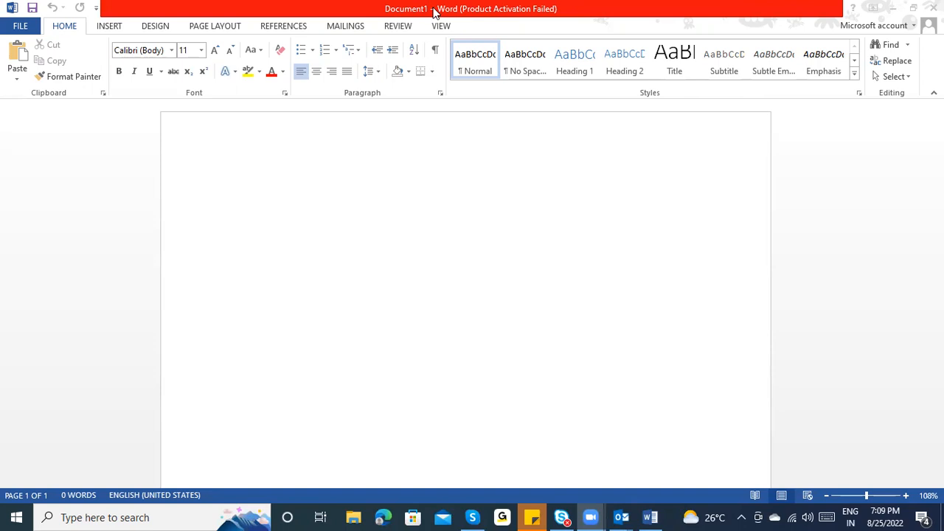
Add the heading text "INTER STO PROCESS" near the top of the blank page.
{"action": "left_click", "coordinate": [247, 215]}
{"action": "type", "text": "INTW"}
{"action": "key", "text": "BackSpace"}
{"action": "type", "text": "ER"}
{"action": "key", "text": "BackSpace"}
{"action": "type", "text": "STO PROCESS"}
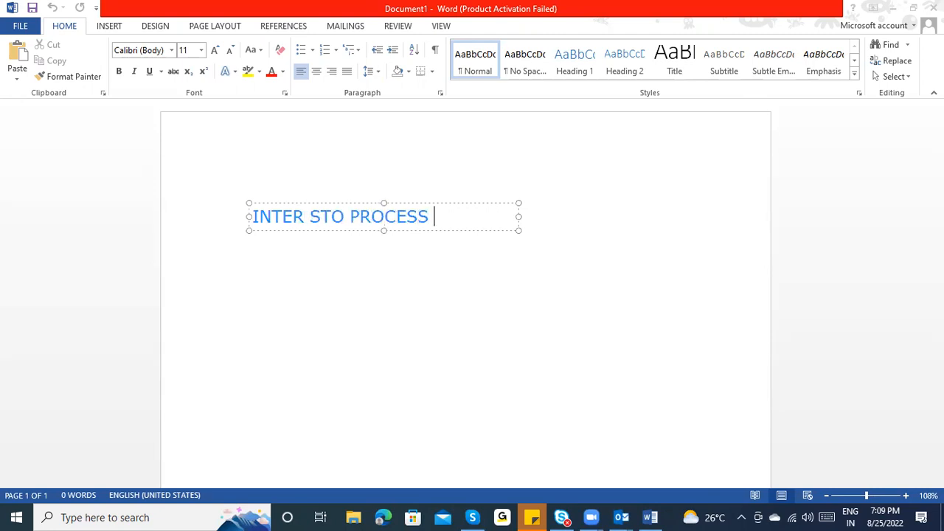
{"action": "left_click", "coordinate": [246, 248]}
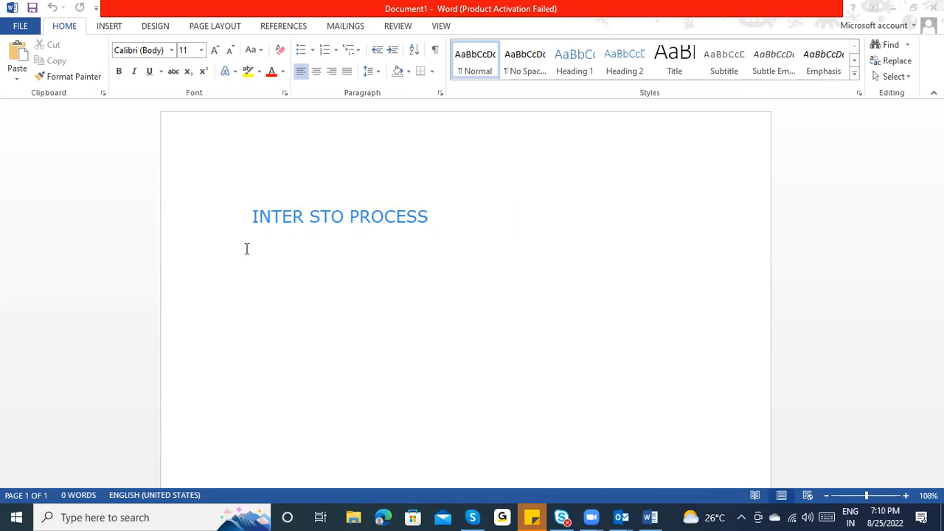
{"action": "left_click", "coordinate": [266, 249]}
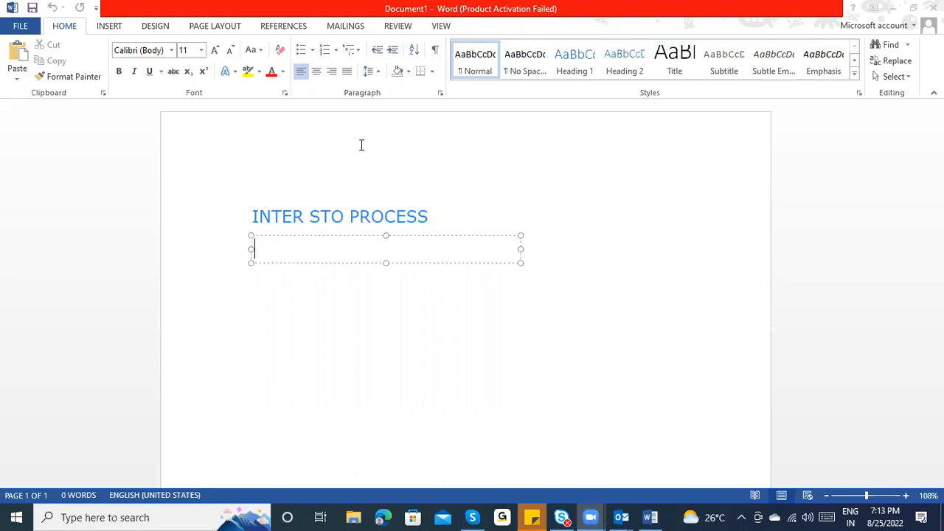
Start a numbered list a few lines below the heading with the first item "STO -------".
{"action": "left_click", "coordinate": [418, 323]}
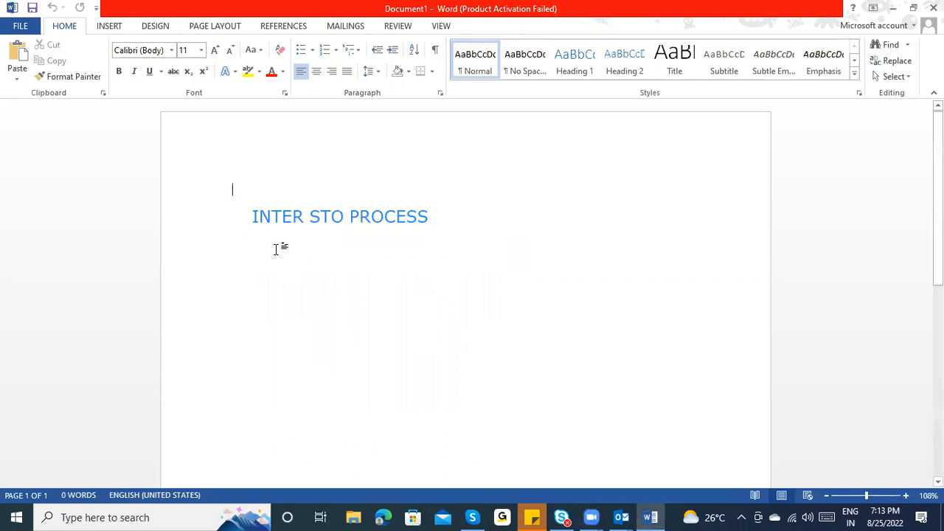
{"action": "key", "text": "Return"}
{"action": "key", "text": "Return"}
{"action": "key", "text": "Return"}
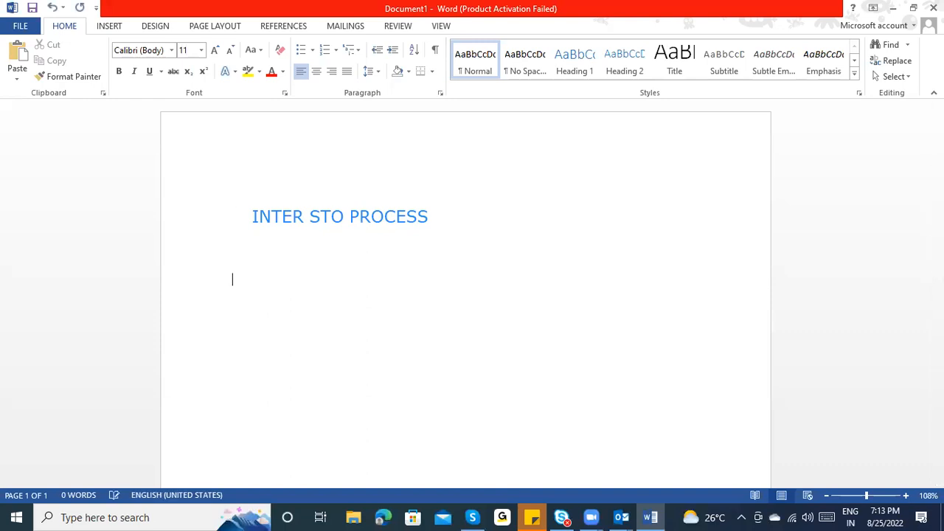
{"action": "type", "text": "1) STO "}
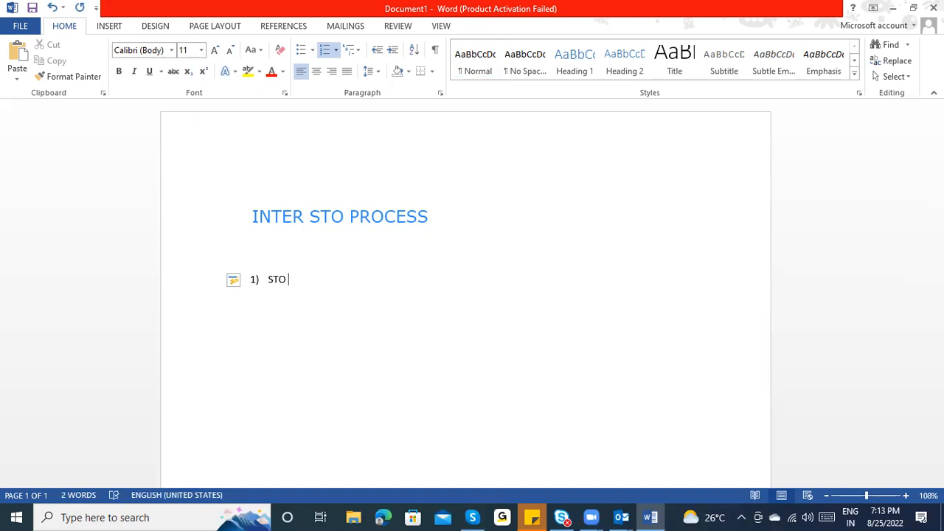
{"action": "type", "text": "-------"}
Insert a line above the list reading "1000 – RELIANCE PETROL" and, after a wide gap, "2000 – RELIANCE SUPER MARKET".
{"action": "left_click", "coordinate": [278, 238]}
{"action": "key", "text": "Return"}
{"action": "key", "text": "Return"}
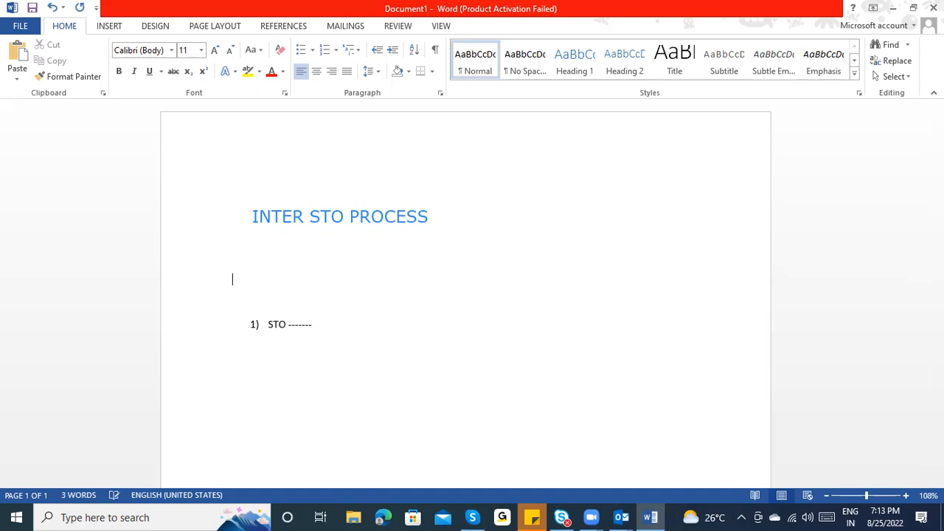
{"action": "type", "text": "1000 "}
{"action": "type", "text": "- "}
{"action": "type", "text": "RELIANCE"}
{"action": "type", "text": " C"}
{"action": "key", "text": "BackSpace"}
{"action": "type", "text": "C"}
{"action": "key", "text": "BackSpace"}
{"action": "type", "text": "PETROL                               2"}
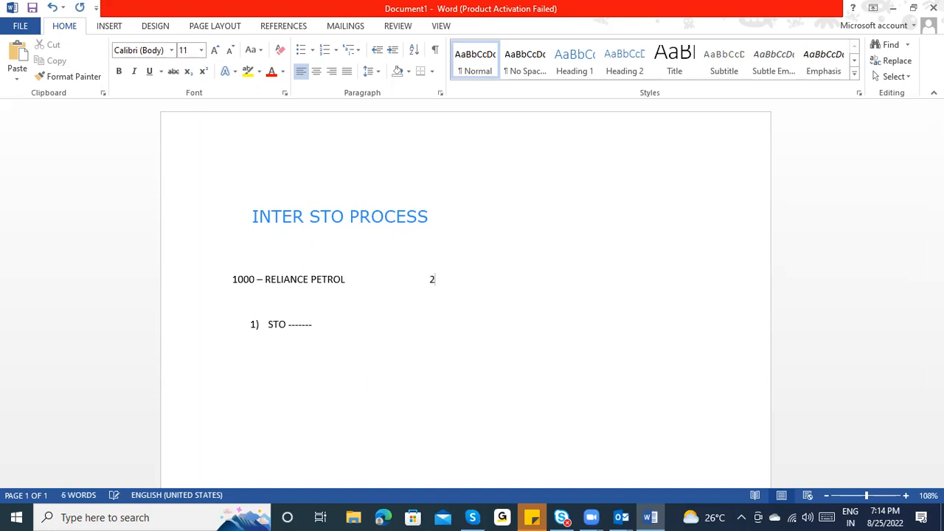
{"action": "type", "text": "000 -"}
{"action": "type", "text": " RELIANCE"}
{"action": "type", "text": " SUPER MARKET"}
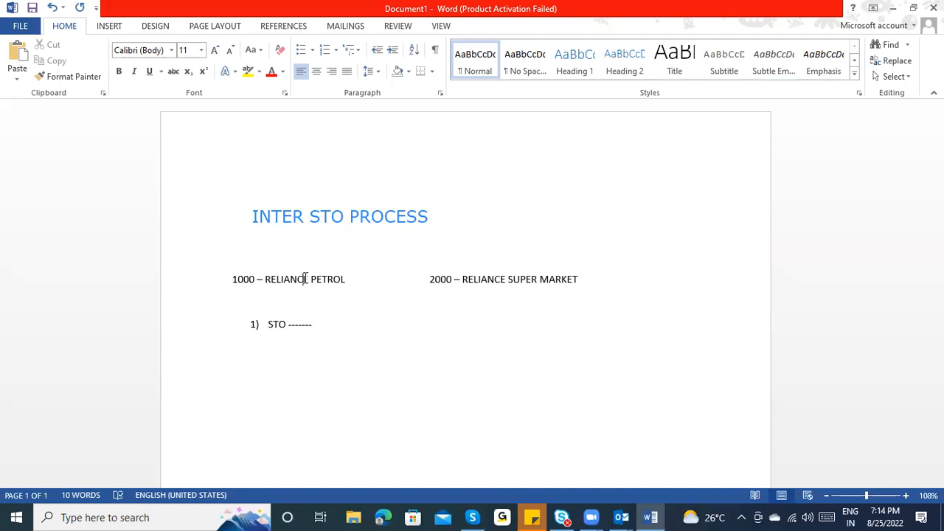
Add a dashed arrow pointing right after RELIANCE PETROL and remove surplus spaces before the 2000 entry.
{"action": "left_click", "coordinate": [351, 280]}
{"action": "type", "text": "-----------"}
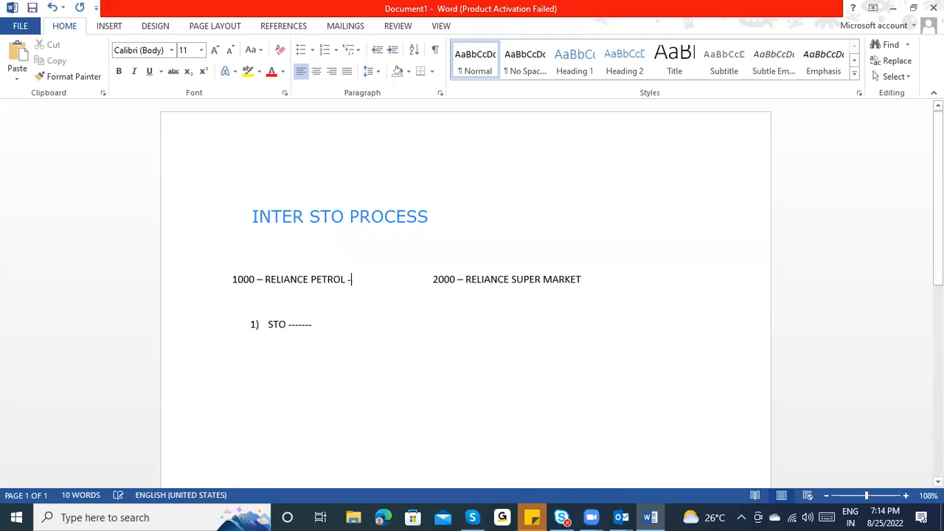
{"action": "key", "text": "Delete"}
{"action": "key", "text": "Delete"}
{"action": "key", "text": "Delete"}
{"action": "key", "text": "Delete"}
{"action": "key", "text": "Delete"}
{"action": "key", "text": "Delete"}
{"action": "key", "text": "Delete"}
{"action": "key", "text": "Delete"}
{"action": "key", "text": "Delete"}
{"action": "key", "text": "Delete"}
{"action": "key", "text": "Delete"}
{"action": "key", "text": "Delete"}
{"action": "key", "text": "Delete"}
{"action": "key", "text": "Delete"}
{"action": "key", "text": "Delete"}
{"action": "key", "text": "Delete"}
{"action": "key", "text": "Delete"}
{"action": "key", "text": "Delete"}
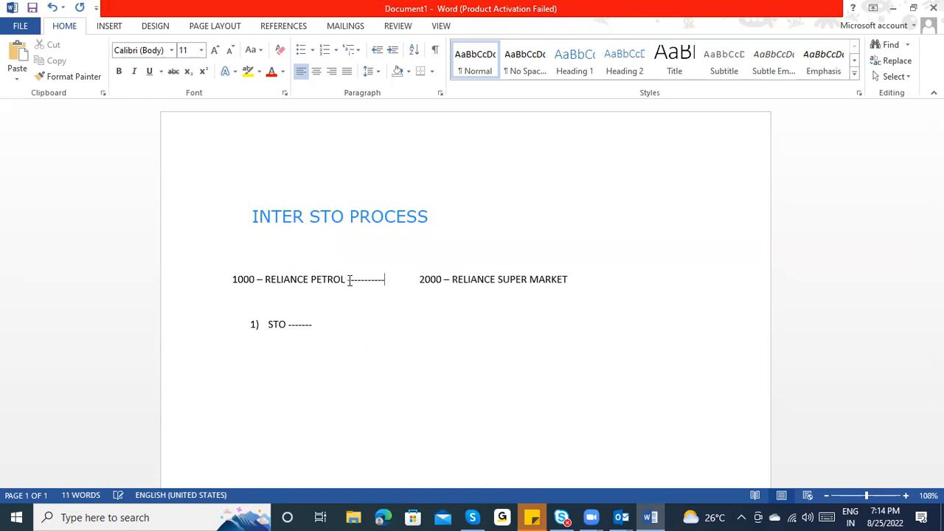
{"action": "type", "text": ">"}
Put a left arrowhead at the start of the dashed line so it points both ways.
{"action": "key", "text": "Left"}
{"action": "key", "text": "Left"}
{"action": "key", "text": "Left"}
{"action": "key", "text": "Left"}
{"action": "key", "text": "Left"}
{"action": "key", "text": "Left"}
{"action": "key", "text": "Left"}
{"action": "key", "text": "Left"}
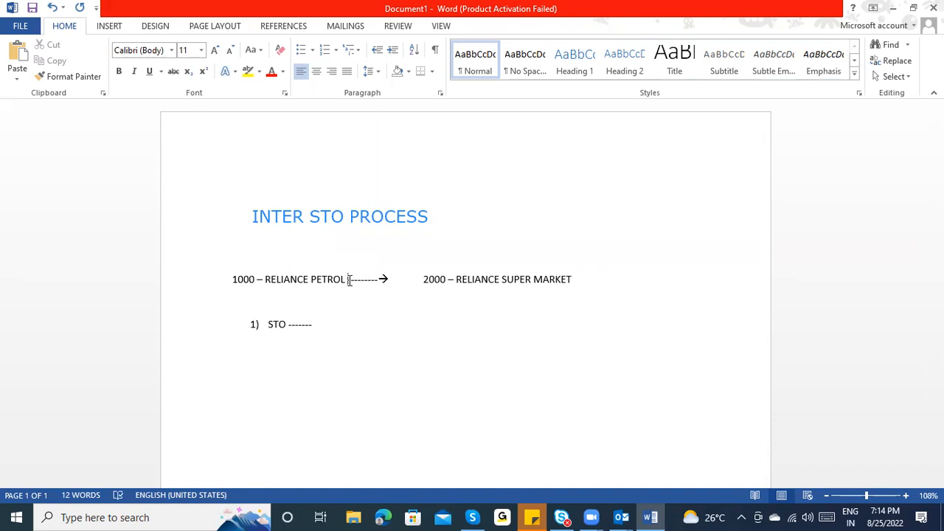
{"action": "type", "text": "<"}
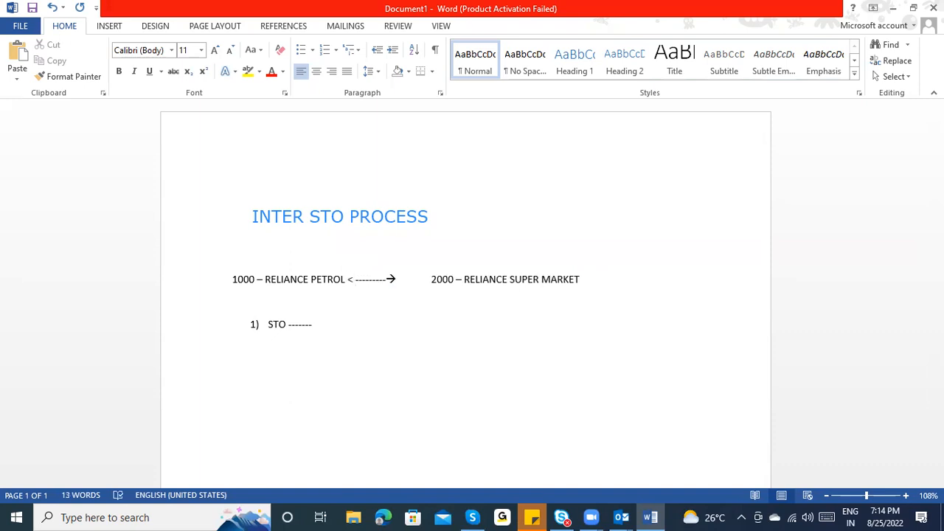
{"action": "key", "text": "BackSpace"}
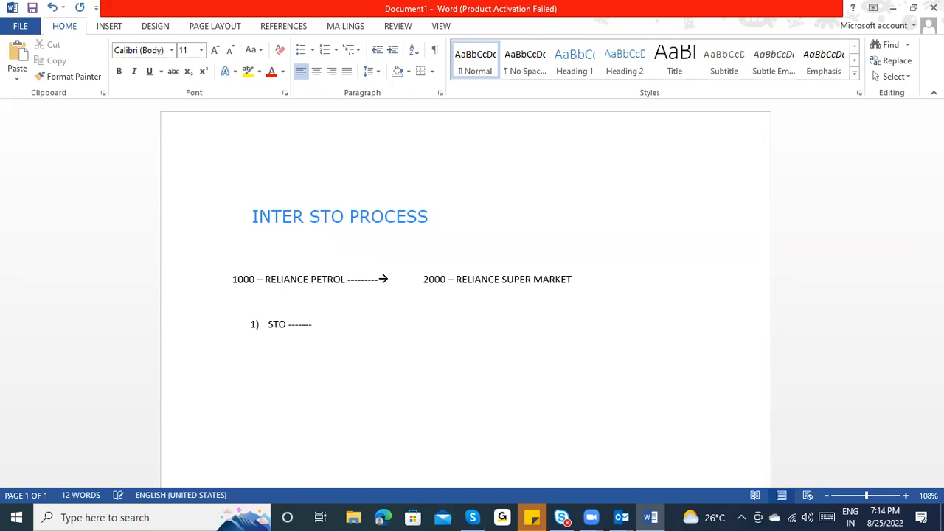
{"action": "type", "text": "<--"}
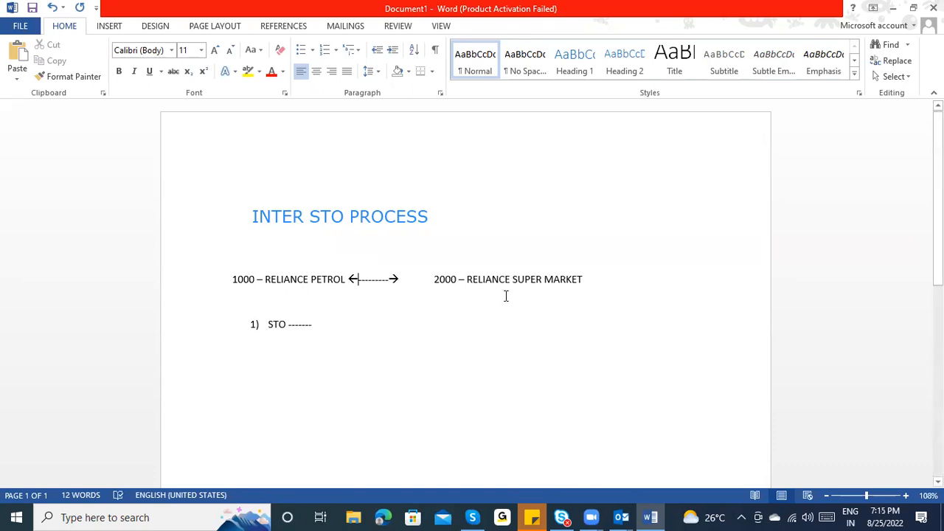
Label the two companies on the line below as "Supply Company code" and "Receiving company code".
{"action": "key", "text": "Down"}
{"action": "type", "text": "Suppl"}
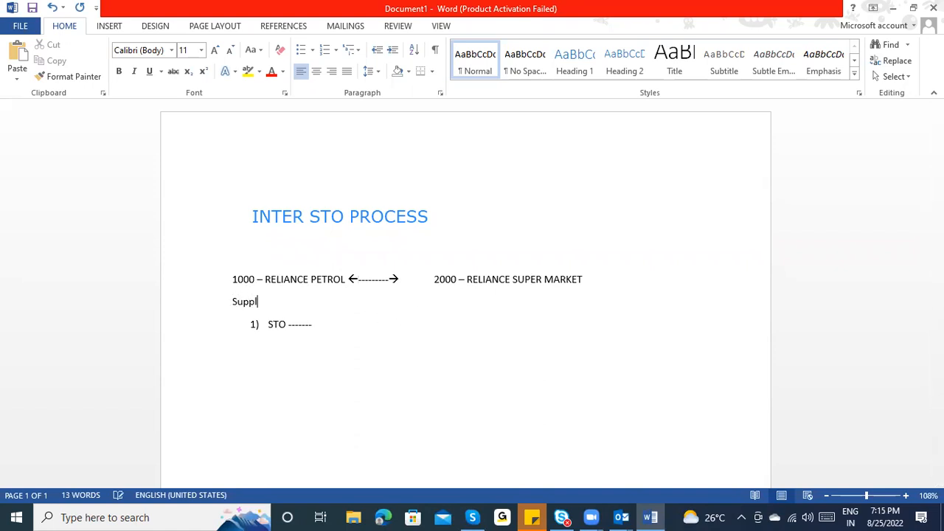
{"action": "type", "text": "y plant"}
{"action": "key", "text": "BackSpace"}
{"action": "key", "text": "BackSpace"}
{"action": "key", "text": "BackSpace"}
{"action": "key", "text": "BackSpace"}
{"action": "key", "text": "BackSpace"}
{"action": "key", "text": "BackSpace"}
{"action": "type", "text": "COmpany code                               "}
{"action": "type", "text": "              Receovo"}
{"action": "key", "text": "BackSpace"}
{"action": "key", "text": "BackSpace"}
{"action": "key", "text": "BackSpace"}
{"action": "key", "text": "BackSpace"}
{"action": "type", "text": "iving company code"}
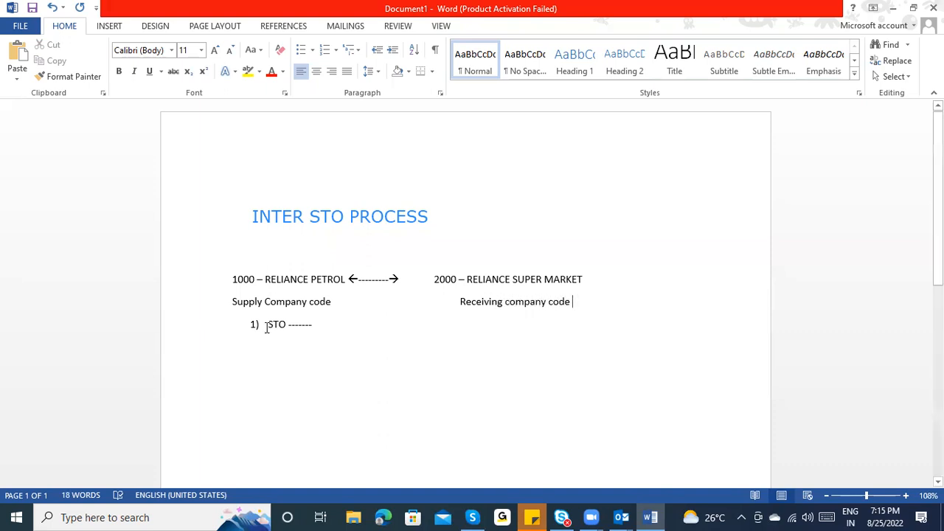
Replace the flagged word "Receiving" in the second label with the suggested lowercase "receiving".
{"action": "left_click", "coordinate": [331, 329]}
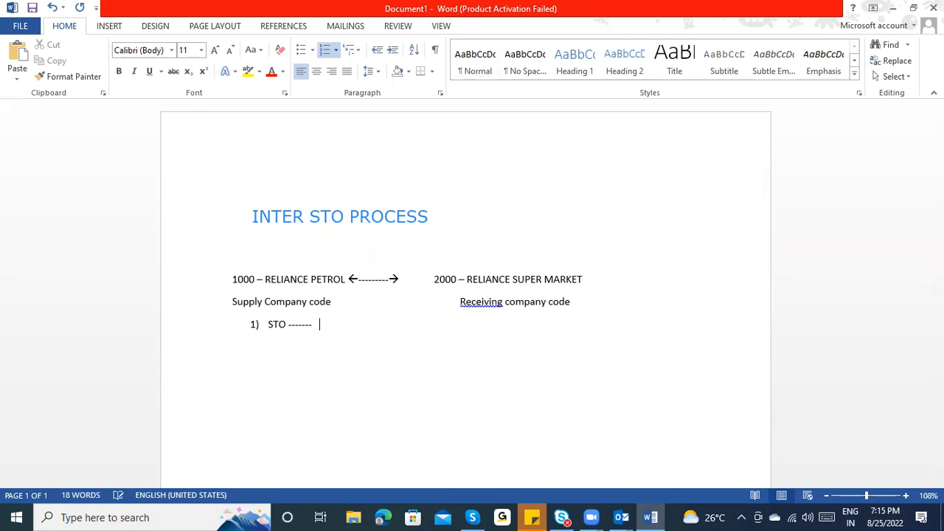
{"action": "right_click", "coordinate": [493, 306]}
{"action": "left_click", "coordinate": [543, 317]}
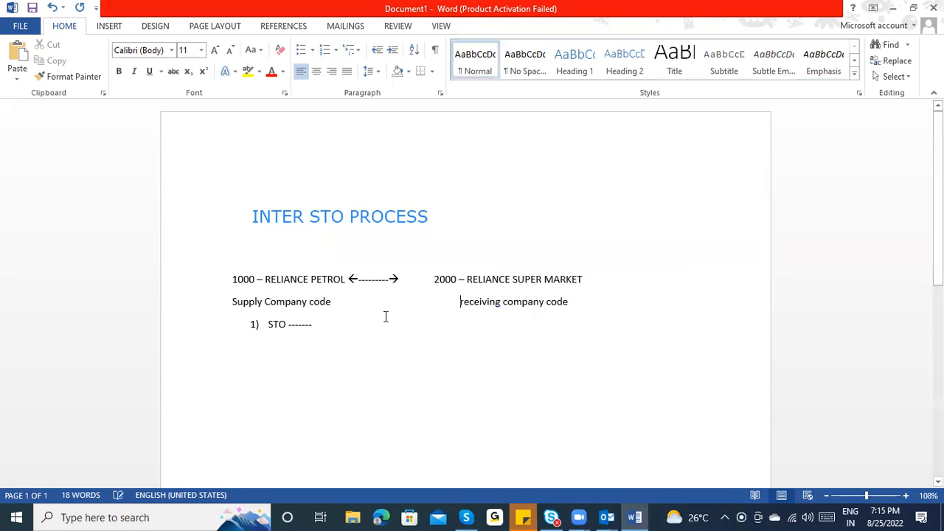
Complete the STO list item with "Receiving Plant under receiving company code will create".
{"action": "left_click", "coordinate": [319, 325]}
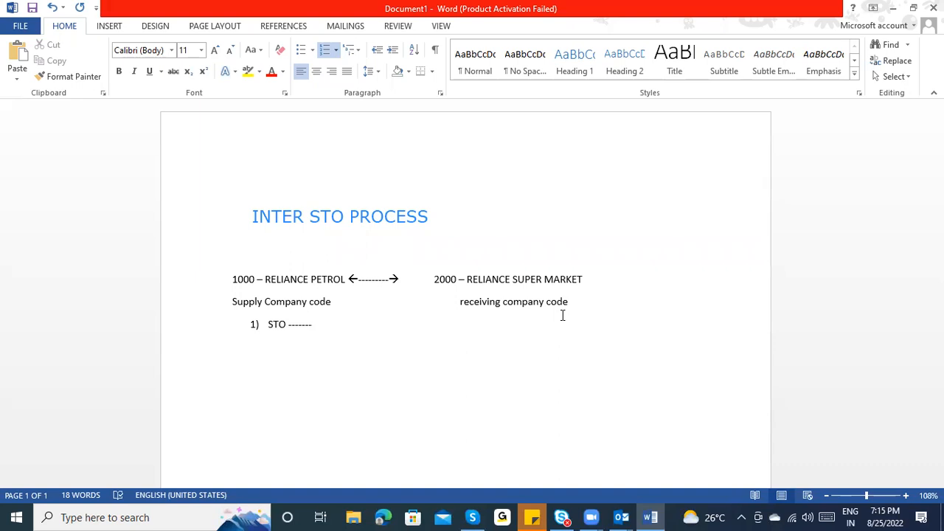
{"action": "type", "text": "Receiving Plant under relec"}
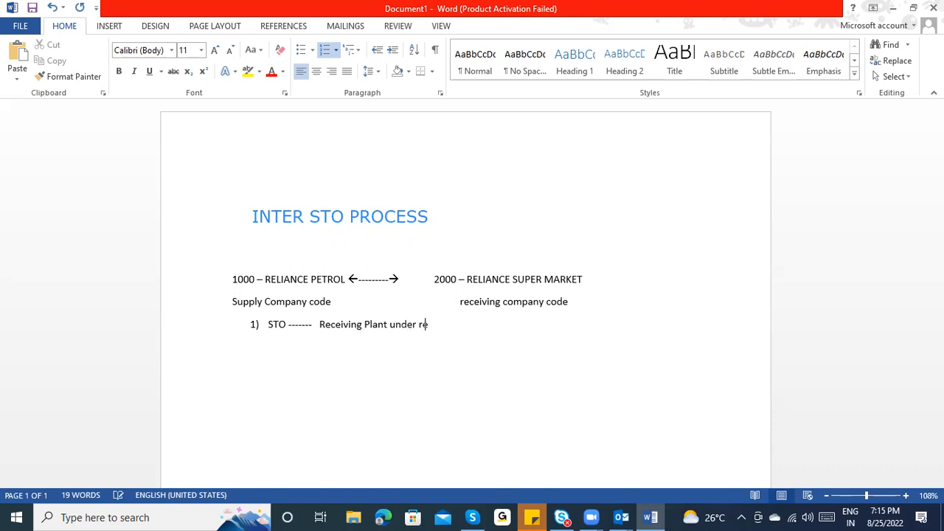
{"action": "key", "text": "BackSpace"}
{"action": "key", "text": "BackSpace"}
{"action": "key", "text": "BackSpace"}
{"action": "type", "text": "ceving"}
{"action": "key", "text": "BackSpace"}
{"action": "key", "text": "BackSpace"}
{"action": "key", "text": "BackSpace"}
{"action": "type", "text": "ing com"}
{"action": "key", "text": "BackSpace"}
{"action": "key", "text": "BackSpace"}
{"action": "key", "text": "BackSpace"}
{"action": "key", "text": "BackSpace"}
{"action": "key", "text": "BackSpace"}
{"action": "key", "text": "BackSpace"}
{"action": "key", "text": "BackSpace"}
{"action": "key", "text": "BackSpace"}
{"action": "key", "text": "BackSpace"}
{"action": "type", "text": "eiving company code wi"}
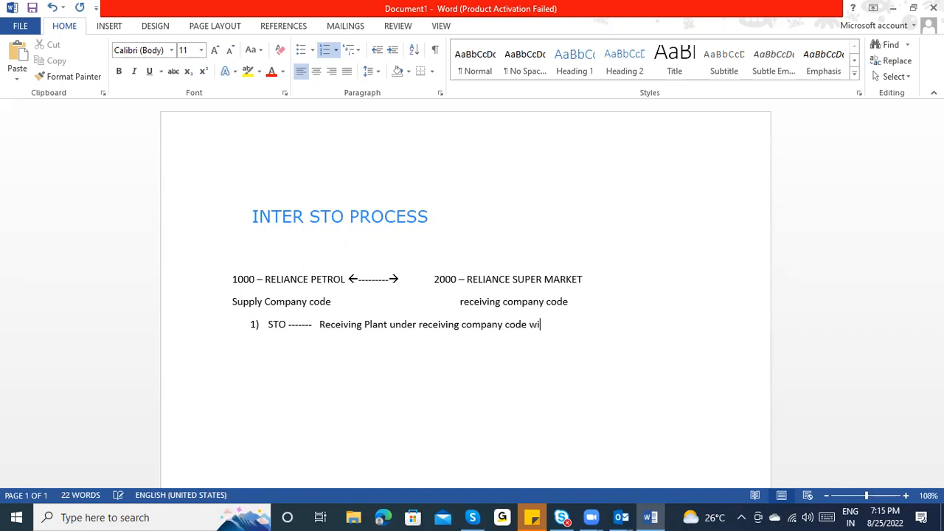
{"action": "type", "text": "ll cre"}
{"action": "key", "text": "BackSpace"}
{"action": "type", "text": "eate"}
Add a second list item "Delivery ---- Supply plant under supplying company code will create Delivery".
{"action": "key", "text": "Return"}
{"action": "type", "text": "De;c"}
{"action": "key", "text": "BackSpace"}
{"action": "key", "text": "BackSpace"}
{"action": "type", "text": "livery "}
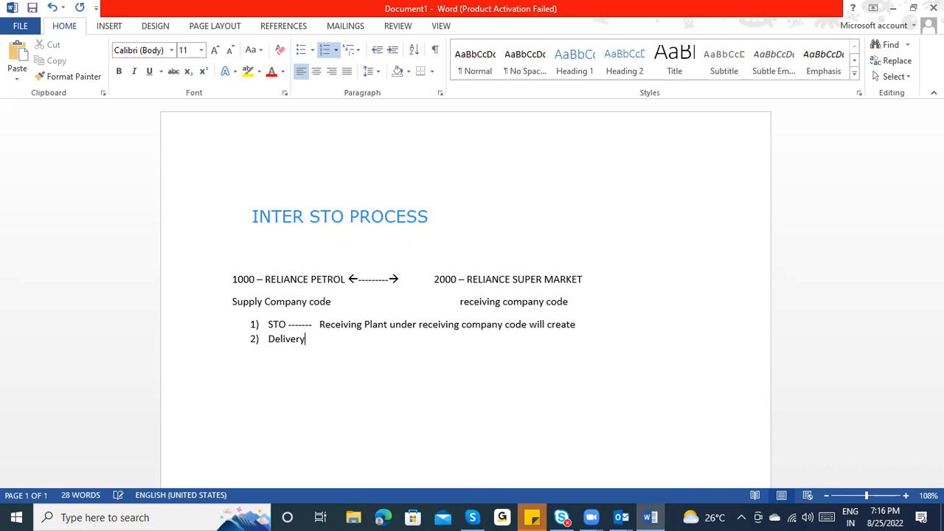
{"action": "type", "text": "----"}
{"action": "left_click", "coordinate": [434, 15]}
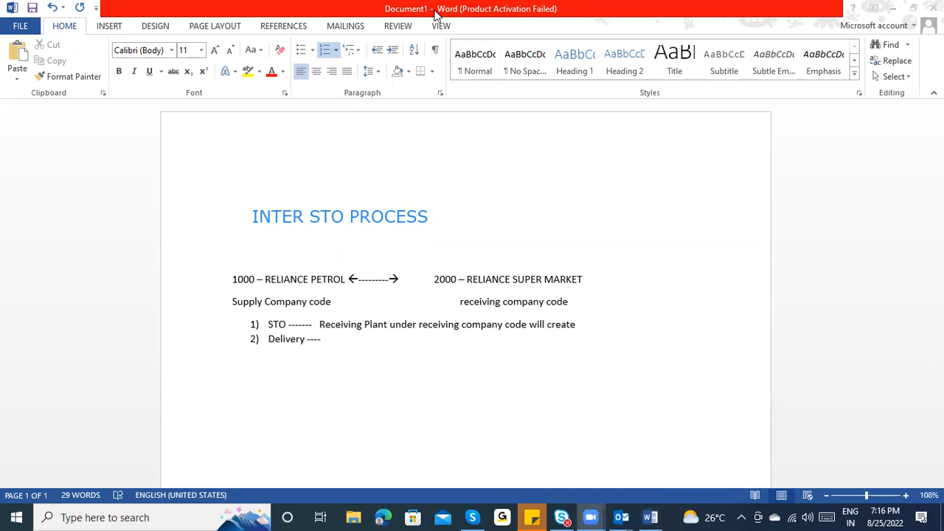
{"action": "left_click", "coordinate": [340, 346]}
{"action": "type", "text": "Suppl"}
{"action": "type", "text": "y [;"}
{"action": "key", "text": "BackSpace"}
{"action": "type", "text": "plan"}
{"action": "key", "text": "BackSpace"}
{"action": "key", "text": "BackSpace"}
{"action": "key", "text": "BackSpace"}
{"action": "key", "text": "BackSpace"}
{"action": "type", "text": "pl"}
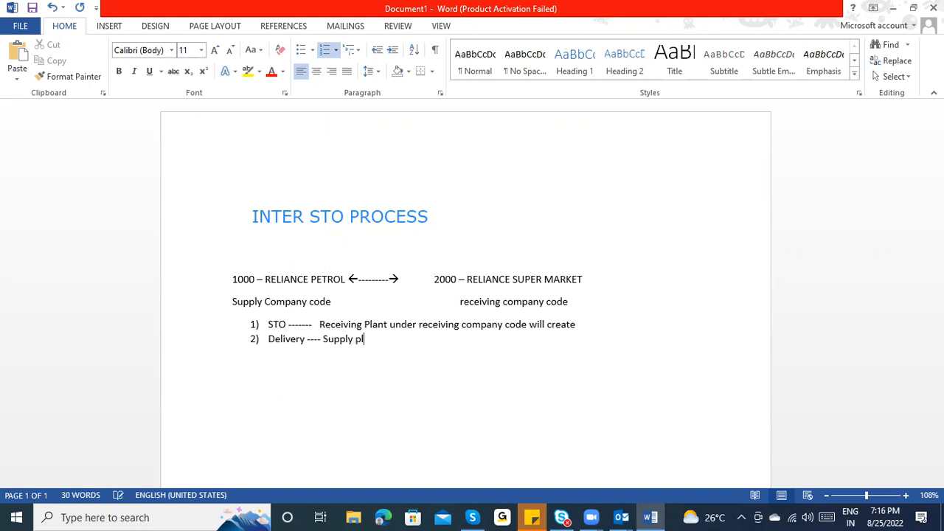
{"action": "type", "text": "ant under supplying"}
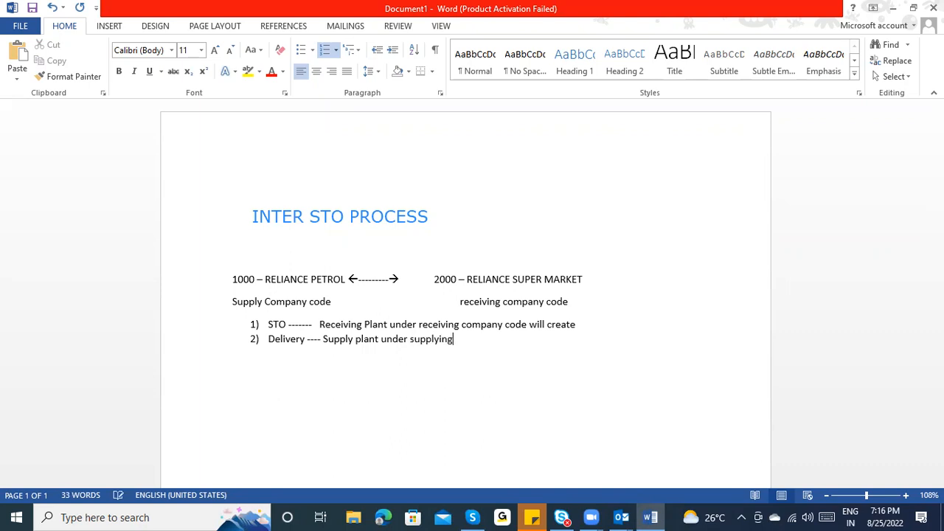
{"action": "type", "text": " company code will crea"}
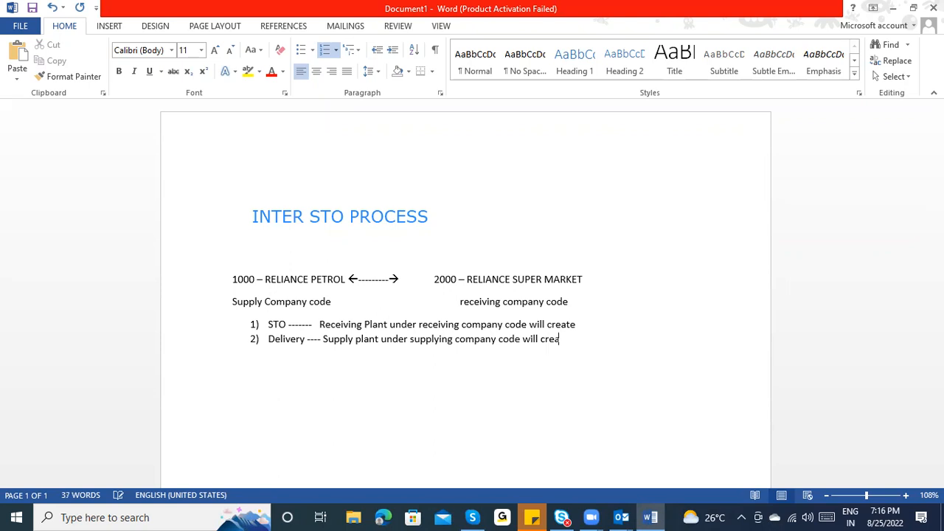
{"action": "type", "text": "te Delivery"}
Add a third list item "PGI ---- Supply plant ( Post Goods issue)".
{"action": "key", "text": "Return"}
{"action": "type", "text": "PGI  ----"}
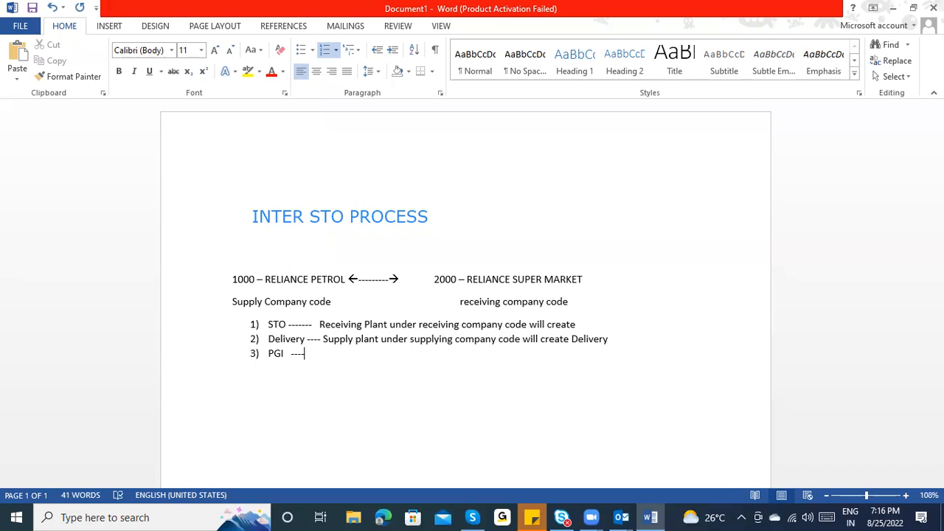
{"action": "type", "text": "Supply plant ( Post G"}
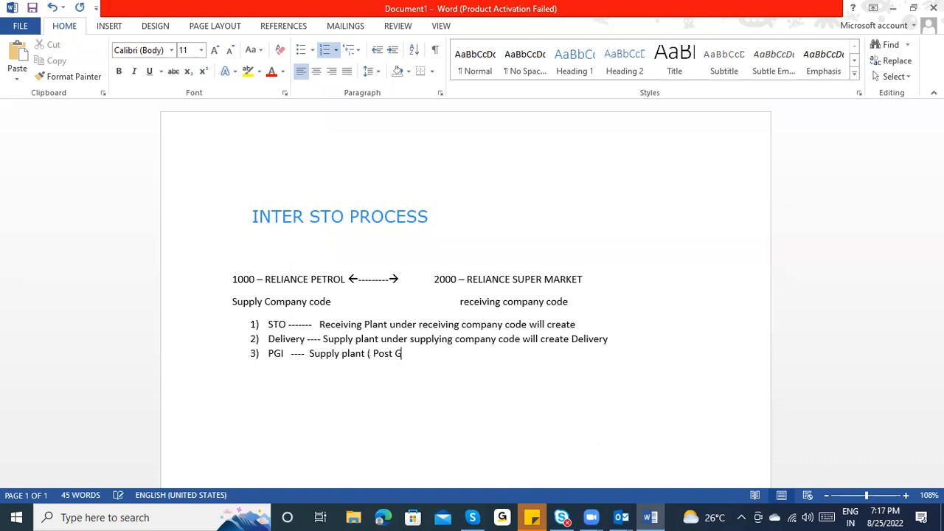
{"action": "type", "text": "oods iss"}
{"action": "key", "text": "BackSpace"}
{"action": "key", "text": "BackSpace"}
{"action": "type", "text": "ssue"}
{"action": "key", "text": "BackSpace"}
{"action": "key", "text": "BackSpace"}
{"action": "type", "text": "ue)"}
Add a fourth list item "Billing ---- Supply plant ( Supply company code)".
{"action": "key", "text": "Return"}
{"action": "type", "text": "Billing ----"}
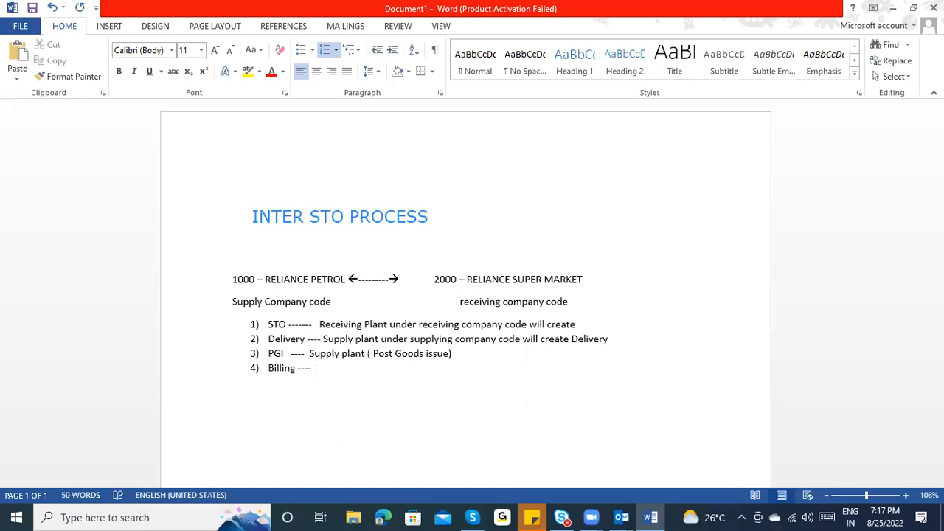
{"action": "type", "text": "  Supply plant"}
{"action": "type", "text": "( Sup"}
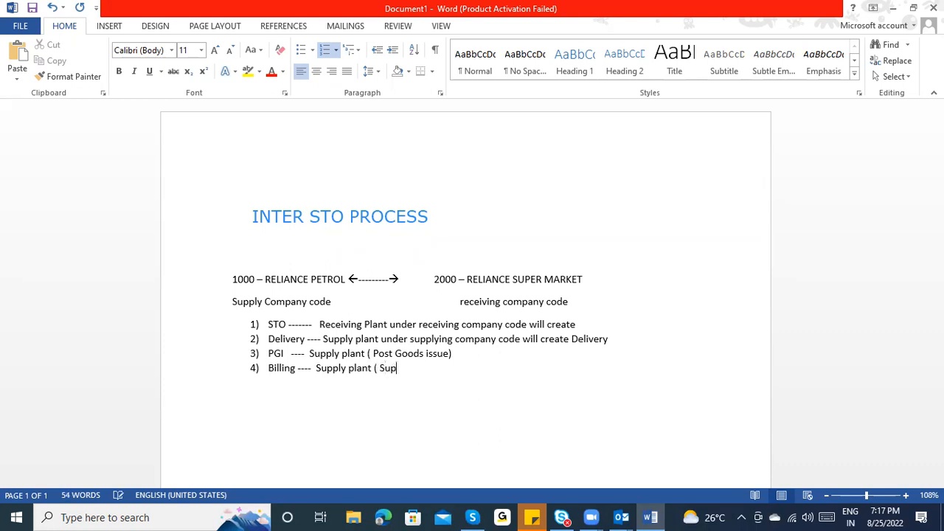
{"action": "type", "text": "ply company code)"}
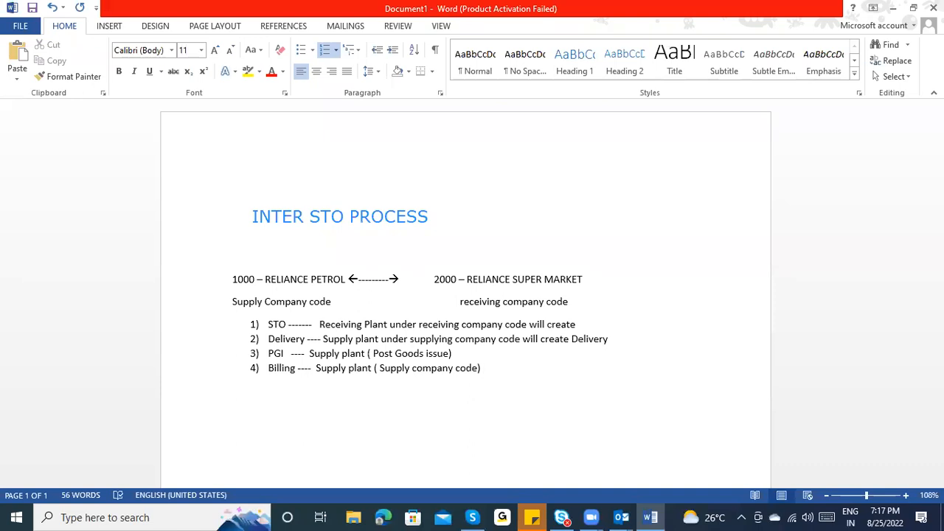
Append "( Supply company code Sales area)" to the end of the PGI list item.
{"action": "left_click", "coordinate": [476, 349]}
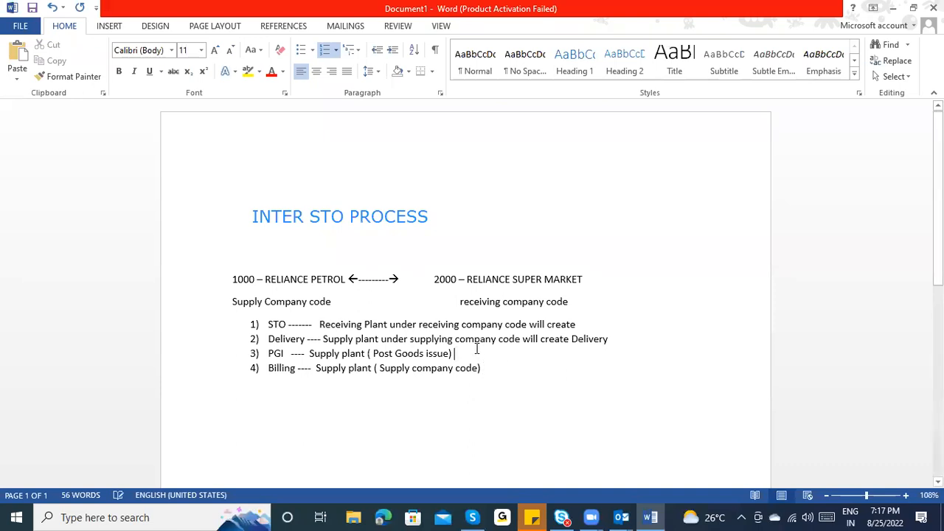
{"action": "double_click", "coordinate": [476, 349]}
{"action": "type", "text": "*("}
{"action": "key", "text": "BackSpace"}
{"action": "key", "text": "BackSpace"}
{"action": "type", "text": "( Su"}
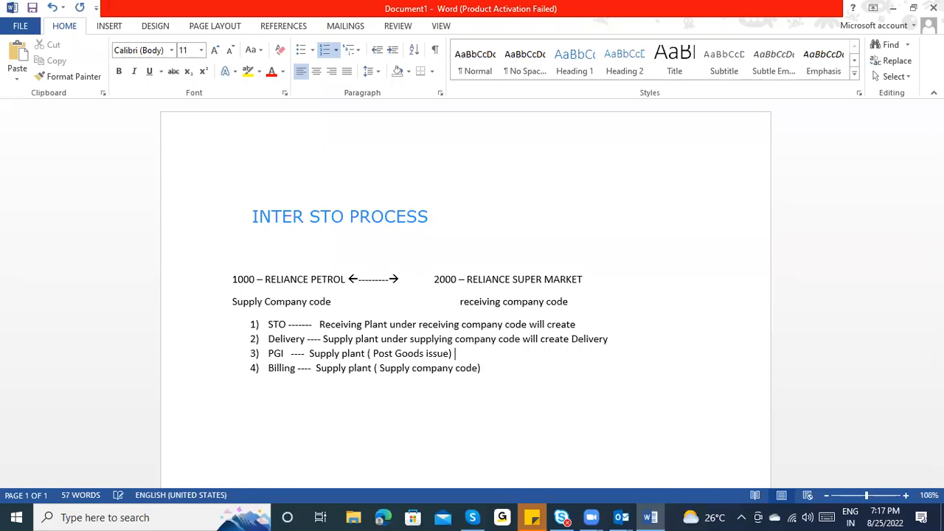
{"action": "type", "text": "pply company code"}
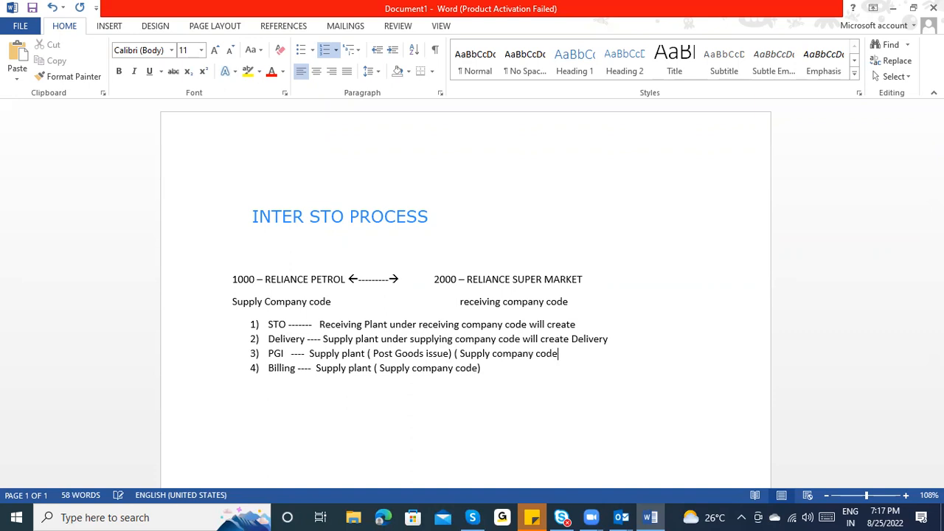
{"action": "type", "text": " Sales area)"}
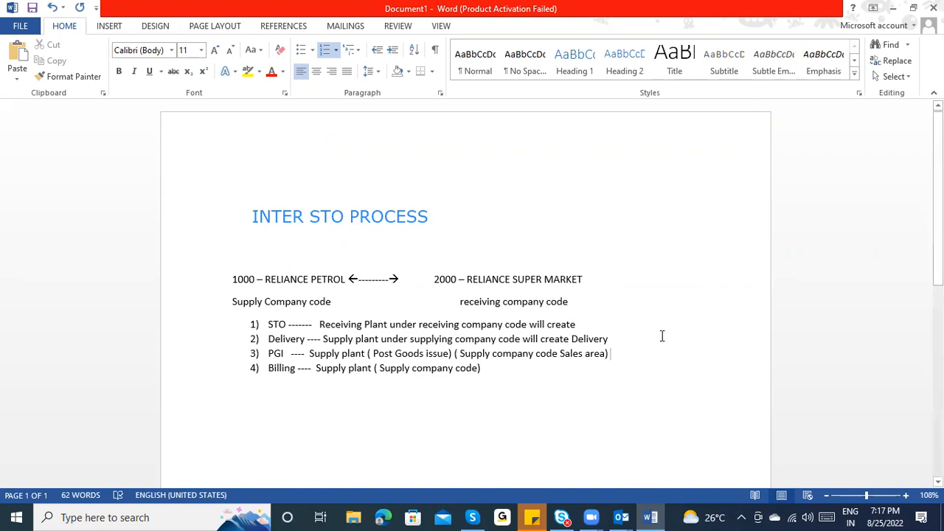
Add a fifth list item "Goods receipt – Receiving plant ( Receiving goods)".
{"action": "left_click", "coordinate": [492, 368]}
{"action": "key", "text": "Return"}
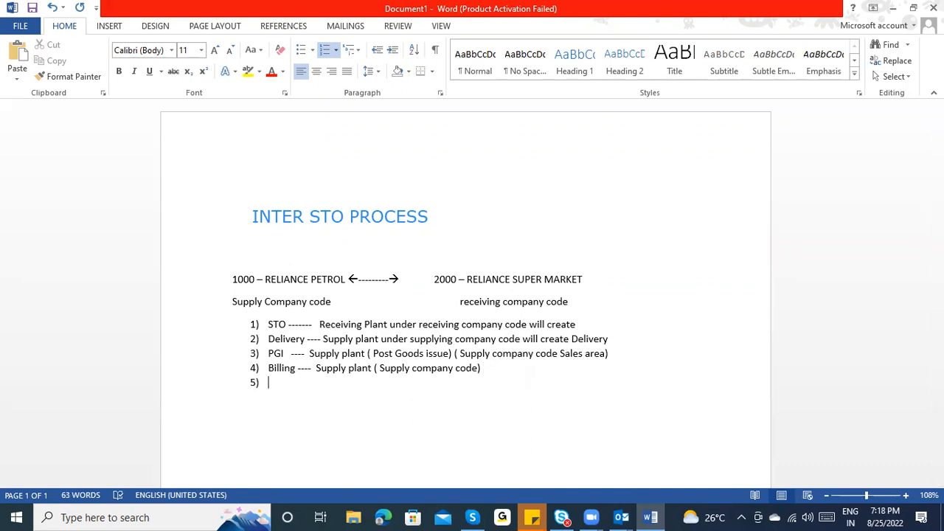
{"action": "type", "text": "Goods receipt - R"}
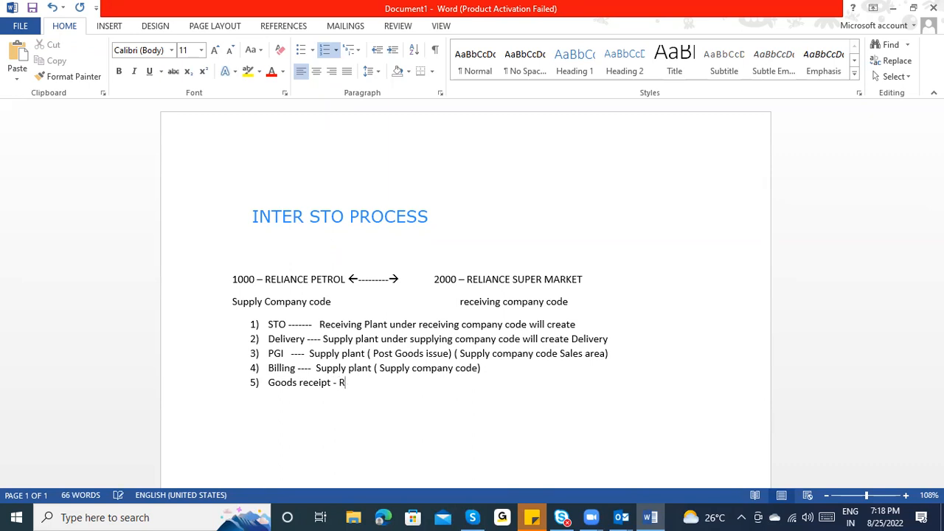
{"action": "type", "text": "eceiving plant ( Recevi"}
{"action": "key", "text": "BackSpace"}
{"action": "key", "text": "BackSpace"}
{"action": "type", "text": "v"}
{"action": "key", "text": "BackSpace"}
{"action": "type", "text": "iving "}
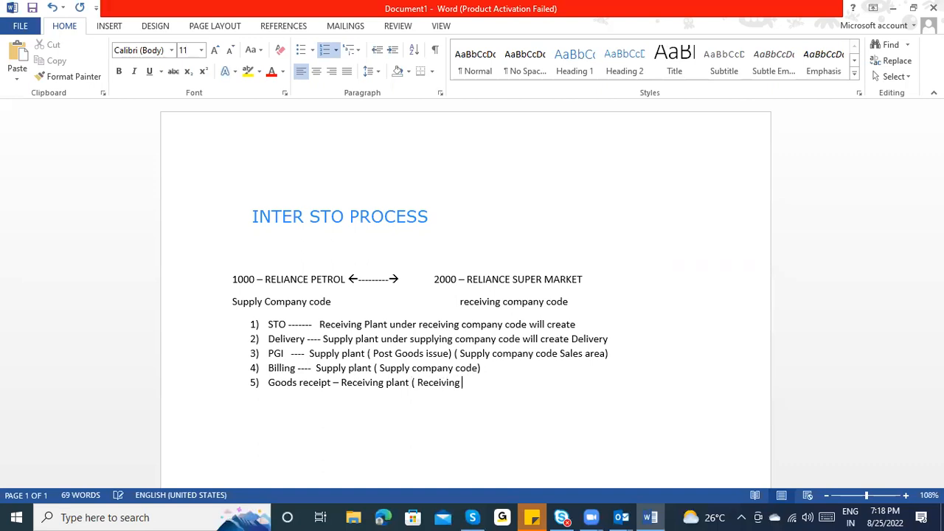
{"action": "type", "text": "goods)"}
Add a sixth list item "Invoice receipt – Receiving plant will receive the invoice from Supply plant".
{"action": "key", "text": "Return"}
{"action": "type", "text": "(Invoice"}
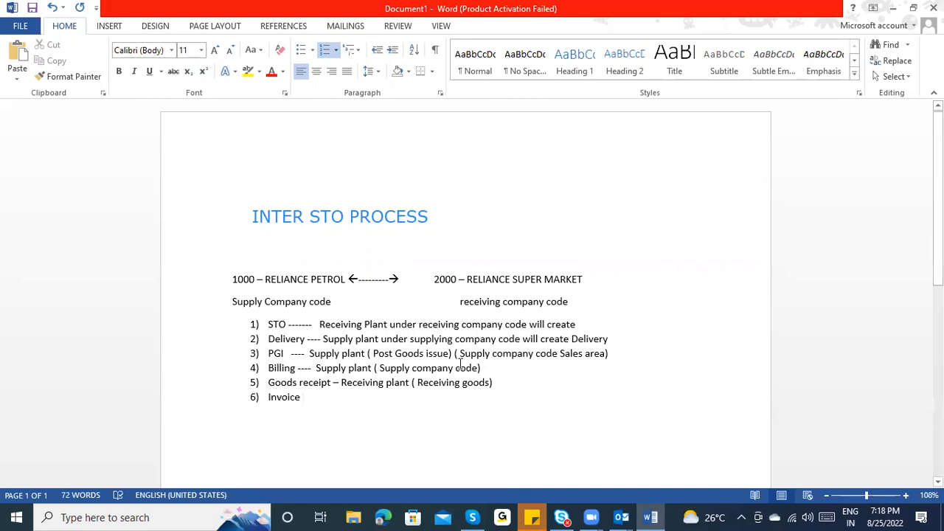
{"action": "left_click", "coordinate": [284, 367]}
{"action": "type", "text": "r"}
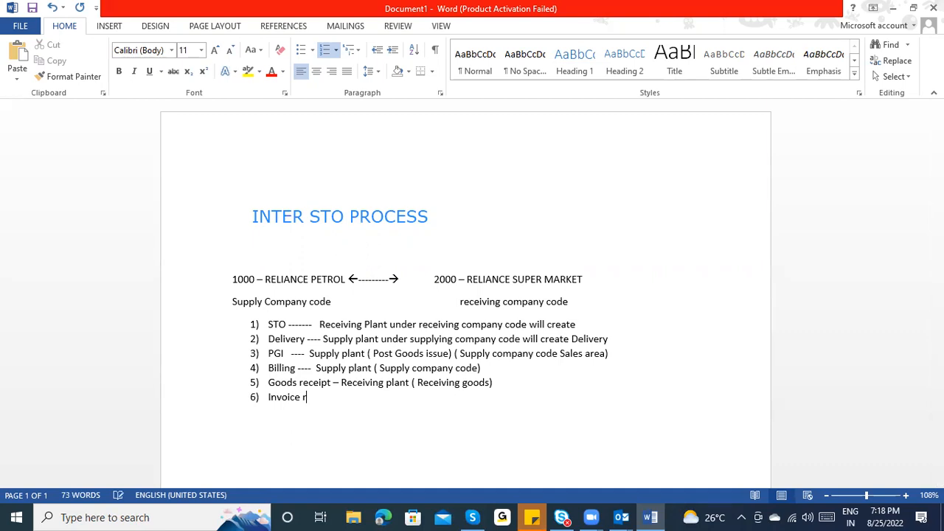
{"action": "type", "text": "eceipt - "}
{"action": "type", "text": "Receiving plant"}
{"action": "type", "text": " wi"}
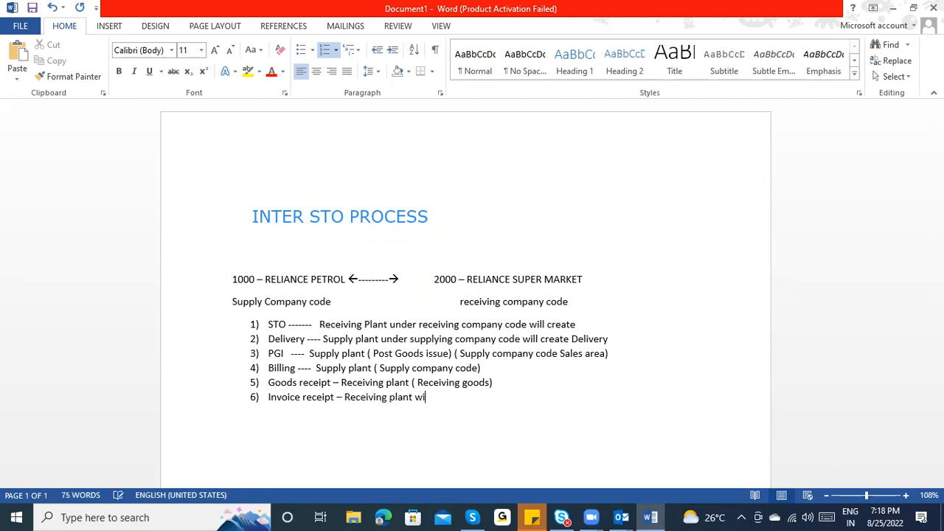
{"action": "type", "text": "ll receive the invoice fro"}
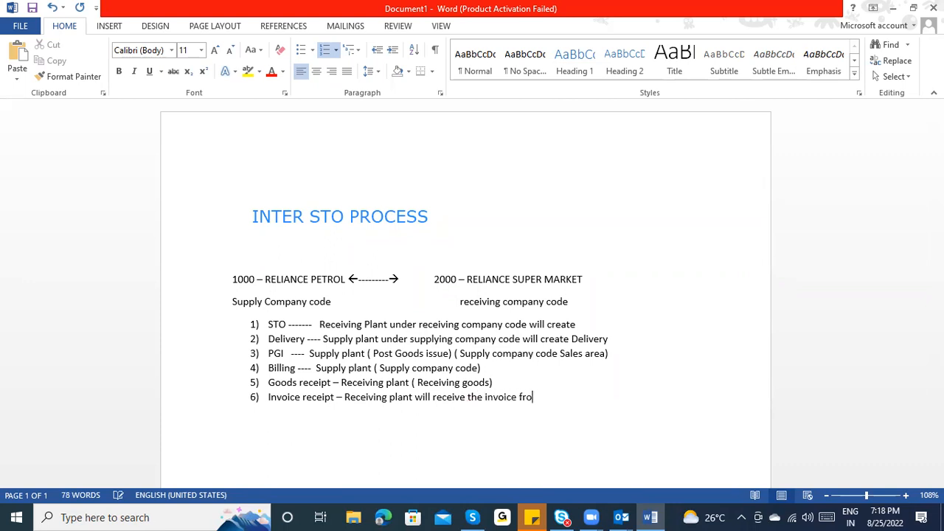
{"action": "type", "text": "m Supply plant"}
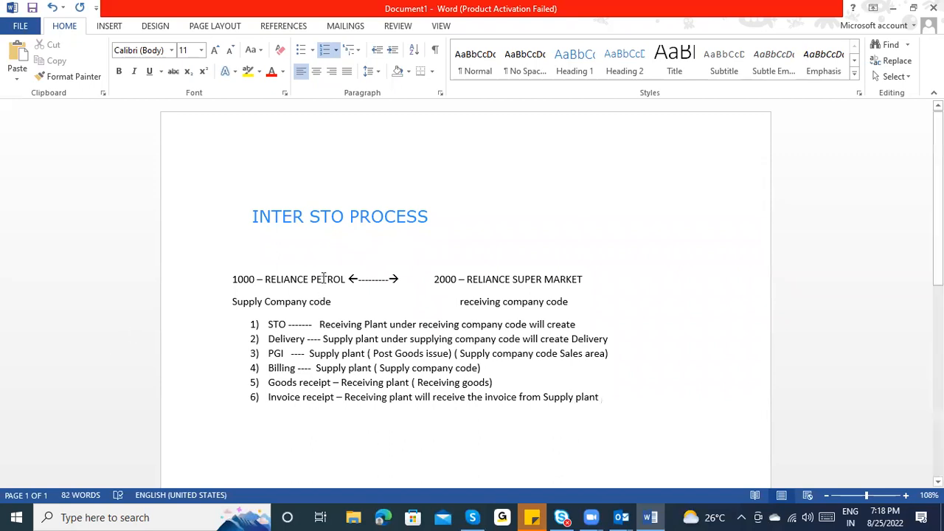
{"action": "left_click", "coordinate": [235, 279]}
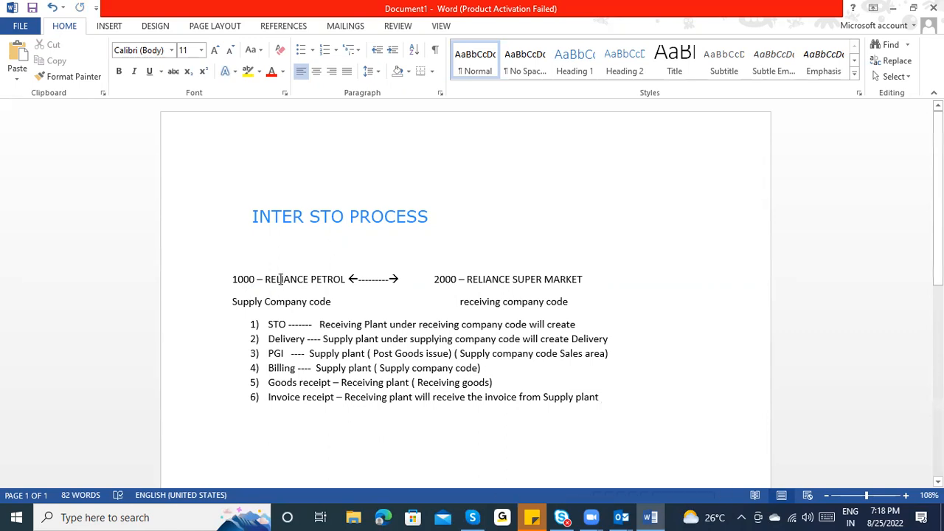
{"action": "left_click", "coordinate": [281, 279]}
{"action": "left_click_drag", "start_coordinate": [269, 340], "coordinate": [485, 374]}
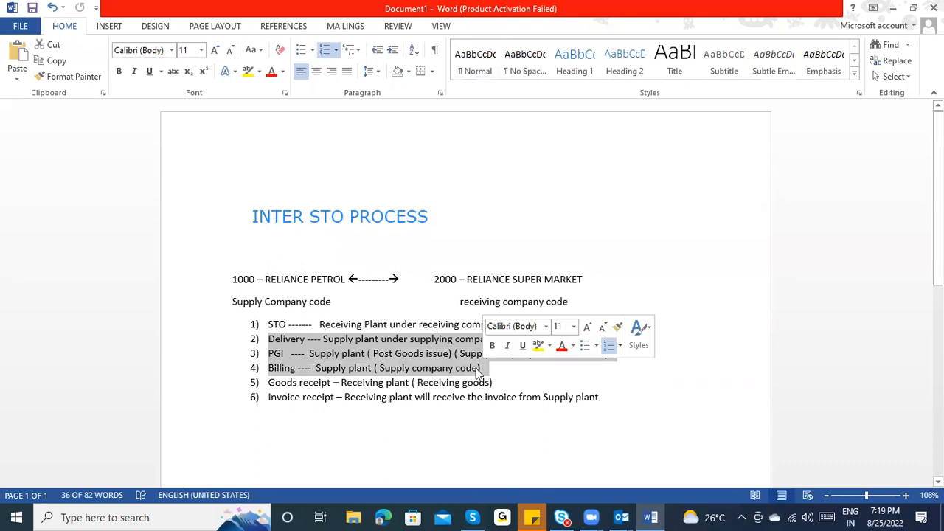
{"action": "left_click", "coordinate": [476, 371]}
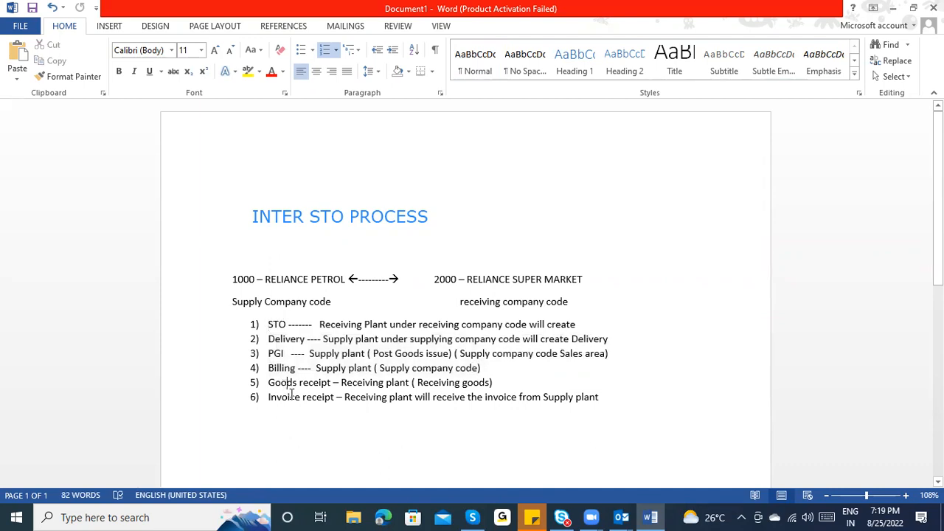
Add a seventh list item "Payment completed by receiving plant".
{"action": "left_click", "coordinate": [616, 400]}
{"action": "key", "text": "Return"}
{"action": "type", "text": "Paum"}
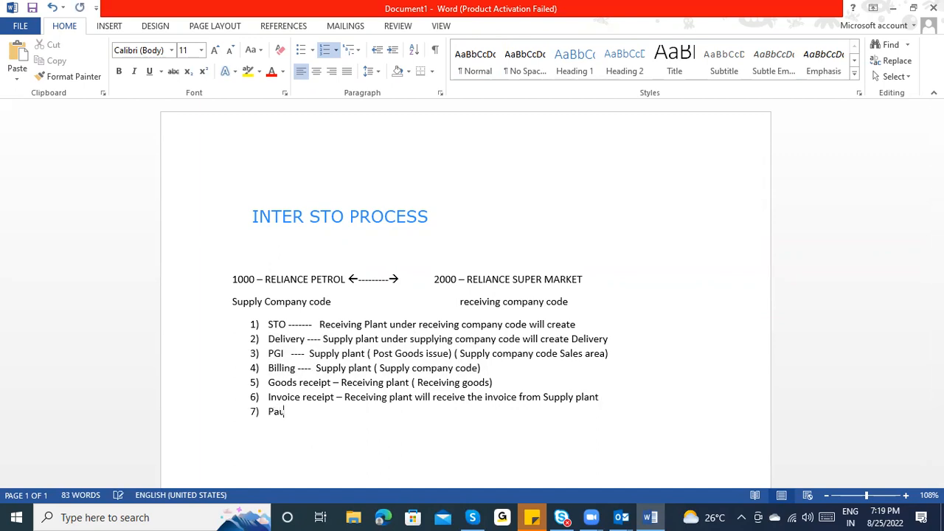
{"action": "key", "text": "BackSpace"}
{"action": "key", "text": "BackSpace"}
{"action": "type", "text": "yment"}
{"action": "type", "text": " done"}
{"action": "key", "text": "BackSpace"}
{"action": "key", "text": "BackSpace"}
{"action": "key", "text": "BackSpace"}
{"action": "key", "text": "BackSpace"}
{"action": "type", "text": "completed "}
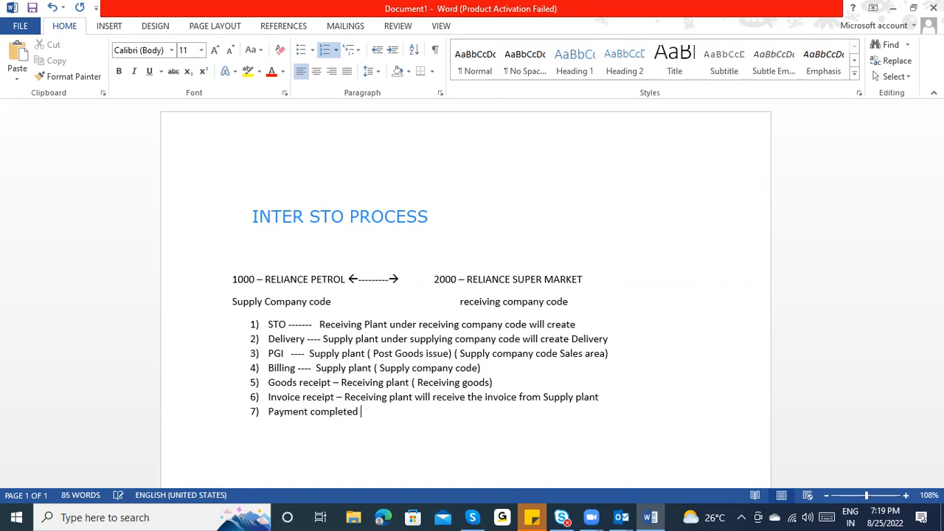
{"action": "type", "text": "by receivin"}
{"action": "key", "text": "BackSpace"}
{"action": "key", "text": "BackSpace"}
{"action": "key", "text": "BackSpace"}
{"action": "type", "text": "ivin"}
{"action": "key", "text": "BackSpace"}
{"action": "key", "text": "BackSpace"}
{"action": "key", "text": "BackSpace"}
{"action": "key", "text": "BackSpace"}
{"action": "type", "text": "ving plant"}
Add an eighth list item "Payment received by supply company code".
{"action": "key", "text": "Return"}
{"action": "type", "text": "Payment recevi"}
{"action": "type", "text": "ed by c"}
{"action": "key", "text": "BackSpace"}
{"action": "type", "text": "suppl"}
{"action": "type", "text": "company code"}
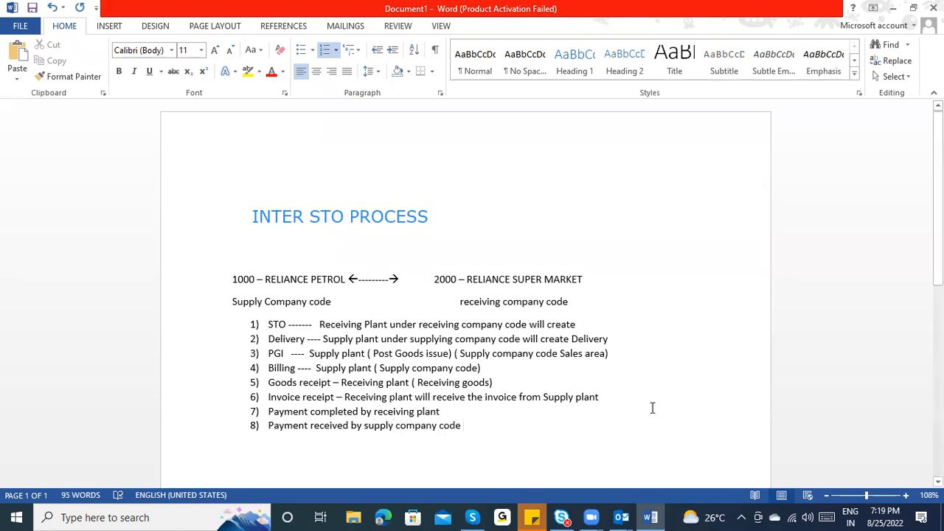
Replace "plant" with "company code" at the end of the "Payment completed by receiving" list item.
{"action": "left_click", "coordinate": [489, 408]}
{"action": "key", "text": "BackSpace"}
{"action": "key", "text": "BackSpace"}
{"action": "key", "text": "BackSpace"}
{"action": "key", "text": "BackSpace"}
{"action": "type", "text": "c"}
{"action": "type", "text": "ompany"}
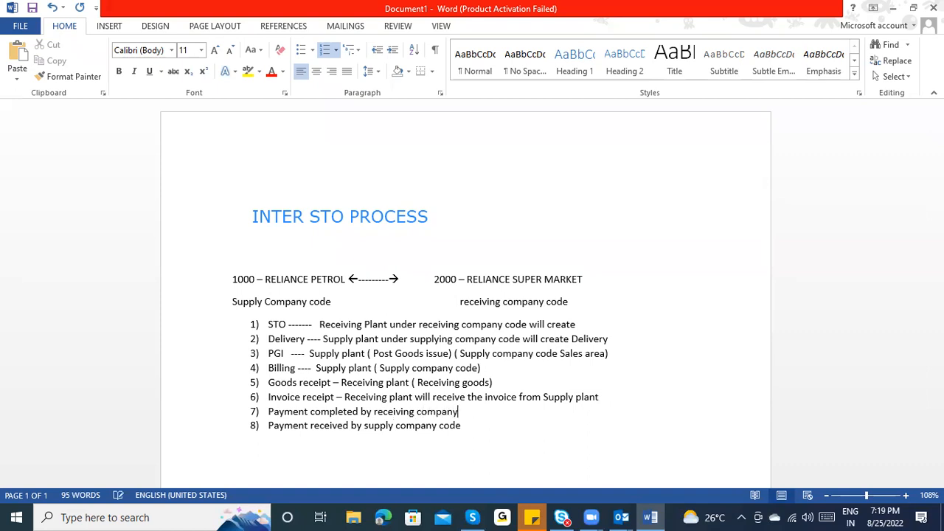
{"action": "type", "text": " code"}
{"action": "key", "text": "Return"}
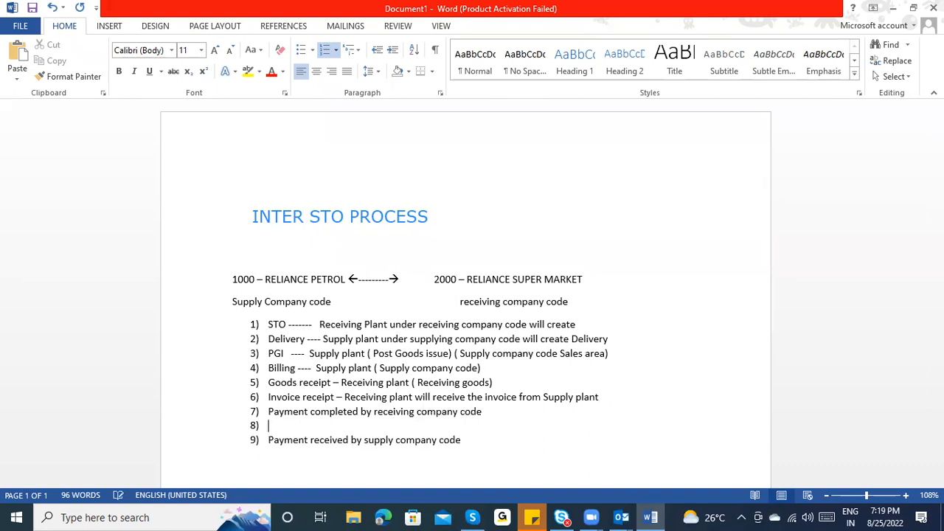
{"action": "key", "text": "BackSpace"}
{"action": "key", "text": "BackSpace"}
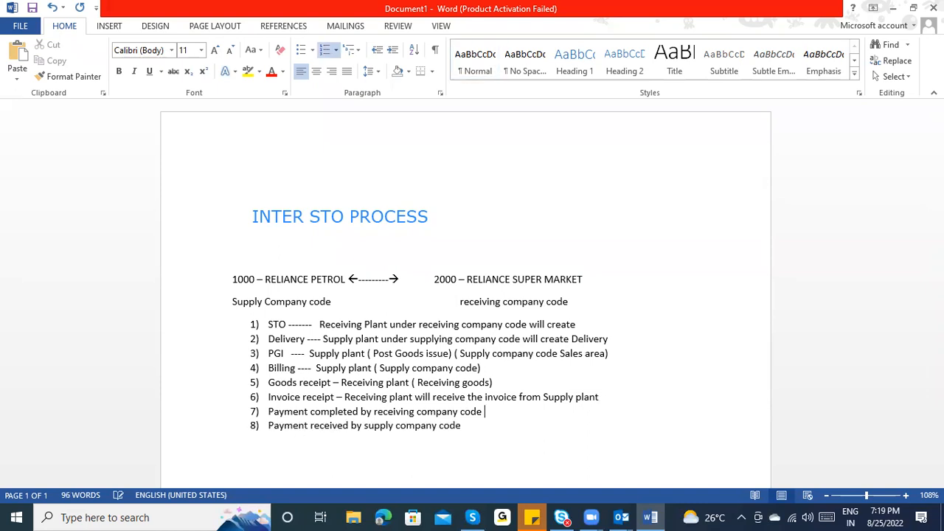
Below the numbered list, start an unnumbered line reading "Sales order ----→ Delivery --→ PGI -→ Billing -→".
{"action": "scroll", "coordinate": [516, 310], "scroll_direction": "down", "scroll_amount": 3}
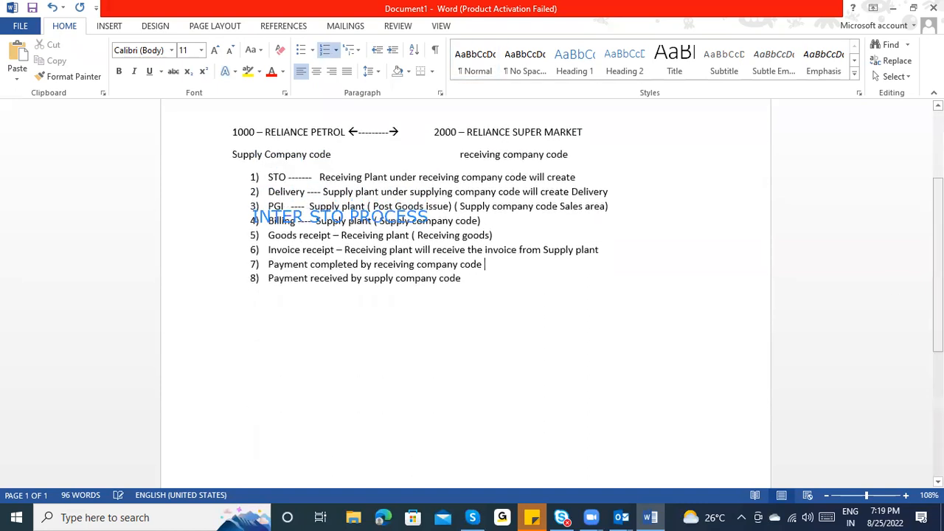
{"action": "scroll", "coordinate": [290, 229], "scroll_direction": "up", "scroll_amount": 3}
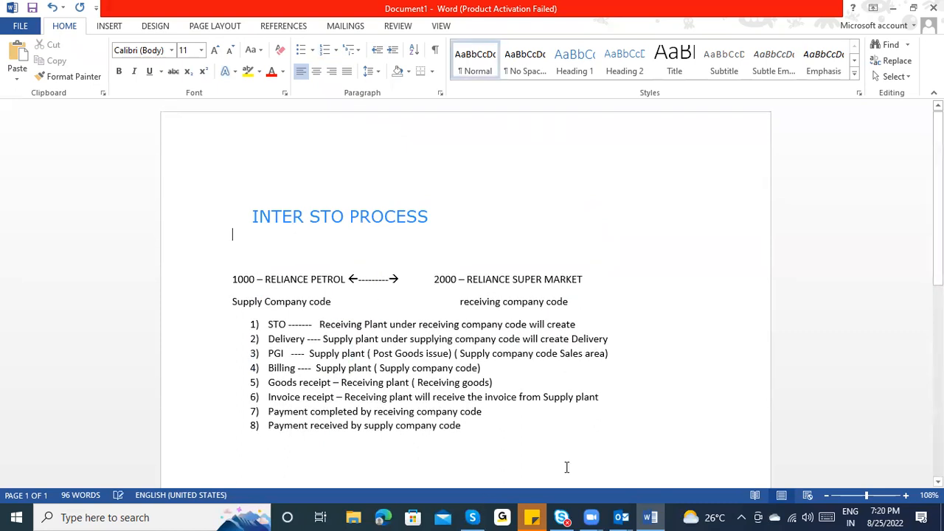
{"action": "left_click", "coordinate": [463, 425]}
{"action": "key", "text": "Return"}
{"action": "key", "text": "Return"}
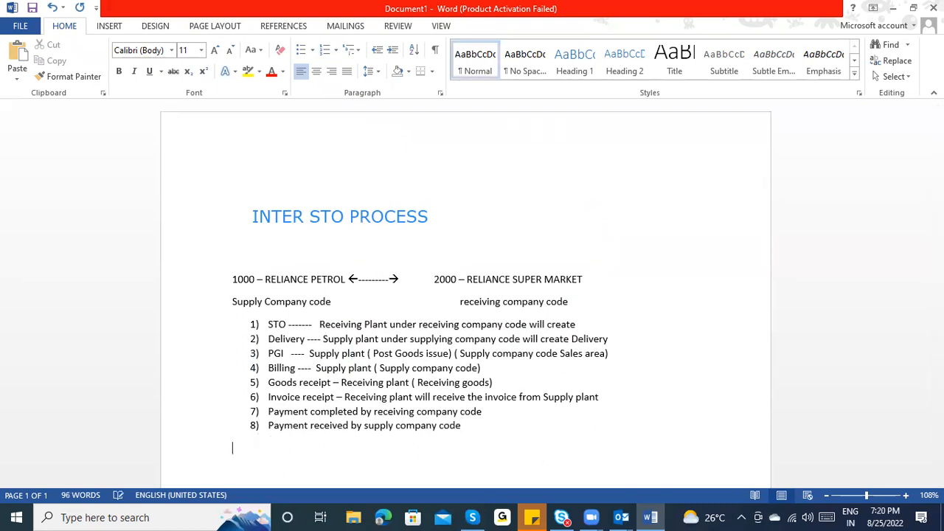
{"action": "type", "text": "Sales orde"}
{"action": "type", "text": "r ------>"}
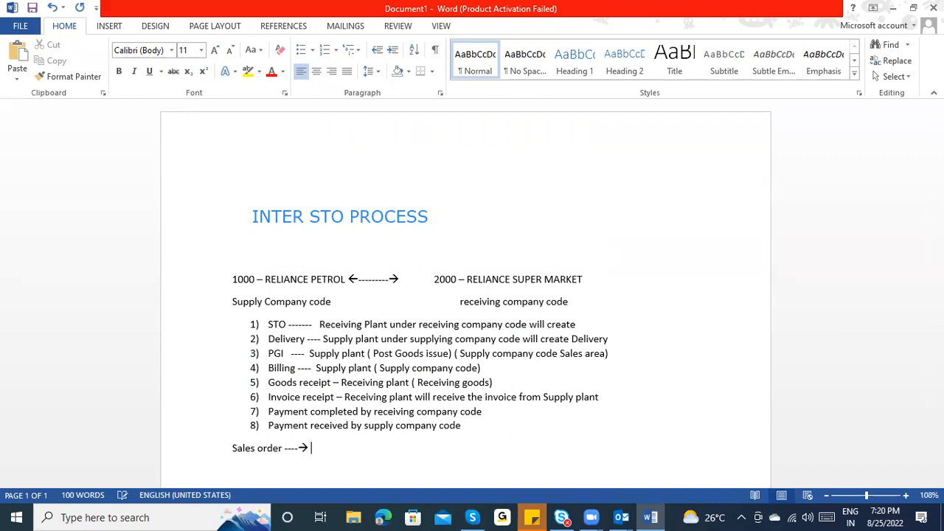
{"action": "type", "text": "Delivery"}
{"action": "type", "text": " ---> PGI -"}
{"action": "type", "text": "-> Bill"}
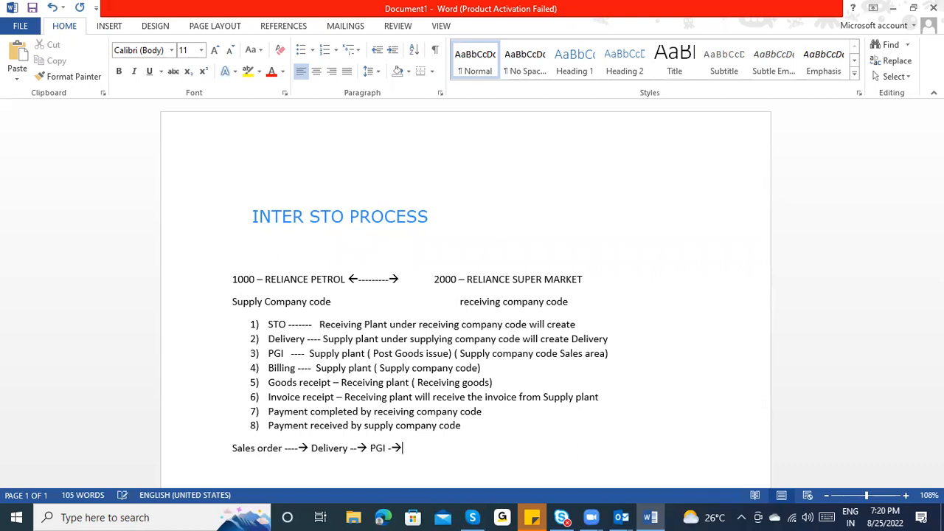
{"action": "type", "text": "ing "}
{"action": "type", "text": "---> recei"}
{"action": "key", "text": "BackSpace"}
{"action": "key", "text": "BackSpace"}
{"action": "key", "text": "BackSpace"}
{"action": "key", "text": "BackSpace"}
{"action": "key", "text": "BackSpace"}
{"action": "type", "text": "Raising t"}
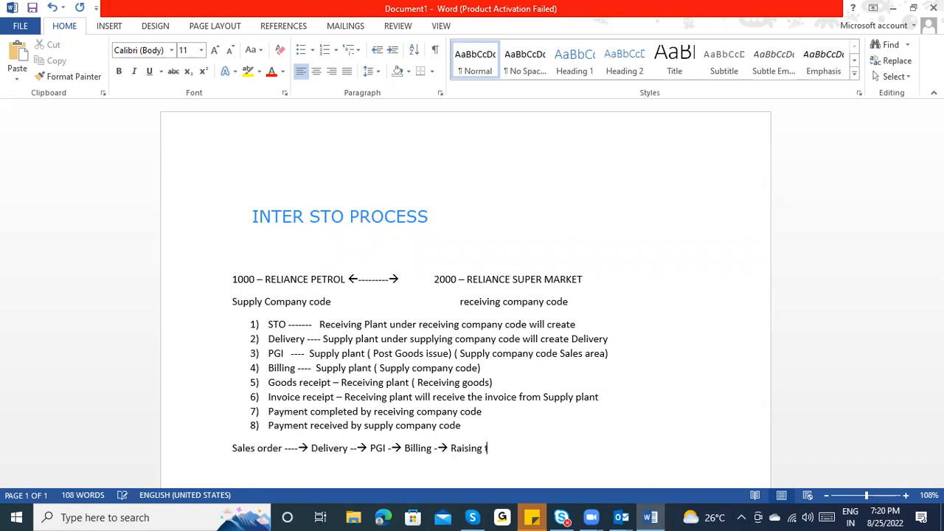
{"action": "type", "text": "he billing -"}
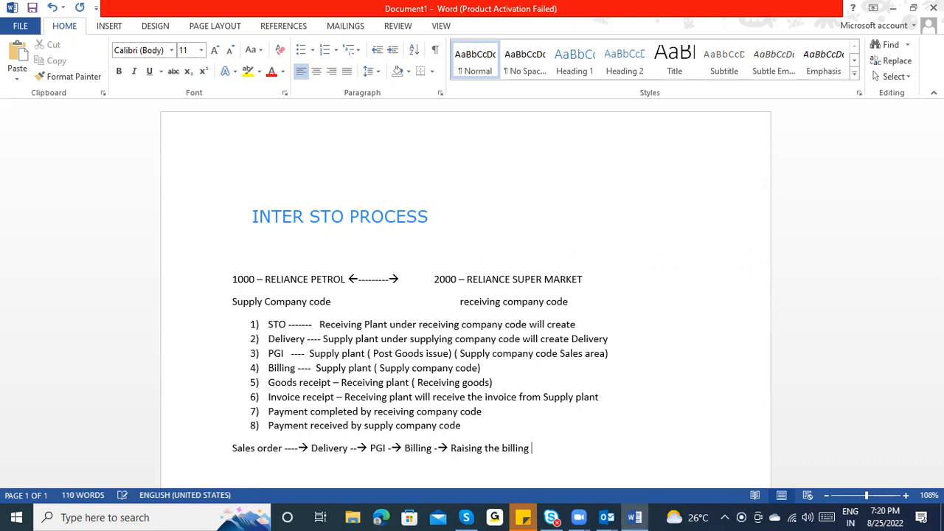
{"action": "key", "text": "BackSpace"}
{"action": "key", "text": "BackSpace"}
{"action": "key", "text": "BackSpace"}
{"action": "key", "text": "BackSpace"}
{"action": "key", "text": "BackSpace"}
{"action": "key", "text": "BackSpace"}
{"action": "key", "text": "BackSpace"}
{"action": "key", "text": "BackSpace"}
{"action": "key", "text": "BackSpace"}
{"action": "key", "text": "BackSpace"}
{"action": "key", "text": "BackSpace"}
{"action": "key", "text": "BackSpace"}
{"action": "key", "text": "BackSpace"}
{"action": "key", "text": "BackSpace"}
{"action": "key", "text": "BackSpace"}
{"action": "key", "text": "BackSpace"}
{"action": "key", "text": "BackSpace"}
{"action": "key", "text": "BackSpace"}
{"action": "key", "text": "BackSpace"}
Complete the Sales order flow line with "Payment received from customer".
{"action": "type", "text": "Paym"}
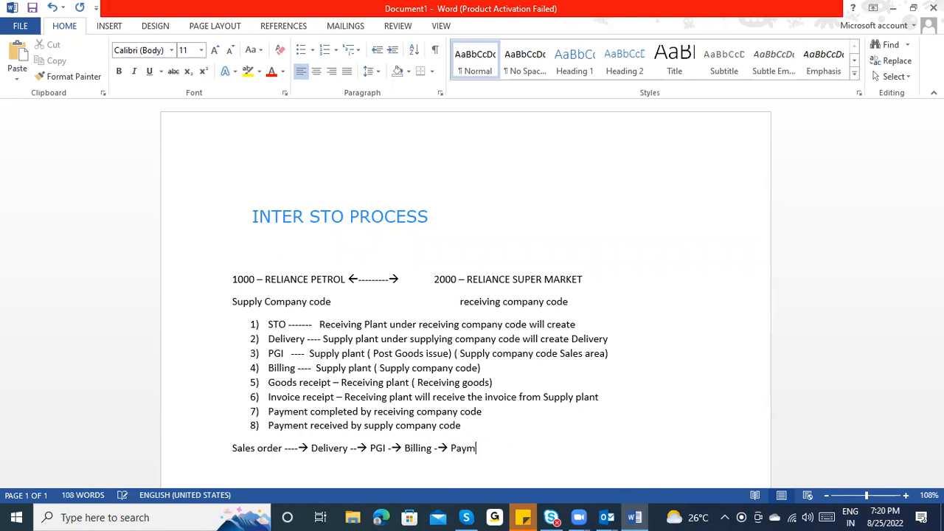
{"action": "type", "text": "ent receive"}
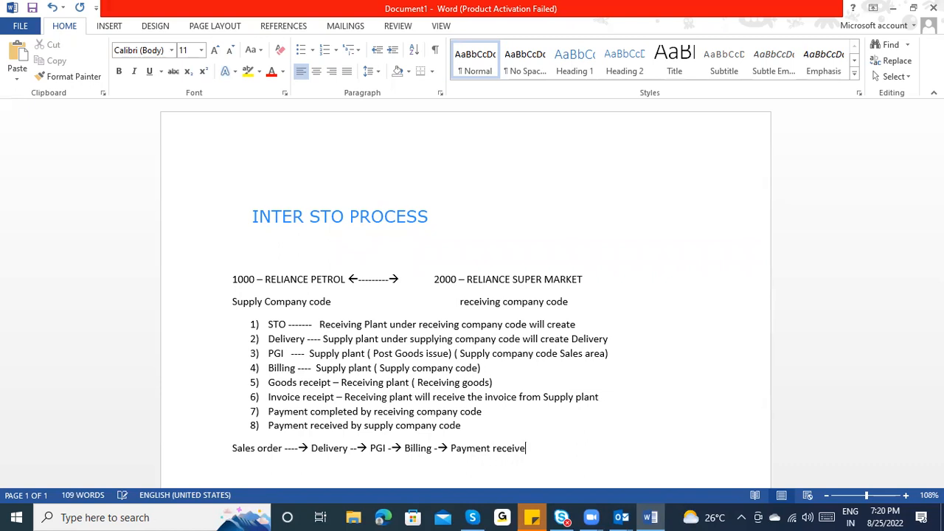
{"action": "type", "text": "d from customer "}
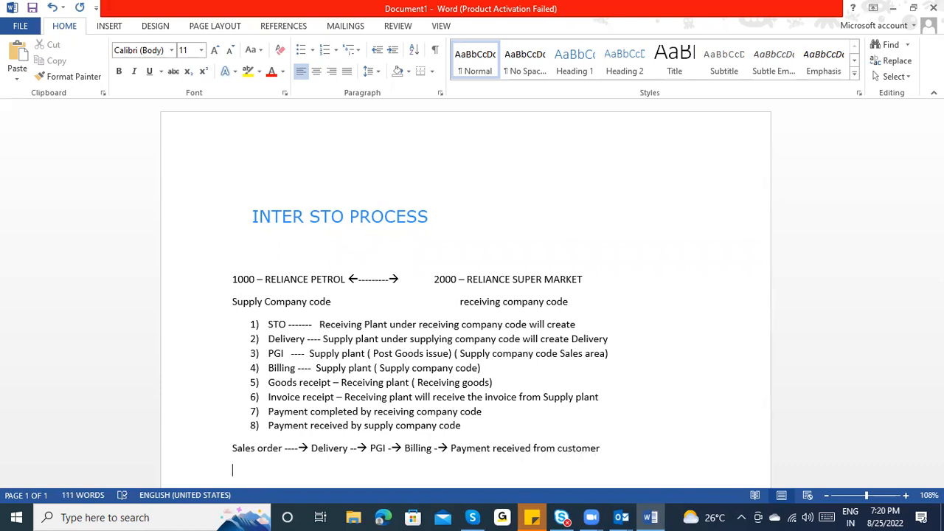
Add a purchasing flow line "PO --→ GR -→ Invoice receipt -→ Vendor payment" below the Sales order flow.
{"action": "type", "text": "PO"}
{"action": "type", "text": " ----> GR"}
{"action": "type", "text": " ---> Invocie"}
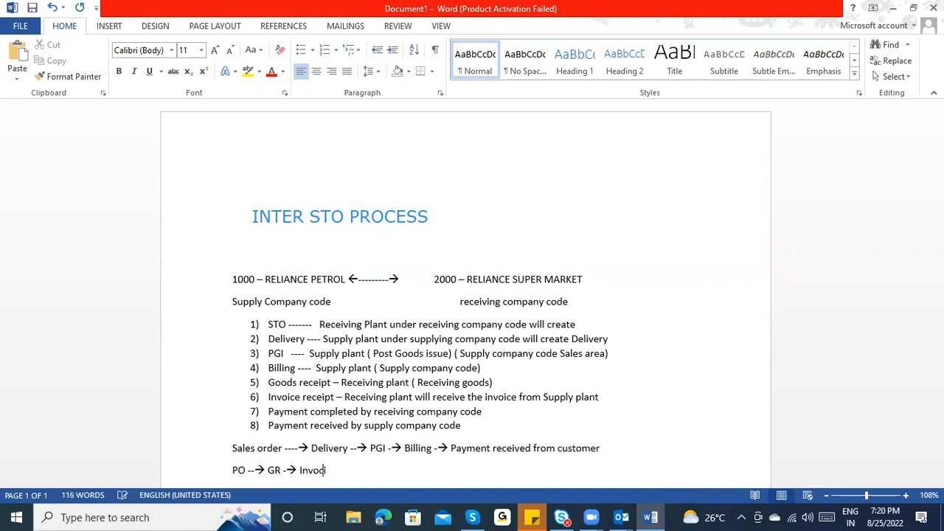
{"action": "key", "text": "BackSpace"}
{"action": "key", "text": "BackSpace"}
{"action": "key", "text": "BackSpace"}
{"action": "key", "text": "BackSpace"}
{"action": "key", "text": "BackSpace"}
{"action": "type", "text": "oi"}
{"action": "type", "text": "ce receipt "}
{"action": "type", "text": "---> Vendor pay"}
{"action": "type", "text": "men"}
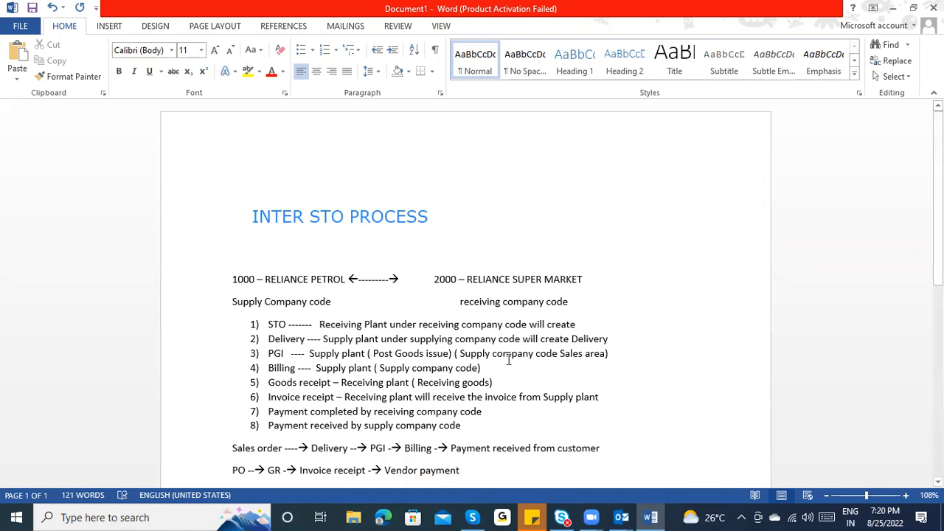
Label the Sales order flow line by adding "Sales process :" at its beginning.
{"action": "left_click", "coordinate": [219, 455]}
{"action": "left_click", "coordinate": [232, 450]}
{"action": "type", "text": "Sales pro"}
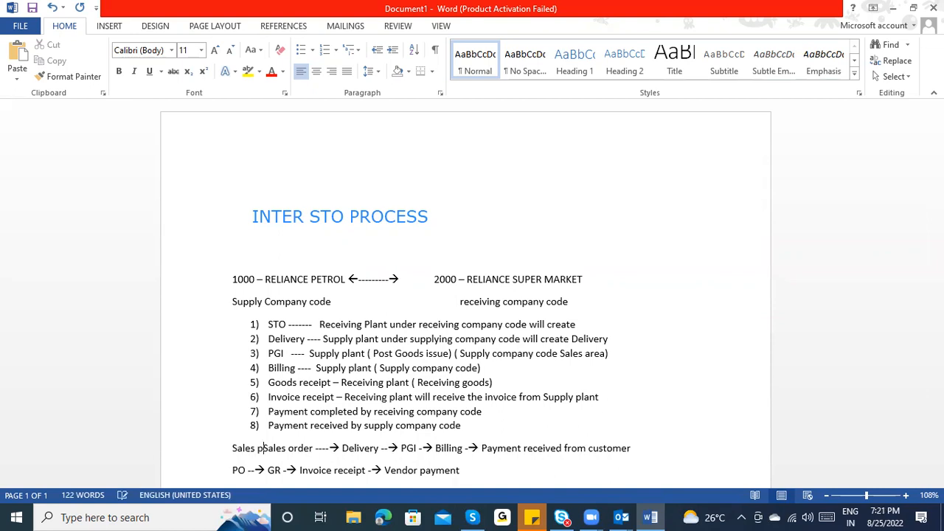
{"action": "type", "text": "cess "}
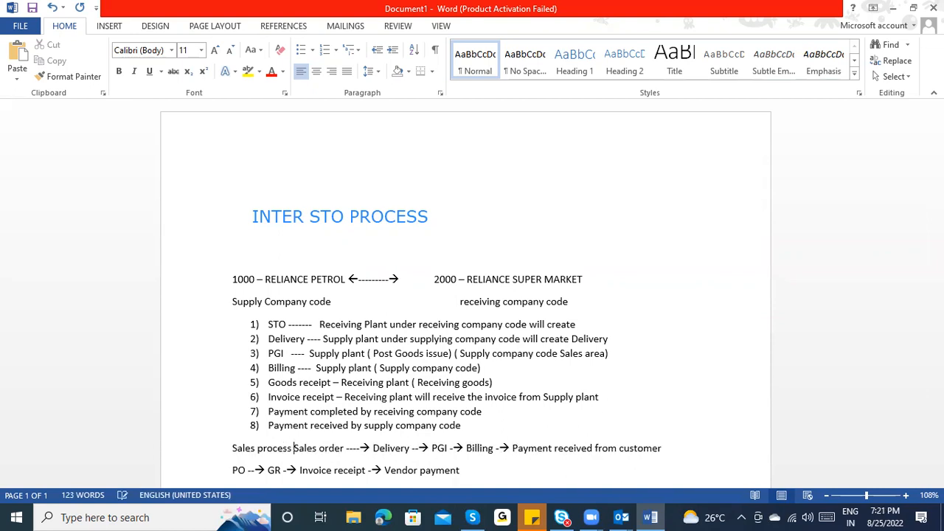
{"action": "type", "text": ":"}
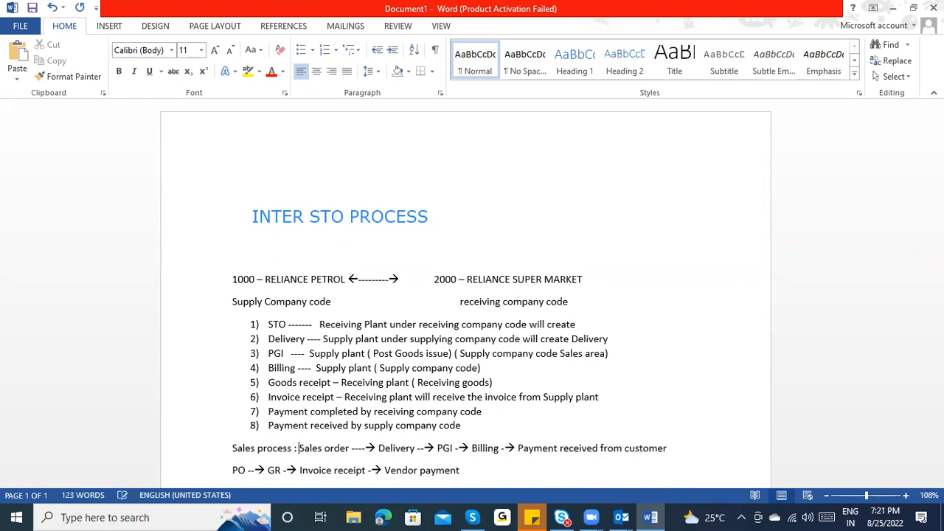
Label the PO flow line by adding "Procurement process :" at its beginning.
{"action": "left_click", "coordinate": [228, 470]}
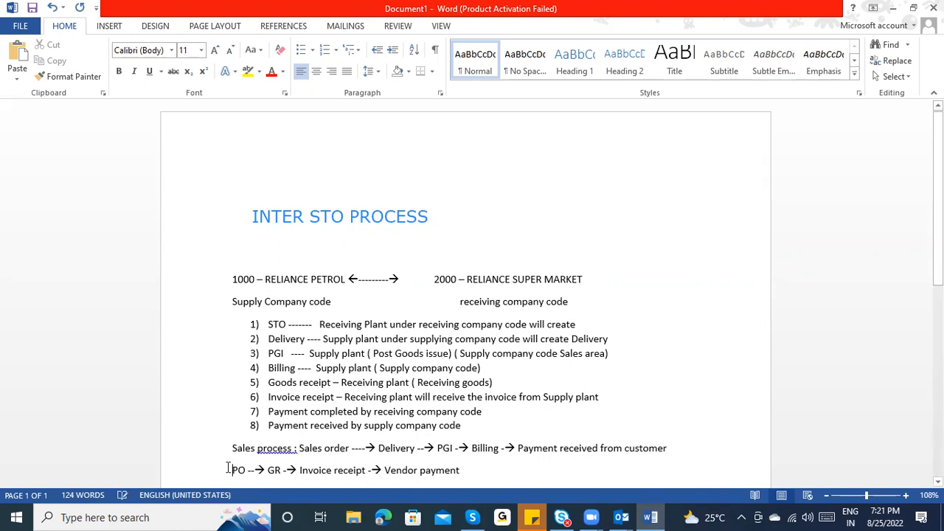
{"action": "type", "text": "Procuremen"}
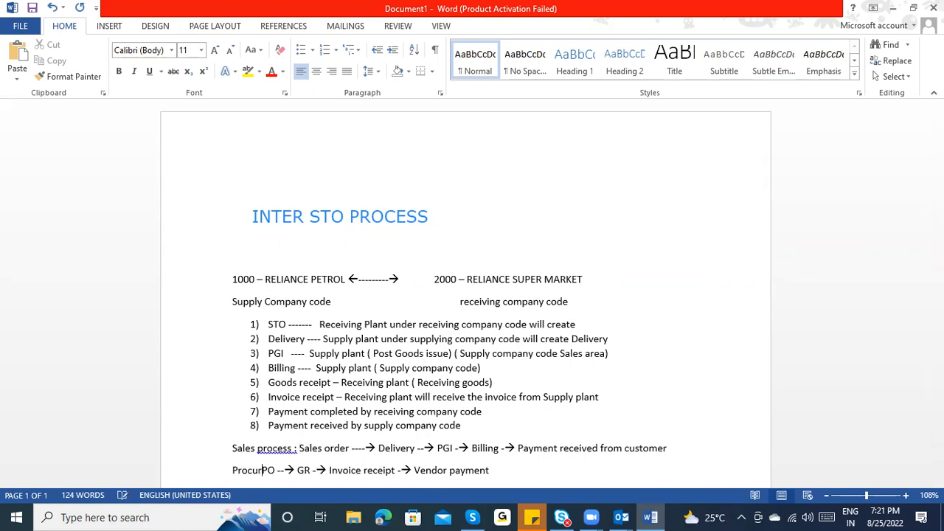
{"action": "type", "text": "t process :"}
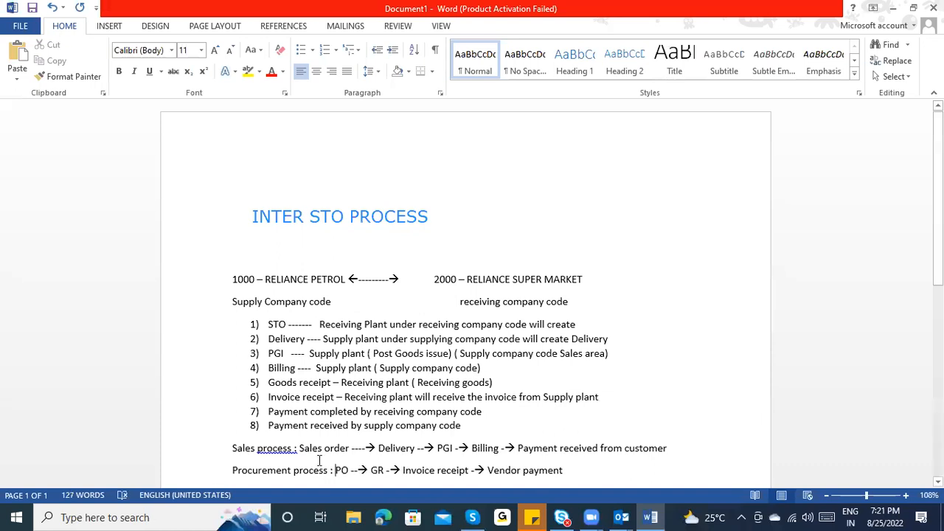
Apply the suggested grammar correction "process:" to the labels of both the sales and procurement flow lines.
{"action": "right_click", "coordinate": [283, 450]}
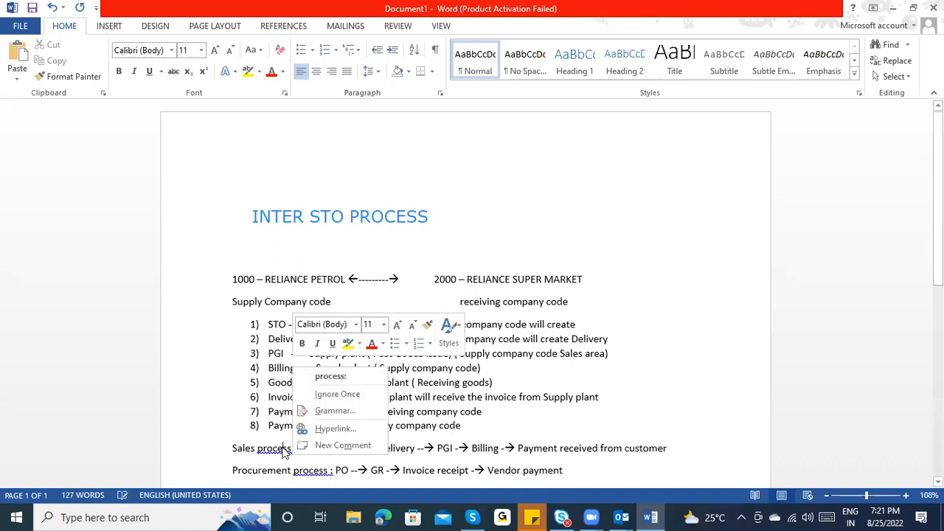
{"action": "left_click", "coordinate": [324, 377]}
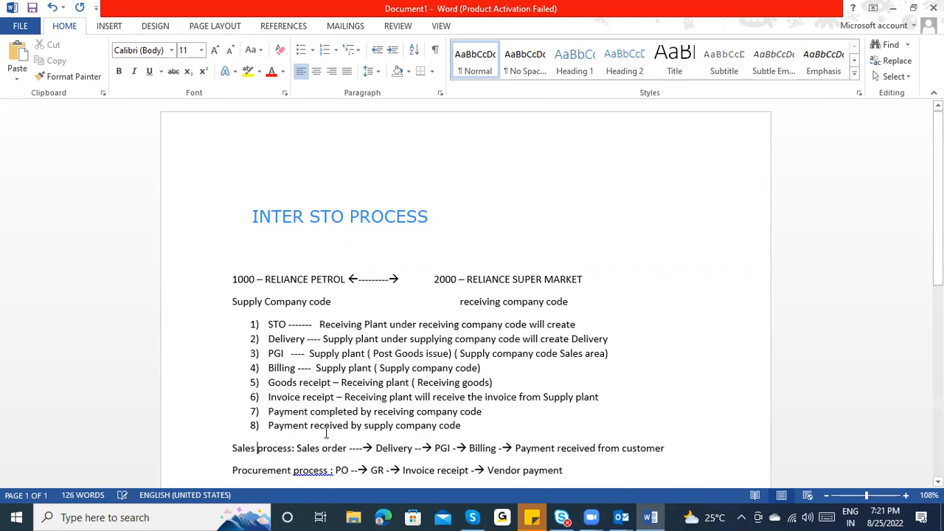
{"action": "right_click", "coordinate": [313, 471]}
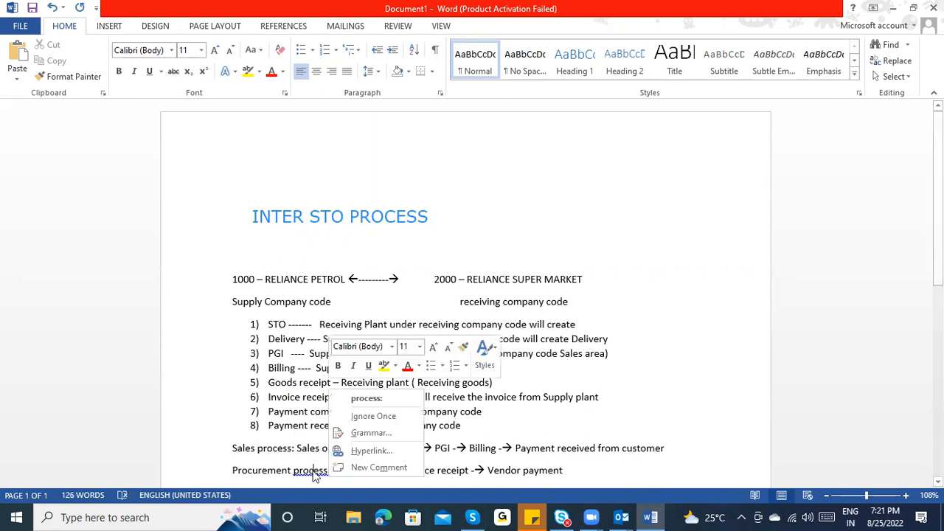
{"action": "left_click", "coordinate": [358, 399]}
Compare the numbered inter-company STO steps with the sales process and procurement process flow lines.
{"action": "left_click", "coordinate": [279, 325]}
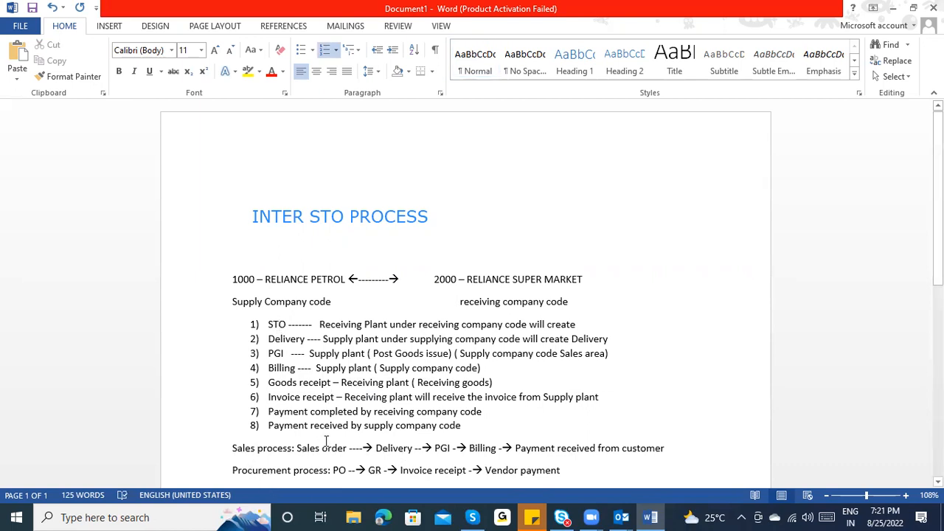
{"action": "left_click_drag", "start_coordinate": [348, 448], "coordinate": [298, 452]}
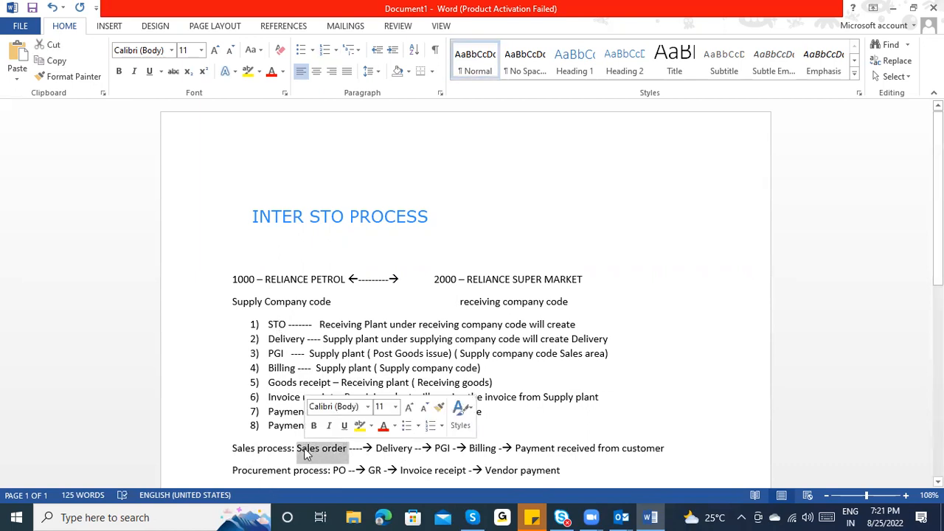
{"action": "left_click", "coordinate": [289, 328]}
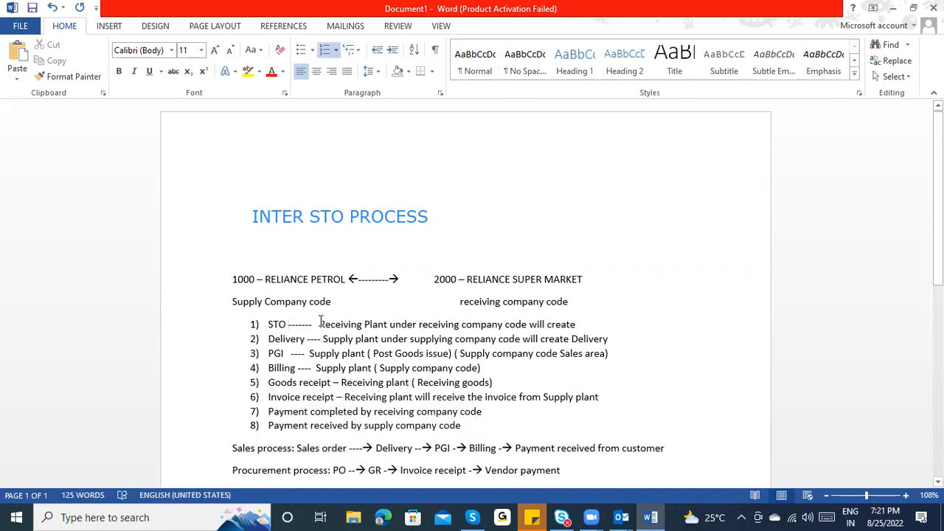
{"action": "left_click", "coordinate": [297, 337]}
{"action": "left_click", "coordinate": [274, 353]}
{"action": "left_click_drag", "start_coordinate": [514, 448], "coordinate": [322, 447]}
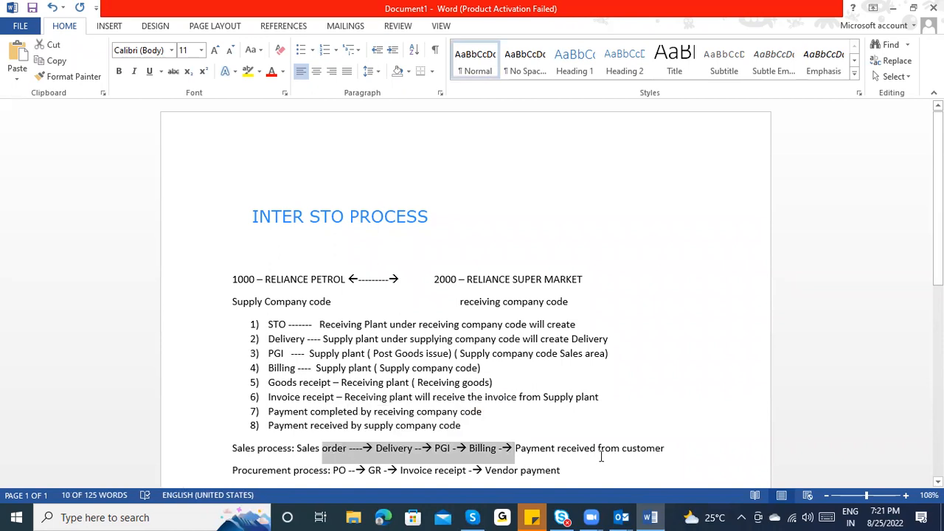
{"action": "left_click", "coordinate": [601, 457]}
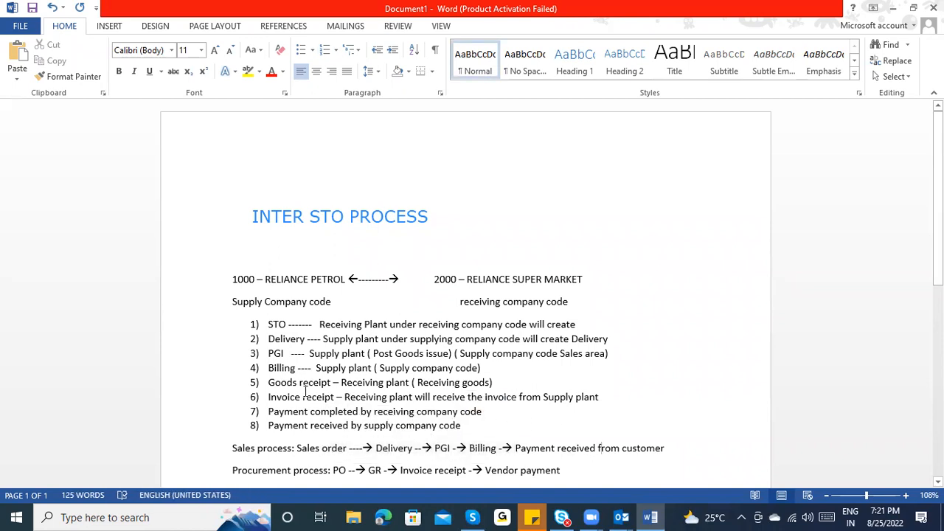
{"action": "mouse_move", "coordinate": [268, 383]}
{"action": "left_mouse_down"}
{"action": "mouse_move", "coordinate": [341, 384]}
{"action": "mouse_move", "coordinate": [343, 397]}
{"action": "mouse_move", "coordinate": [413, 411]}
{"action": "mouse_move", "coordinate": [481, 412]}
{"action": "mouse_move", "coordinate": [421, 411]}
{"action": "mouse_move", "coordinate": [270, 384]}
{"action": "left_mouse_up"}
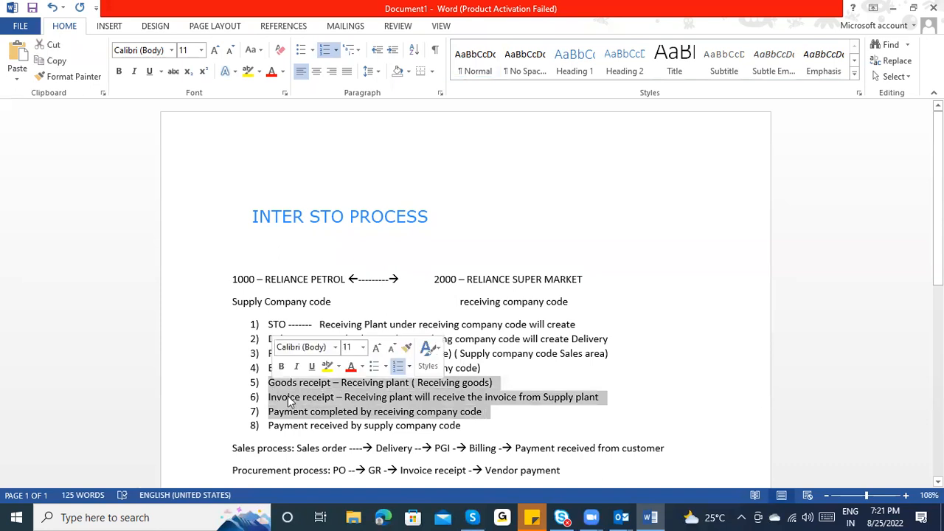
{"action": "left_click", "coordinate": [332, 424]}
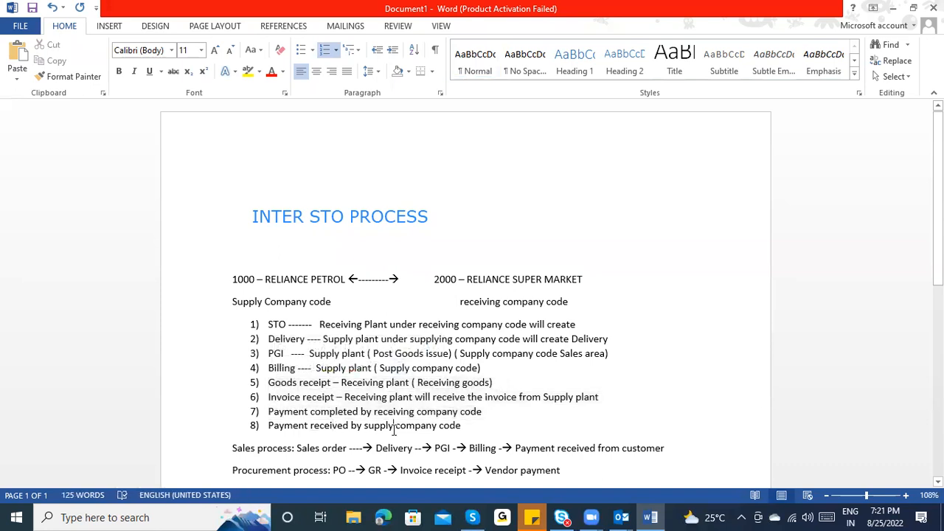
{"action": "left_click", "coordinate": [546, 450]}
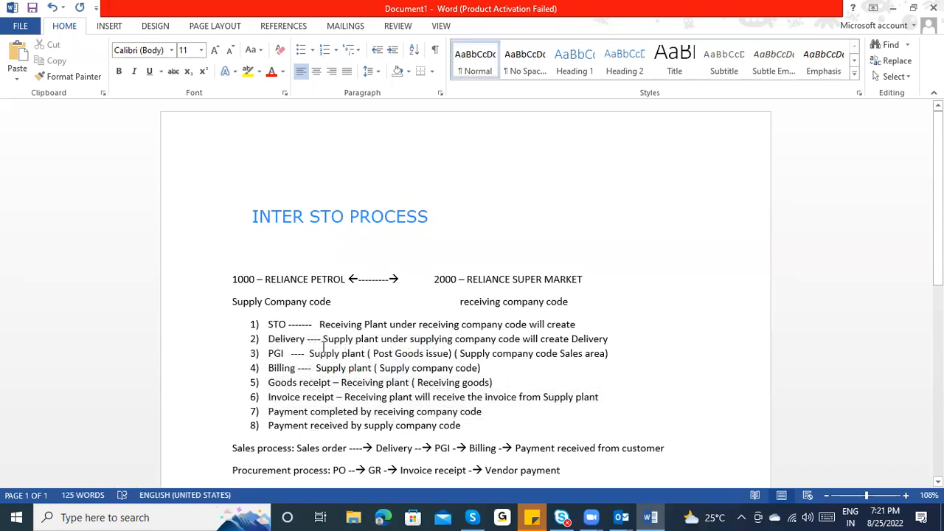
{"action": "left_click_drag", "start_coordinate": [233, 447], "coordinate": [347, 450]}
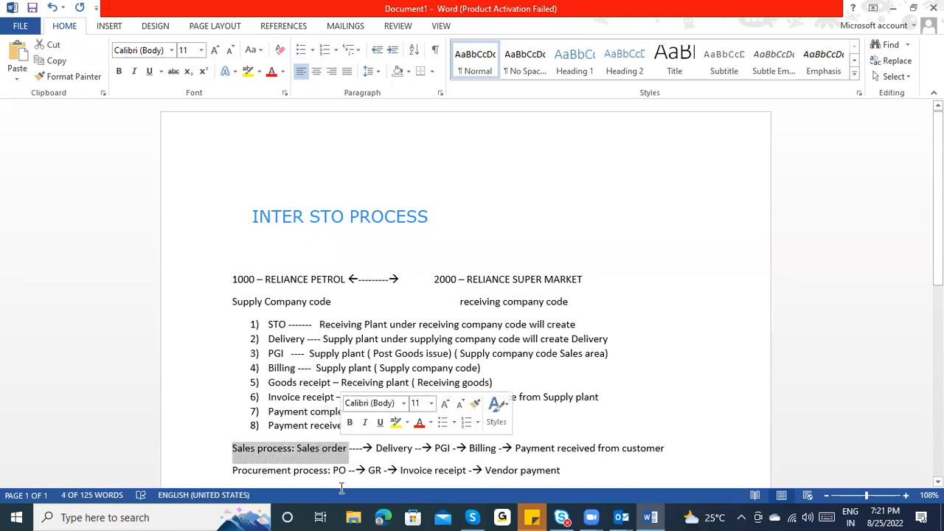
{"action": "left_click", "coordinate": [335, 472]}
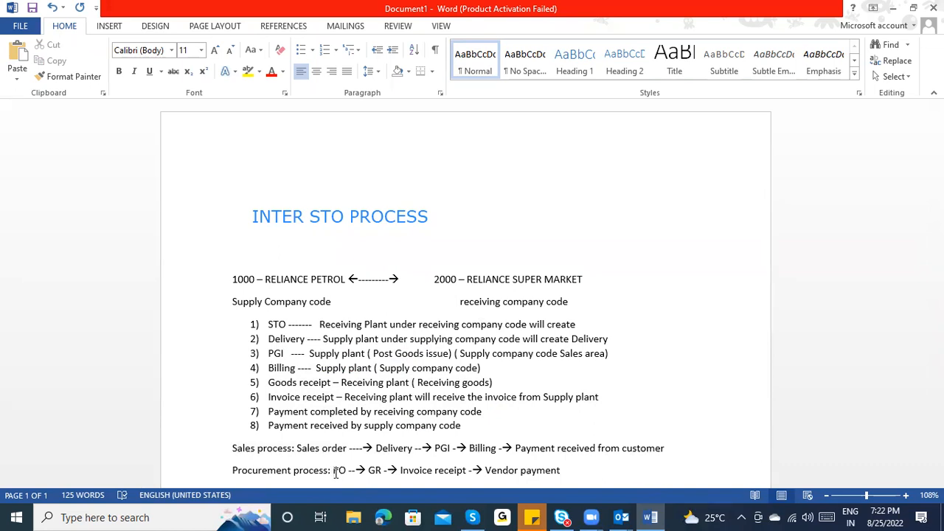
{"action": "left_click", "coordinate": [295, 325]}
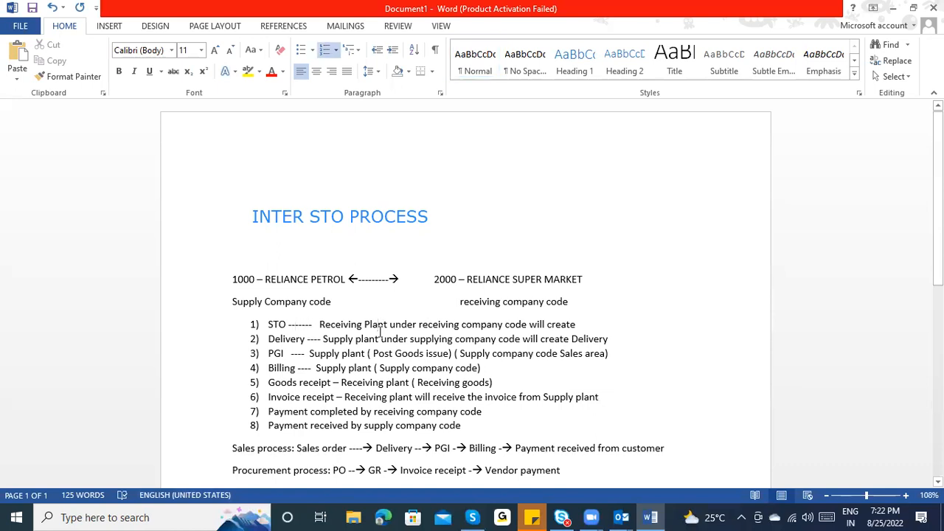
{"action": "left_click_drag", "start_coordinate": [560, 472], "coordinate": [300, 450]}
{"action": "left_click", "coordinate": [299, 449]}
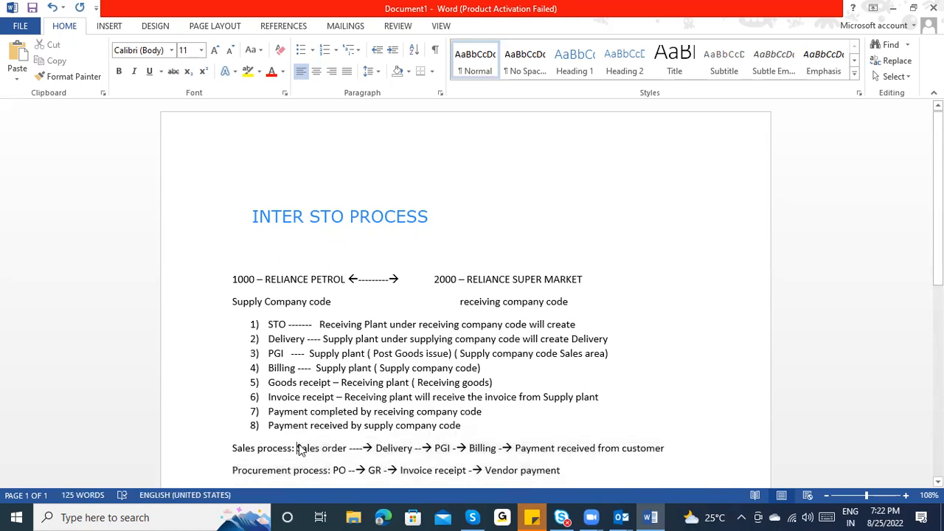
{"action": "left_click", "coordinate": [233, 448]}
Delete the sales process and procurement process lines and add blank lines below the numbered list.
{"action": "left_click_drag", "start_coordinate": [561, 470], "coordinate": [244, 450]}
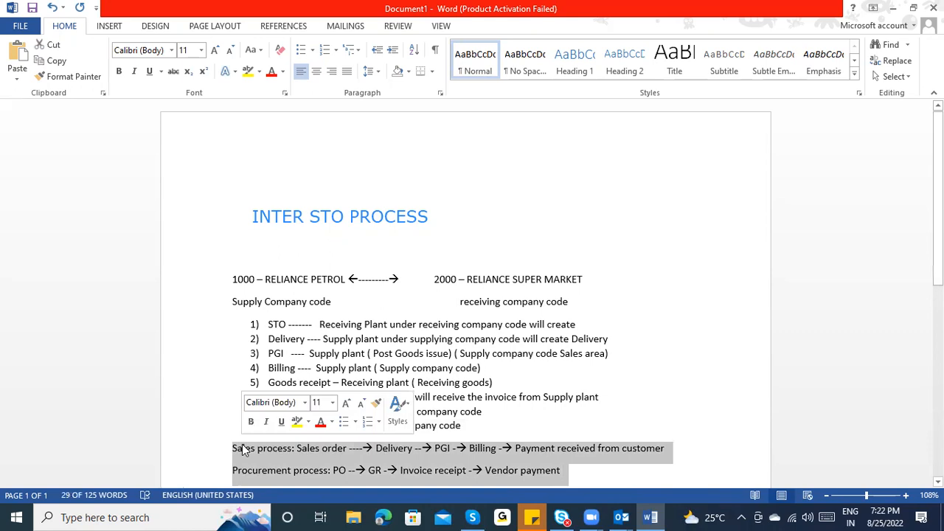
{"action": "key", "text": "Delete"}
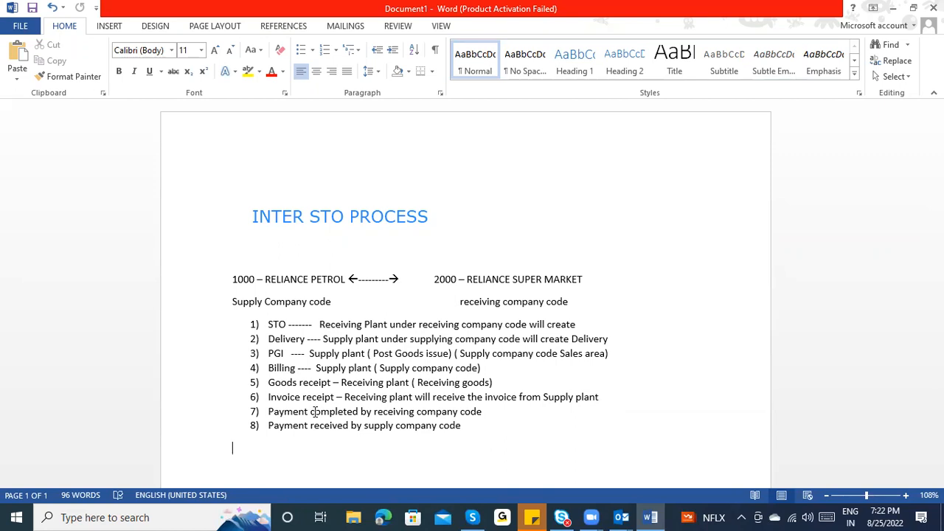
{"action": "key", "text": "Return"}
{"action": "key", "text": "Return"}
{"action": "key", "text": "Return"}
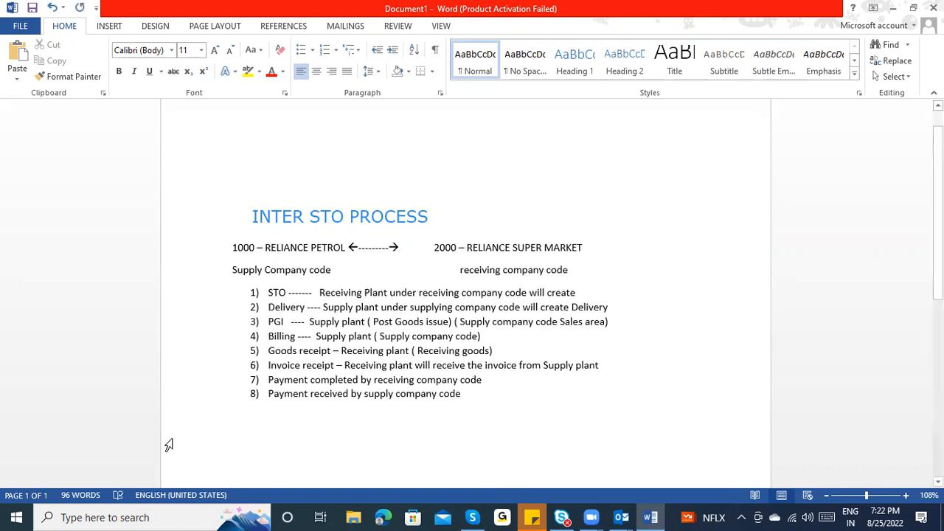
Add a "Pre requisites:" heading line below the numbered list, correcting its spelling and the spacing before the colon.
{"action": "left_click", "coordinate": [293, 207]}
{"action": "left_click", "coordinate": [253, 222]}
{"action": "type", "text": "Pre"}
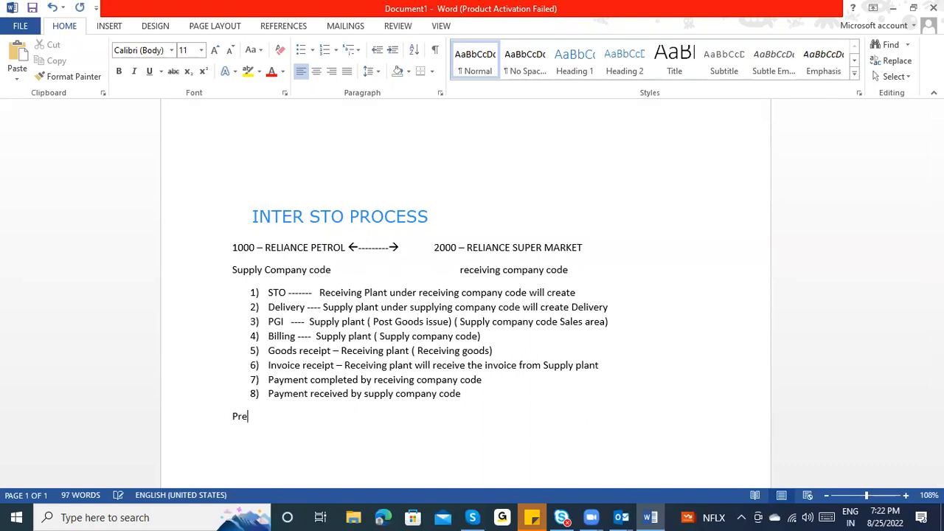
{"action": "type", "text": " requisties"}
{"action": "right_click", "coordinate": [260, 418]}
{"action": "left_click", "coordinate": [351, 311]}
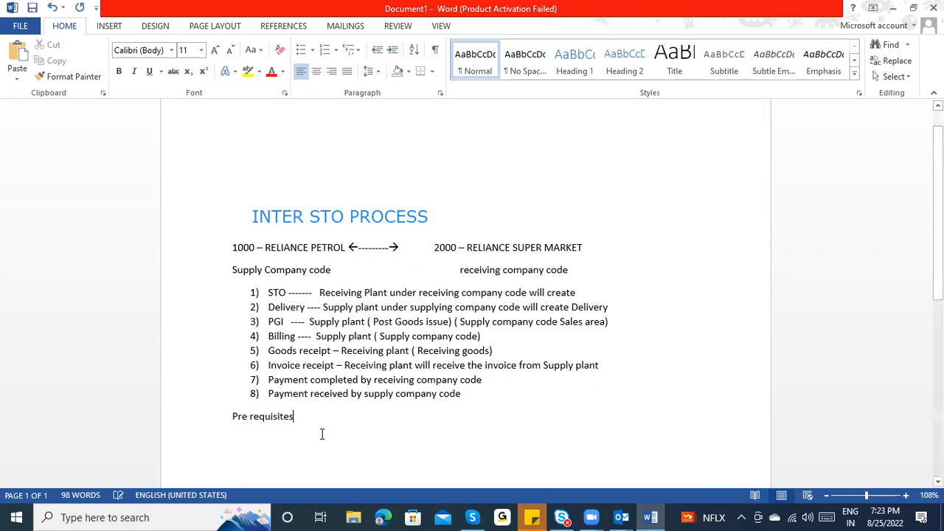
{"action": "type", "text": "s :"}
{"action": "key", "text": "Return"}
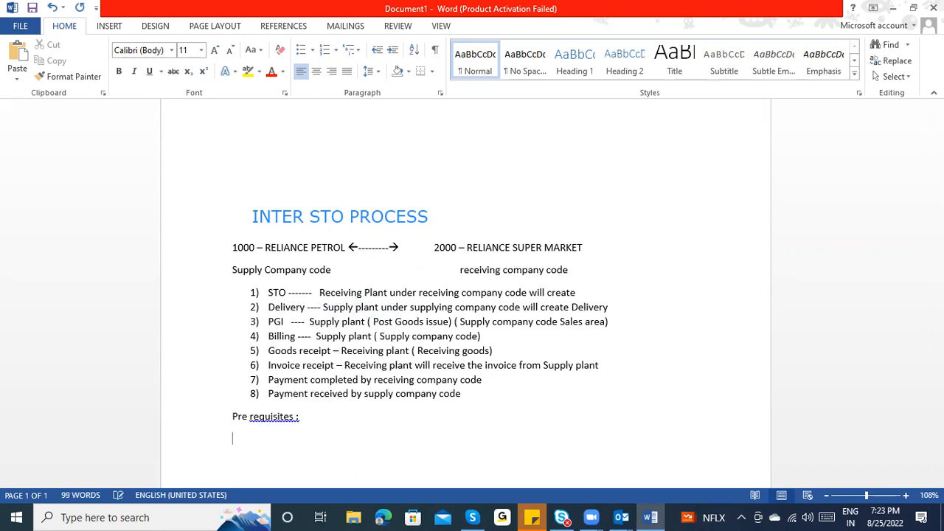
{"action": "right_click", "coordinate": [286, 416]}
{"action": "left_click", "coordinate": [338, 344]}
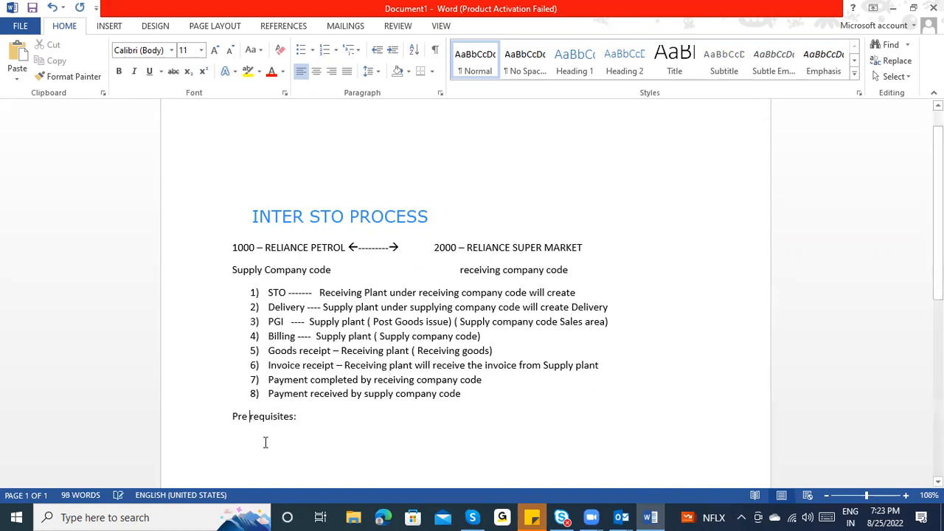
Start a numbered list under the prerequisites heading with "Material Master : Create material in Supply plant along Supply sales area".
{"action": "type", "text": "1)"}
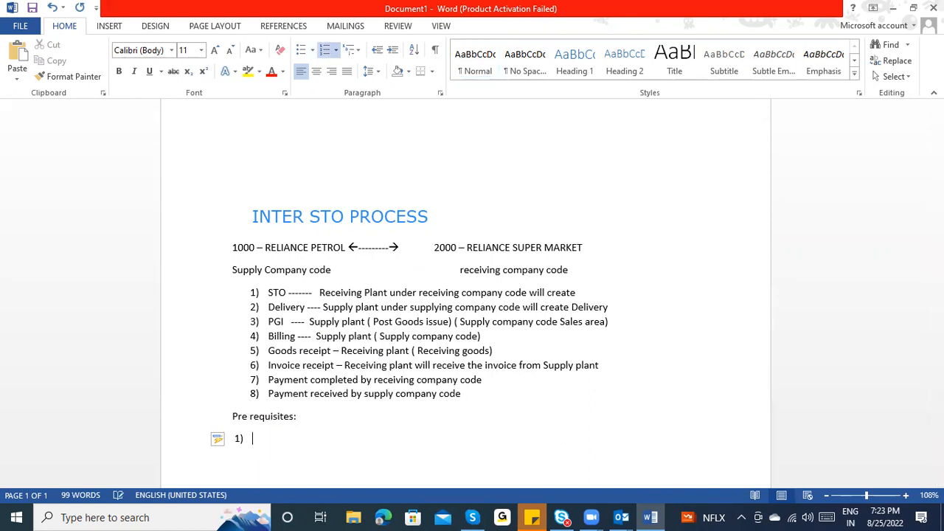
{"action": "type", "text": " Material "}
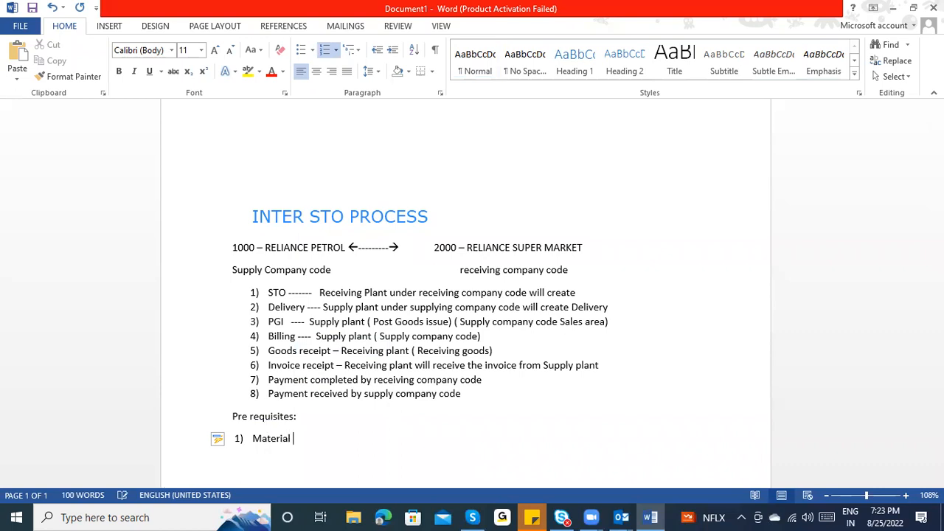
{"action": "type", "text": "Master : Create material in Su"}
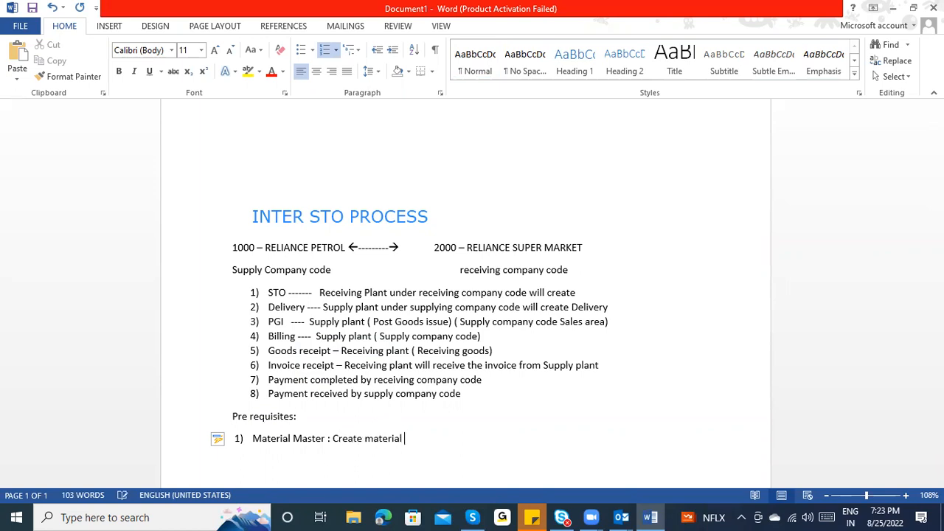
{"action": "type", "text": "pply plant "}
{"action": "type", "text": "&"}
{"action": "key", "text": "BackSpace"}
{"action": "type", "text": "along Supply sales area"}
Add the second item "Material Master : Create material in Receiving plant along with receiving sales area" and end the prerequisites list.
{"action": "key", "text": "Return"}
{"action": "type", "text": "Materail mas"}
{"action": "key", "text": "BackSpace"}
{"action": "key", "text": "BackSpace"}
{"action": "key", "text": "BackSpace"}
{"action": "key", "text": "BackSpace"}
{"action": "key", "text": "BackSpace"}
{"action": "key", "text": "BackSpace"}
{"action": "key", "text": "BackSpace"}
{"action": "type", "text": "ial Master : Create m"}
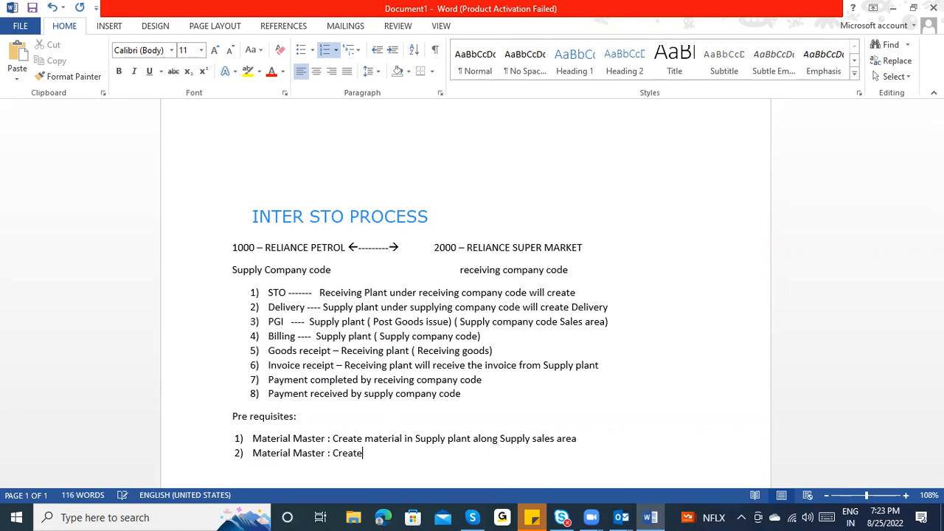
{"action": "type", "text": "aterial in Receiving pla"}
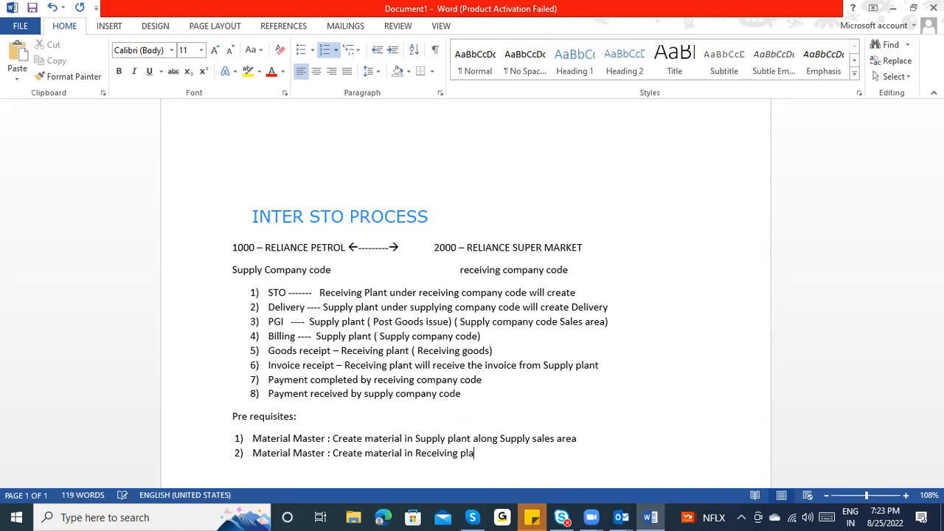
{"action": "type", "text": "nt aling"}
{"action": "key", "text": "BackSpace"}
{"action": "key", "text": "BackSpace"}
{"action": "key", "text": "BackSpace"}
{"action": "key", "text": "BackSpace"}
{"action": "type", "text": "ong with receiving sales area"}
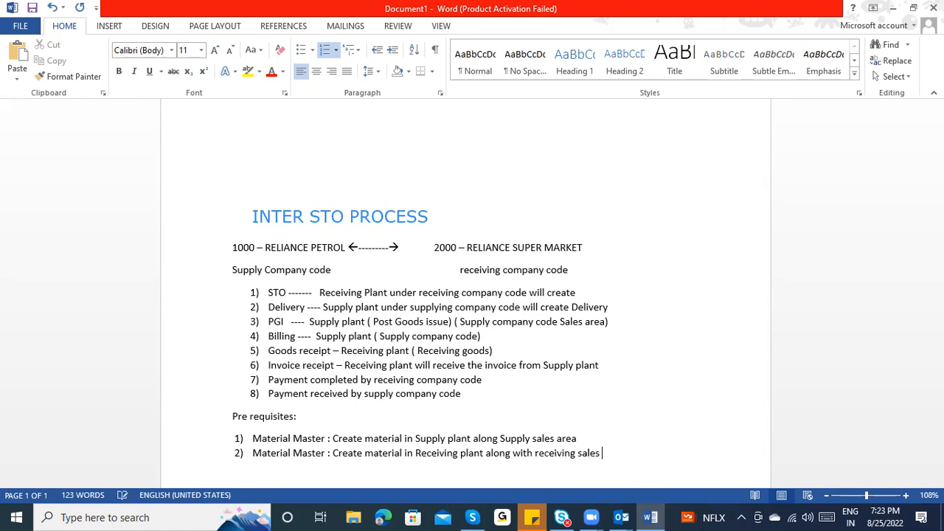
{"action": "key", "text": "Return"}
{"action": "key", "text": "Return"}
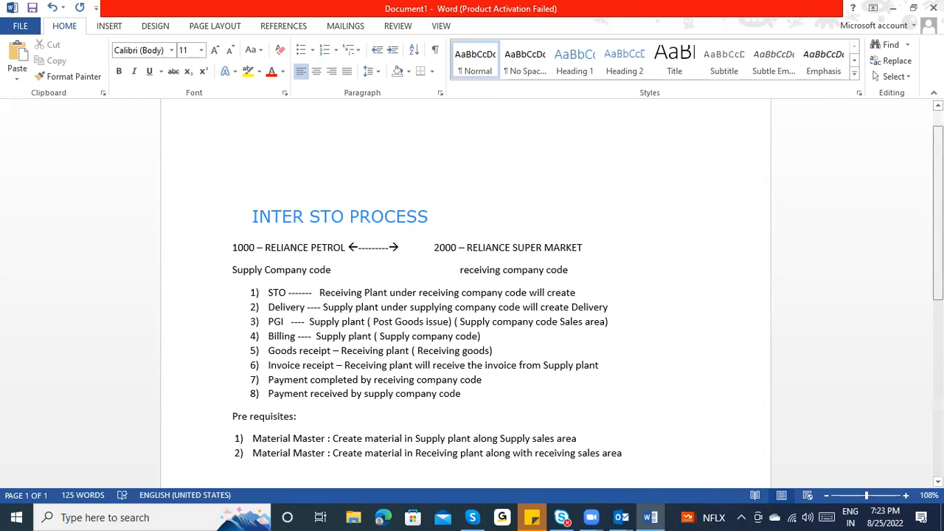
Start a third item in the prerequisites list with "Customer master record :".
{"action": "scroll", "coordinate": [465, 294], "scroll_direction": "down", "scroll_amount": 2}
{"action": "type", "text": "3"}
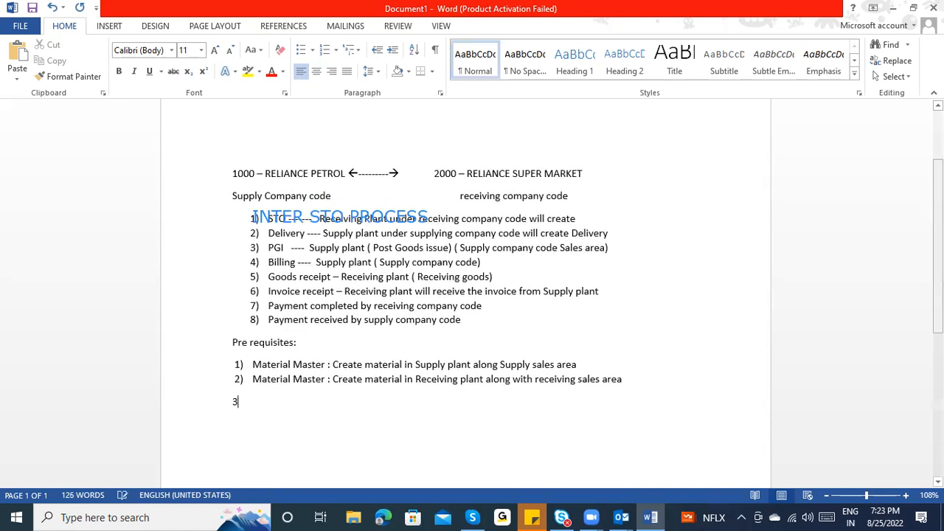
{"action": "type", "text": ") Customer re"}
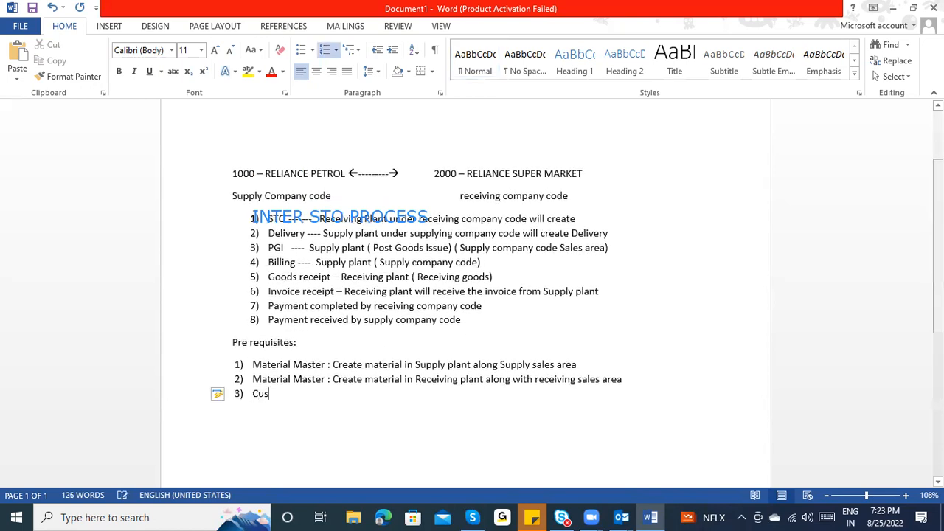
{"action": "key", "text": "BackSpace"}
{"action": "key", "text": "BackSpace"}
{"action": "type", "text": "master record :"}
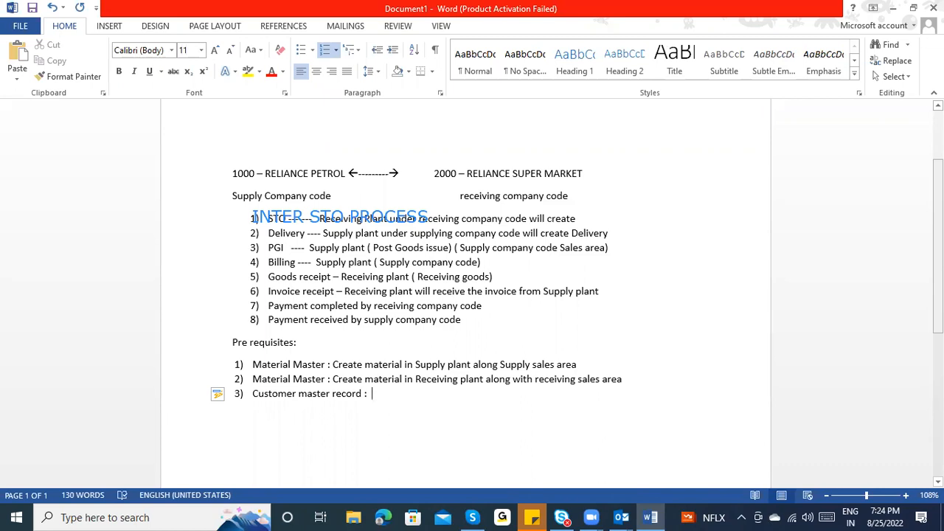
Continue the customer master item with "In Supply company code".
{"action": "type", "text": "IN supply"}
{"action": "key", "text": "BackSpace"}
{"action": "key", "text": "BackSpace"}
{"action": "key", "text": "BackSpace"}
{"action": "key", "text": "BackSpace"}
{"action": "key", "text": "BackSpace"}
{"action": "key", "text": "BackSpace"}
{"action": "key", "text": "BackSpace"}
{"action": "key", "text": "BackSpace"}
{"action": "type", "text": "n Supply company code "}
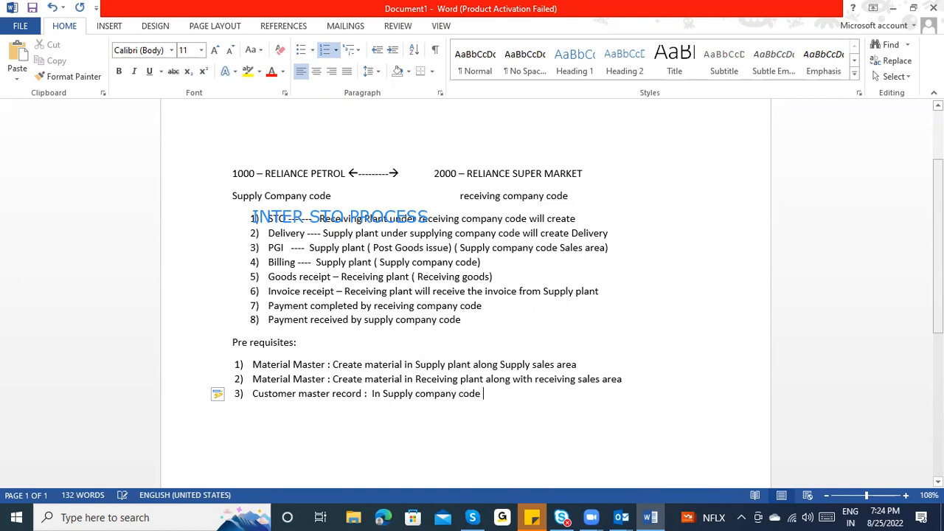
Complete the item with ", I am creating Customer master record assuming that the receiving plant is a my customer." and start item 4.
{"action": "type", "text": ", I am c"}
{"action": "type", "text": "reating C"}
{"action": "type", "text": "ustomer master"}
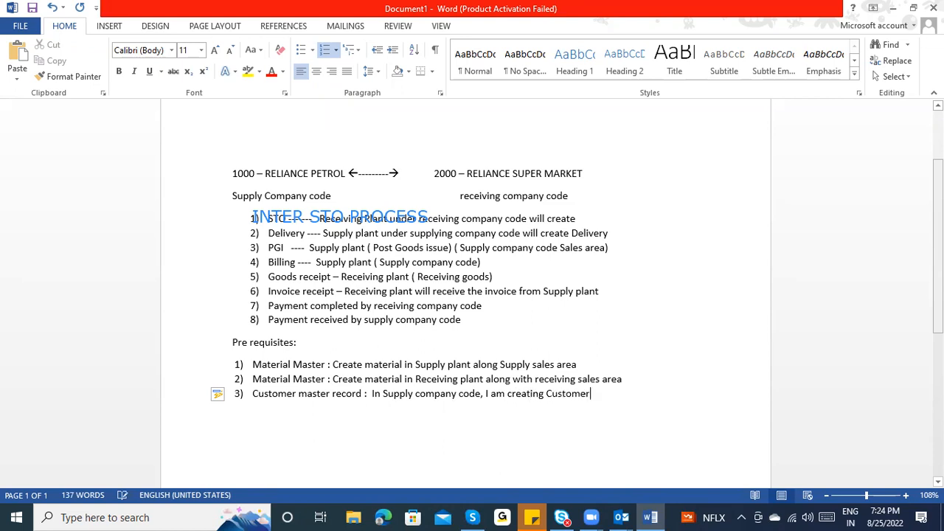
{"action": "type", "text": " record "}
{"action": "type", "text": "assu"}
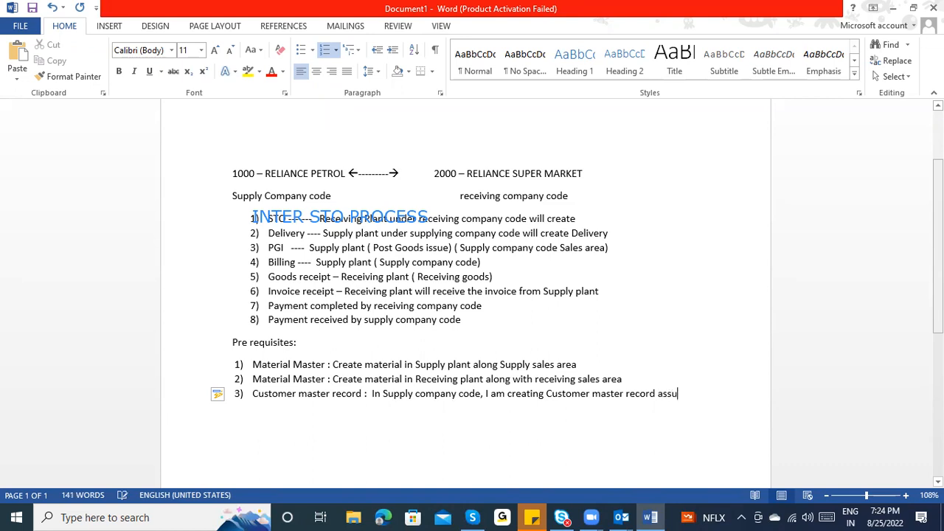
{"action": "type", "text": "ming that th"}
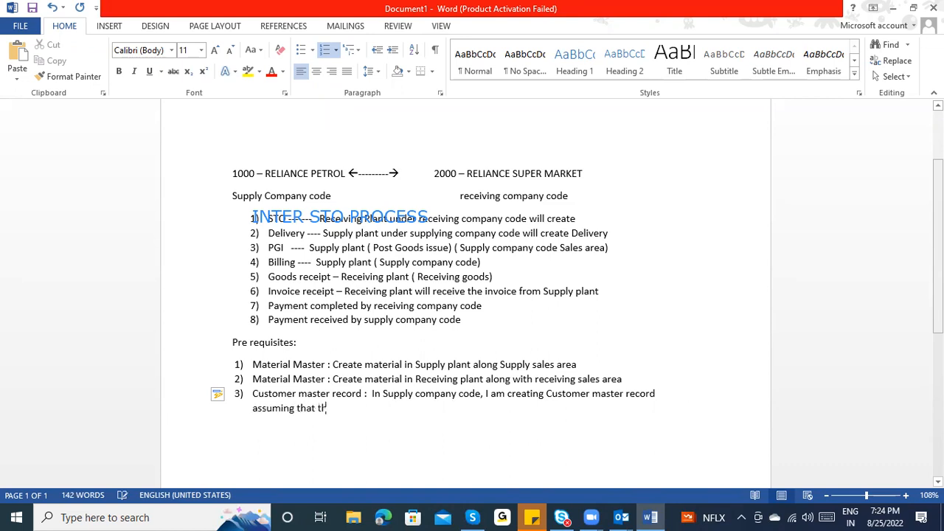
{"action": "type", "text": "e receiving plant is a "}
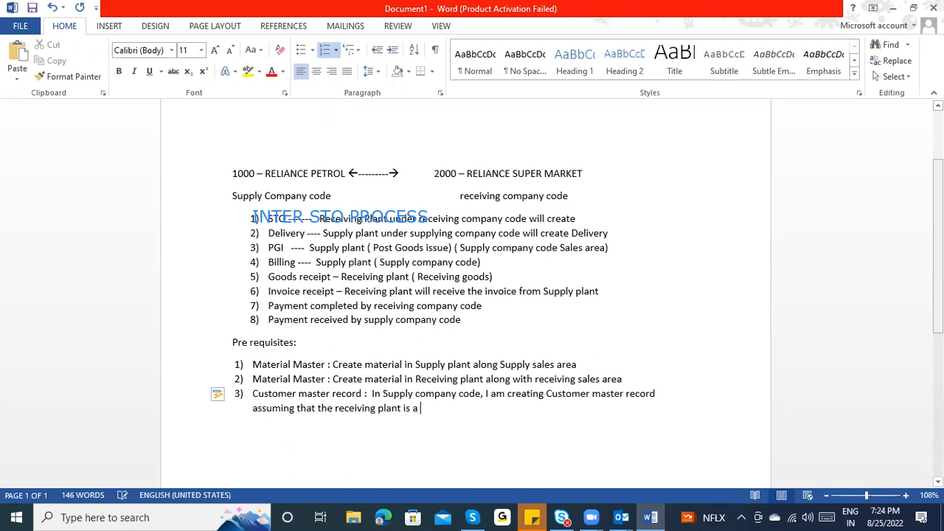
{"action": "type", "text": "my customer."}
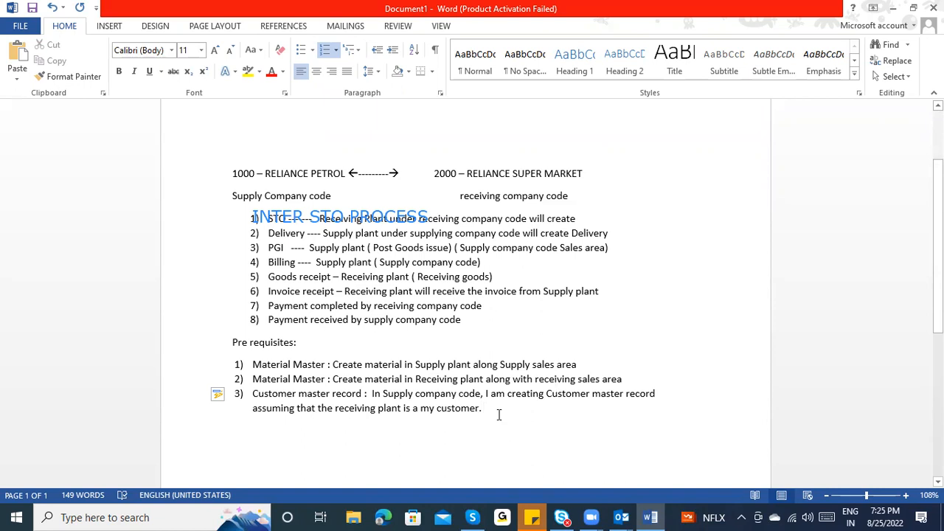
{"action": "key", "text": "Return"}
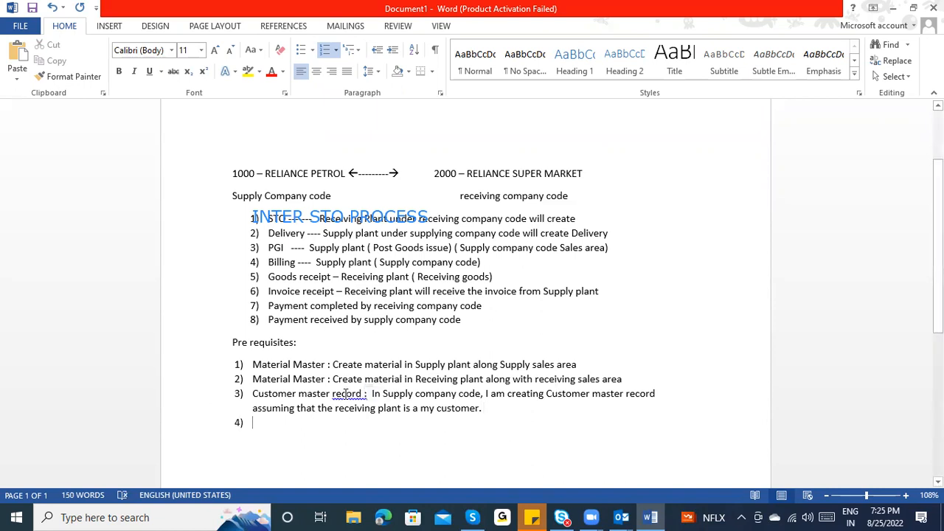
Correct the flagged grammar in the customer master item to "record:" and "is my customer".
{"action": "right_click", "coordinate": [345, 393]}
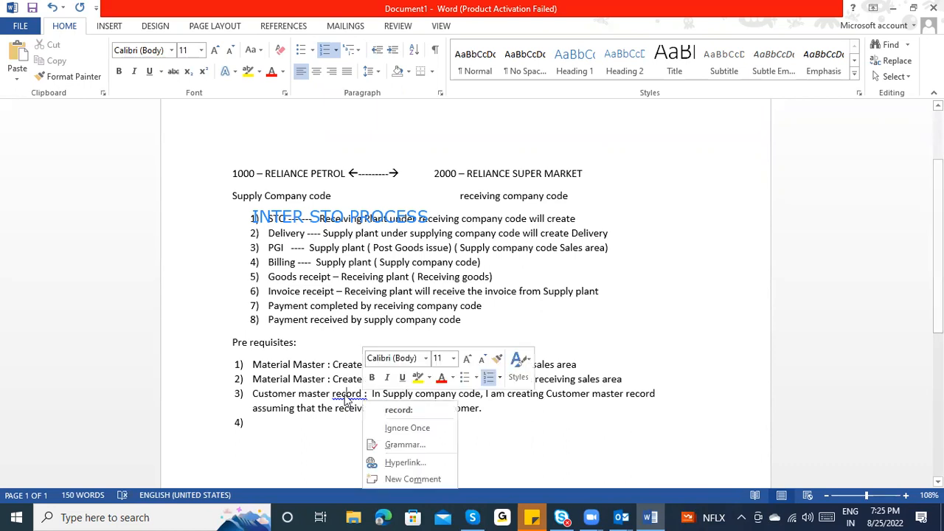
{"action": "left_click", "coordinate": [379, 409]}
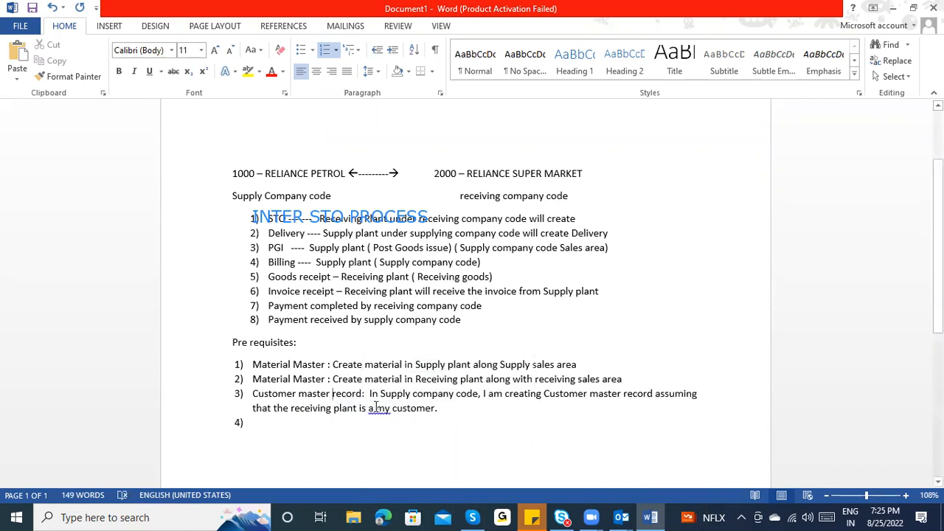
{"action": "right_click", "coordinate": [377, 408]}
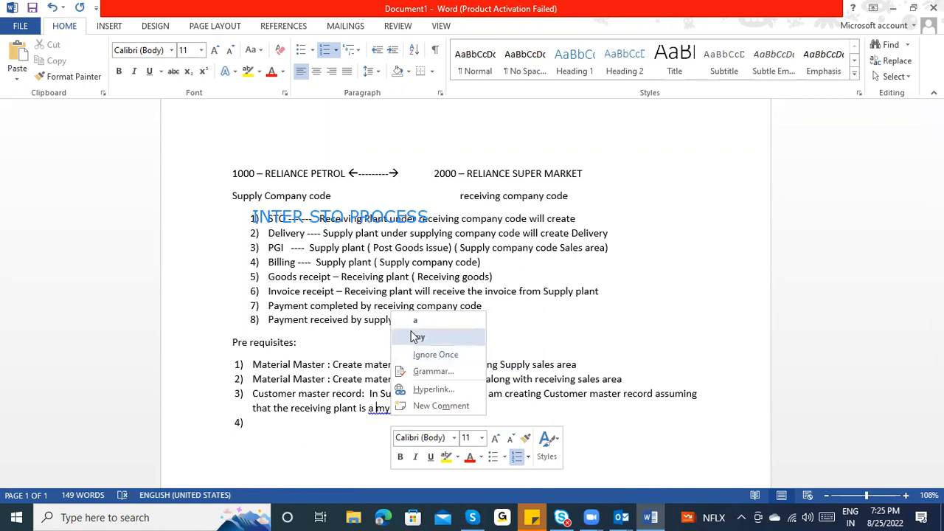
{"action": "left_click", "coordinate": [415, 337]}
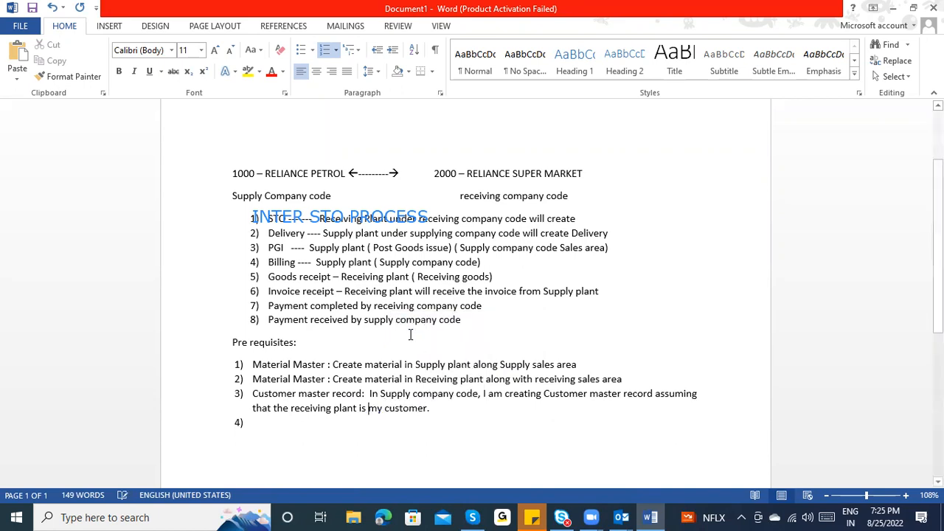
Begin the fourth prerequisites item with "Vendor Master record :", correcting the spelling of "Vendor".
{"action": "left_click", "coordinate": [265, 422]}
{"action": "type", "text": "Venodr M"}
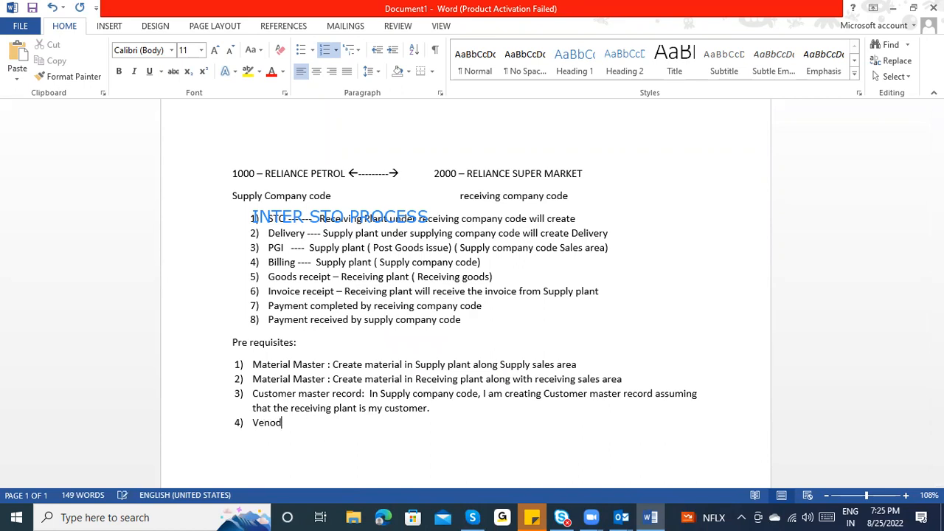
{"action": "key", "text": "BackSpace"}
{"action": "key", "text": "BackSpace"}
{"action": "key", "text": "BackSpace"}
{"action": "key", "text": "BackSpace"}
{"action": "key", "text": "BackSpace"}
{"action": "type", "text": "dor Master record :"}
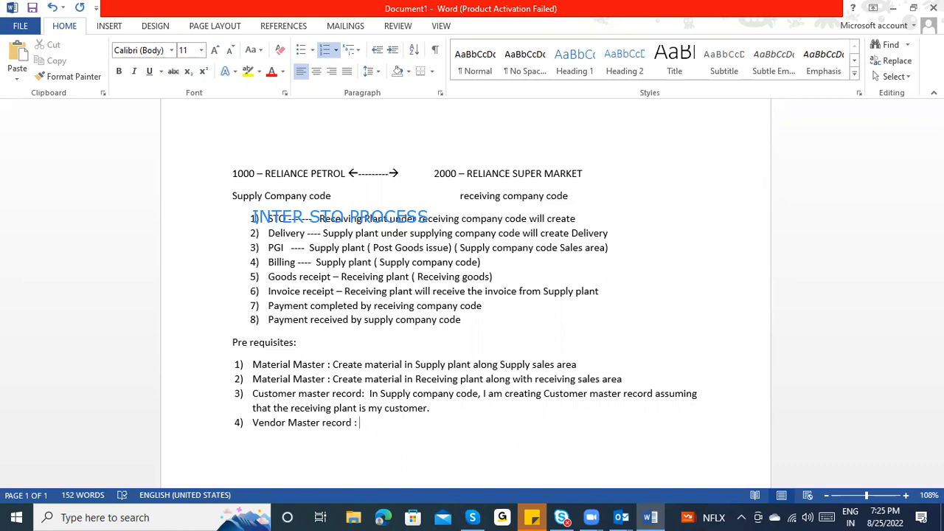
Continue the vendor item with "IN receiving company code, I am assuming the supply company code is my vendor in receiving company code".
{"action": "type", "text": "IN receiving comp"}
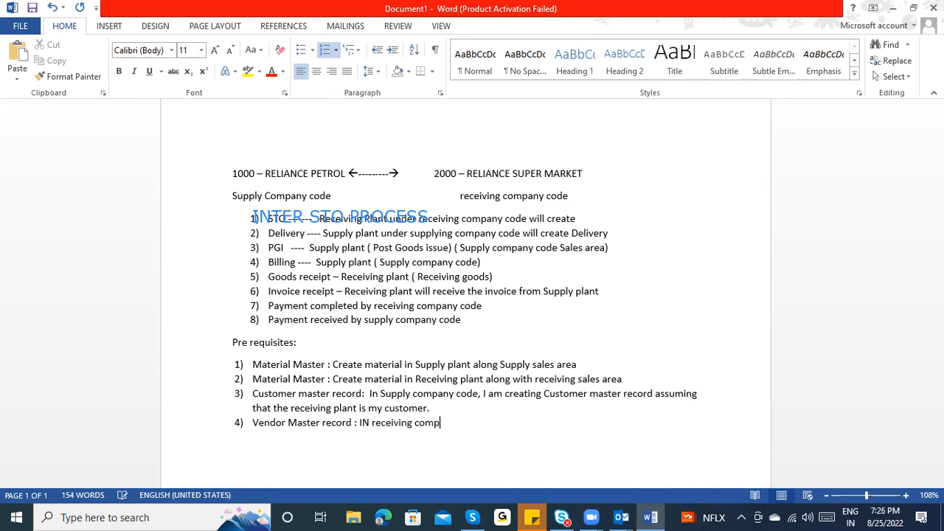
{"action": "type", "text": "any code, I am assuming "}
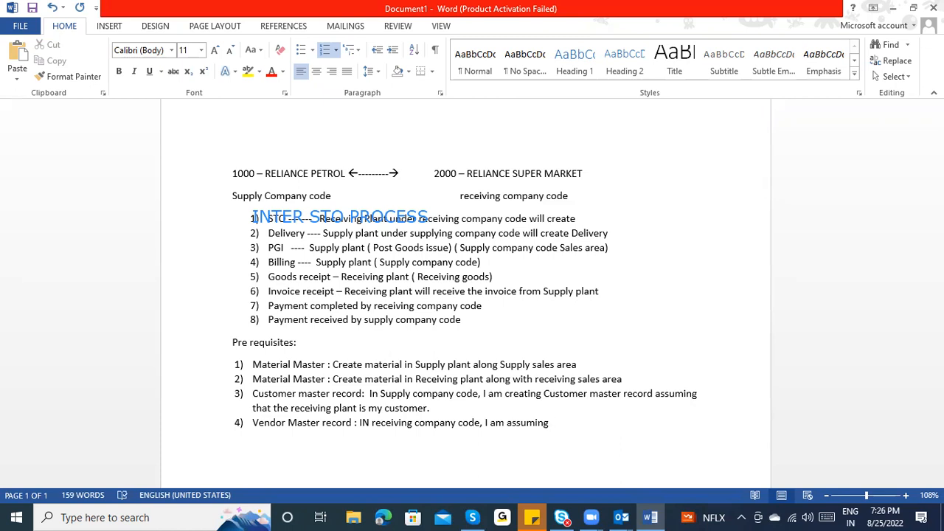
{"action": "type", "text": "the supply company code is "}
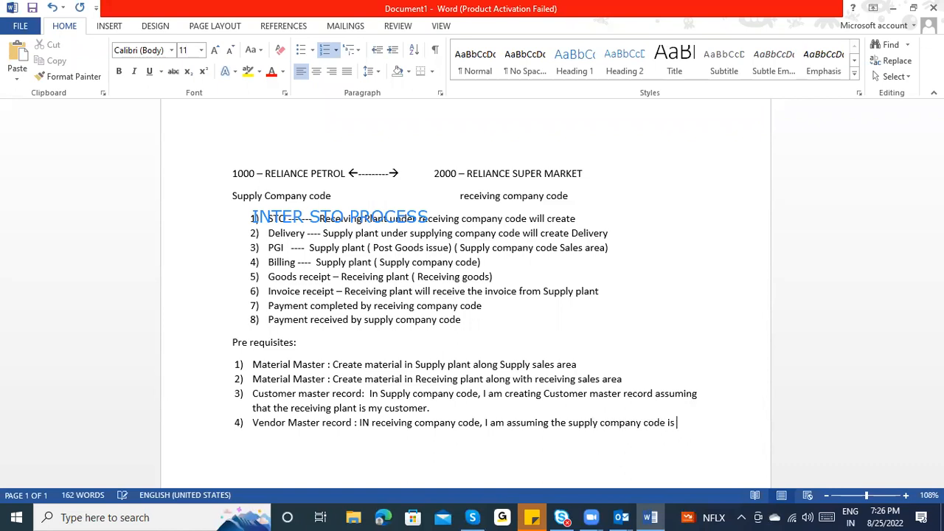
{"action": "type", "text": "my vendor in receivn"}
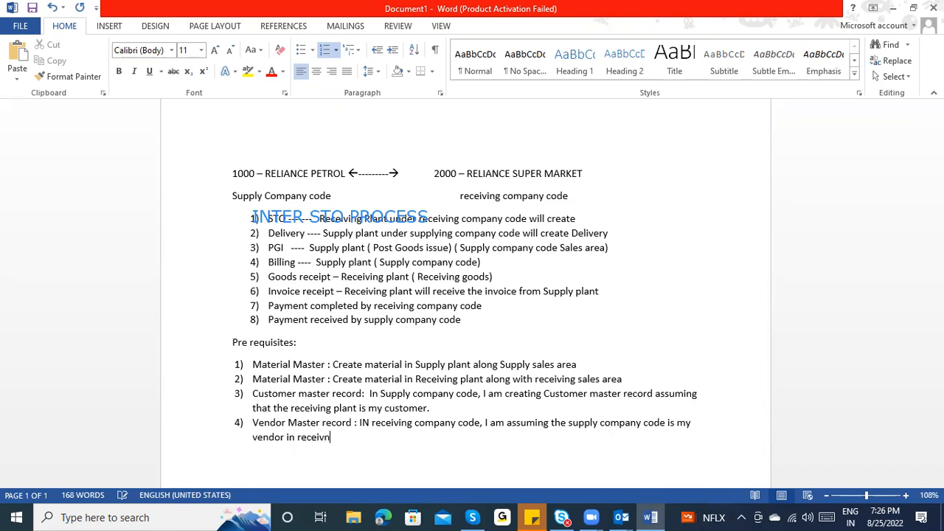
{"action": "key", "text": "BackSpace"}
{"action": "key", "text": "BackSpace"}
{"action": "type", "text": "ing company code."}
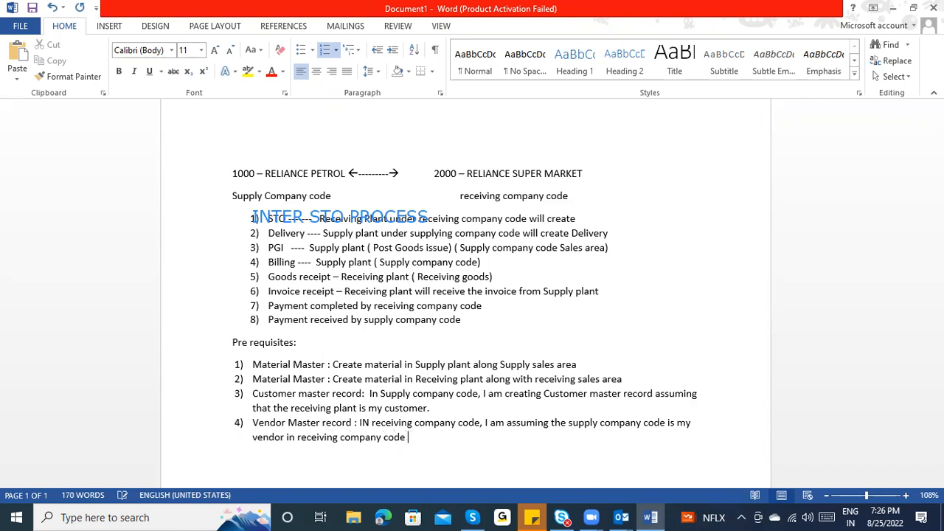
Append "( Receiving purchasing org)" to the end of the vendor master item.
{"action": "type", "text": "Reci"}
{"action": "key", "text": "BackSpace"}
{"action": "type", "text": "eving"}
{"action": "key", "text": "BackSpace"}
{"action": "key", "text": "BackSpace"}
{"action": "key", "text": "BackSpace"}
{"action": "key", "text": "BackSpace"}
{"action": "type", "text": "iving p"}
{"action": "type", "text": "l"}
{"action": "key", "text": "BackSpace"}
{"action": "type", "text": "urchasing org"}
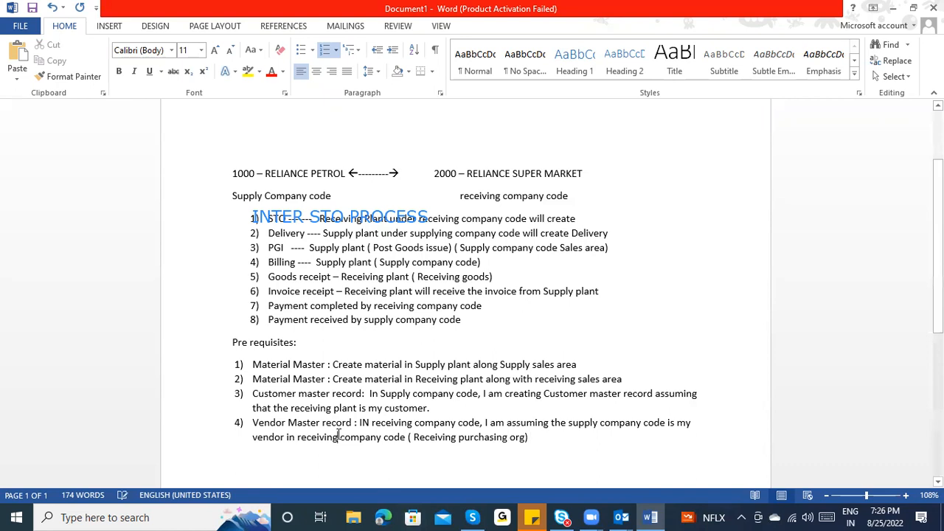
Append "( Supplying company code sales area)" to the end of the customer master item.
{"action": "left_click", "coordinate": [476, 437]}
{"action": "left_click", "coordinate": [321, 393]}
{"action": "type", "text": "( Siup"}
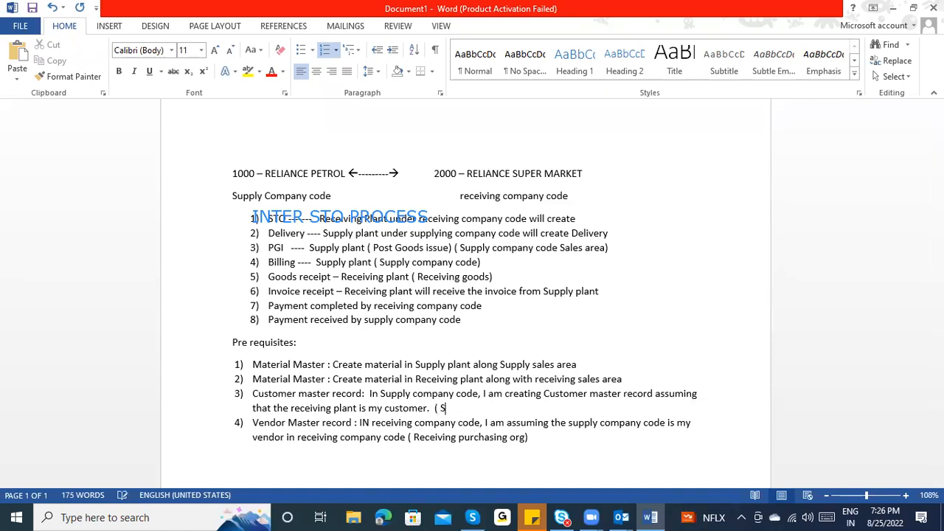
{"action": "key", "text": "BackSpace"}
{"action": "key", "text": "BackSpace"}
{"action": "key", "text": "BackSpace"}
{"action": "type", "text": "upply ing"}
{"action": "key", "text": "BackSpace"}
{"action": "key", "text": "BackSpace"}
{"action": "key", "text": "BackSpace"}
{"action": "key", "text": "BackSpace"}
{"action": "type", "text": "ing company"}
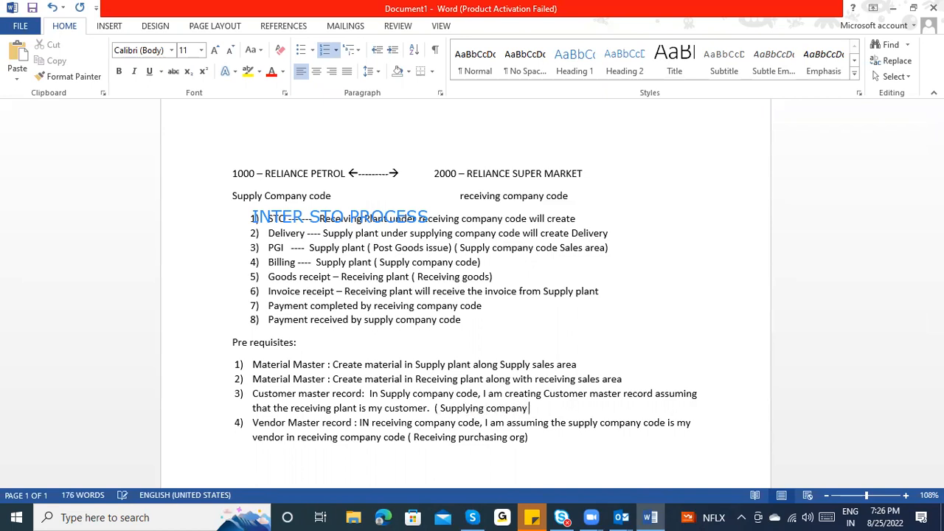
{"action": "type", "text": " code sales area)"}
Append "- Supplying plant in Purchasing data" to the end of the vendor master item.
{"action": "scroll", "coordinate": [823, 358], "scroll_direction": "down", "scroll_amount": 2}
{"action": "scroll", "coordinate": [472, 295], "scroll_direction": "down", "scroll_amount": 2}
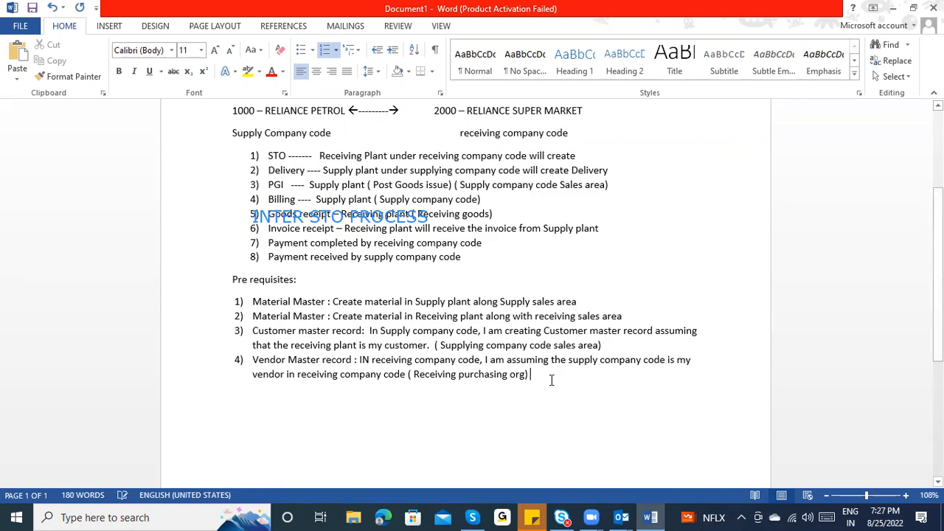
{"action": "type", "text": "-"}
{"action": "type", "text": "Supplyin g"}
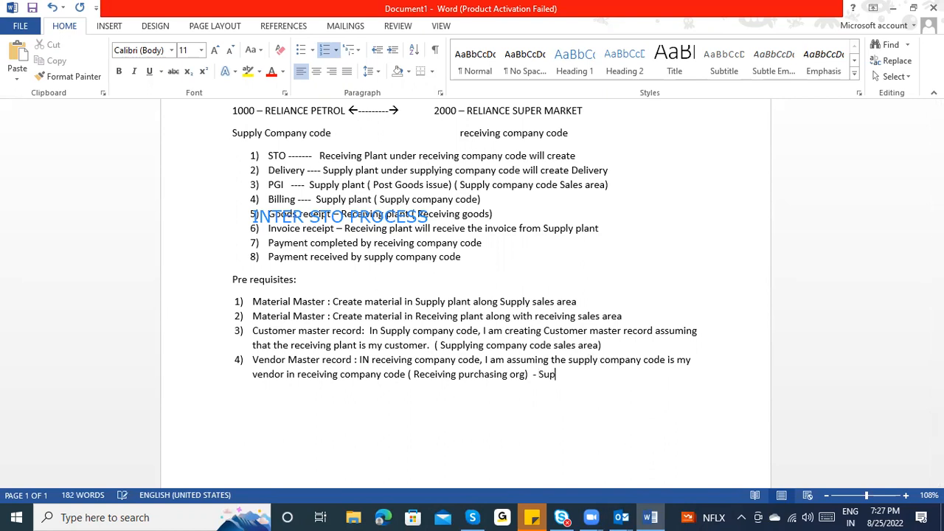
{"action": "key", "text": "BackSpace"}
{"action": "key", "text": "BackSpace"}
{"action": "type", "text": "g plant in Pu"}
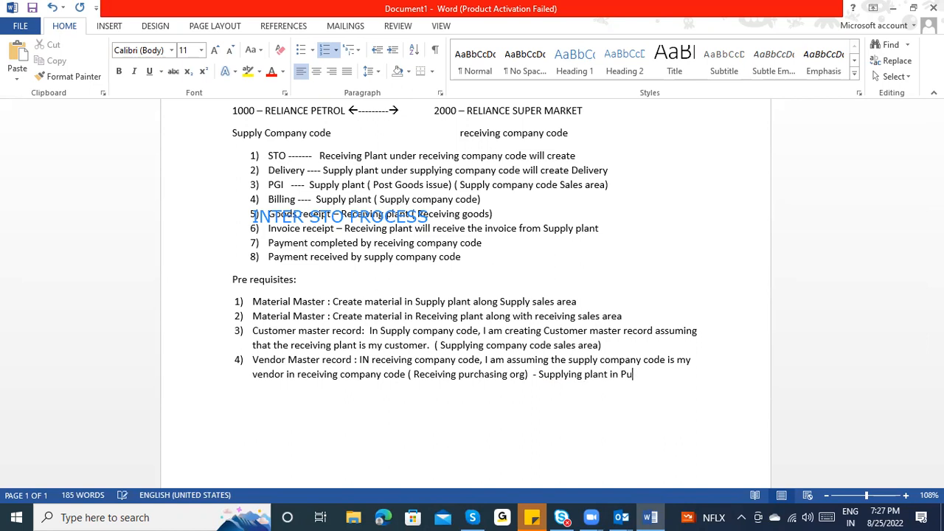
{"action": "type", "text": "rchasing data"}
Insert "Assigning" before "Supplying plant" in the vendor master item and correct its spelling.
{"action": "left_click", "coordinate": [539, 374]}
{"action": "type", "text": "Assiging"}
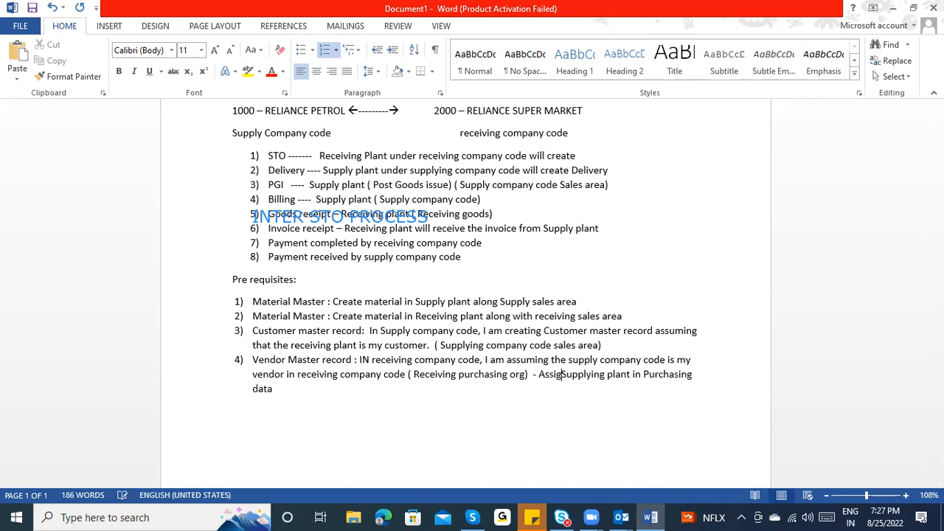
{"action": "key", "text": "BackSpace"}
{"action": "key", "text": "BackSpace"}
{"action": "key", "text": "BackSpace"}
{"action": "key", "text": "BackSpace"}
{"action": "key", "text": "BackSpace"}
{"action": "key", "text": "BackSpace"}
{"action": "type", "text": "g"}
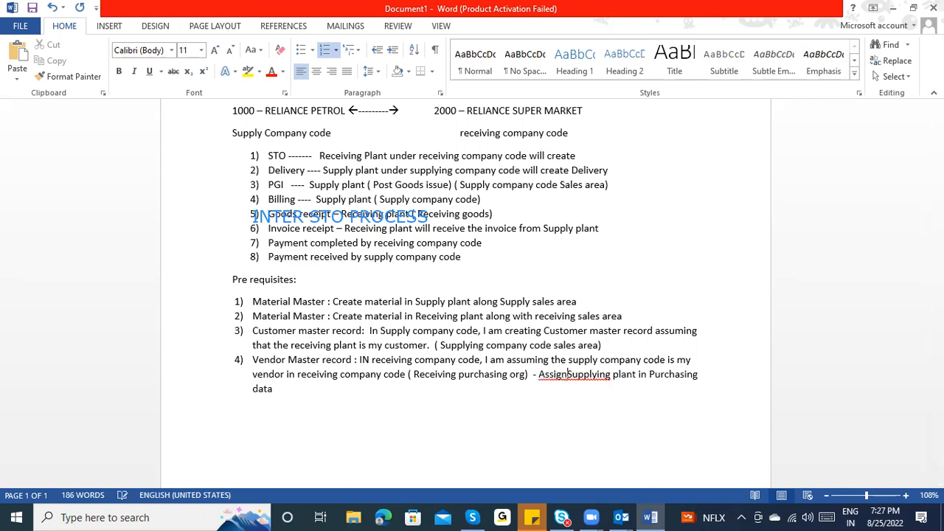
{"action": "type", "text": "ning"}
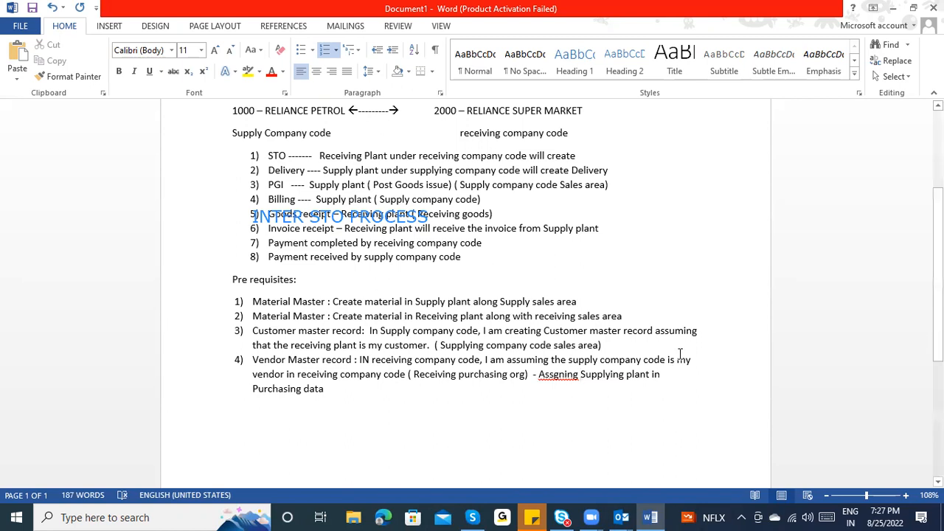
{"action": "right_click", "coordinate": [575, 378]}
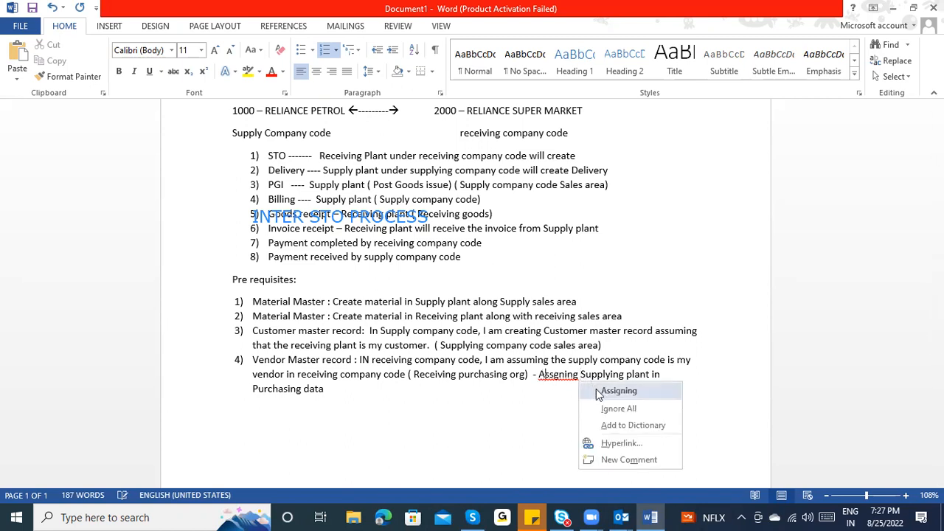
{"action": "left_click", "coordinate": [597, 389]}
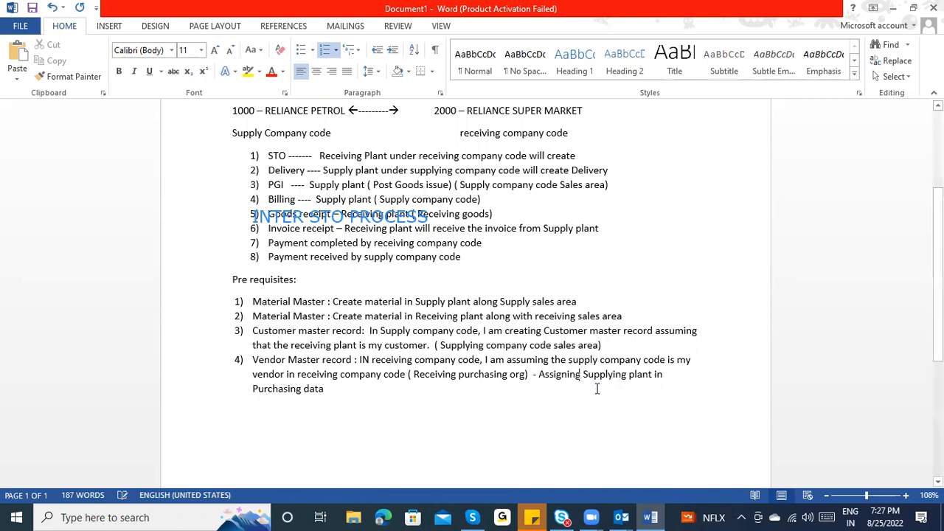
Add a "Configuration:" heading line below the prerequisites list, correcting its spelling.
{"action": "left_click", "coordinate": [299, 388]}
{"action": "left_click", "coordinate": [273, 343]}
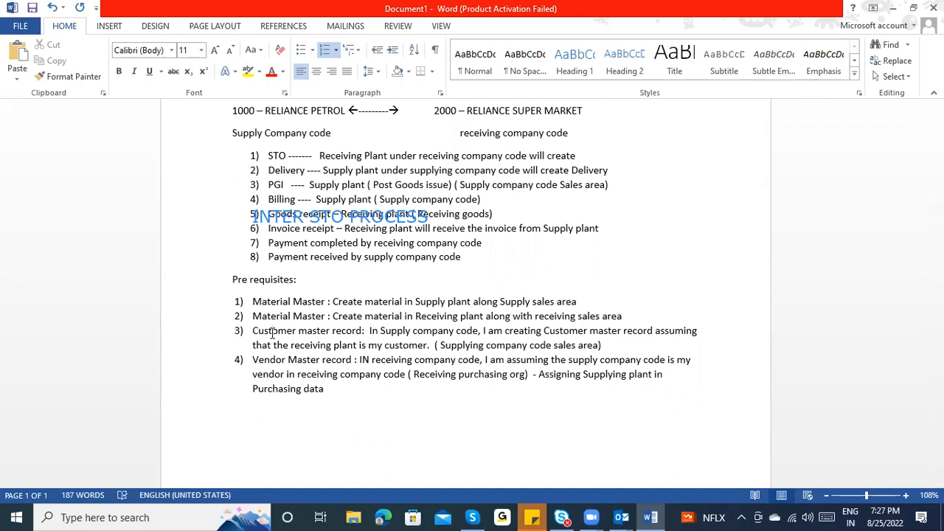
{"action": "left_click", "coordinate": [236, 421]}
{"action": "type", "text": "Con"}
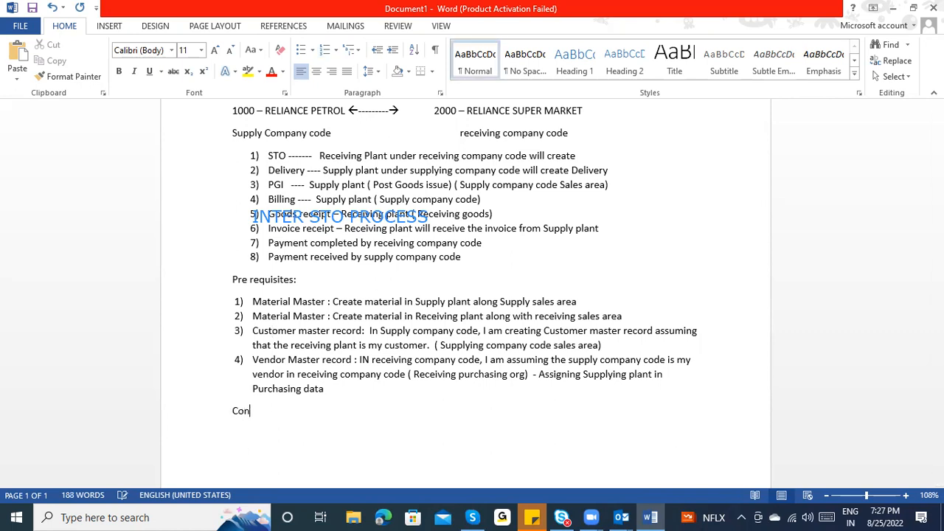
{"action": "type", "text": "figruation"}
{"action": "key", "text": "BackSpace"}
{"action": "key", "text": "BackSpace"}
{"action": "key", "text": "BackSpace"}
{"action": "key", "text": "BackSpace"}
{"action": "key", "text": "BackSpace"}
{"action": "key", "text": "BackSpace"}
{"action": "key", "text": "BackSpace"}
{"action": "type", "text": "uration:"}
Add the line "Set up Stock transport order" below the Configuration heading.
{"action": "key", "text": "Return"}
{"action": "type", "text": "Set Stock"}
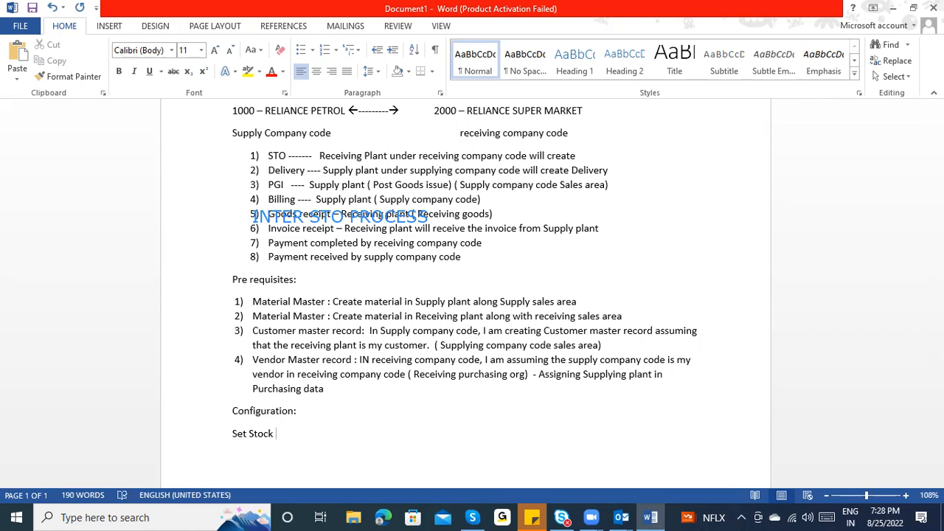
{"action": "left_click", "coordinate": [249, 434]}
{"action": "type", "text": "up Stock transport order"}
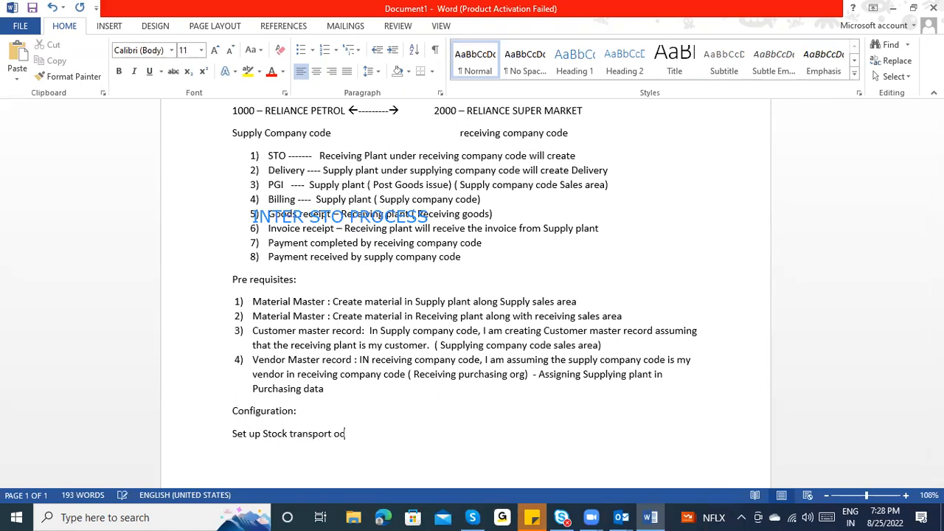
Start a numbered list under the stock transport order line with the item "Customer number in Receiving plant".
{"action": "key", "text": "Return"}
{"action": "type", "text": "1) "}
{"action": "type", "text": "Rece"}
{"action": "key", "text": "BackSpace"}
{"action": "key", "text": "BackSpace"}
{"action": "key", "text": "BackSpace"}
{"action": "key", "text": "BackSpace"}
{"action": "type", "text": "Custom"}
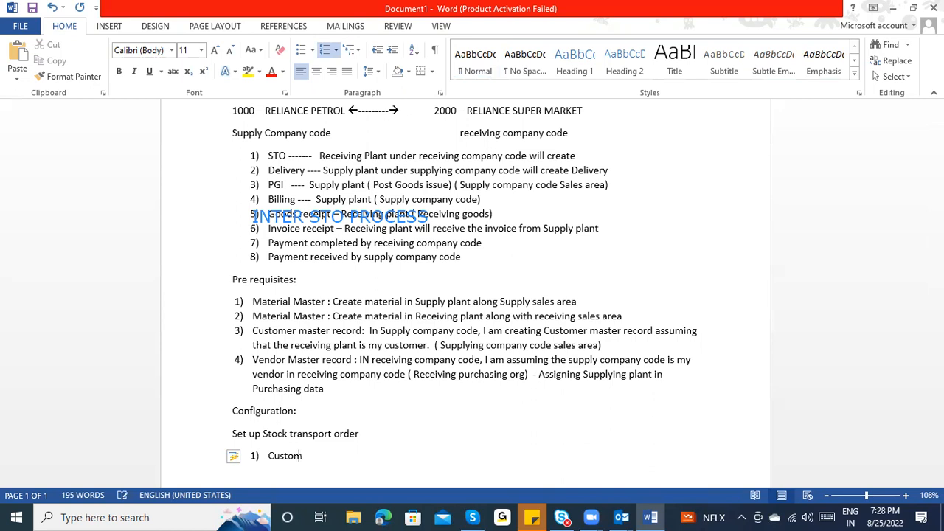
{"action": "type", "text": "er number in Receiving plant"}
Add a second configuration item reading "Assign Supply plant & Document type combination we are assigning", correcting the spelling of its last word.
{"action": "key", "text": "Return"}
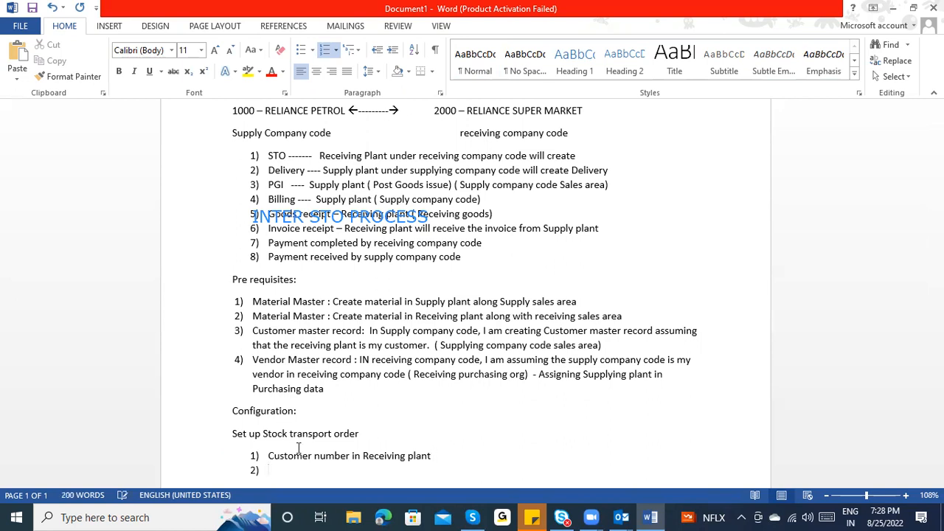
{"action": "scroll", "coordinate": [464, 295], "scroll_direction": "down", "scroll_amount": 5}
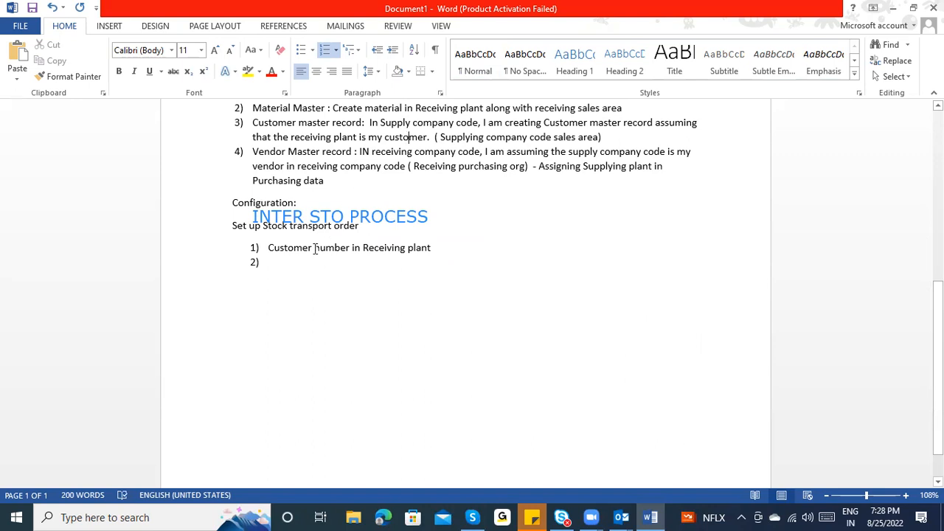
{"action": "type", "text": "Assign Supply plant & Document type combination we are assigjin"}
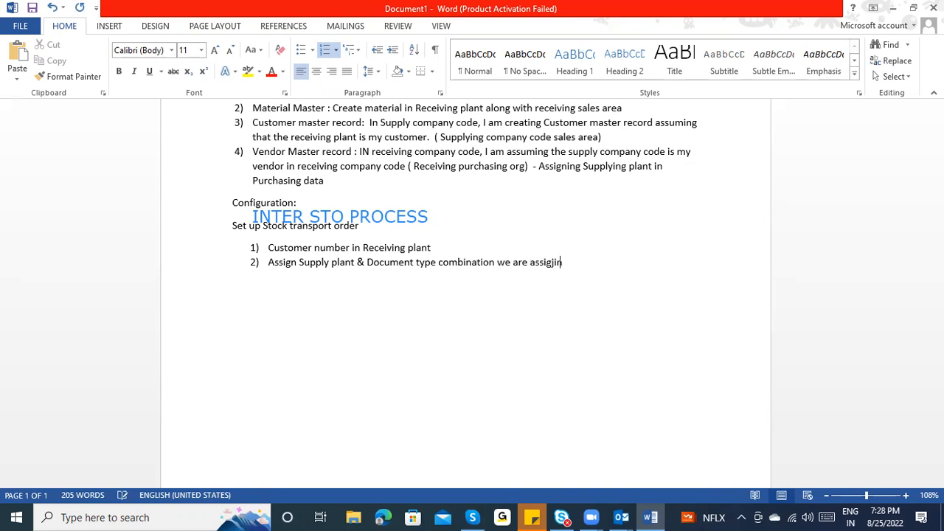
{"action": "key", "text": "BackSpace"}
{"action": "key", "text": "BackSpace"}
{"action": "key", "text": "BackSpace"}
{"action": "type", "text": "ing"}
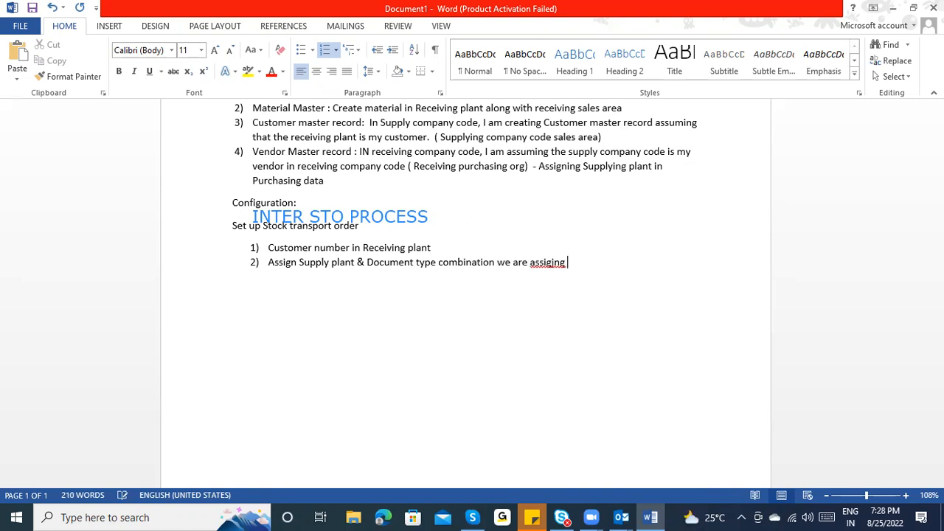
{"action": "left_click", "coordinate": [551, 263]}
{"action": "type", "text": "n"}
Complete the second configuration item by adding "Delivery type ( NLCC)" at its end.
{"action": "right_click", "coordinate": [571, 267]}
{"action": "left_click", "coordinate": [593, 276]}
{"action": "type", "text": "("}
{"action": "type", "text": "De"}
{"action": "type", "text": "livery typ"}
{"action": "type", "text": "e ( NLCC)"}
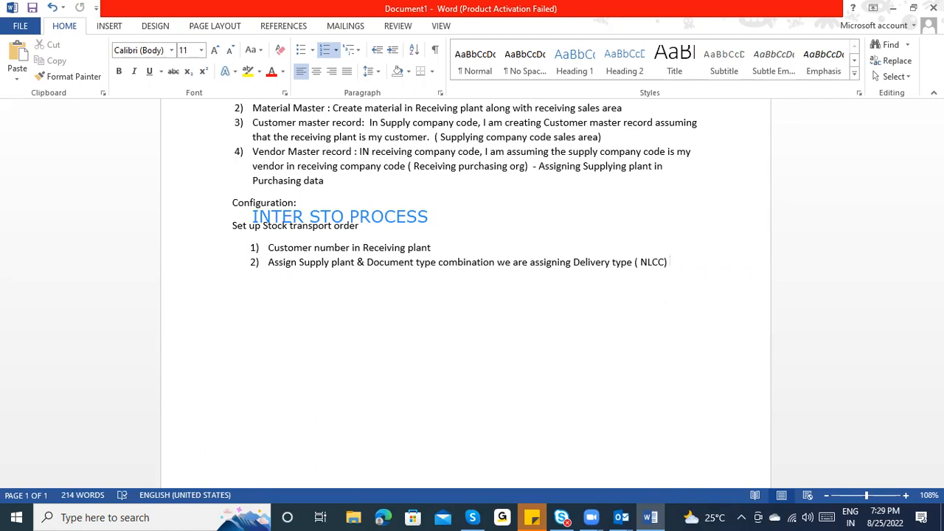
Add a third configuration item reading "One step : Supply & receiving plant & Document type combination.".
{"action": "key", "text": "Return"}
{"action": "type", "text": "Ons"}
{"action": "key", "text": "BackSpace"}
{"action": "type", "text": "step : Supp"}
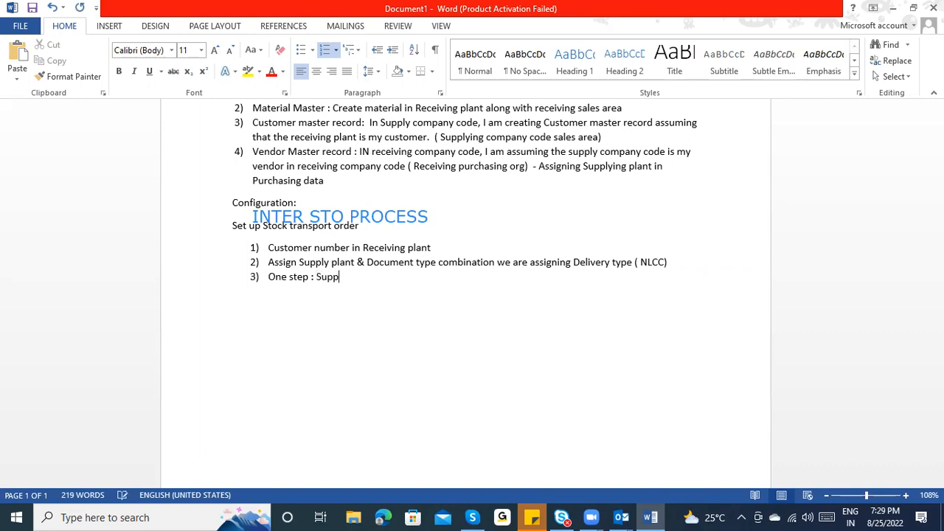
{"action": "type", "text": "ly & receiving pl"}
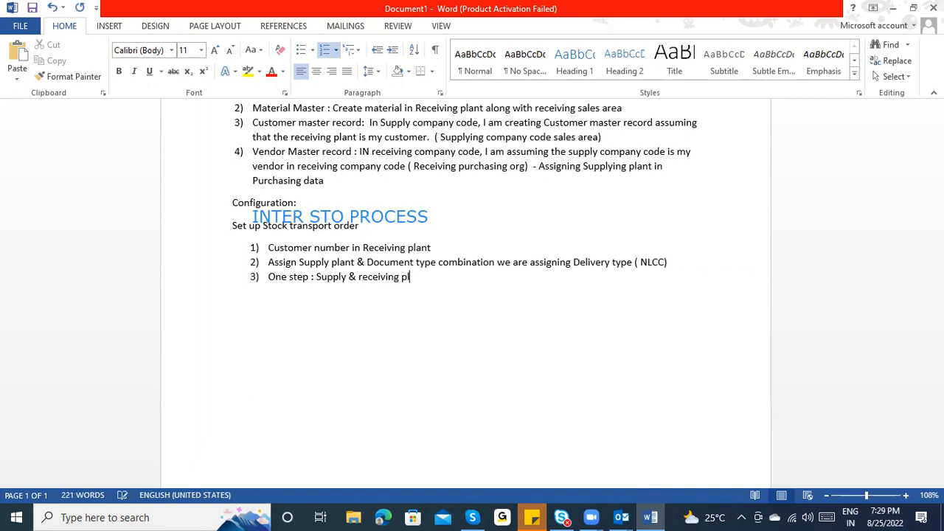
{"action": "type", "text": "ant & Document type combination."}
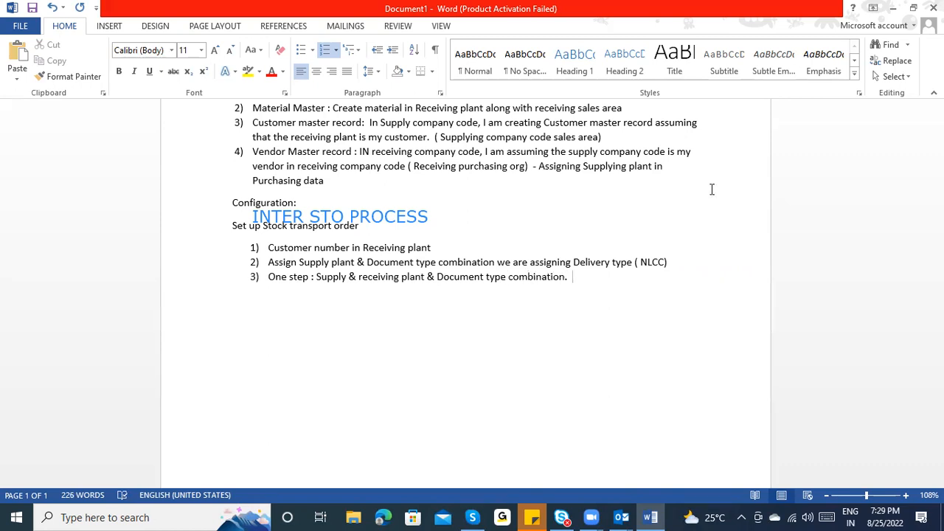
Append '– " NB " , Shipping tab' to the end of the STO item in the process steps list.
{"action": "left_click_drag", "start_coordinate": [938, 347], "coordinate": [938, 185]}
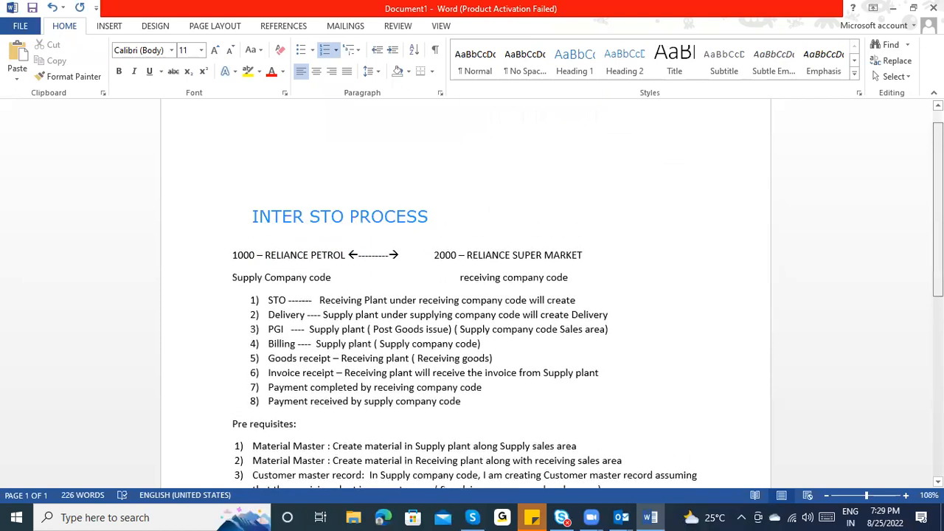
{"action": "scroll", "coordinate": [472, 295], "scroll_direction": "down", "scroll_amount": 5}
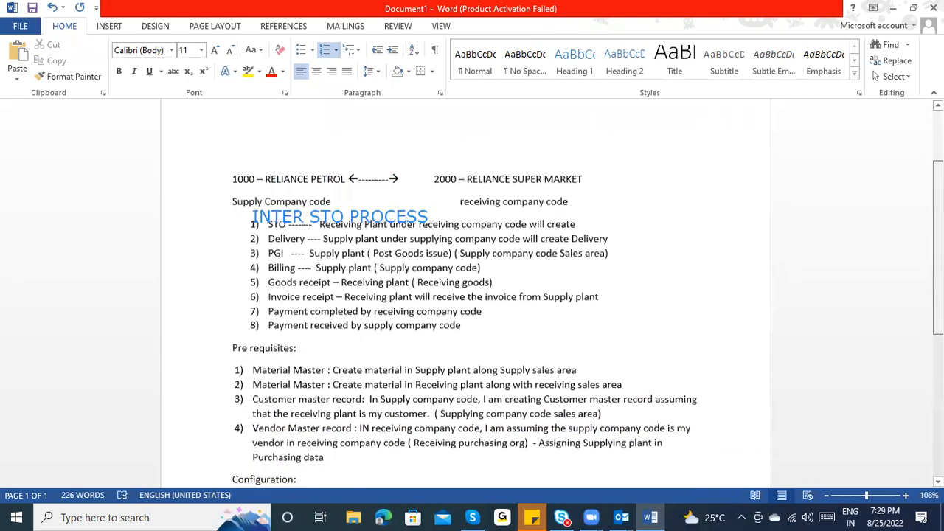
{"action": "scroll", "coordinate": [472, 295], "scroll_direction": "down", "scroll_amount": 2}
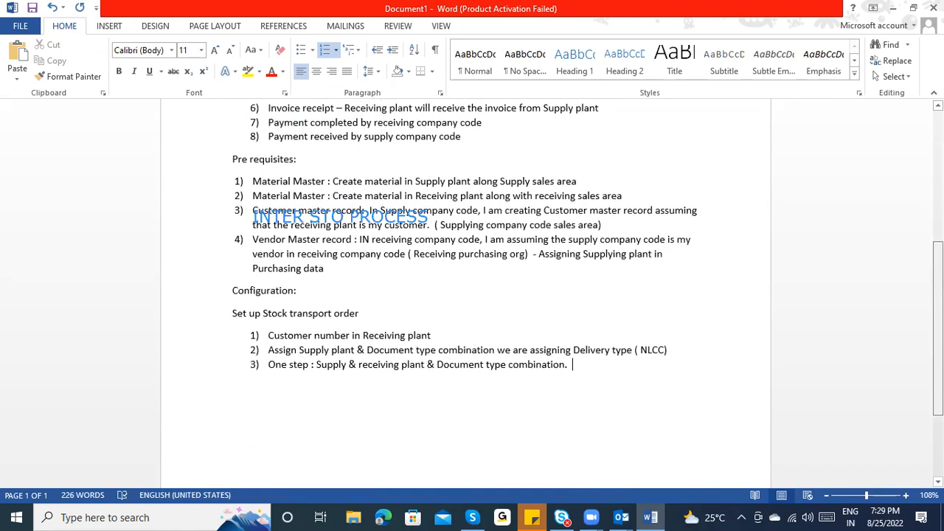
{"action": "scroll", "coordinate": [621, 267], "scroll_direction": "up", "scroll_amount": 5}
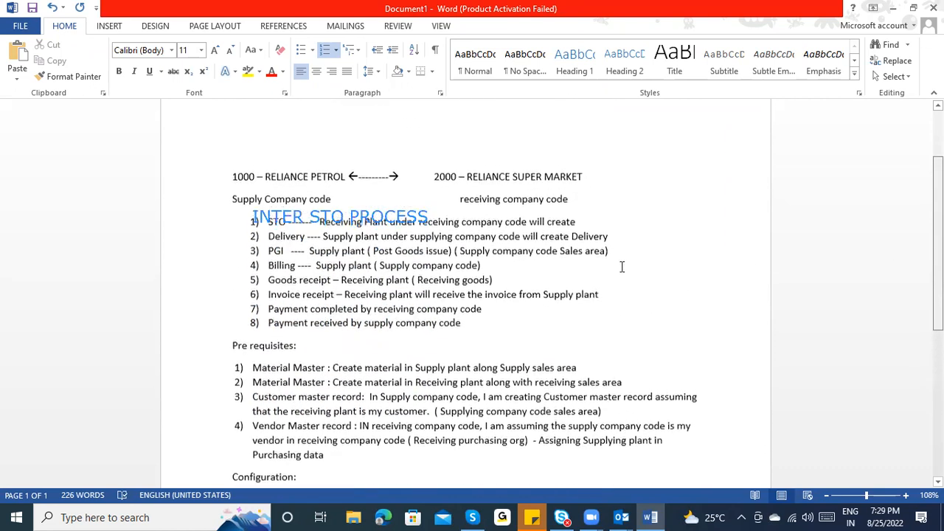
{"action": "left_click", "coordinate": [580, 224]}
{"action": "type", "text": "- NB"}
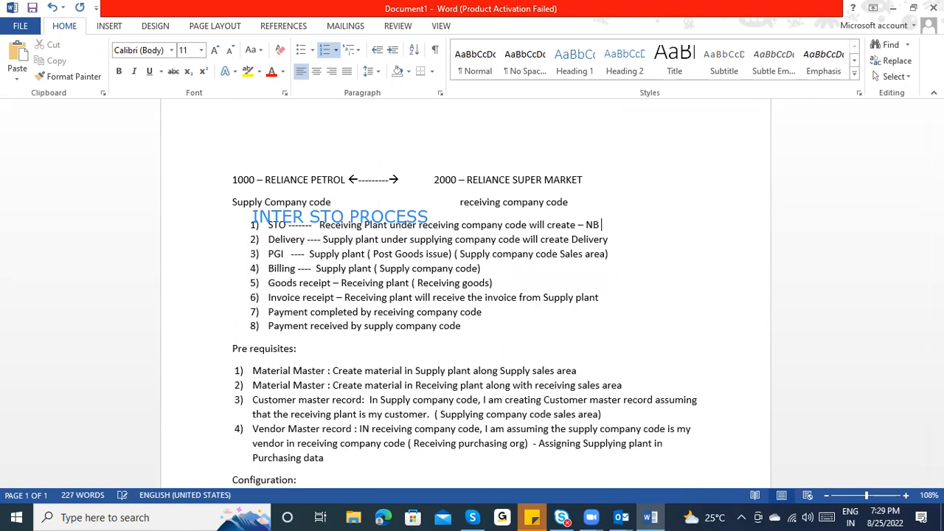
{"action": "type", "text": " \""}
{"action": "type", "text": "\" "}
{"action": "type", "text": " , S"}
{"action": "type", "text": "hipping "}
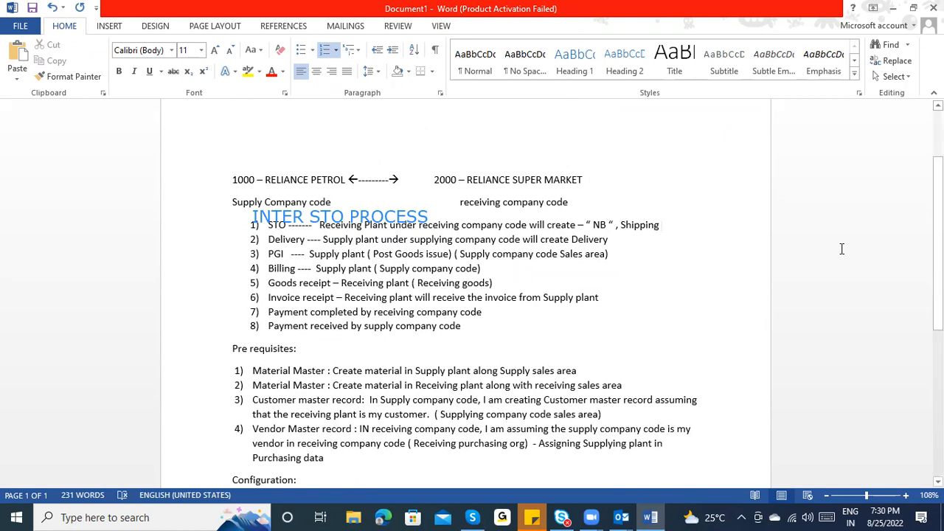
{"action": "type", "text": "tab"}
Apply the suggested grammar correction "step:" to the flagged text in the third configuration item.
{"action": "scroll", "coordinate": [794, 247], "scroll_direction": "down", "scroll_amount": 4}
{"action": "scroll", "coordinate": [465, 295], "scroll_direction": "up", "scroll_amount": 5}
{"action": "scroll", "coordinate": [464, 295], "scroll_direction": "down", "scroll_amount": 3}
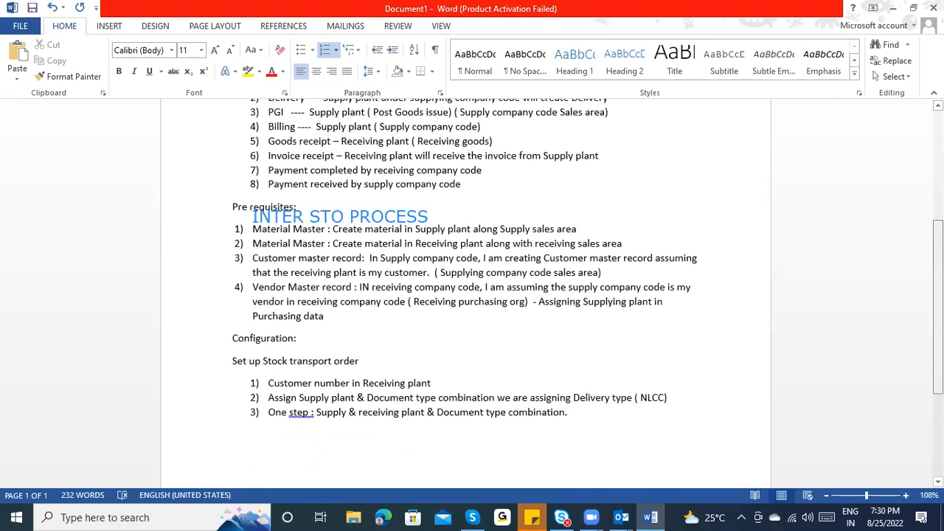
{"action": "right_click", "coordinate": [301, 414]}
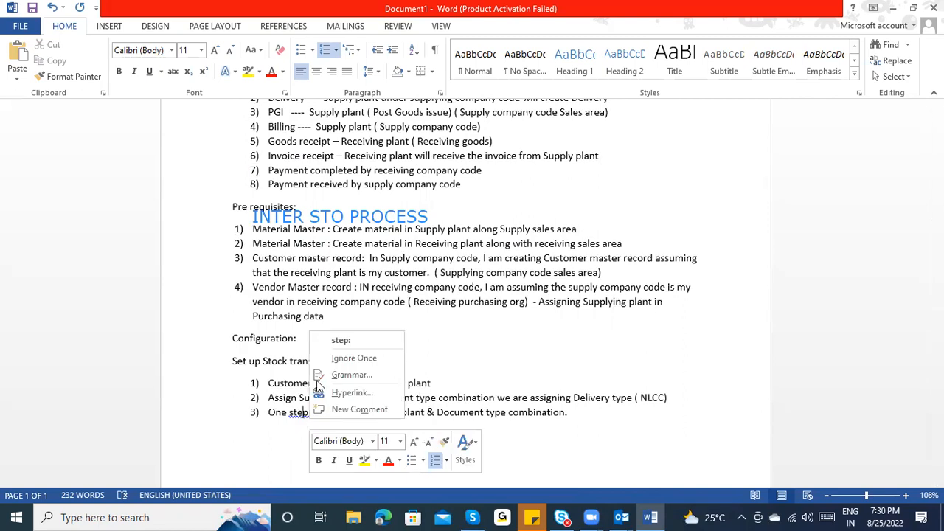
{"action": "left_click", "coordinate": [340, 341]}
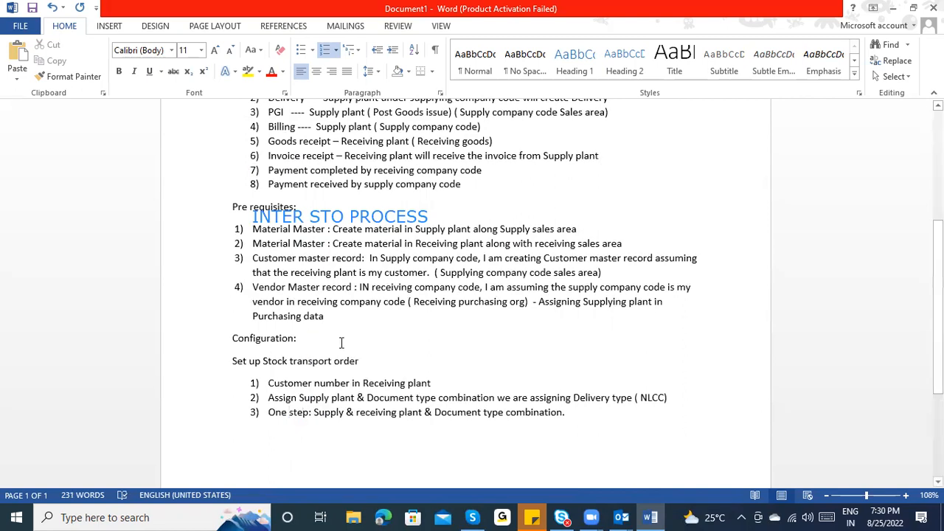
{"action": "left_click_drag", "start_coordinate": [326, 318], "coordinate": [266, 293]}
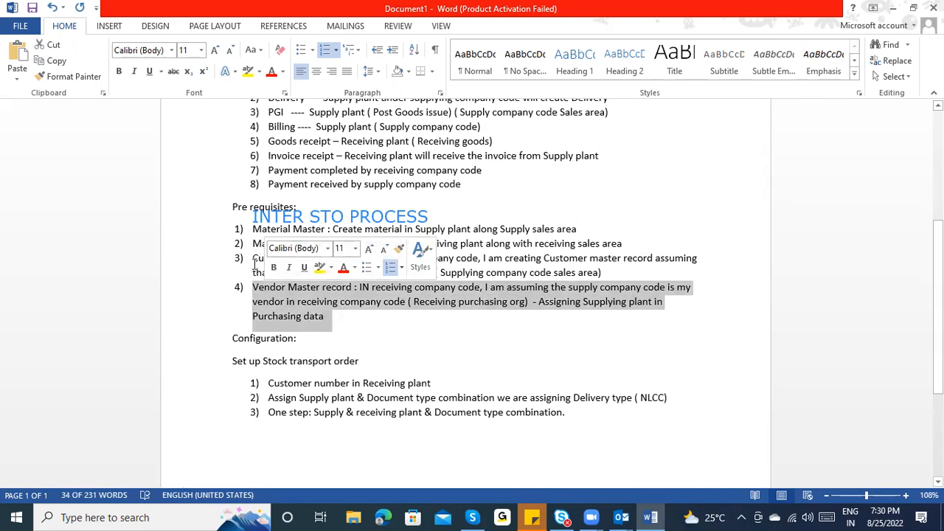
{"action": "left_click", "coordinate": [382, 302]}
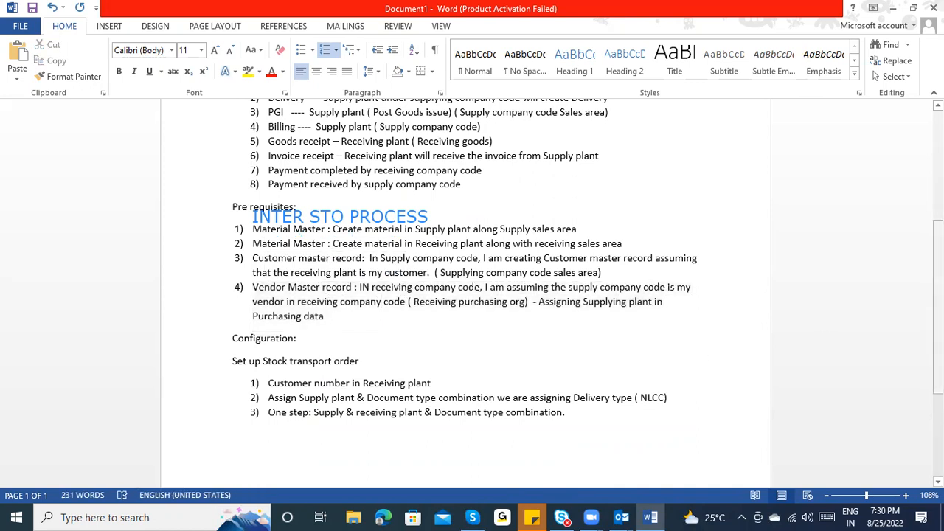
{"action": "scroll", "coordinate": [937, 295], "scroll_direction": "up", "scroll_amount": 1}
{"action": "scroll", "coordinate": [937, 295], "scroll_direction": "up", "scroll_amount": 5}
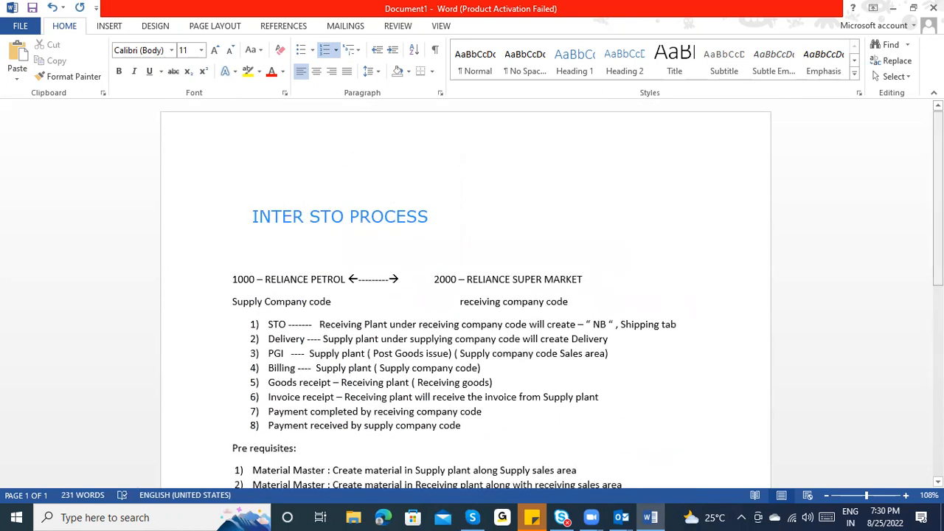
{"action": "key", "text": "super+space"}
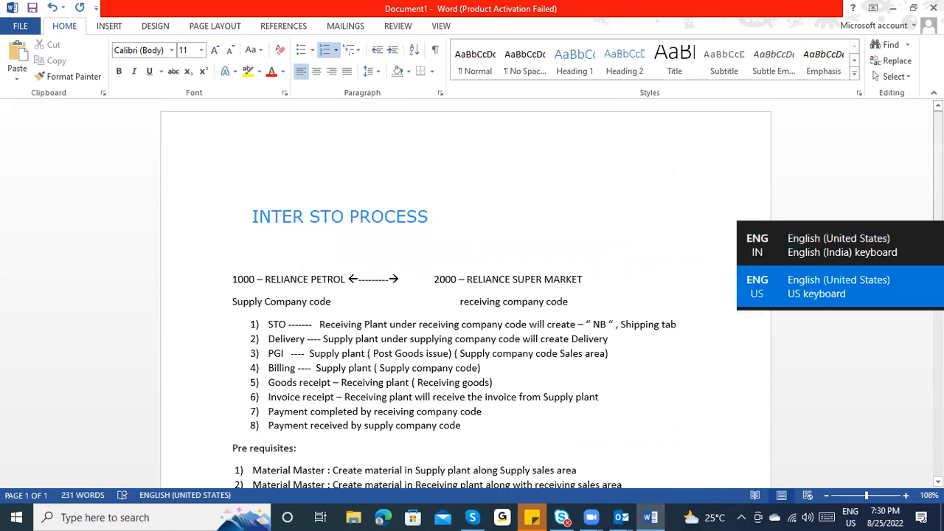
Start saving the document on the computer's Desktop and create a new folder there named 7PM.
{"action": "key", "text": "ctrl+s"}
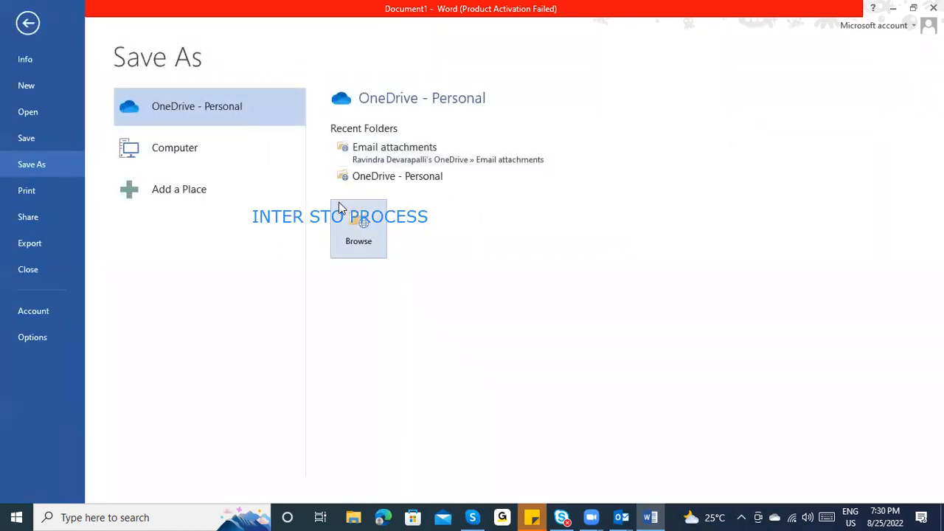
{"action": "left_click", "coordinate": [184, 167]}
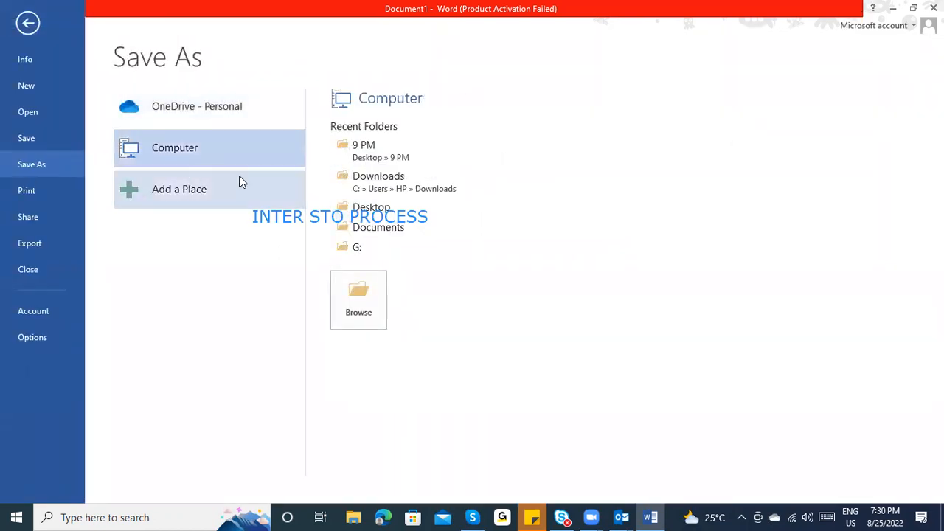
{"action": "left_click", "coordinate": [384, 210]}
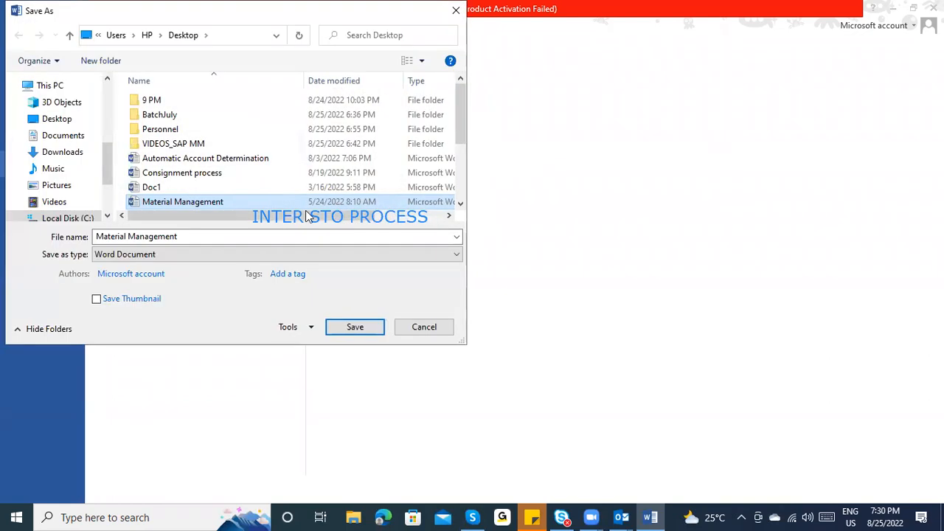
{"action": "right_click", "coordinate": [267, 135]}
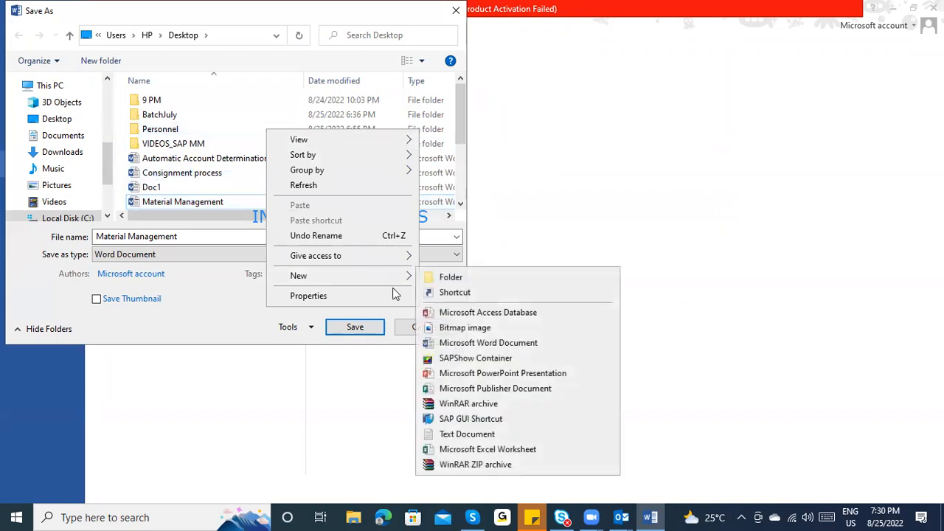
{"action": "left_click", "coordinate": [431, 277]}
{"action": "type", "text": "7PM"}
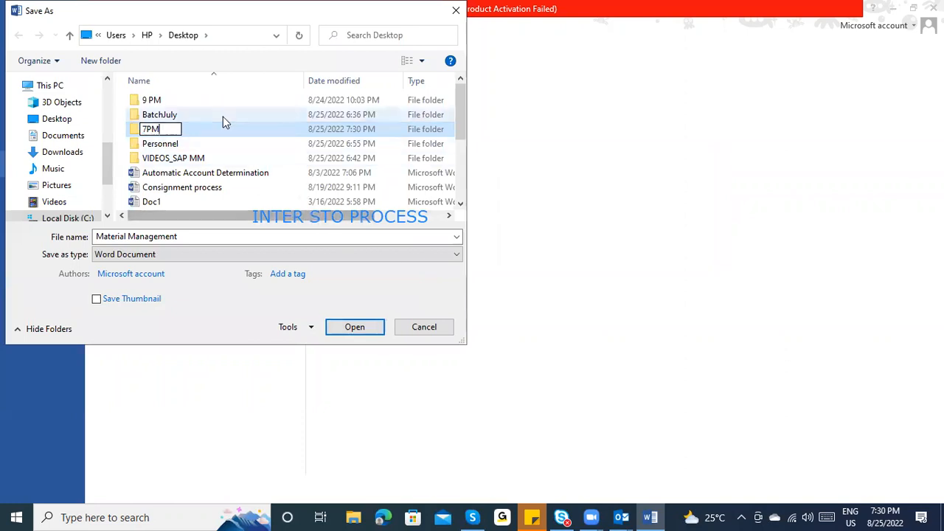
{"action": "double_click", "coordinate": [220, 116]}
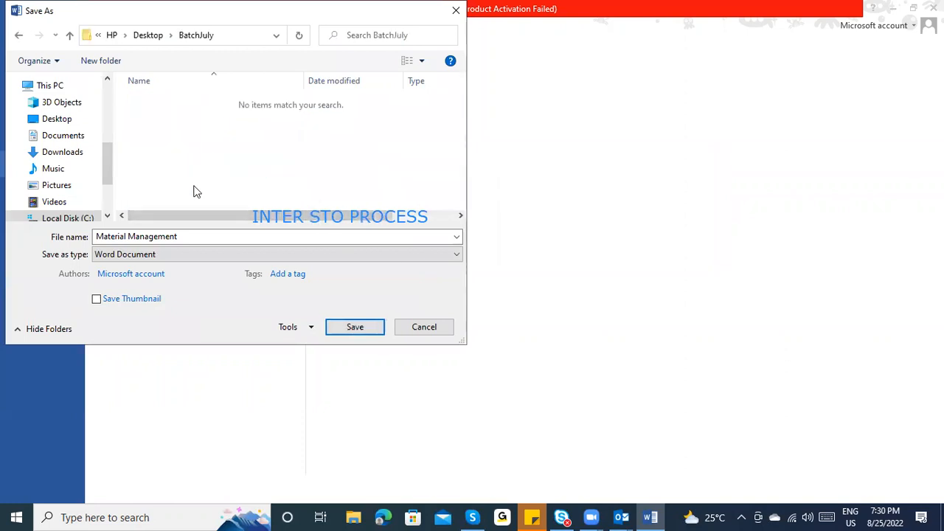
{"action": "left_click", "coordinate": [185, 237]}
{"action": "left_click", "coordinate": [185, 236]}
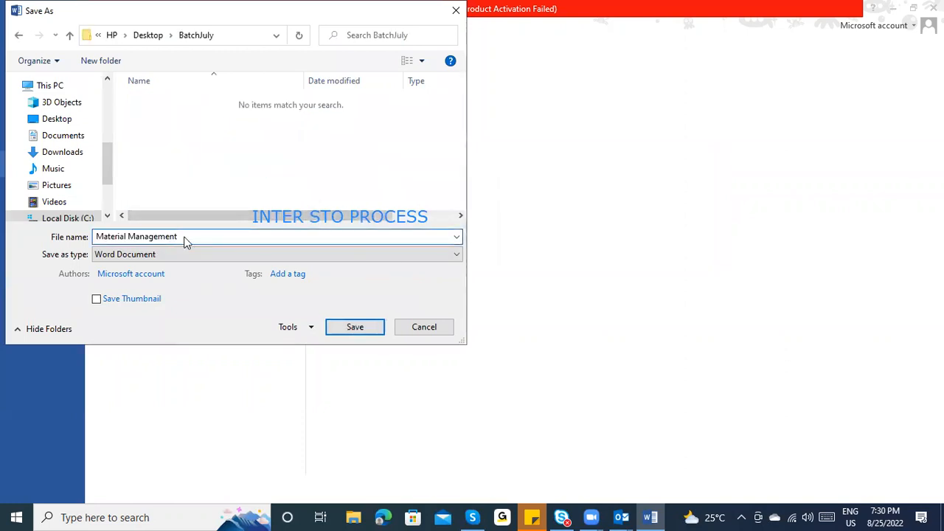
{"action": "right_click", "coordinate": [163, 36]}
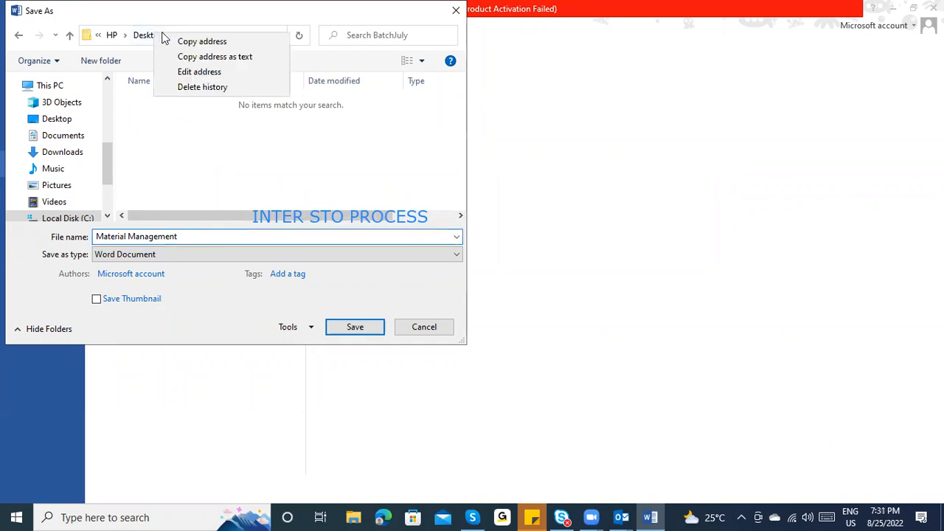
{"action": "key", "text": "Escape"}
Save the document in the Desktop's 7PM folder under the file name Material Management_INTER.
{"action": "left_click", "coordinate": [163, 34]}
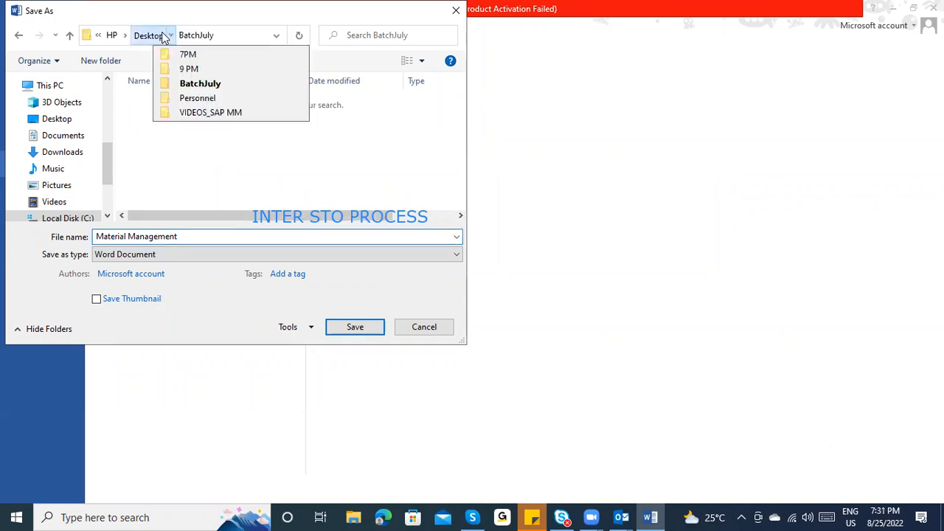
{"action": "key", "text": "Down"}
{"action": "key", "text": "Return"}
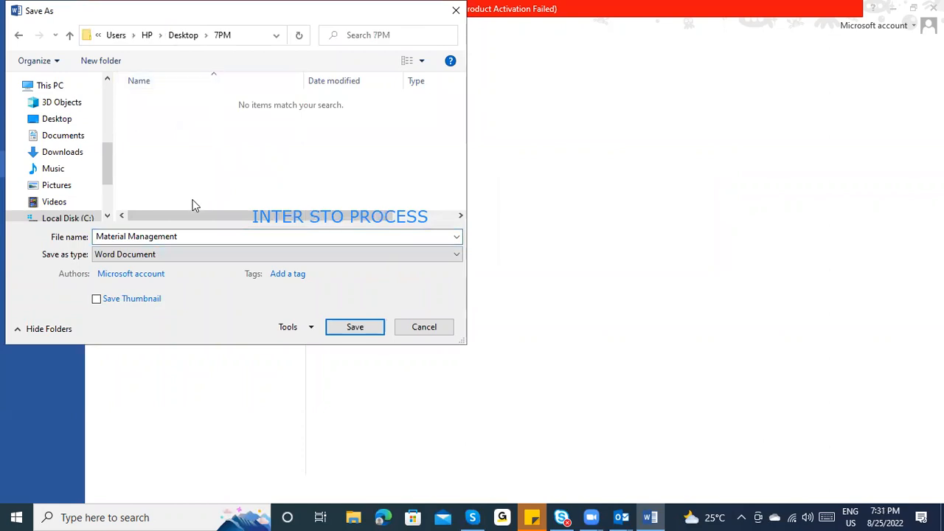
{"action": "double_click", "coordinate": [187, 232]}
{"action": "left_click", "coordinate": [188, 233]}
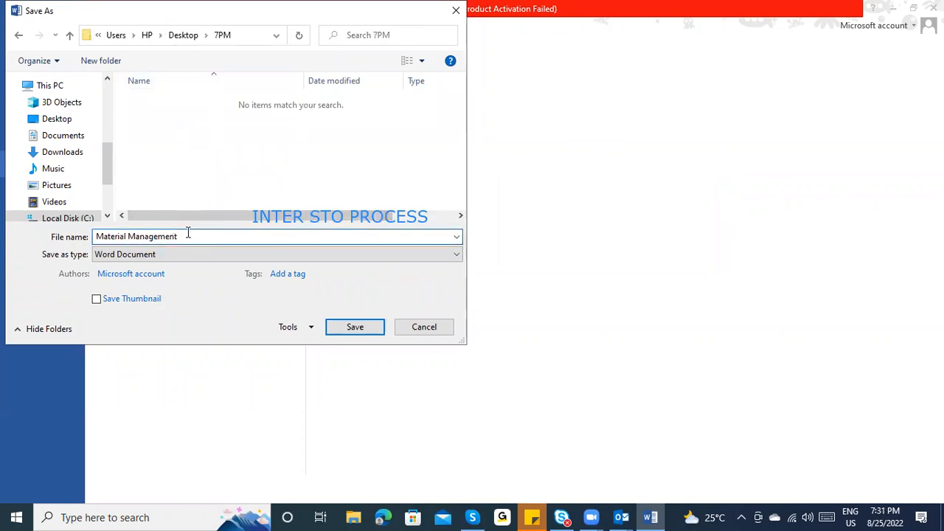
{"action": "type", "text": "_INT"}
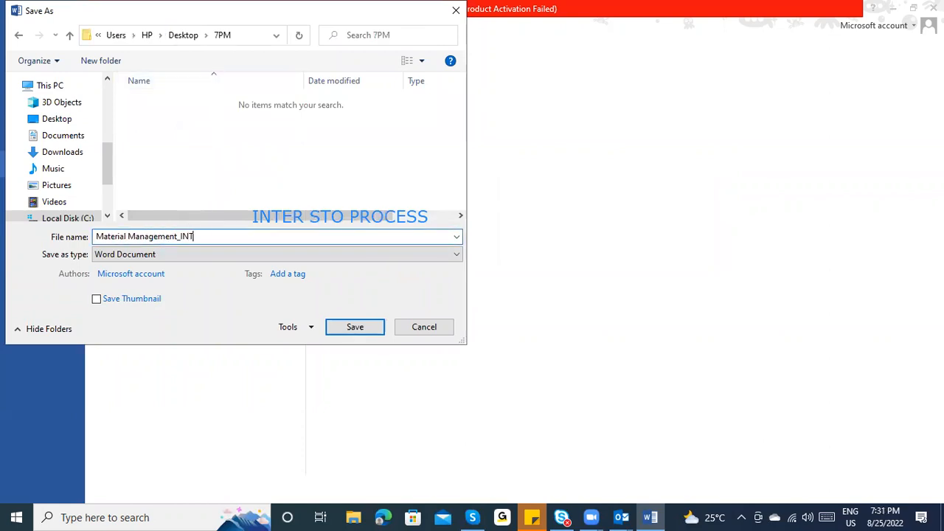
{"action": "type", "text": "ER"}
{"action": "key", "text": "Return"}
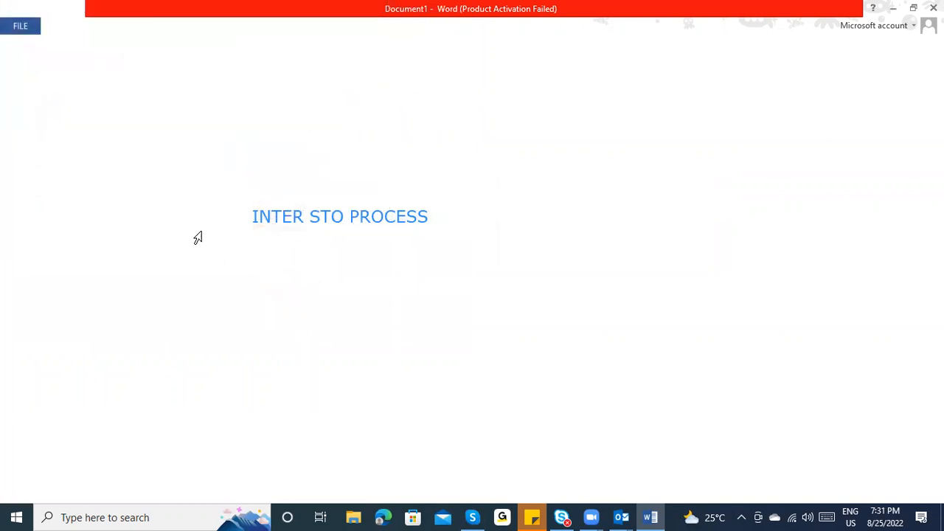
Launch SAP Logon and open the logon screen of the last listed SAP ECC connection.
{"action": "key", "text": "super"}
{"action": "type", "text": "SAP"}
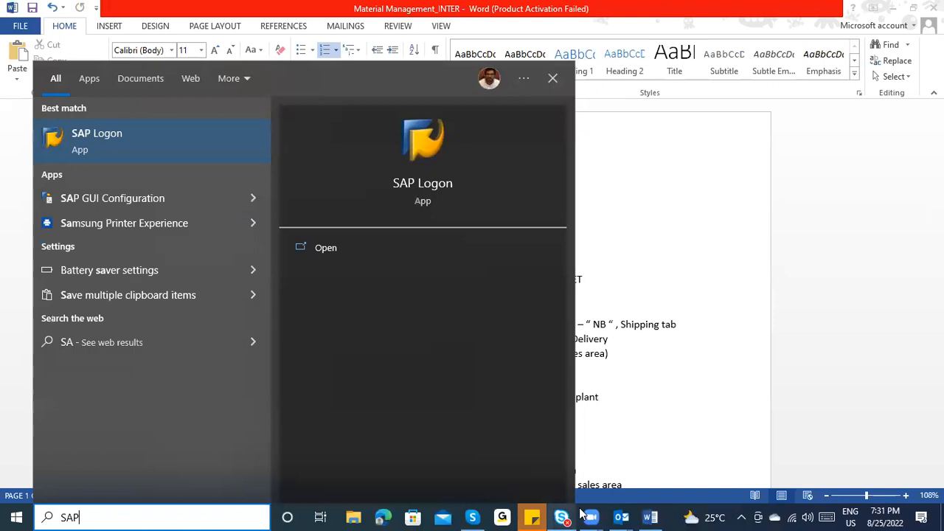
{"action": "key", "text": "Return"}
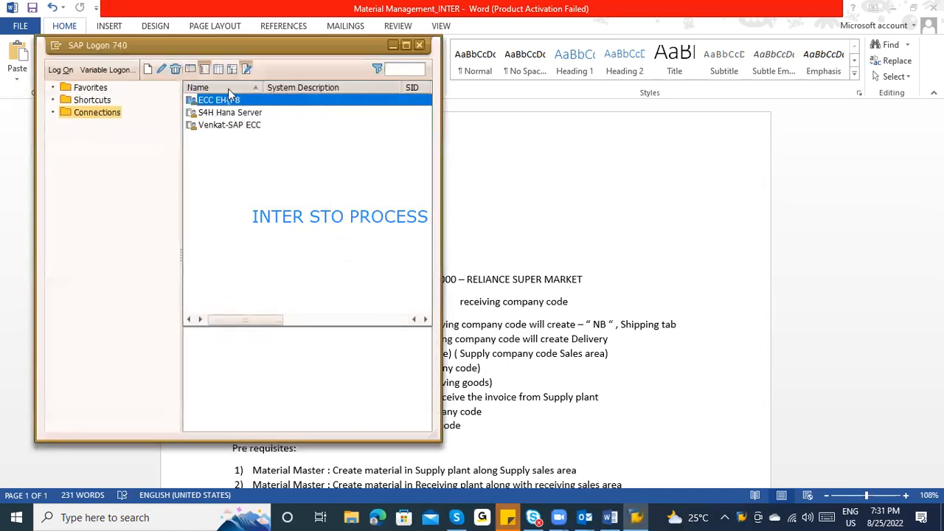
{"action": "left_click", "coordinate": [225, 125]}
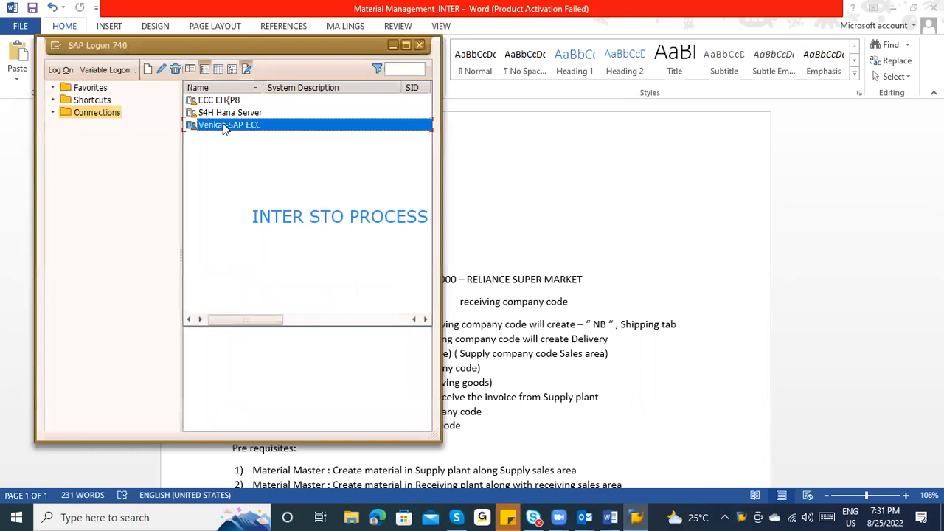
{"action": "key", "text": "Down"}
{"action": "key", "text": "Tab"}
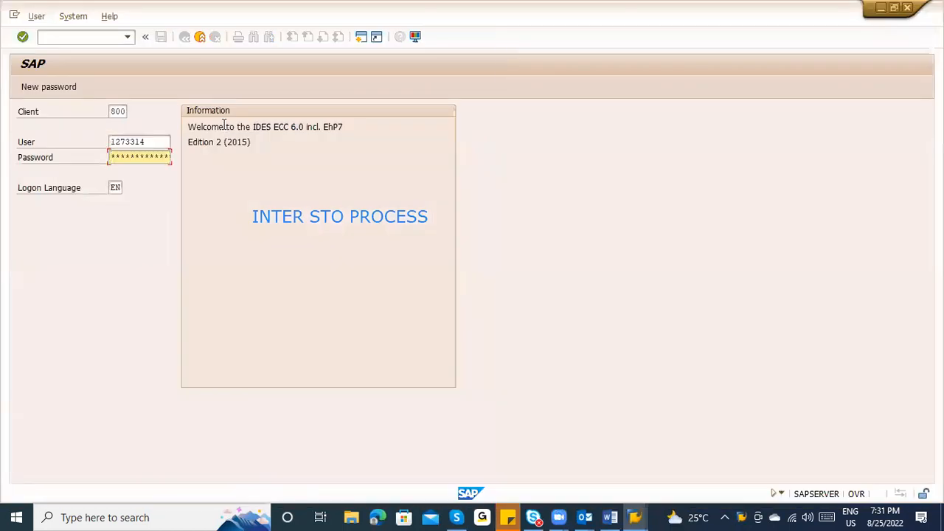
Copy the account password from the sticky note into the Password field and log on to SAP client 800.
{"action": "left_click", "coordinate": [507, 517]}
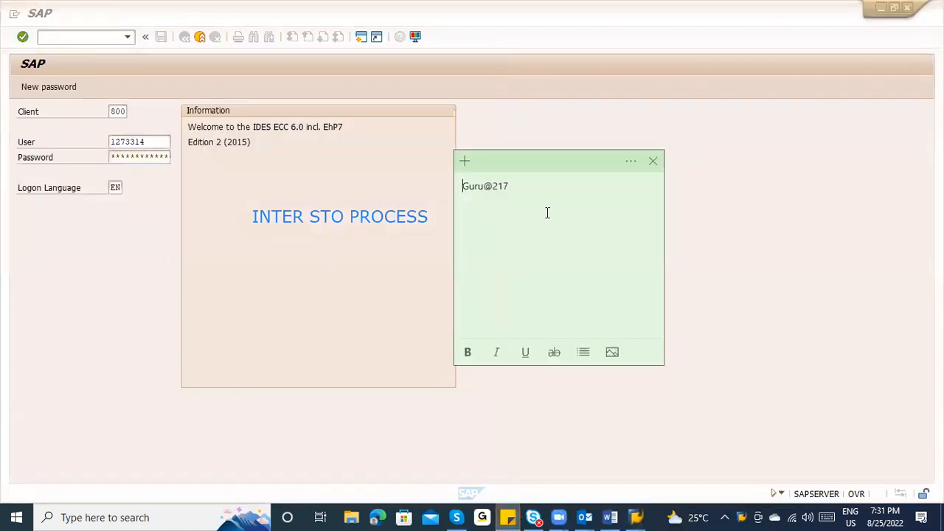
{"action": "key", "text": "shift+Left"}
{"action": "key", "text": "shift+Left"}
{"action": "key", "text": "shift+Left"}
{"action": "key", "text": "shift+Left"}
{"action": "key", "text": "shift+Left"}
{"action": "key", "text": "shift+Left"}
{"action": "key", "text": "shift+Left"}
{"action": "key", "text": "shift+Left"}
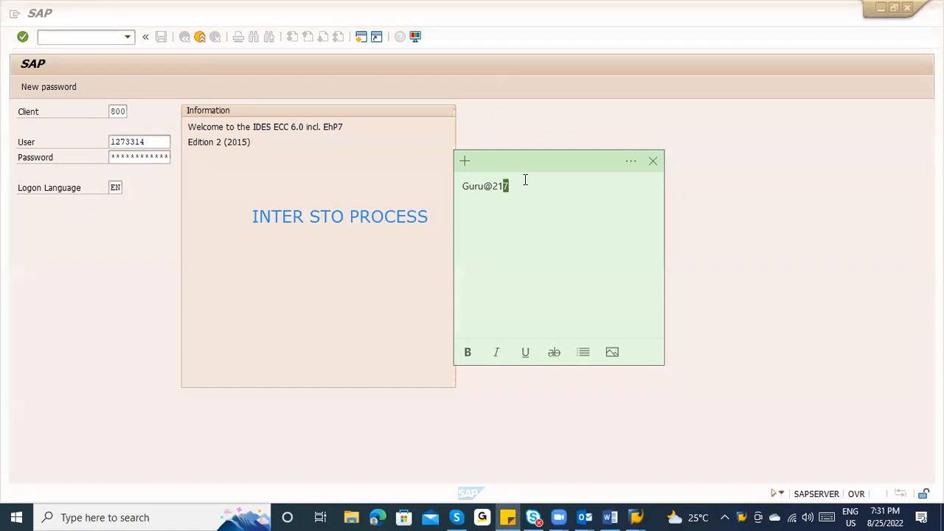
{"action": "key", "text": "ctrl+c"}
{"action": "key", "text": "alt+Tab"}
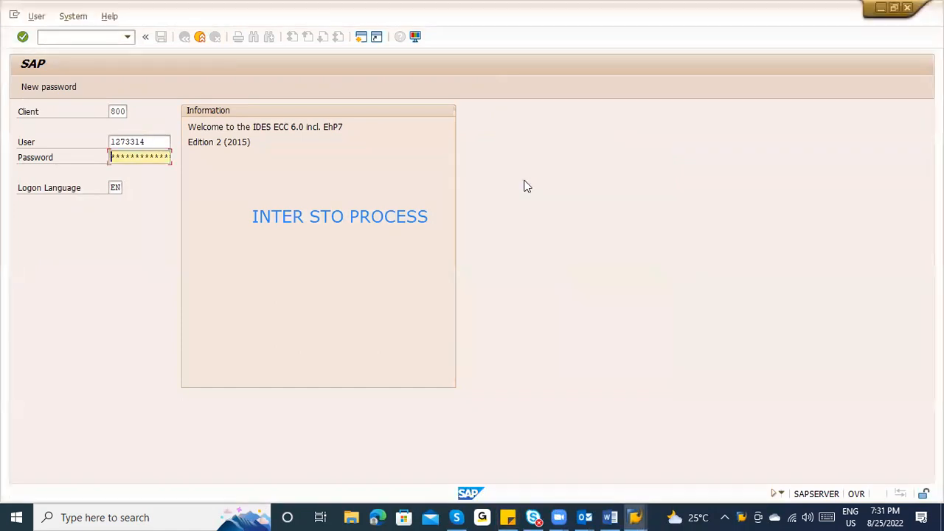
{"action": "key", "text": "ctrl+v"}
{"action": "key", "text": "Return"}
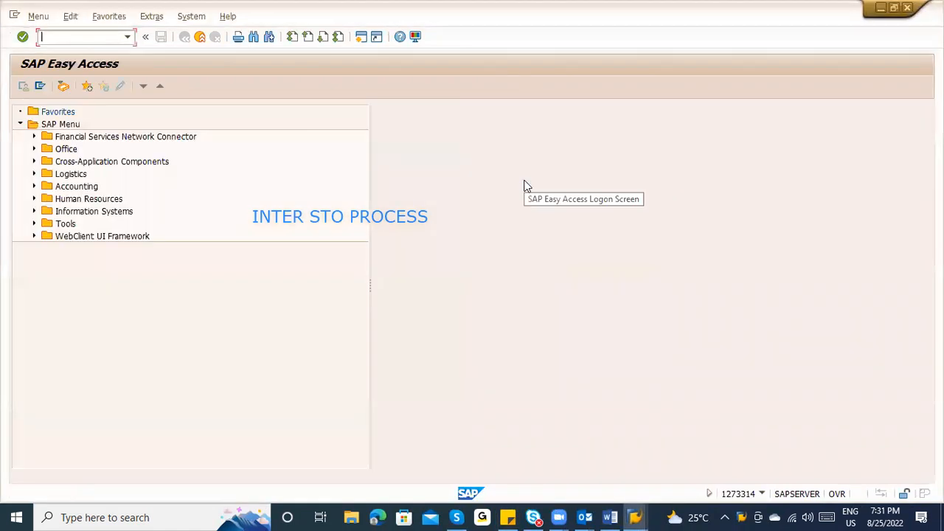
Check the prerequisites in the Word document, and look up material 100-100 in SAP with transaction MM03.
{"action": "key", "text": "alt+Tab"}
{"action": "key", "text": "alt+Tab"}
{"action": "key", "text": "alt+Tab"}
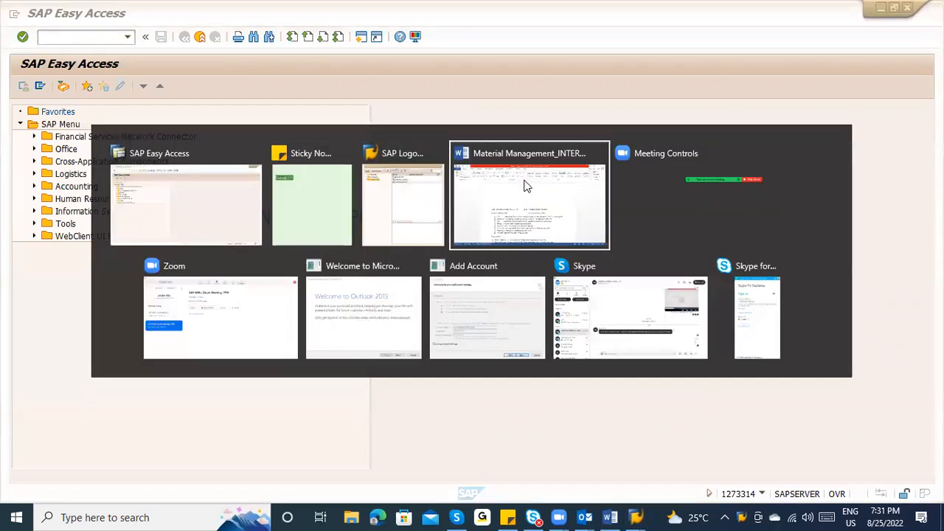
{"action": "scroll", "coordinate": [277, 465], "scroll_direction": "down", "scroll_amount": 3}
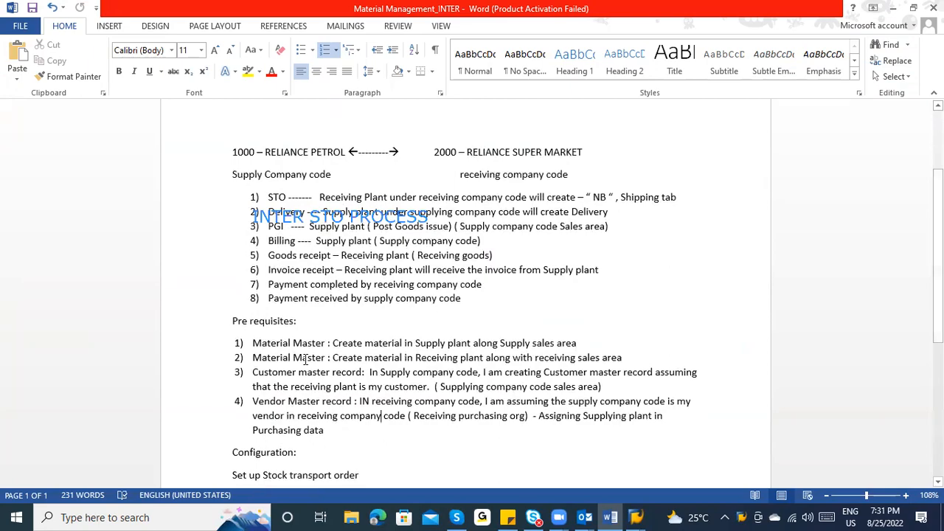
{"action": "key", "text": "alt+Tab"}
{"action": "type", "text": "mm"}
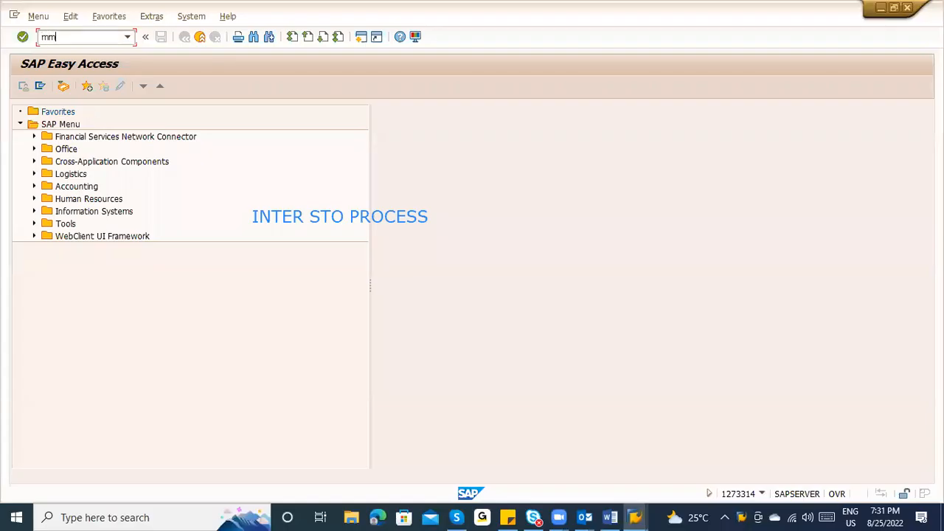
{"action": "type", "text": "03"}
{"action": "key", "text": "Return"}
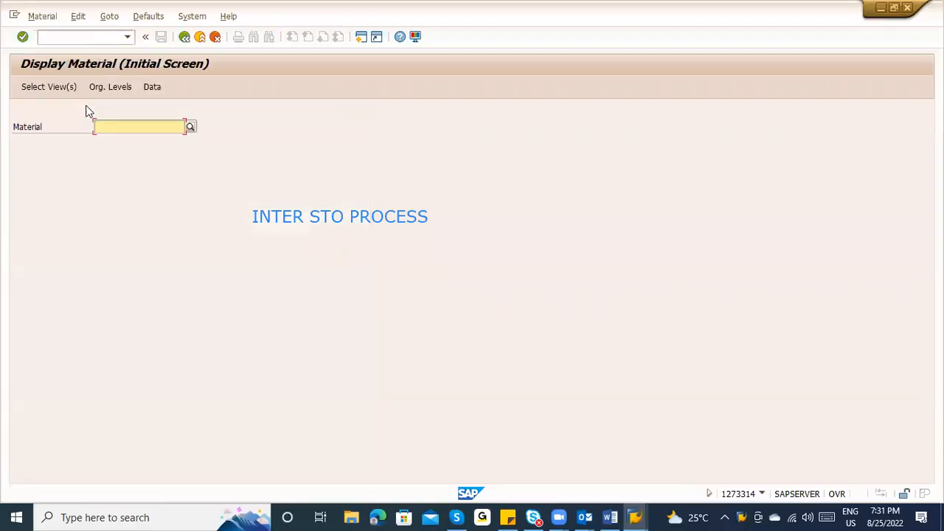
{"action": "type", "text": "100-100"}
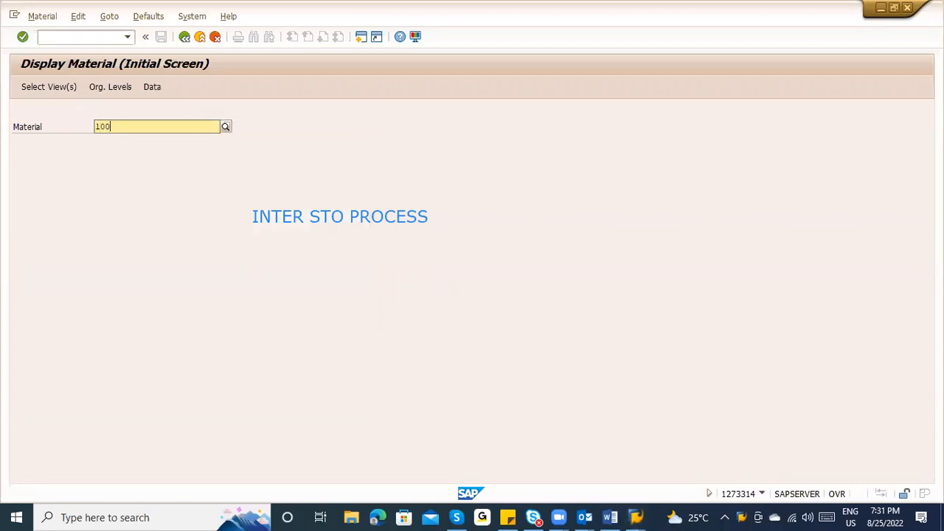
{"action": "key", "text": "Return"}
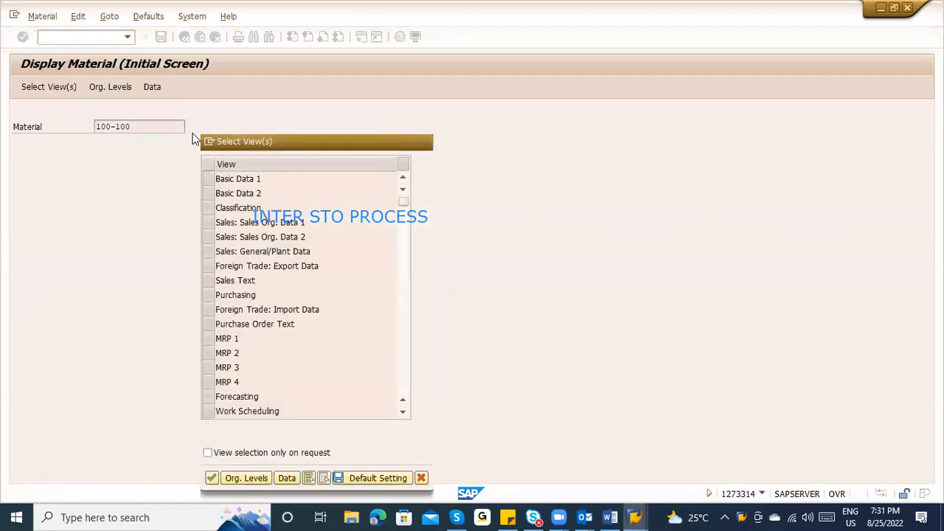
{"action": "key", "text": "Escape"}
Start transaction SE16N in a new session and load table MARC for plant data.
{"action": "left_click", "coordinate": [67, 39]}
{"action": "type", "text": "/ose16n"}
{"action": "key", "text": "Return"}
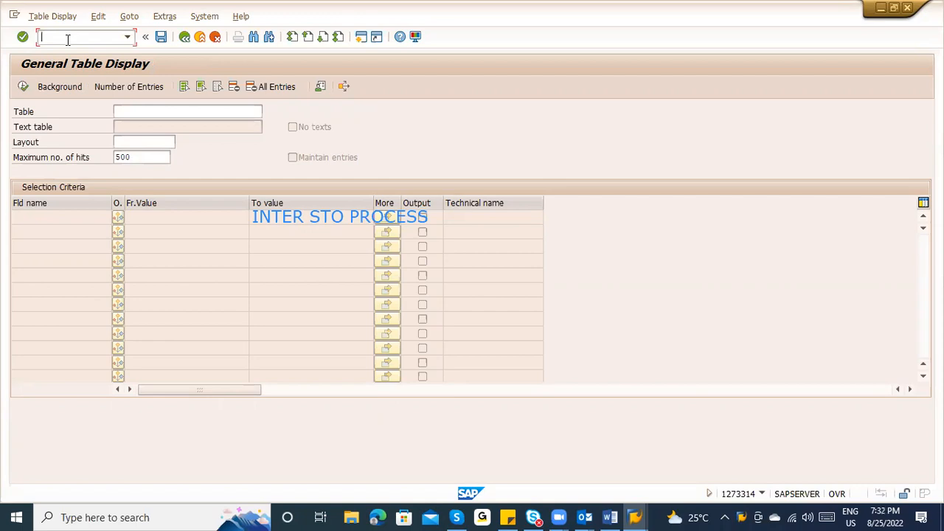
{"action": "left_click", "coordinate": [147, 109]}
{"action": "type", "text": "M"}
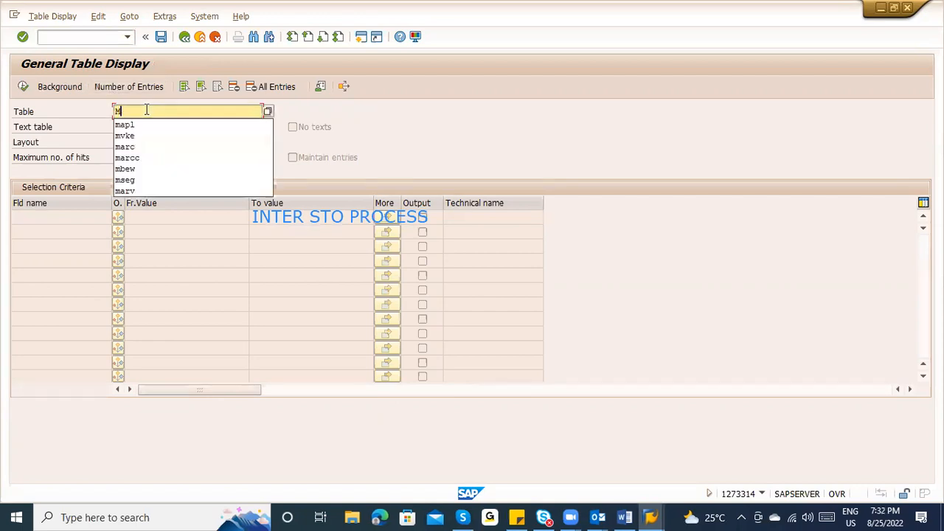
{"action": "type", "text": "ARC"}
{"action": "key", "text": "Return"}
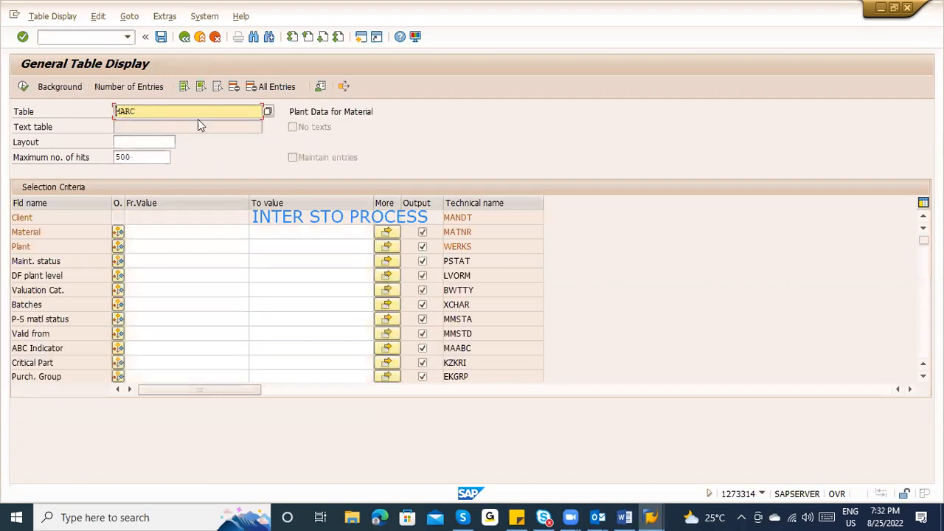
{"action": "left_click", "coordinate": [365, 111]}
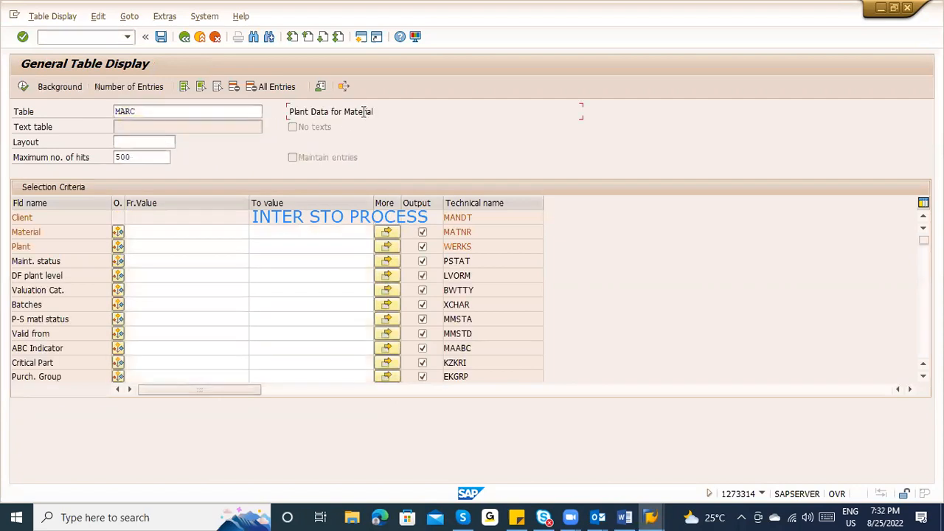
List the MARC entries for material 100-100 and examine plants 1100, 2000 and 3000.
{"action": "left_click", "coordinate": [159, 234]}
{"action": "type", "text": "100-100"}
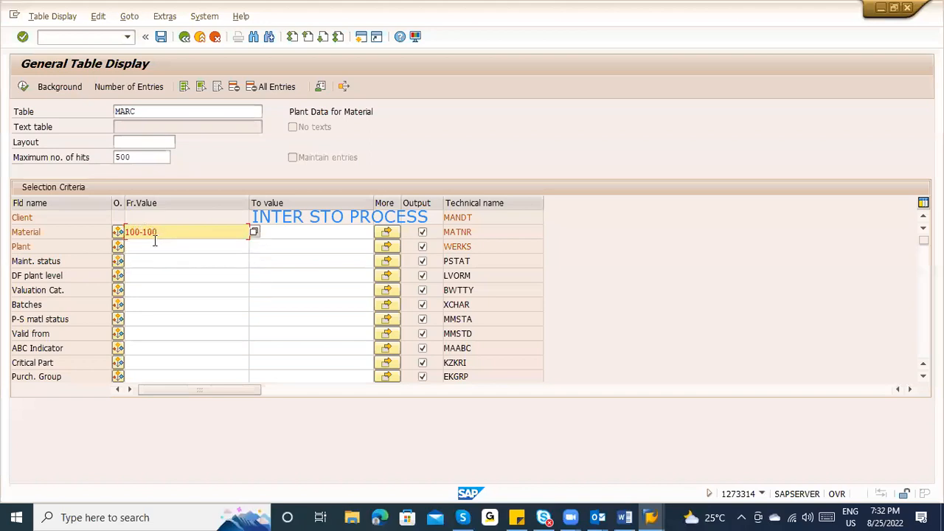
{"action": "left_click", "coordinate": [155, 242]}
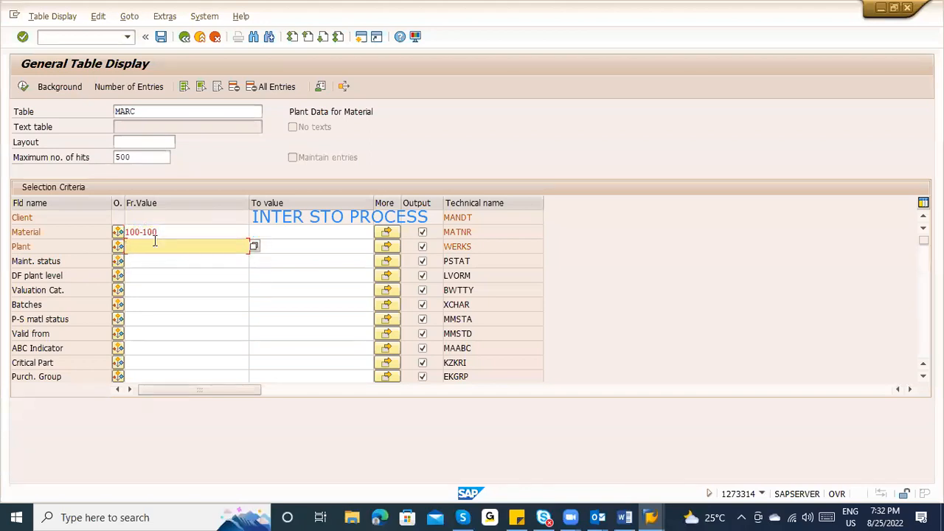
{"action": "left_click", "coordinate": [23, 87]}
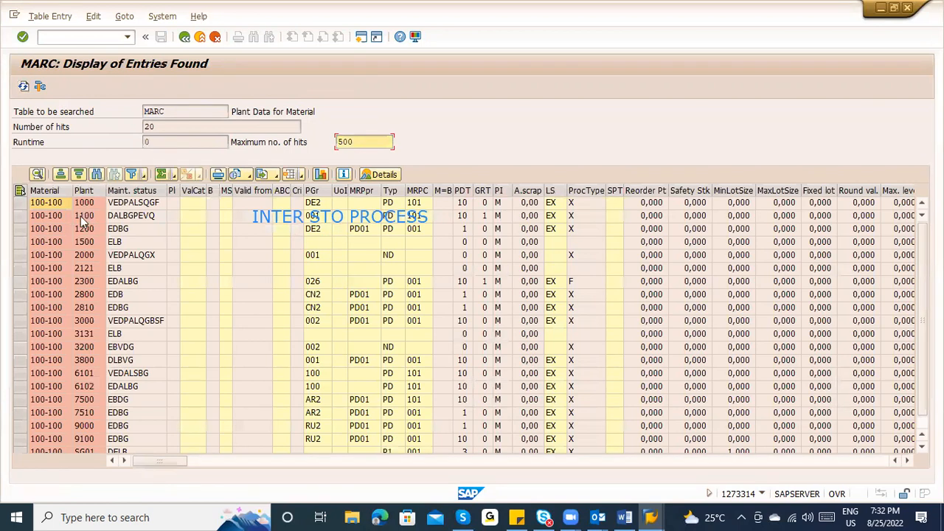
{"action": "left_click", "coordinate": [78, 216]}
{"action": "left_click", "coordinate": [76, 257]}
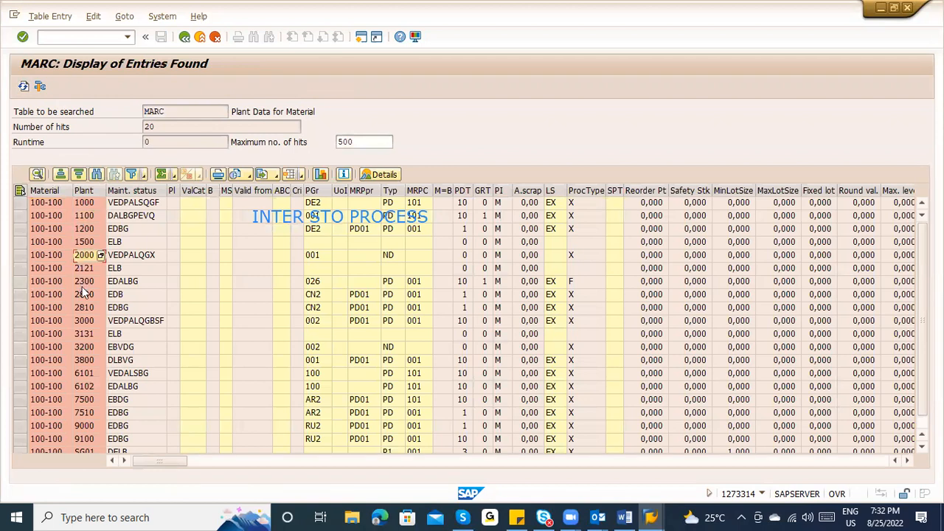
{"action": "left_click", "coordinate": [84, 320]}
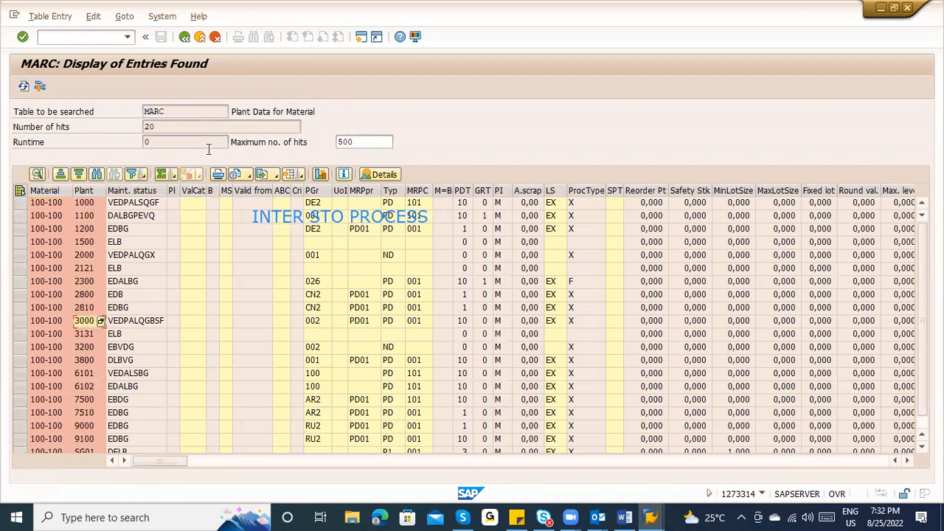
Return to the table selection and load table MVKE for the material's sales data.
{"action": "left_click", "coordinate": [184, 36]}
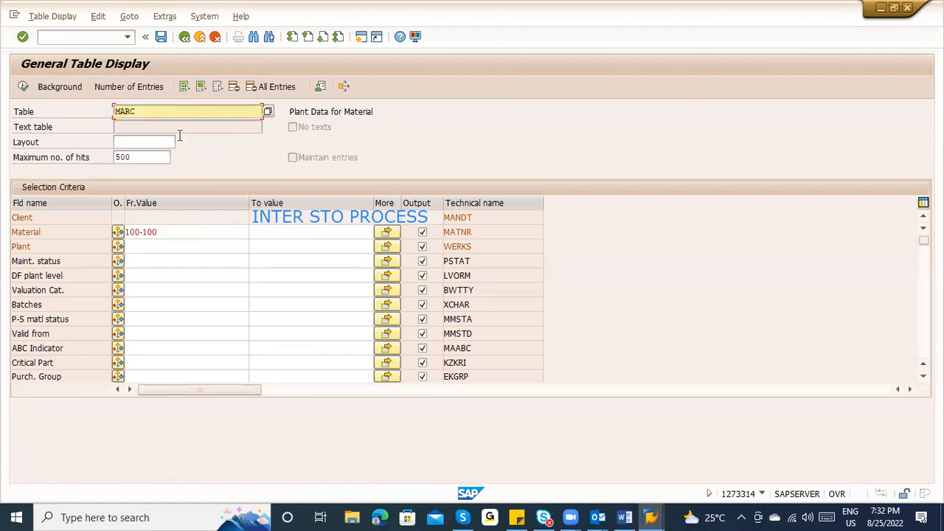
{"action": "key", "text": "BackSpace"}
{"action": "key", "text": "BackSpace"}
{"action": "key", "text": "BackSpace"}
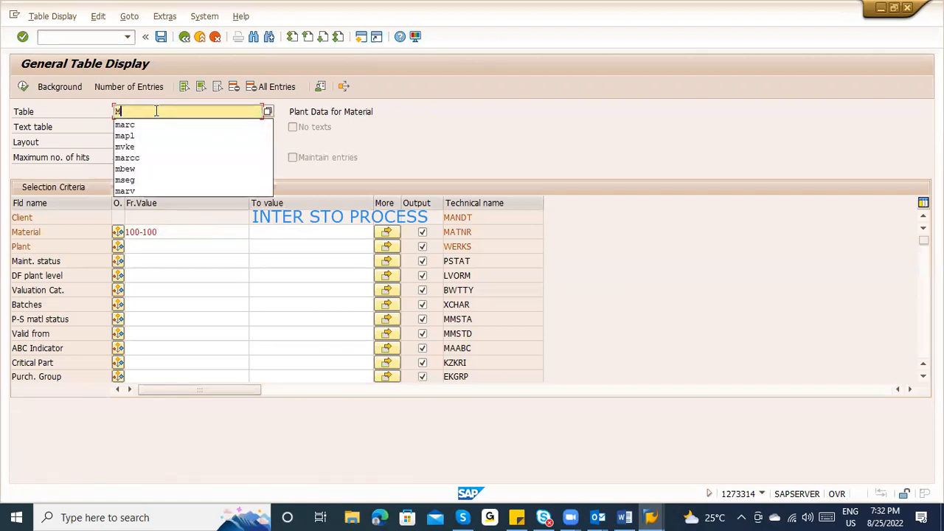
{"action": "type", "text": "VKE"}
{"action": "key", "text": "Return"}
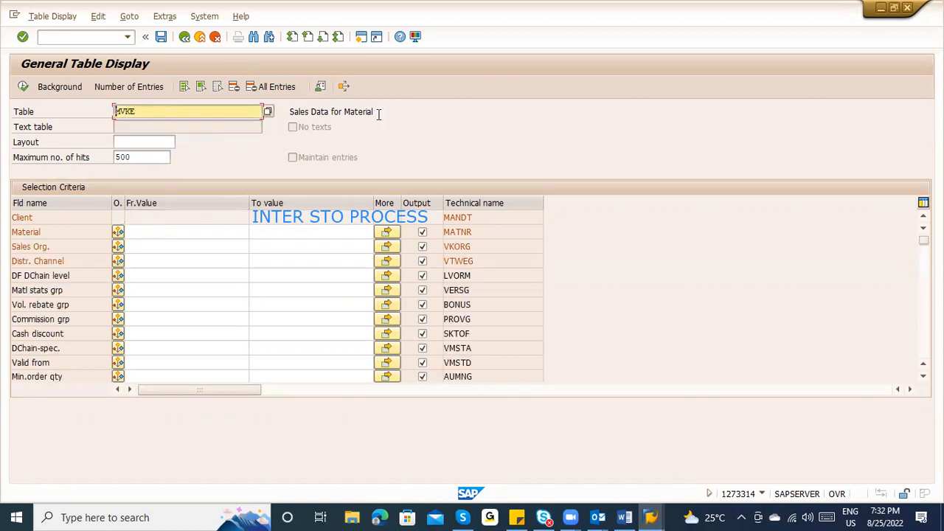
{"action": "left_click", "coordinate": [379, 115]}
{"action": "left_click", "coordinate": [139, 111]}
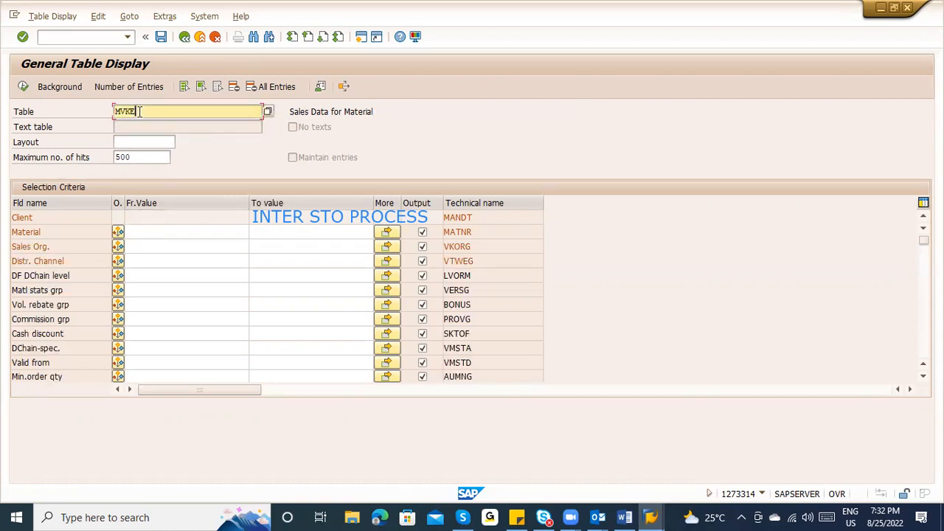
List the MVKE entries for material 100-100 and select the row for sales organization 3000.
{"action": "left_click", "coordinate": [146, 233]}
{"action": "type", "text": "100-100"}
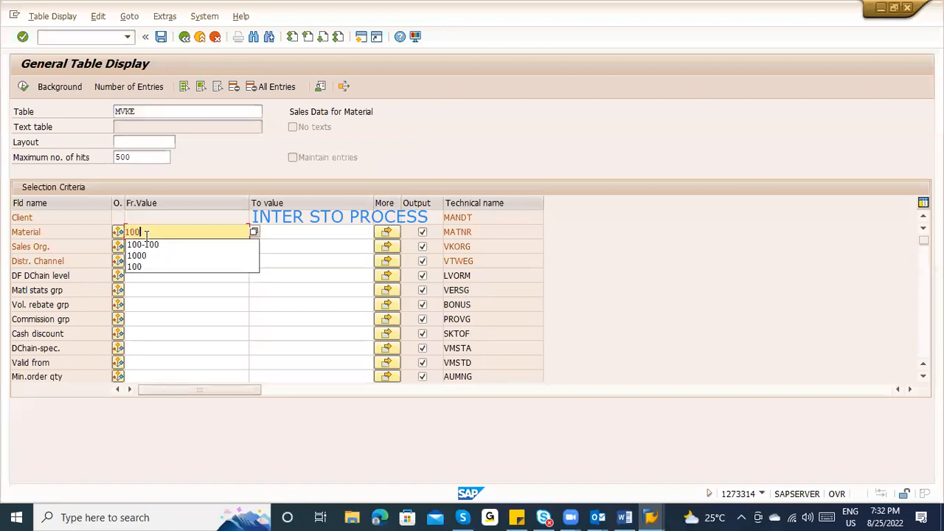
{"action": "left_click", "coordinate": [23, 88]}
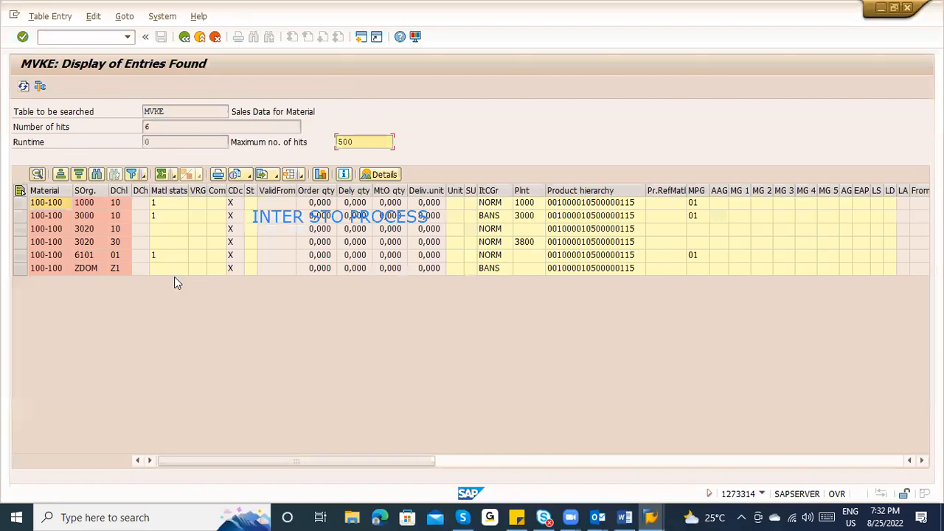
{"action": "left_click", "coordinate": [21, 216]}
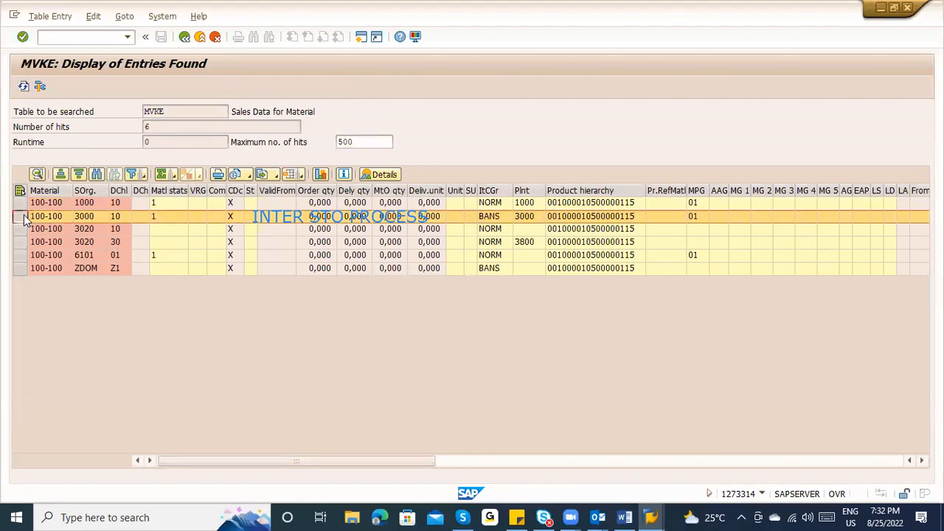
Add the MVKE row for sales organization 1000 to the selection, and write "Supply plant 1000 10 00" below the configuration list in the Word document.
{"action": "left_click", "coordinate": [20, 207], "text": "ctrl"}
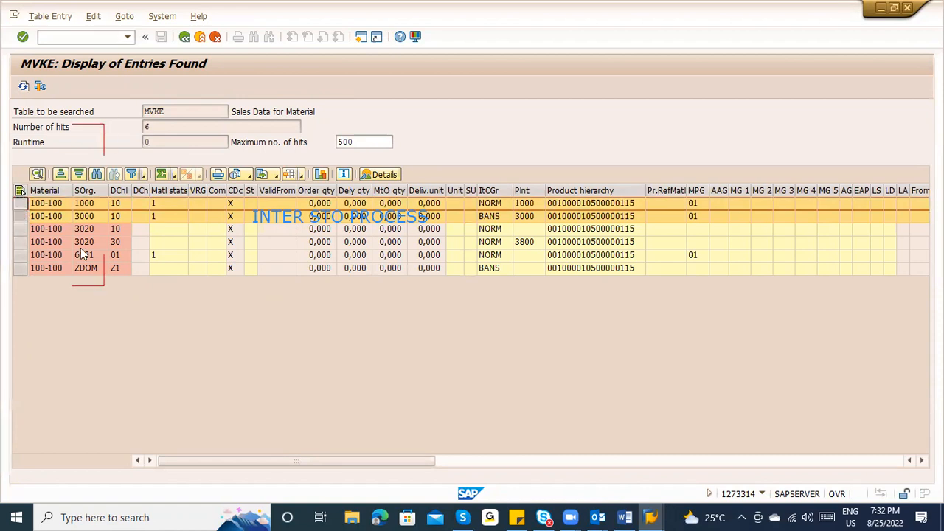
{"action": "left_click", "coordinate": [625, 517]}
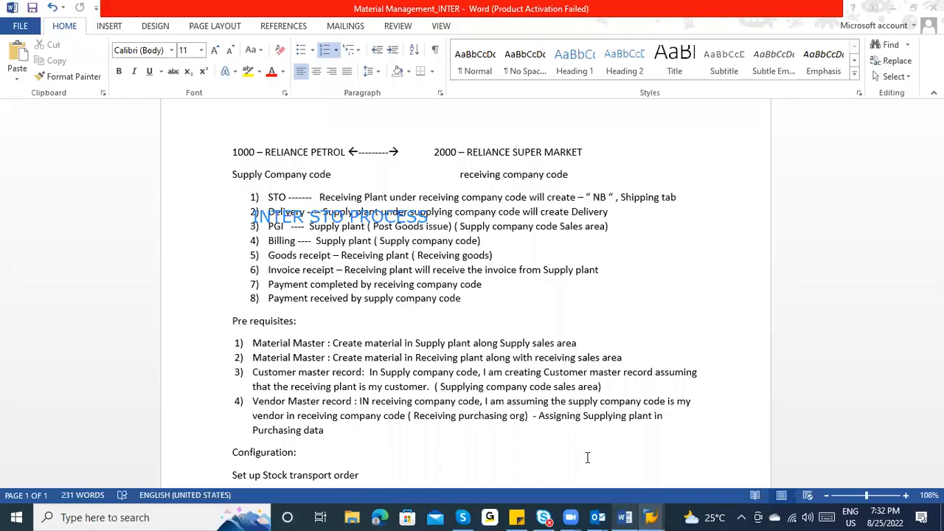
{"action": "scroll", "coordinate": [789, 313], "scroll_direction": "down", "scroll_amount": 8}
{"action": "left_click", "coordinate": [567, 218]}
{"action": "key", "text": "Return"}
{"action": "key", "text": "Return"}
{"action": "key", "text": "Return"}
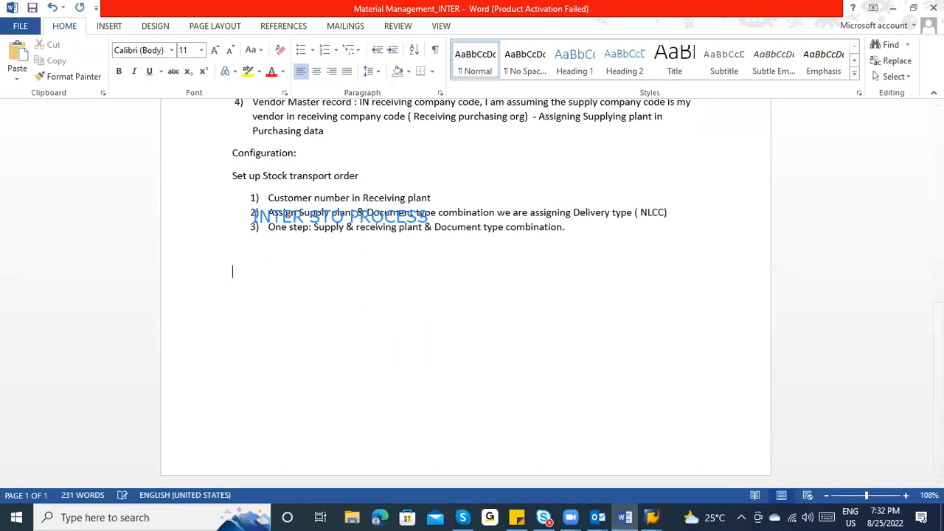
{"action": "type", "text": "Supply p"}
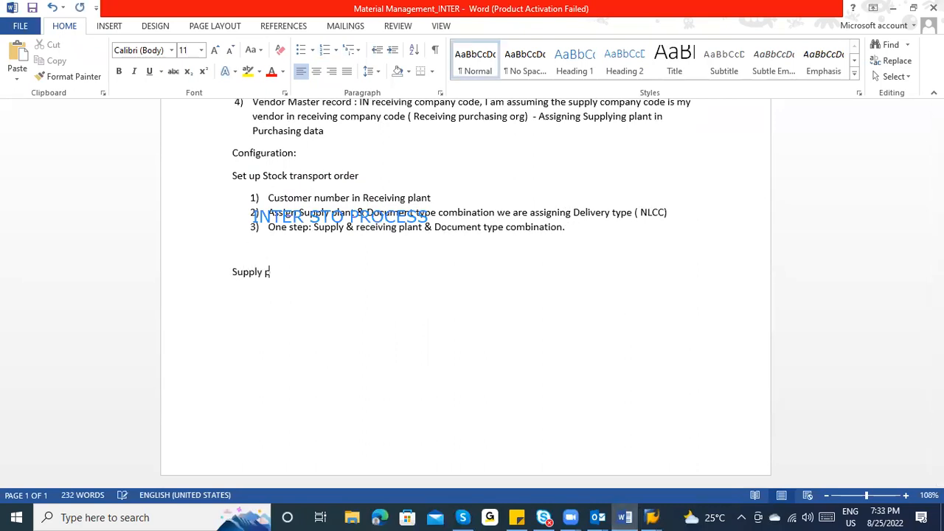
{"action": "type", "text": "lant 10"}
{"action": "type", "text": "10 00 * S"}
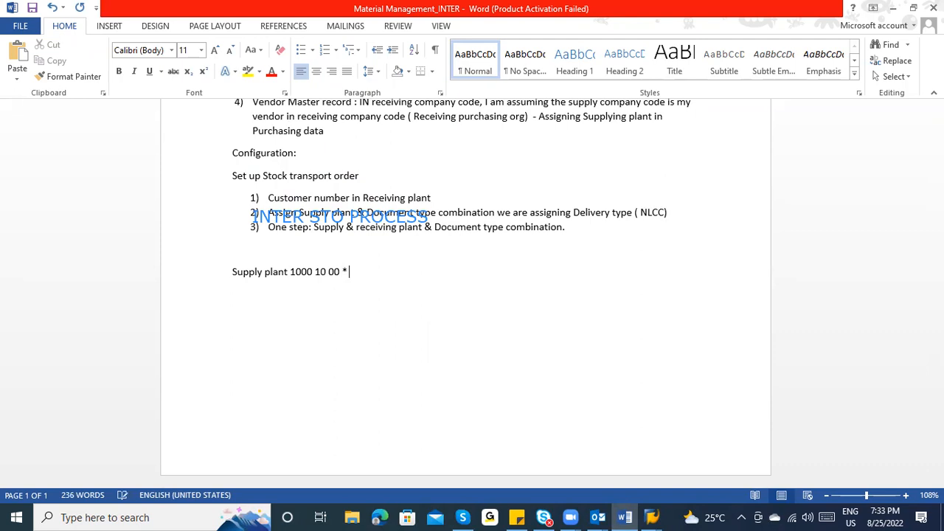
Reword the line as "Supply sales area 1000 10 00" and add "Receiving sales area 3000 10 00" beneath it.
{"action": "key", "text": "BackSpace"}
{"action": "key", "text": "BackSpace"}
{"action": "key", "text": "BackSpace"}
{"action": "left_click", "coordinate": [286, 272]}
{"action": "key", "text": "BackSpace"}
{"action": "key", "text": "BackSpace"}
{"action": "key", "text": "BackSpace"}
{"action": "key", "text": "BackSpace"}
{"action": "key", "text": "BackSpace"}
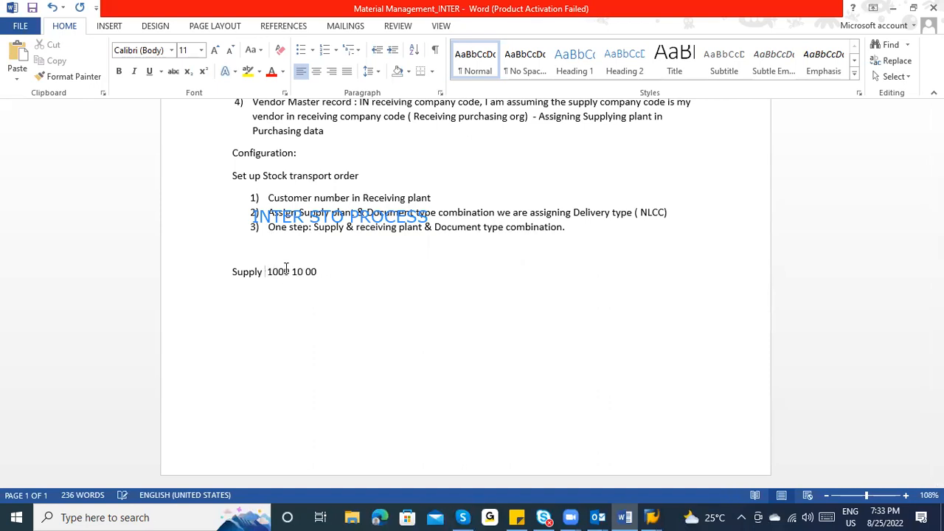
{"action": "type", "text": "sales are"}
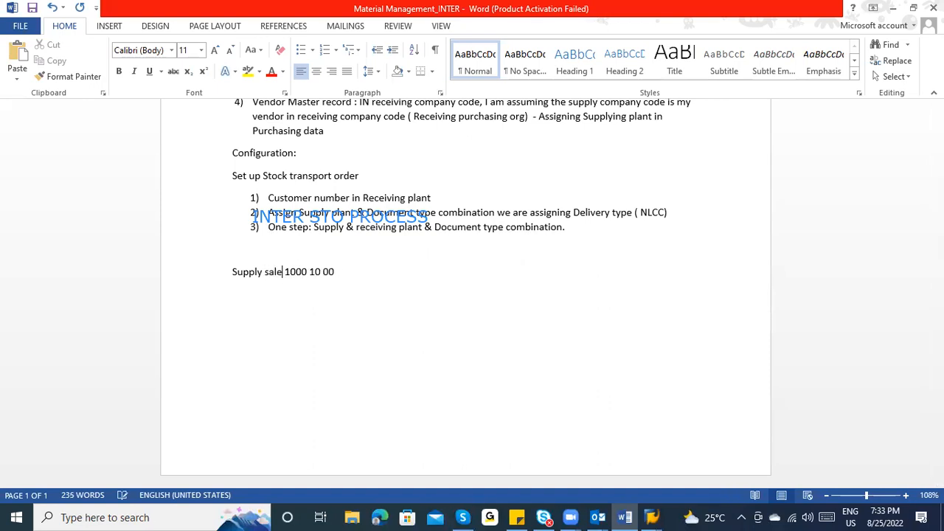
{"action": "type", "text": "a"}
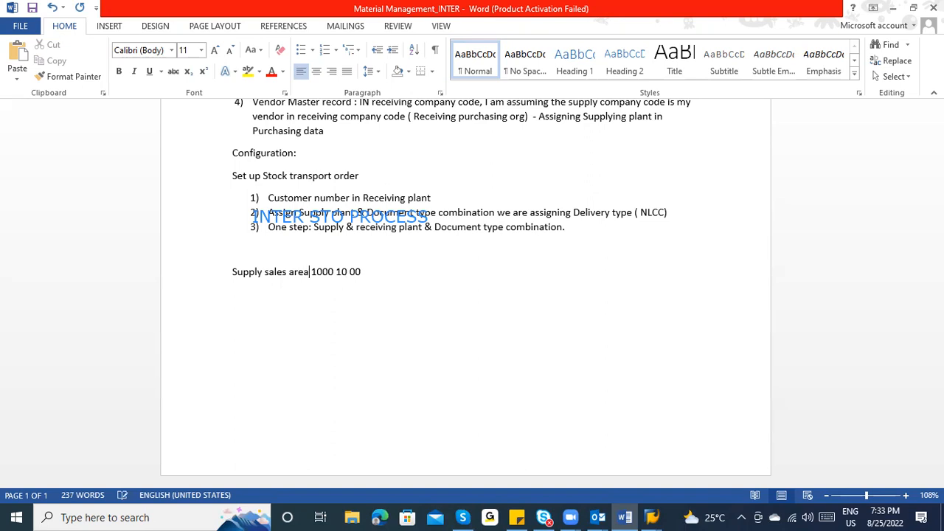
{"action": "key", "text": "BackSpace"}
{"action": "type", "text": "receiving sales area 3000 10 00"}
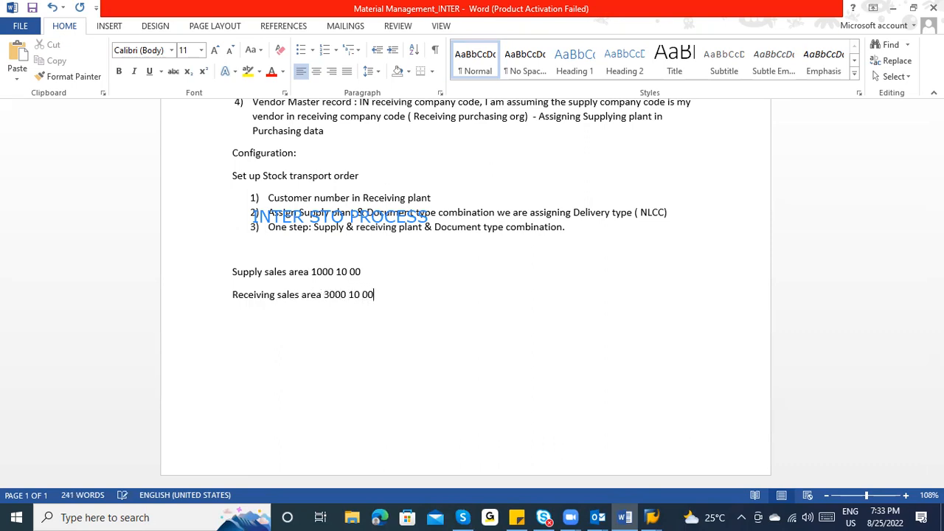
Switch back to SAP, check the delivering plants of sales organizations 1000 and 3000 in MVKE, and return to the table selection.
{"action": "key", "text": "alt+Tab"}
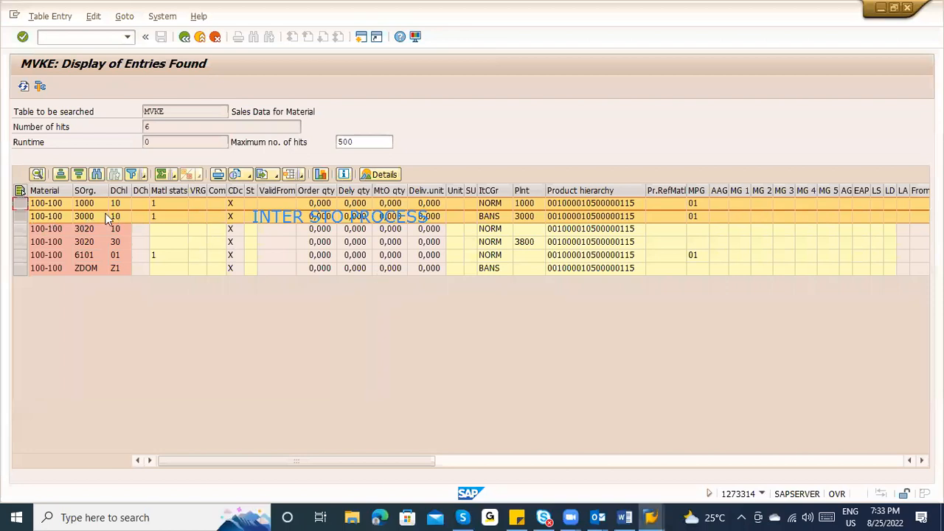
{"action": "key", "text": "alt+Tab"}
{"action": "key", "text": "alt+Tab"}
{"action": "key", "text": "alt+Tab"}
{"action": "key", "text": "alt+Tab"}
{"action": "left_click", "coordinate": [524, 216]}
{"action": "left_click", "coordinate": [525, 202]}
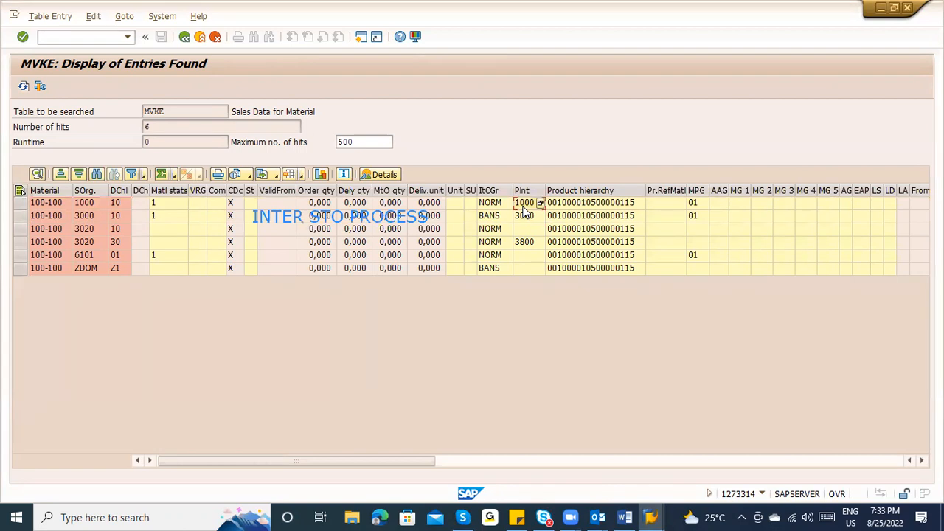
{"action": "left_click", "coordinate": [524, 215]}
{"action": "key", "text": "F3"}
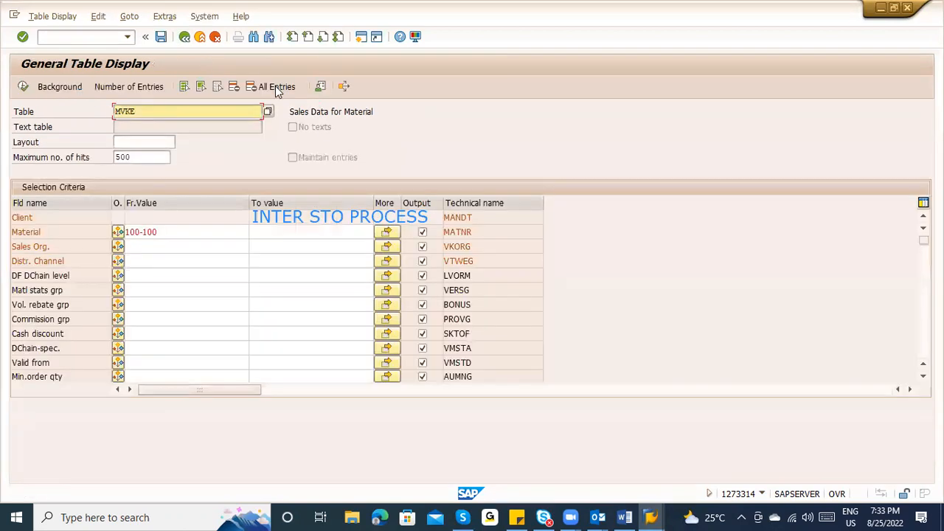
Start transaction MM03 in the SAP Easy Access session for material 100-100 and choose the Sales Org. Data 1, Sales Org. Data 2 and General/Plant Data views.
{"action": "key", "text": "alt+Tab"}
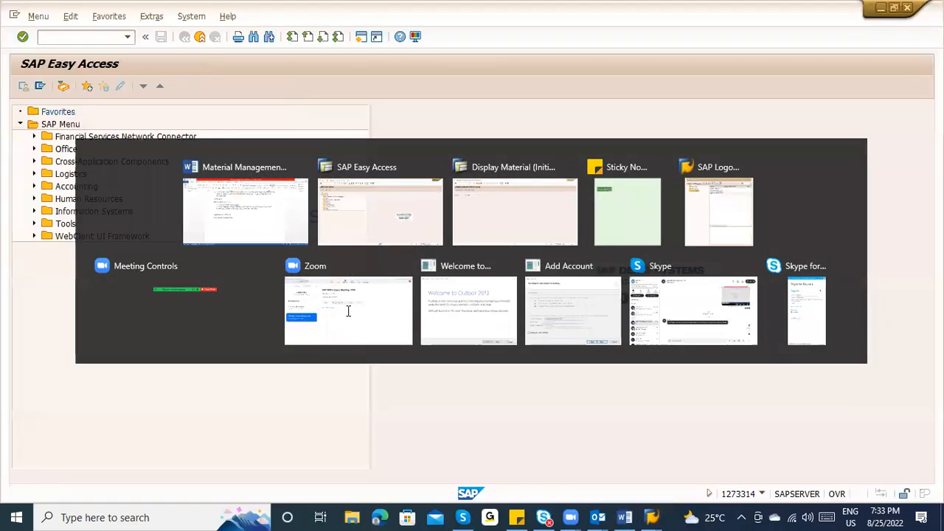
{"action": "key", "text": "alt+Tab"}
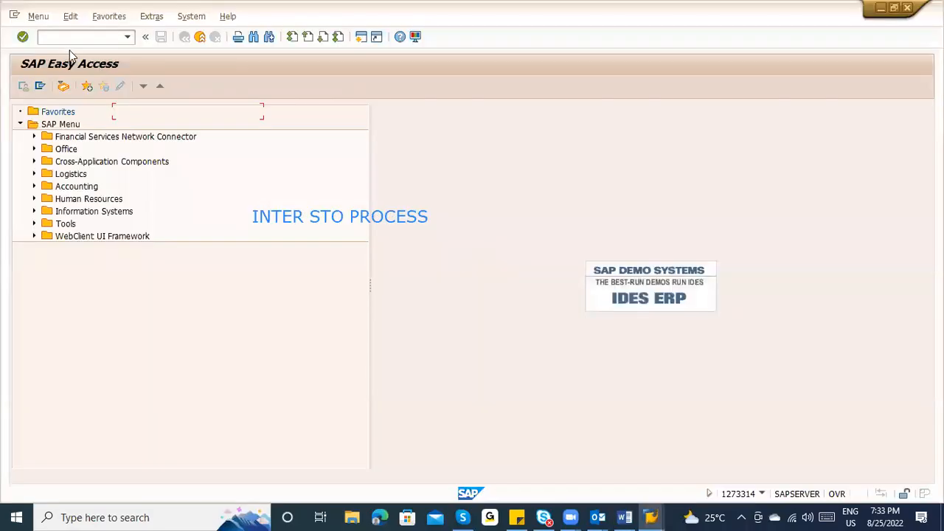
{"action": "left_click", "coordinate": [46, 38]}
{"action": "type", "text": "/nmm03"}
{"action": "key", "text": "Return"}
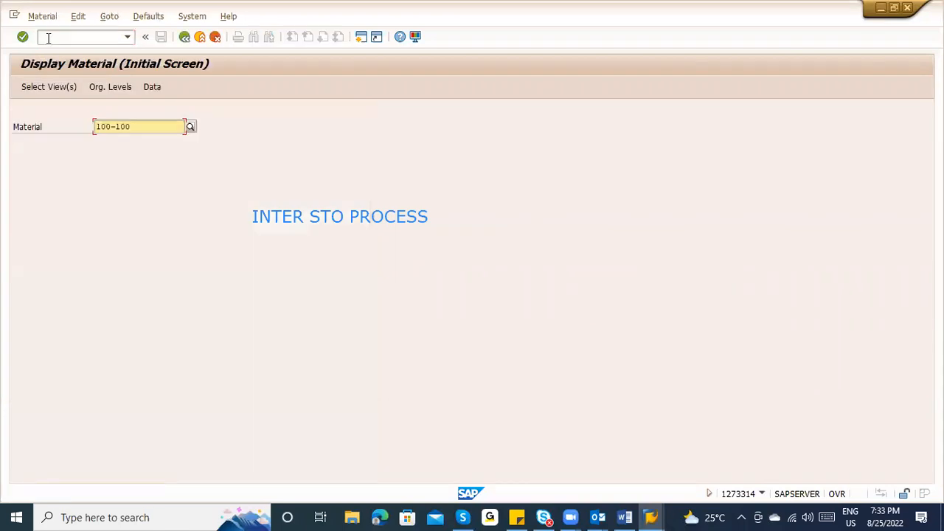
{"action": "key", "text": "Return"}
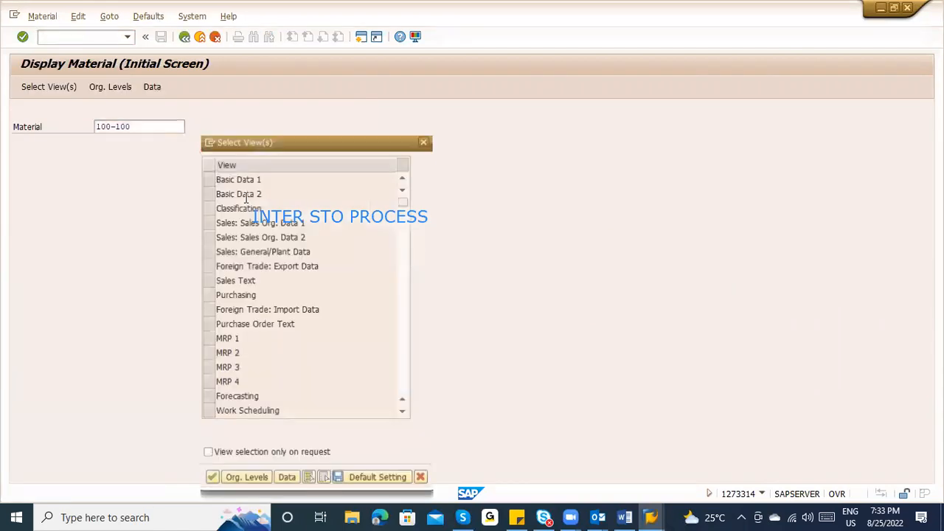
{"action": "left_click", "coordinate": [212, 223]}
{"action": "left_click", "coordinate": [209, 237]}
{"action": "left_click", "coordinate": [209, 251]}
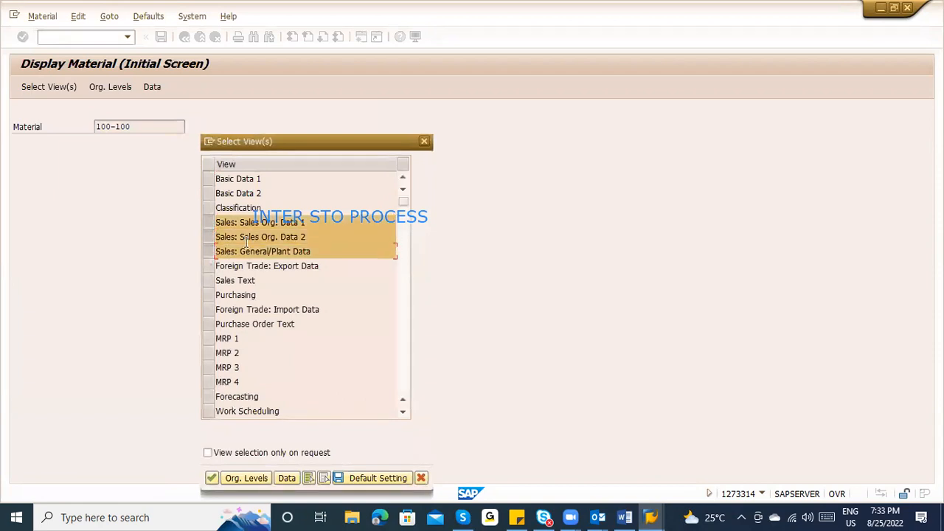
{"action": "key", "text": "Return"}
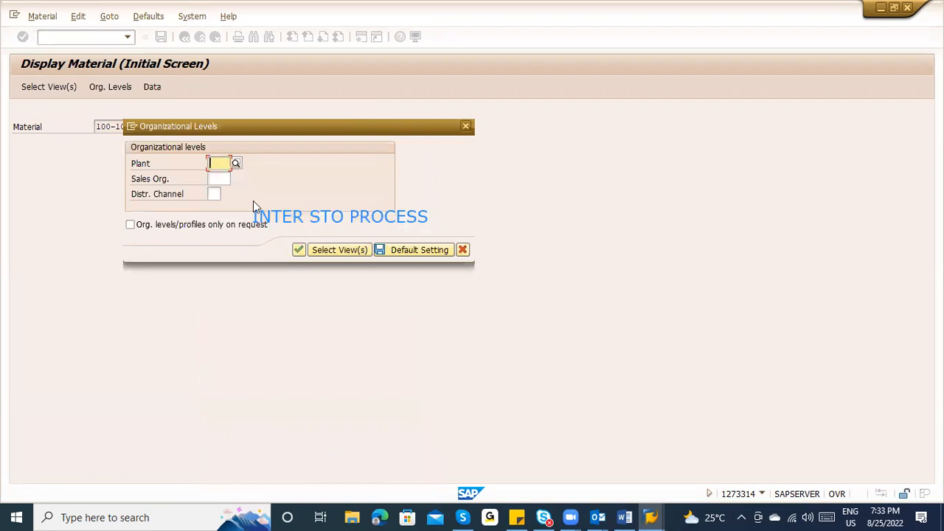
Review the three sales views for plant 1100, sales organization 1000 and distribution channel 10, and exit the material.
{"action": "type", "text": "1100"}
{"action": "key", "text": "Tab"}
{"action": "type", "text": "1000"}
{"action": "key", "text": "Tab"}
{"action": "type", "text": "10"}
{"action": "key", "text": "Return"}
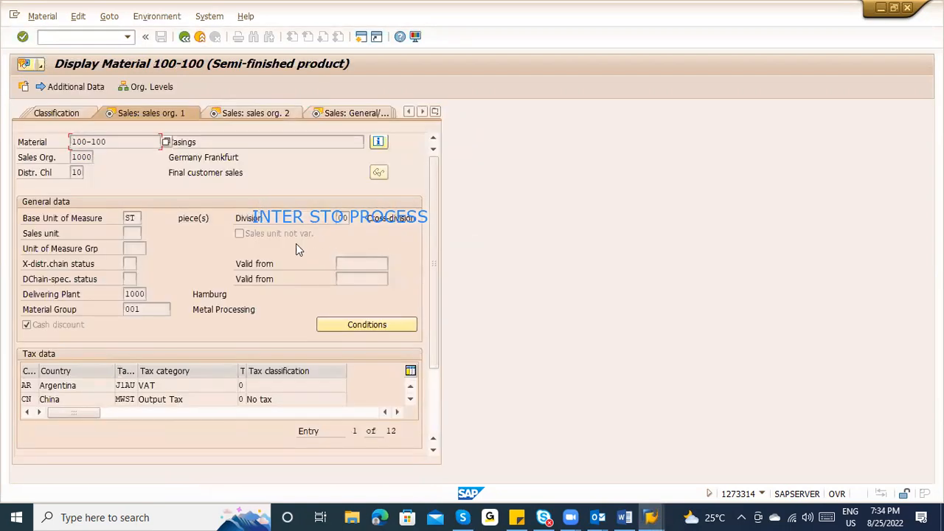
{"action": "key", "text": "Return"}
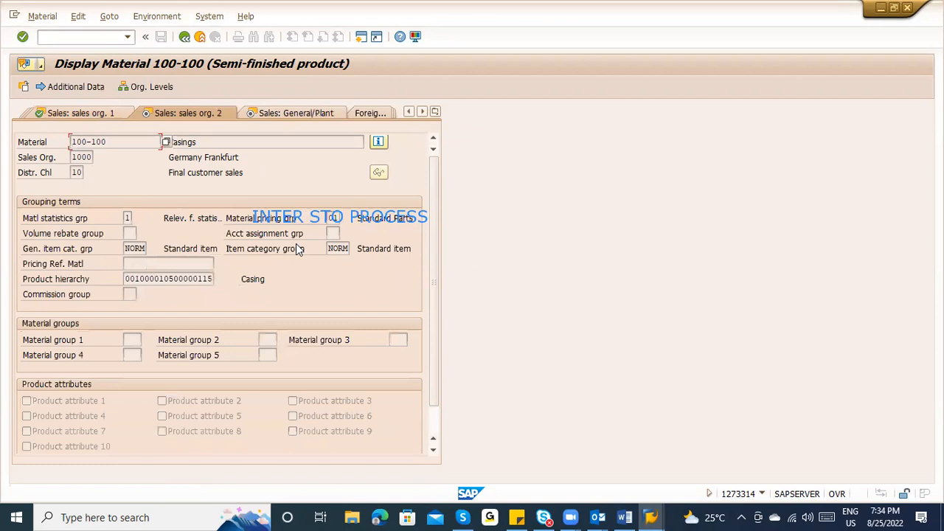
{"action": "key", "text": "Return"}
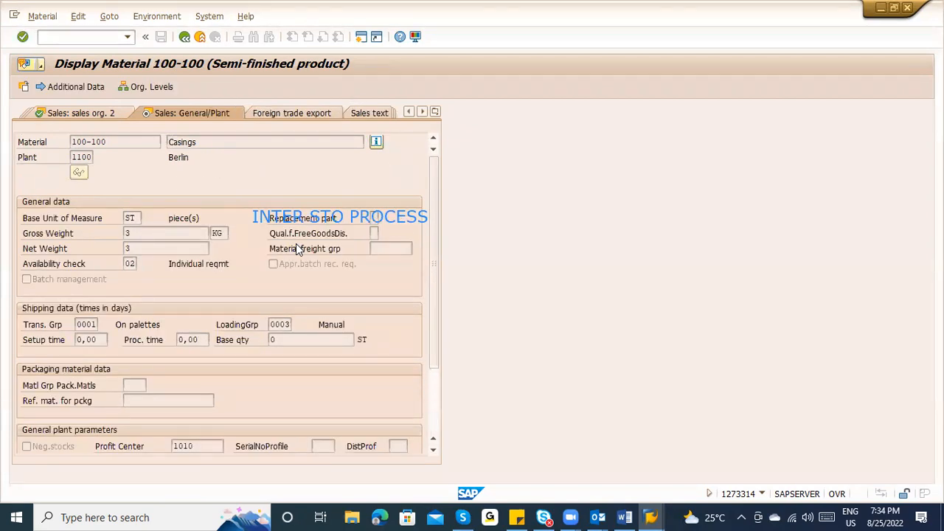
{"action": "key", "text": "Return"}
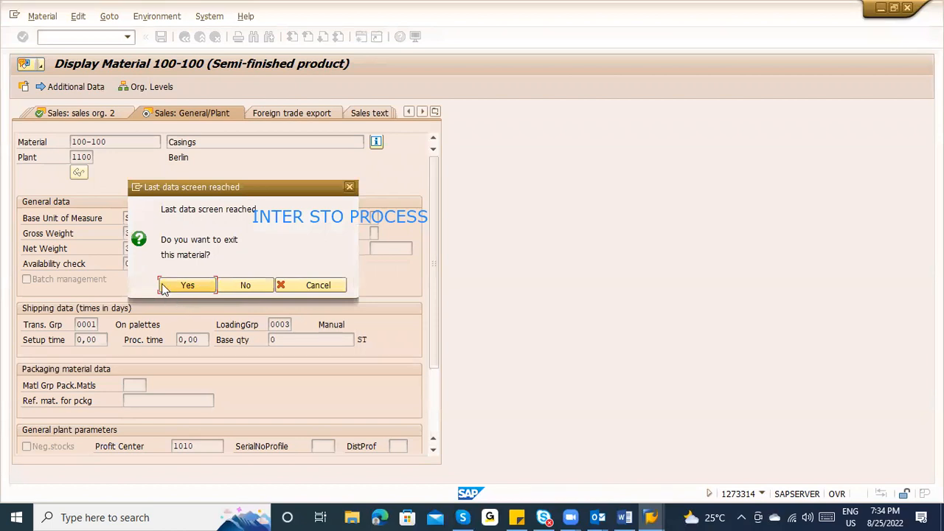
{"action": "left_click", "coordinate": [181, 285]}
Display the same three sales views of material 100-100 for plant 3000, sales organization 3000 and distribution channel 10.
{"action": "key", "text": "Return"}
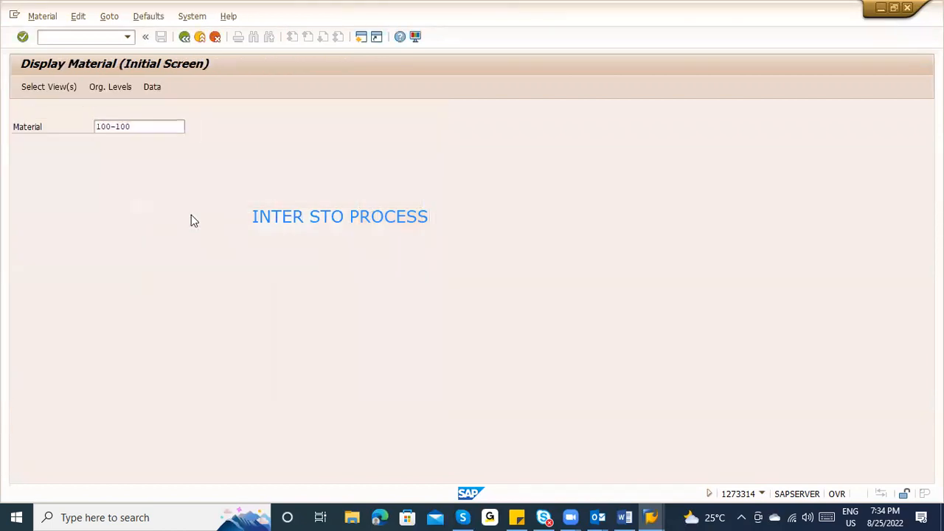
{"action": "left_click", "coordinate": [209, 223]}
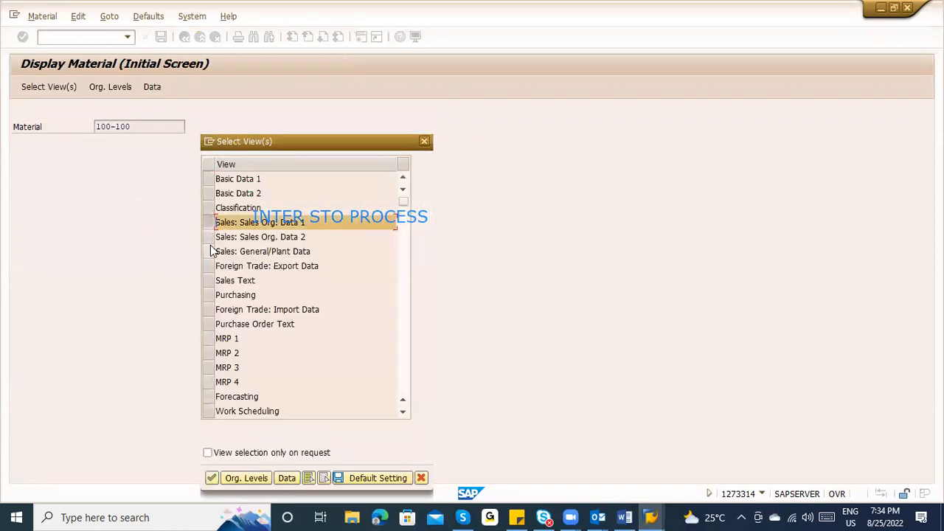
{"action": "left_click", "coordinate": [208, 250]}
{"action": "left_click", "coordinate": [207, 236]}
{"action": "key", "text": "Return"}
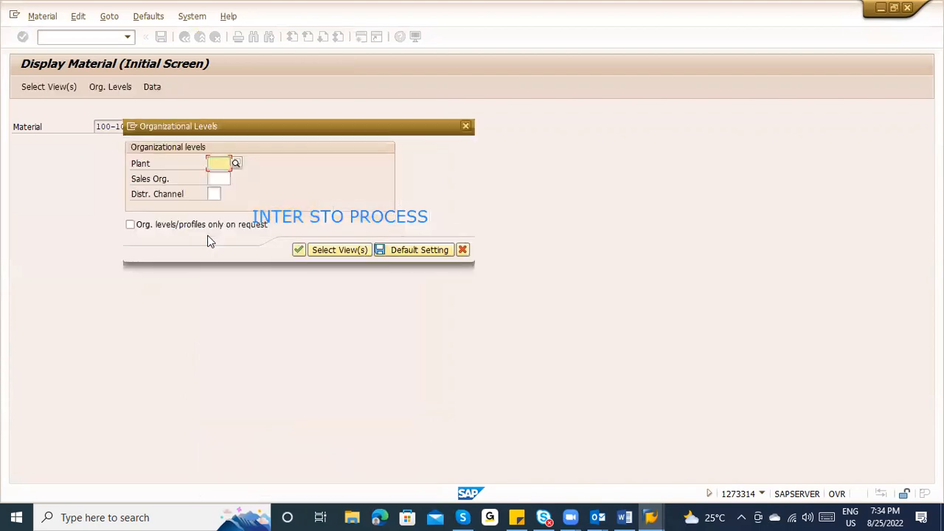
{"action": "type", "text": "3000"}
{"action": "key", "text": "Tab"}
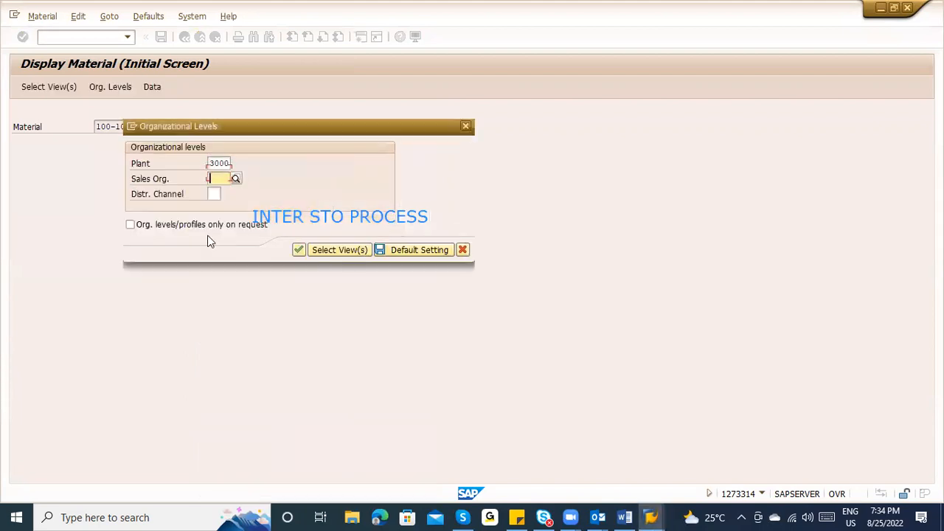
{"action": "type", "text": "3000"}
{"action": "key", "text": "Tab"}
{"action": "type", "text": "10"}
{"action": "key", "text": "Return"}
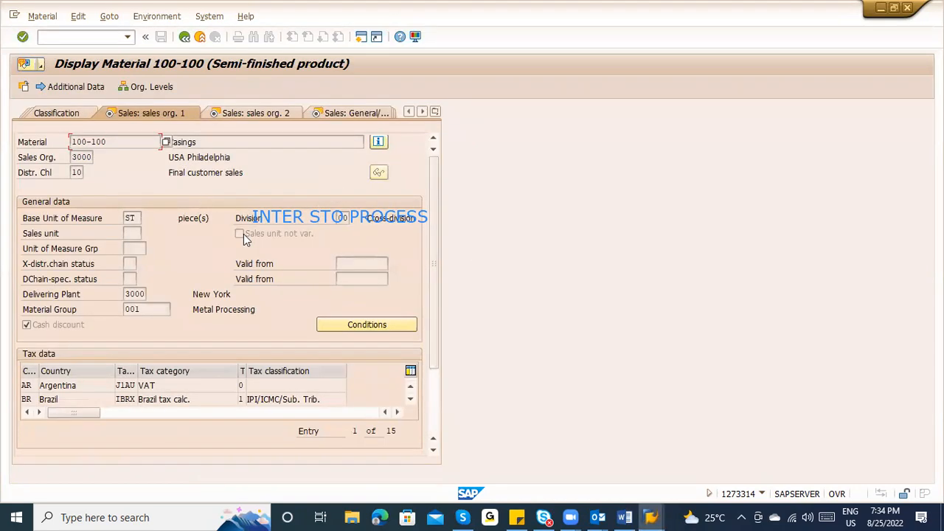
Review the Sales Org. 2 and General/Plant data for plant 3000, and exit the material.
{"action": "key", "text": "Return"}
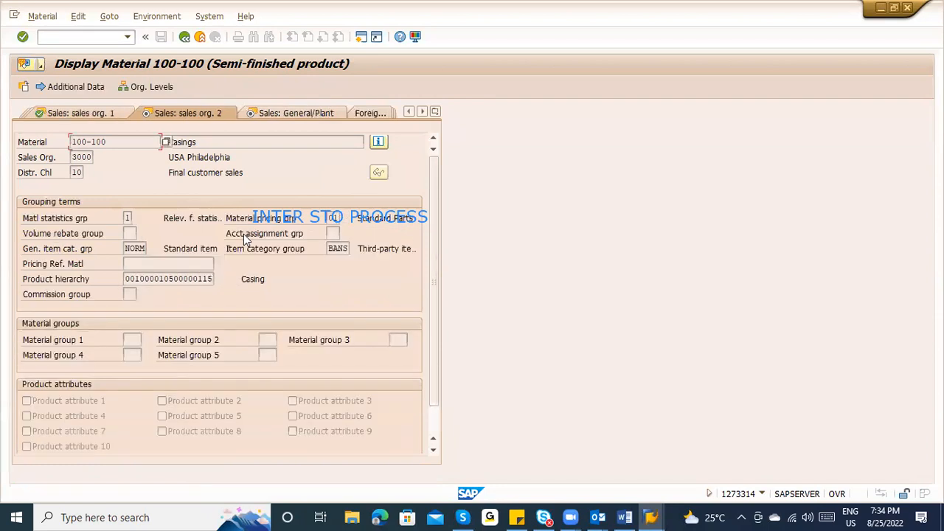
{"action": "key", "text": "Return"}
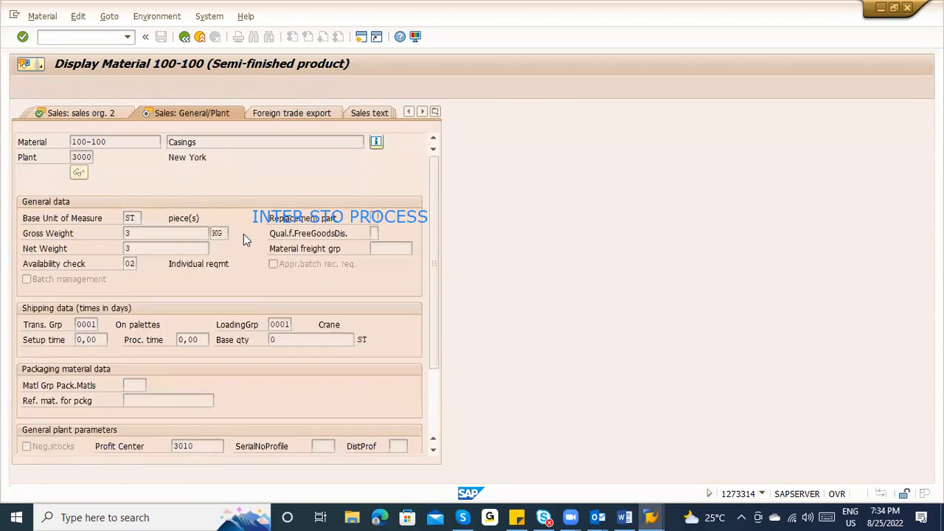
{"action": "key", "text": "Return"}
{"action": "left_click", "coordinate": [185, 287]}
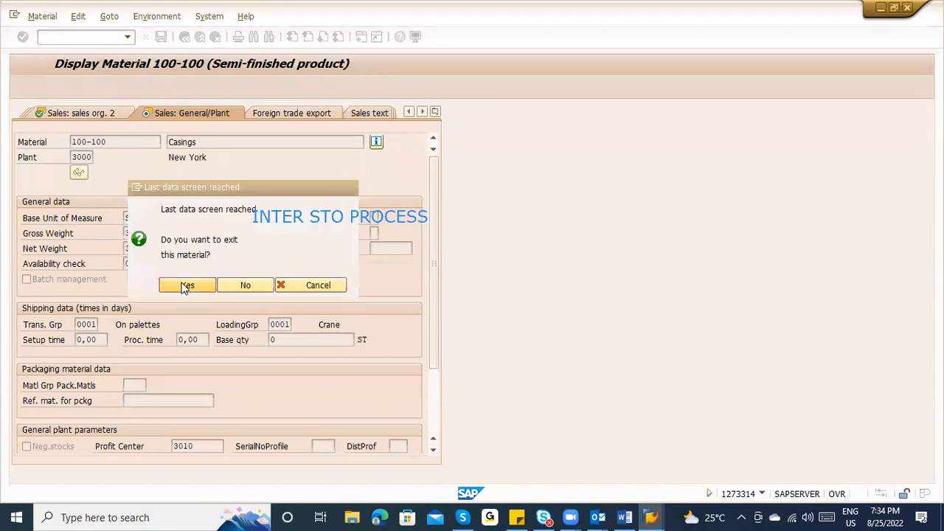
Start transaction MM01 for material 100-100 and open its view selection.
{"action": "left_click", "coordinate": [78, 39]}
{"action": "type", "text": "/nmm01"}
{"action": "key", "text": "Return"}
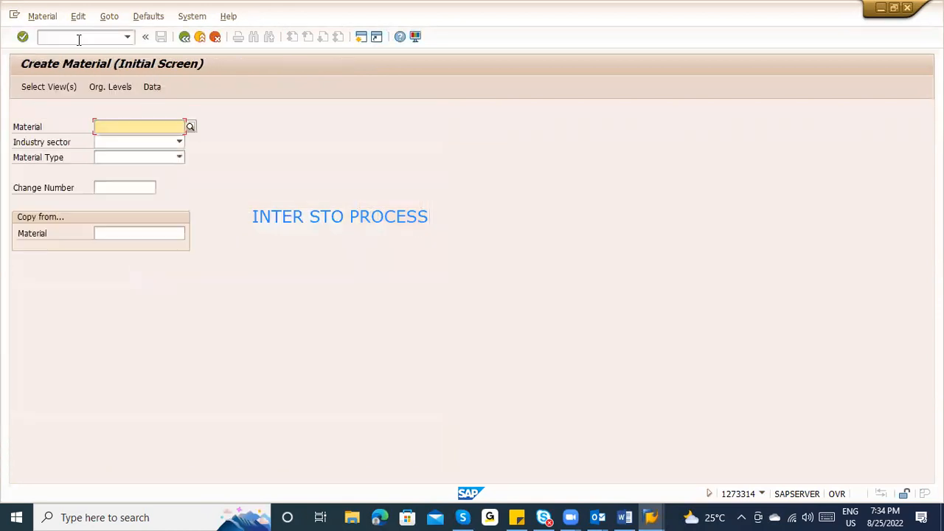
{"action": "type", "text": "100-100"}
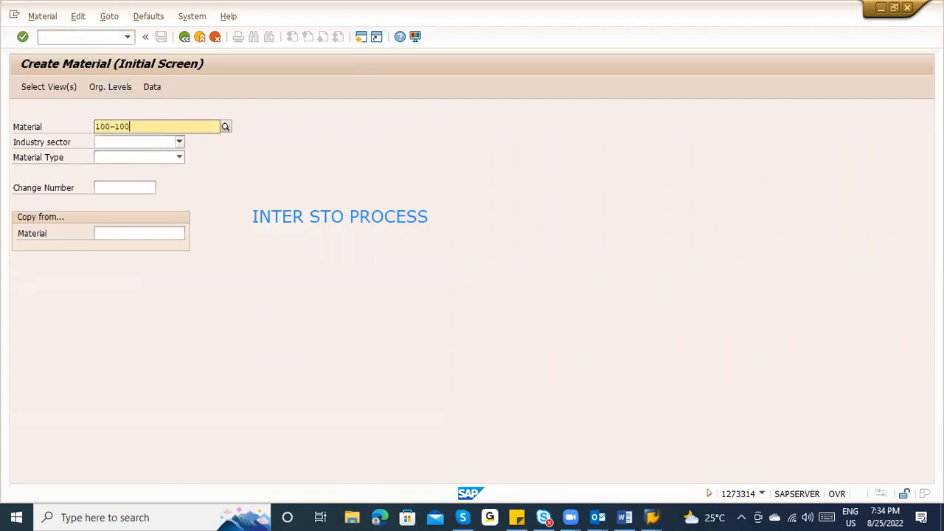
{"action": "key", "text": "Return"}
{"action": "key", "text": "Return"}
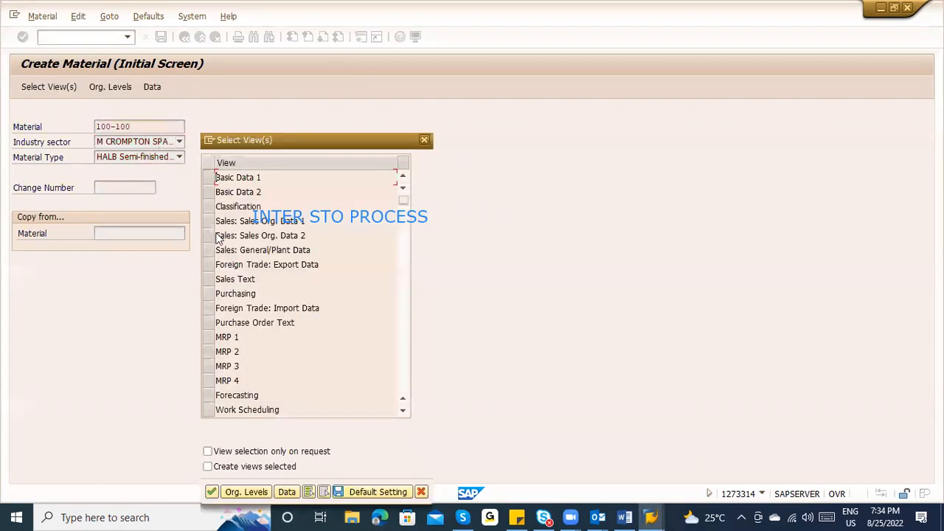
Choose the Sales Org. Data 1, Sales Org. Data 2 and Sales: General/Plant Data views for creating the material, and confirm the selection.
{"action": "left_click", "coordinate": [208, 220]}
{"action": "left_click", "coordinate": [209, 236]}
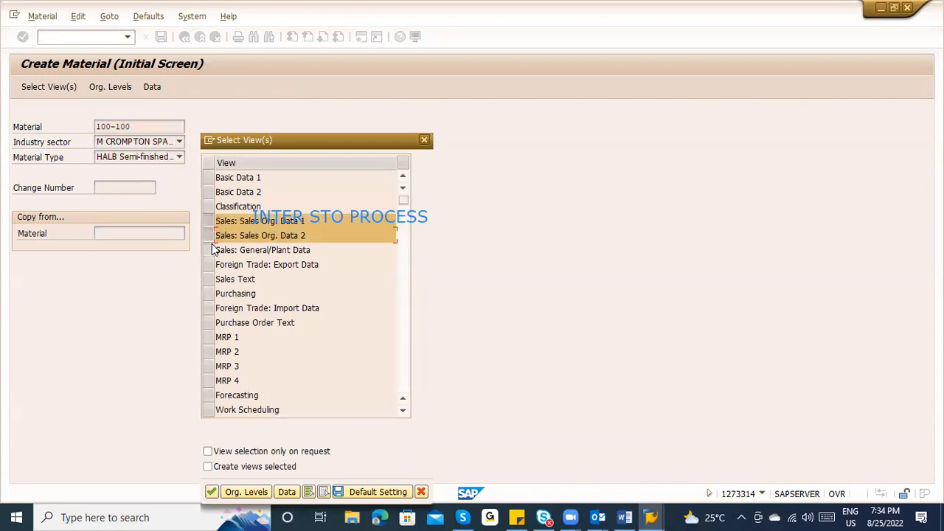
{"action": "left_click", "coordinate": [210, 250]}
{"action": "left_click", "coordinate": [212, 493]}
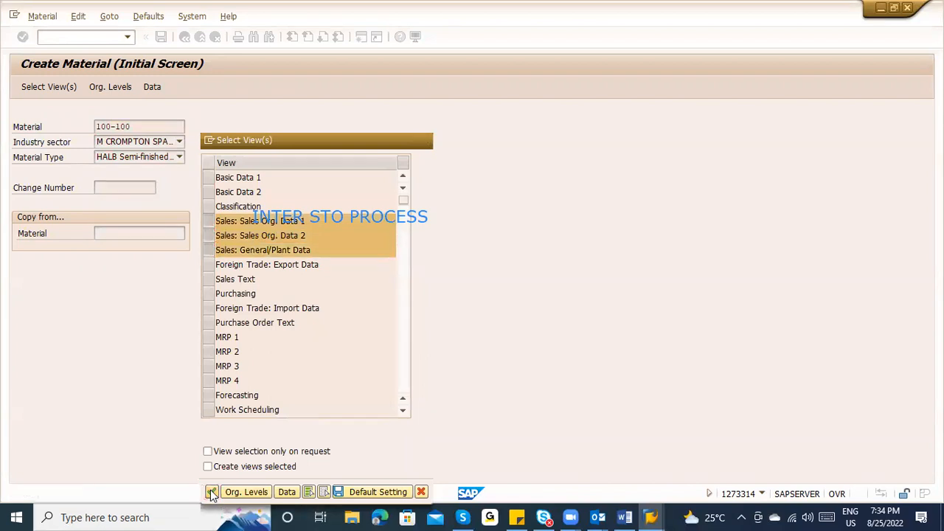
Set the organizational levels to plant 2000, sales organization 2000 and distribution channel 10, and enter the material.
{"action": "type", "text": "2000"}
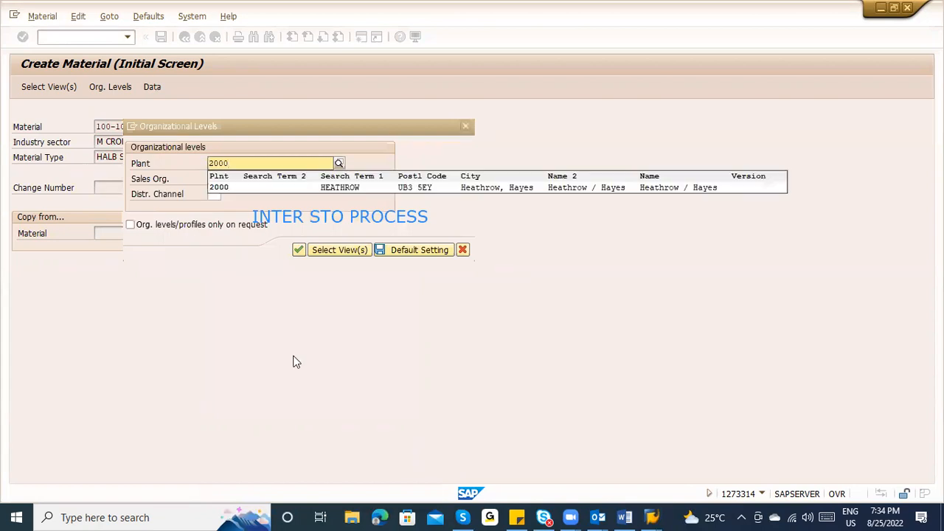
{"action": "key", "text": "Tab"}
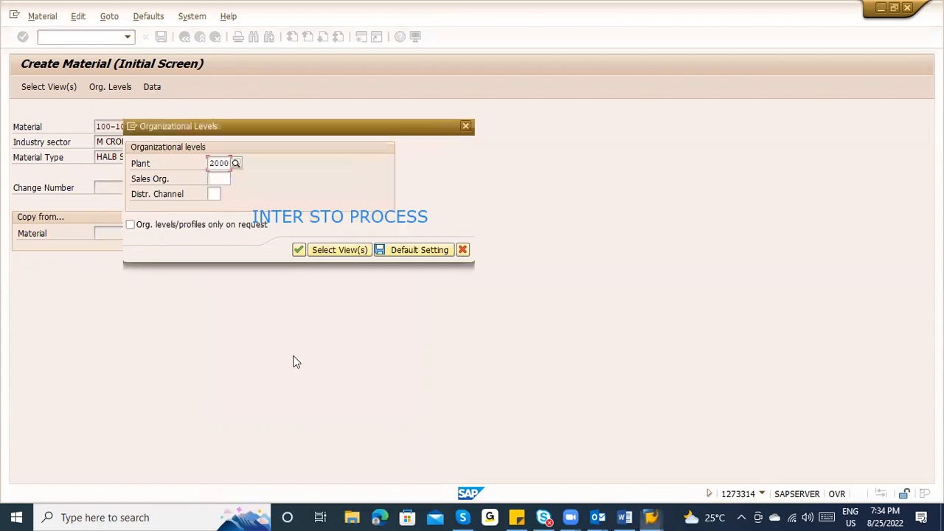
{"action": "type", "text": "2000"}
{"action": "key", "text": "Return"}
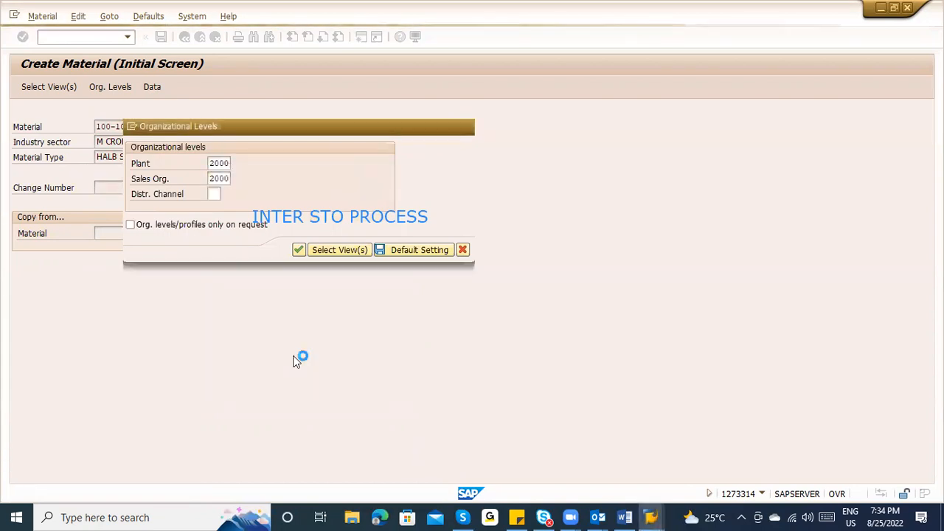
{"action": "type", "text": "2000"}
{"action": "key", "text": "Tab"}
{"action": "type", "text": "10"}
{"action": "key", "text": "Return"}
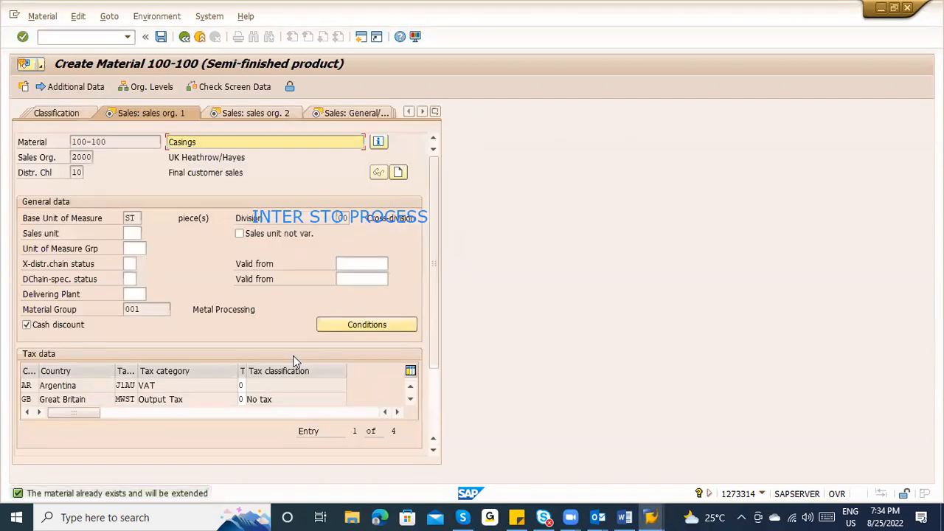
Set the item category group to NORM in the Sales Org. 2 data, pass through the General/Plant data and save the material.
{"action": "key", "text": "Return"}
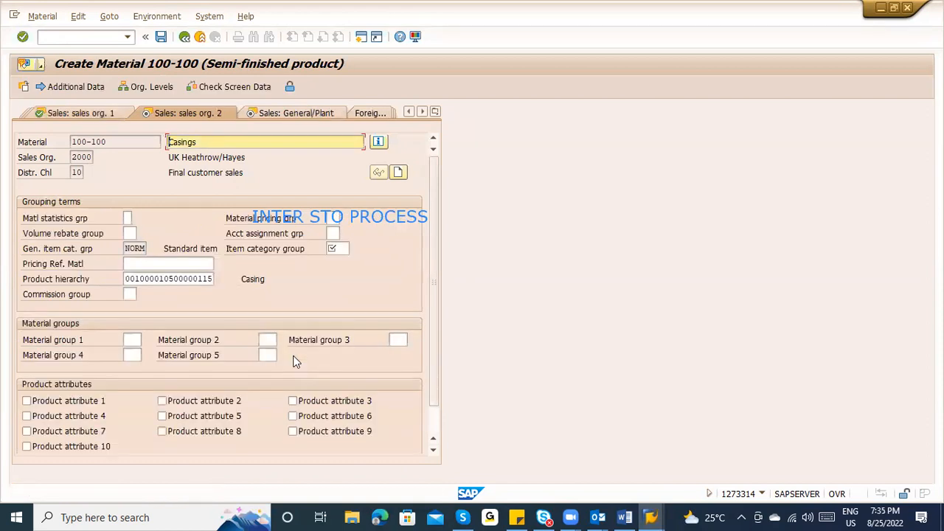
{"action": "left_click", "coordinate": [335, 248]}
{"action": "type", "text": "NORM"}
{"action": "key", "text": "Return"}
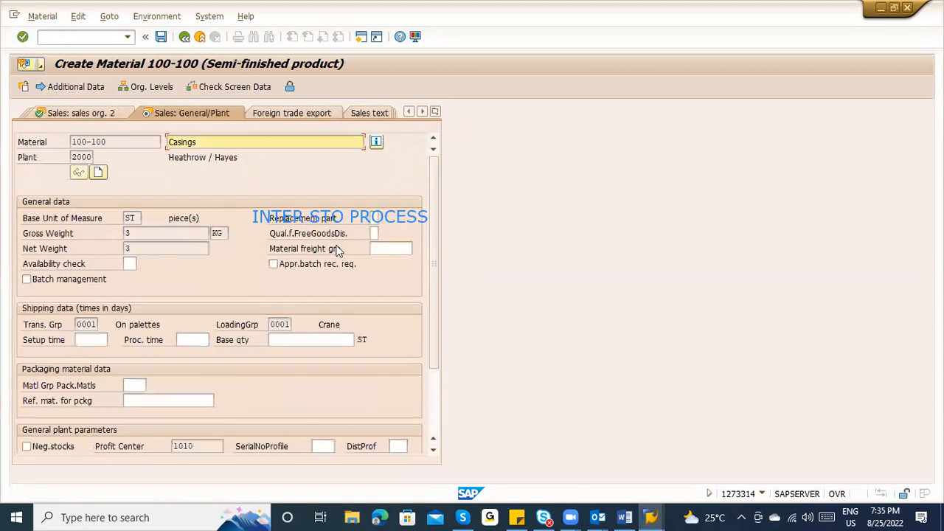
{"action": "key", "text": "Return"}
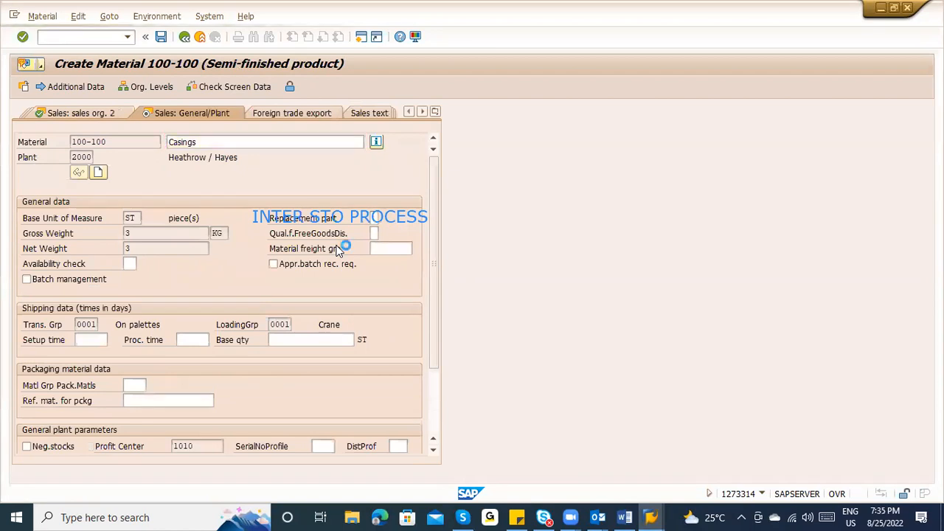
{"action": "key", "text": "Return"}
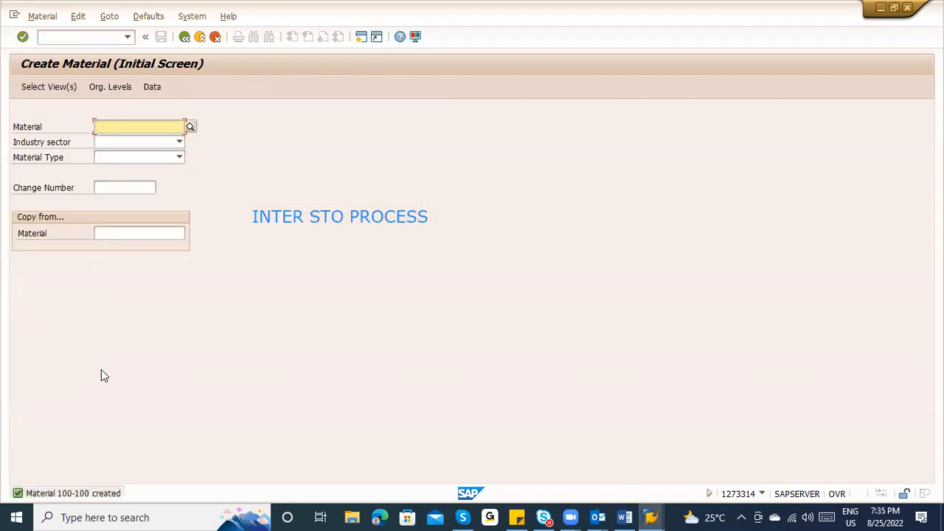
Start transaction SE16N in the display material session and list the MVKE sales data entries for material 100-100.
{"action": "key", "text": "alt+Tab"}
{"action": "key", "text": "alt+Tab"}
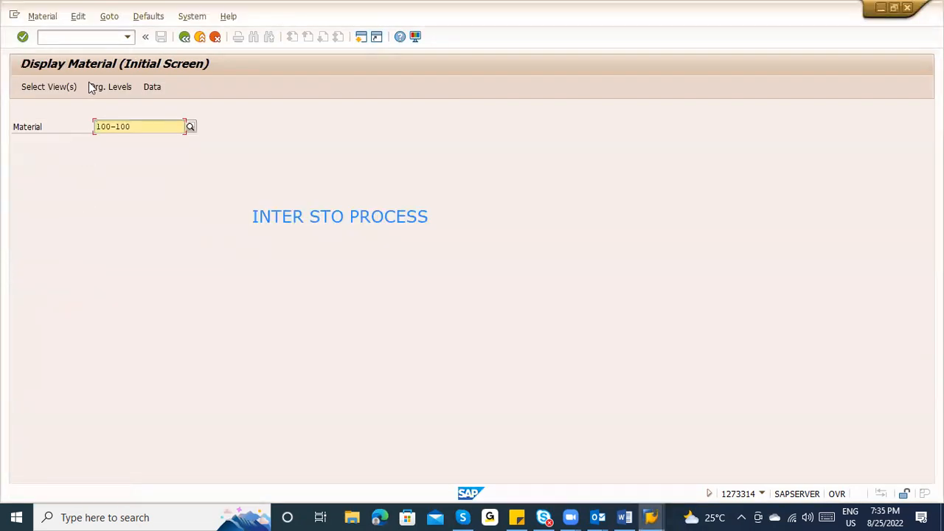
{"action": "left_click", "coordinate": [68, 37]}
{"action": "type", "text": "/nse16n"}
{"action": "key", "text": "Return"}
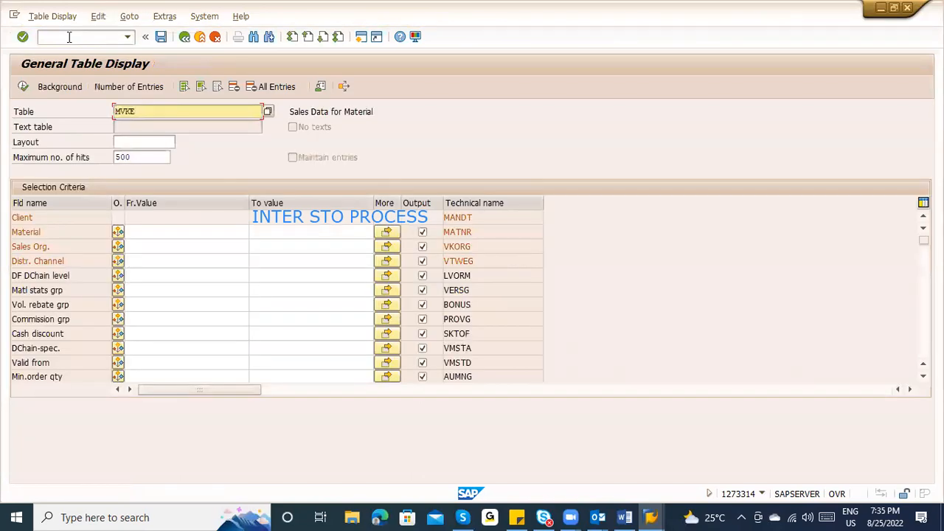
{"action": "left_click", "coordinate": [128, 231]}
{"action": "type", "text": "100-100"}
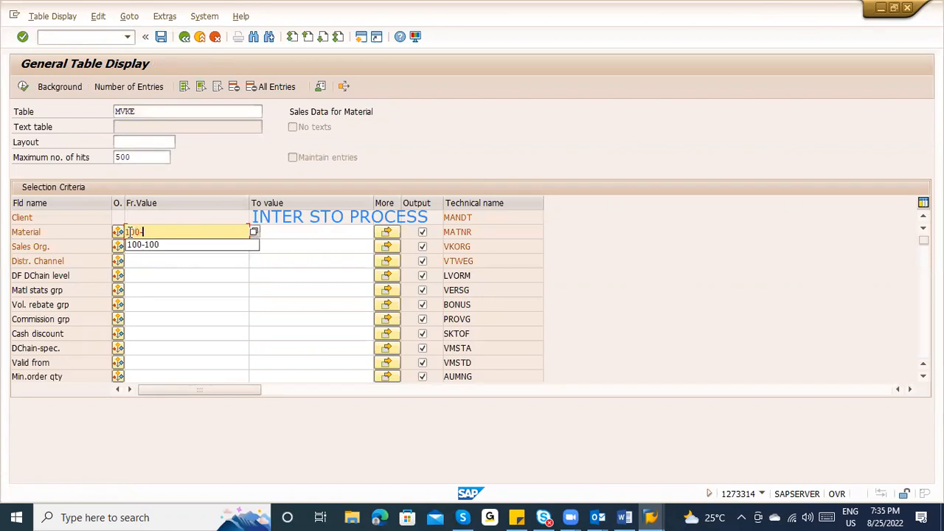
{"action": "left_click", "coordinate": [23, 87]}
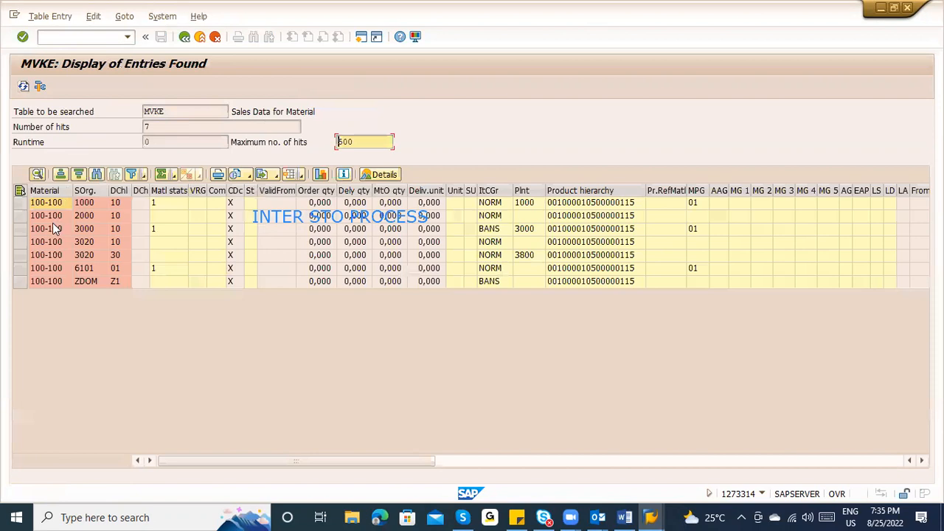
Compare the MVKE entries for sales organizations 2000 and 3000, checking their item category groups.
{"action": "left_click", "coordinate": [22, 215]}
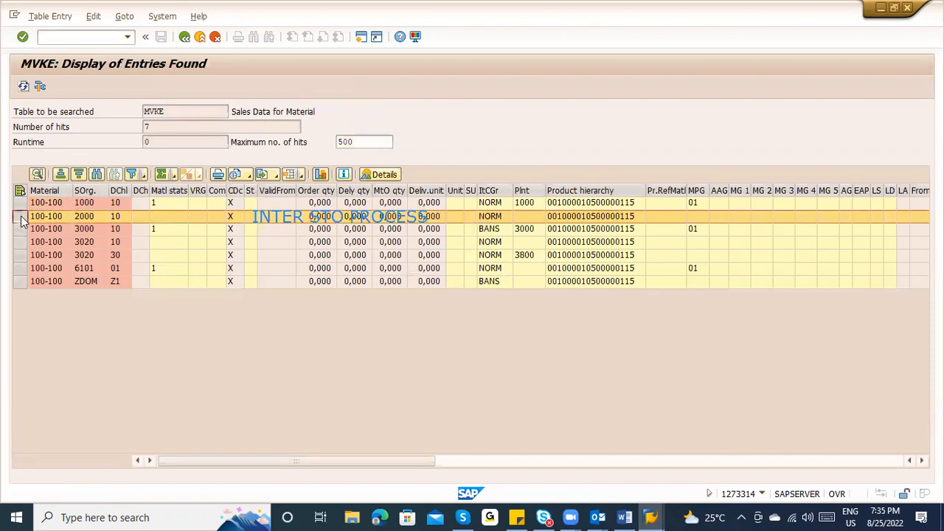
{"action": "left_click", "coordinate": [58, 209]}
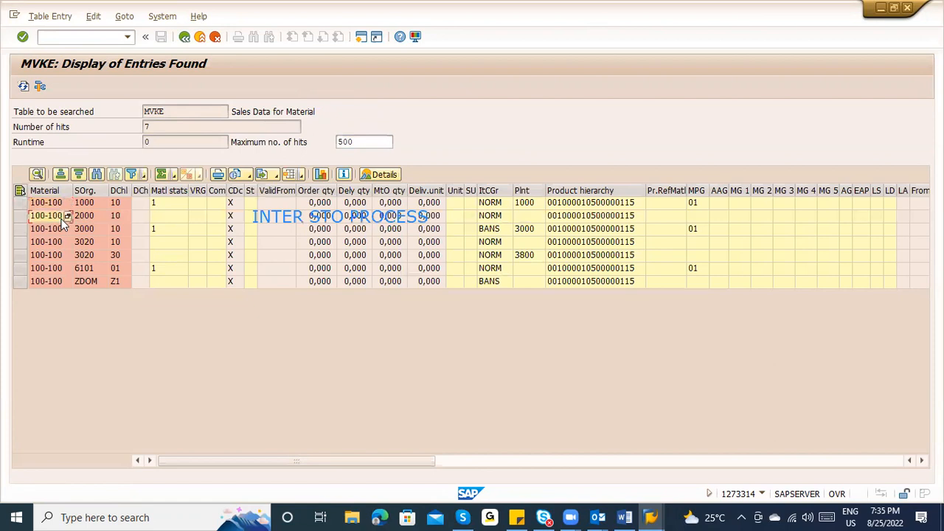
{"action": "left_click", "coordinate": [22, 215]}
{"action": "left_click", "coordinate": [21, 229]}
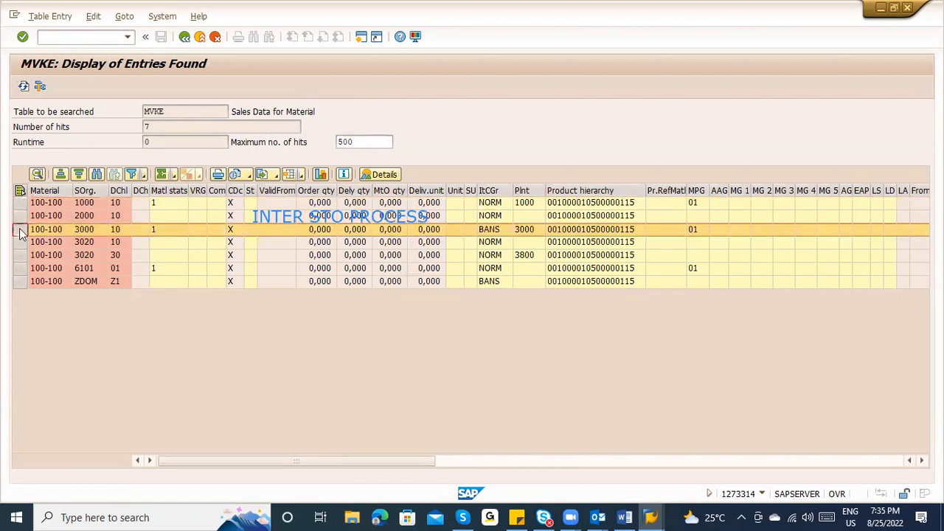
Start transaction MM02 for material 100-100 and choose the Sales Org. Data 1, Sales Org. Data 2 and Sales: General/Plant Data views.
{"action": "left_click", "coordinate": [98, 37]}
{"action": "type", "text": "/nmm02"}
{"action": "key", "text": "Return"}
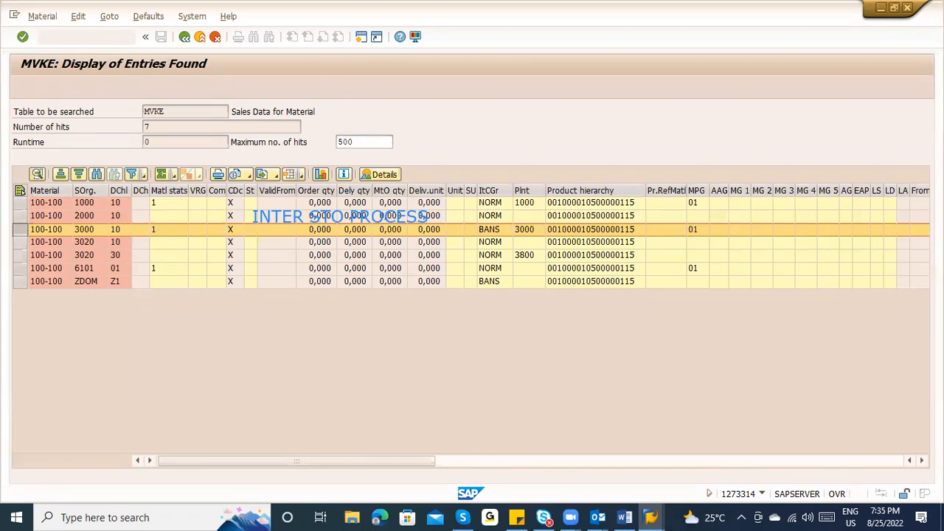
{"action": "key", "text": "alt+Tab"}
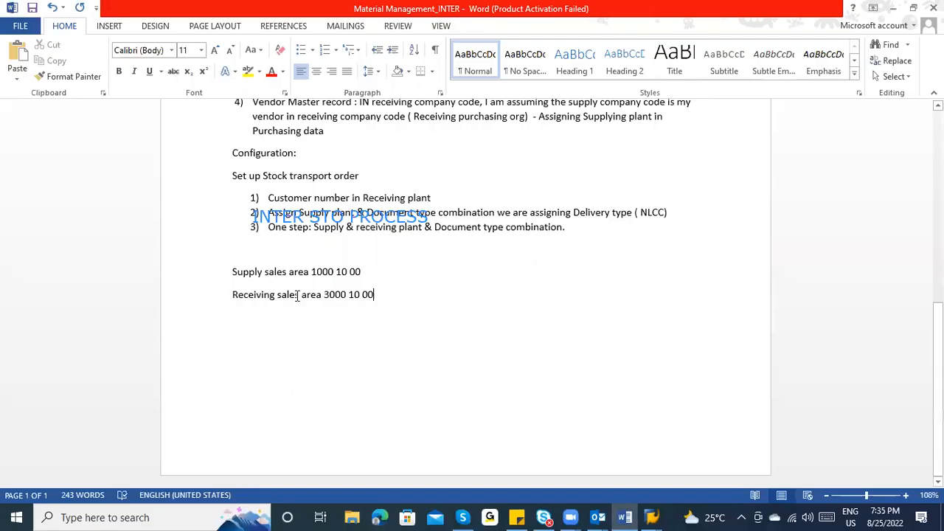
{"action": "key", "text": "alt+Tab"}
{"action": "key", "text": "Return"}
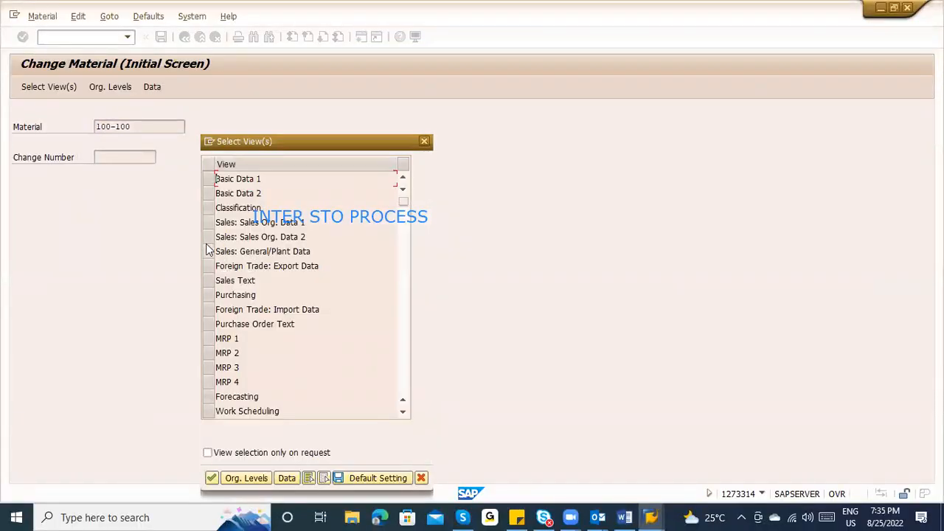
{"action": "left_click", "coordinate": [208, 236]}
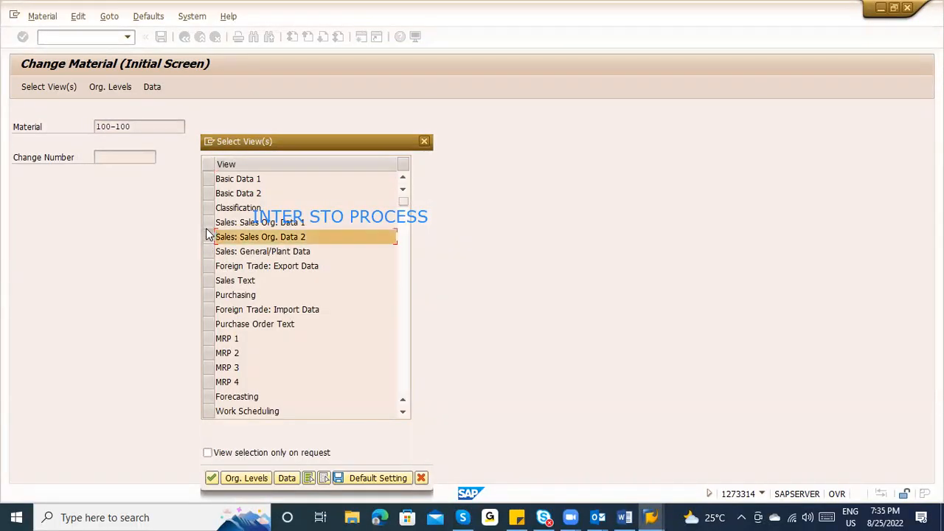
{"action": "left_click", "coordinate": [207, 222]}
{"action": "left_click", "coordinate": [209, 251]}
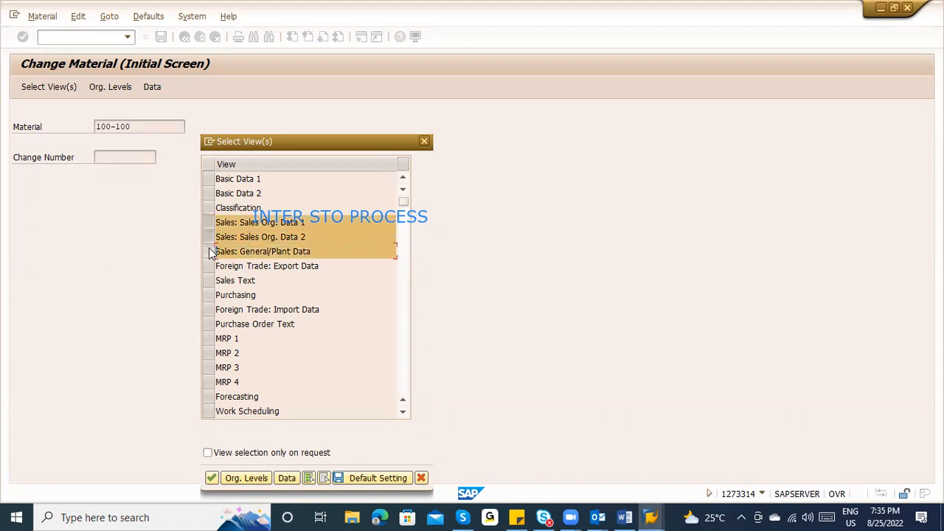
Open the chosen views for plant 3000, sales organization 3000 and distribution channel 10.
{"action": "key", "text": "Return"}
{"action": "type", "text": "3000"}
{"action": "key", "text": "Tab"}
{"action": "type", "text": "3000"}
{"action": "key", "text": "Tab"}
{"action": "type", "text": "10"}
{"action": "key", "text": "Return"}
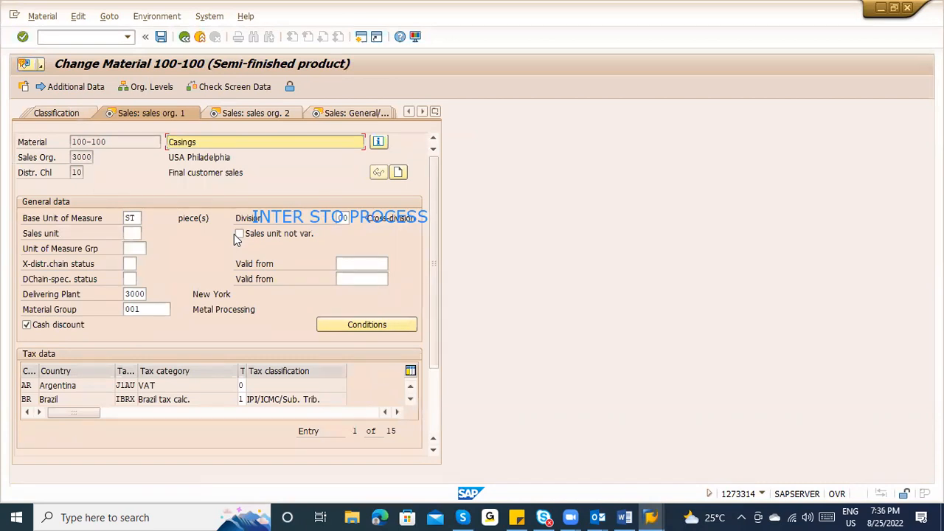
Check the delivering plant in the Sales Org. 1 data and return to the Sales Org. 2 data.
{"action": "key", "text": "Return"}
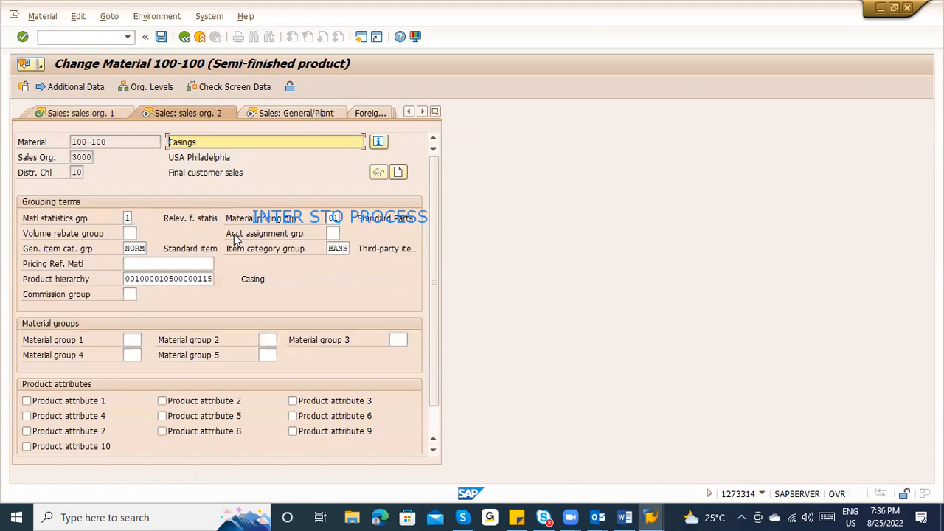
{"action": "left_click", "coordinate": [92, 115]}
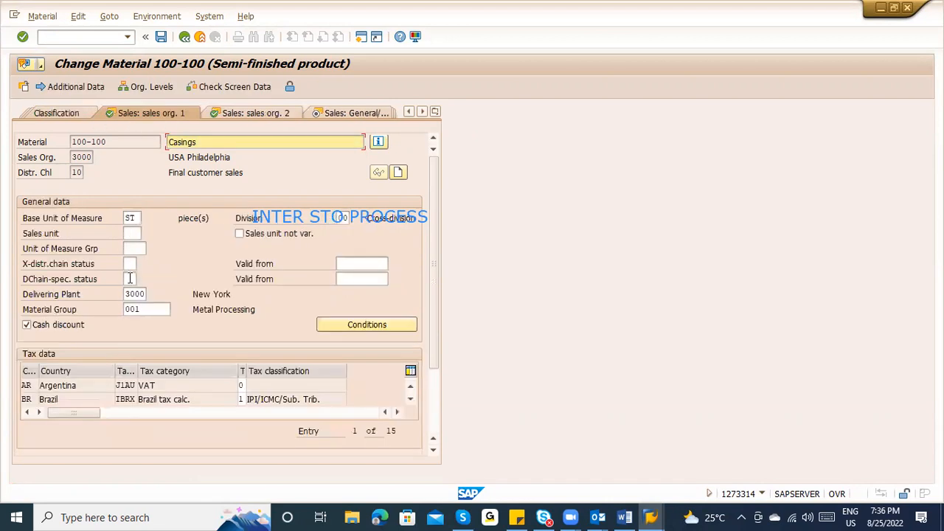
{"action": "left_click_drag", "start_coordinate": [125, 294], "coordinate": [152, 293]}
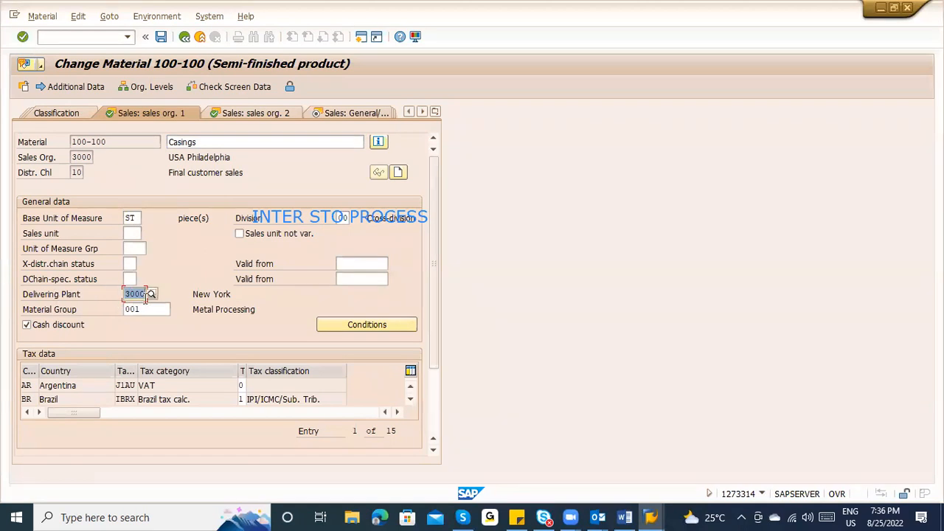
{"action": "key", "text": "Return"}
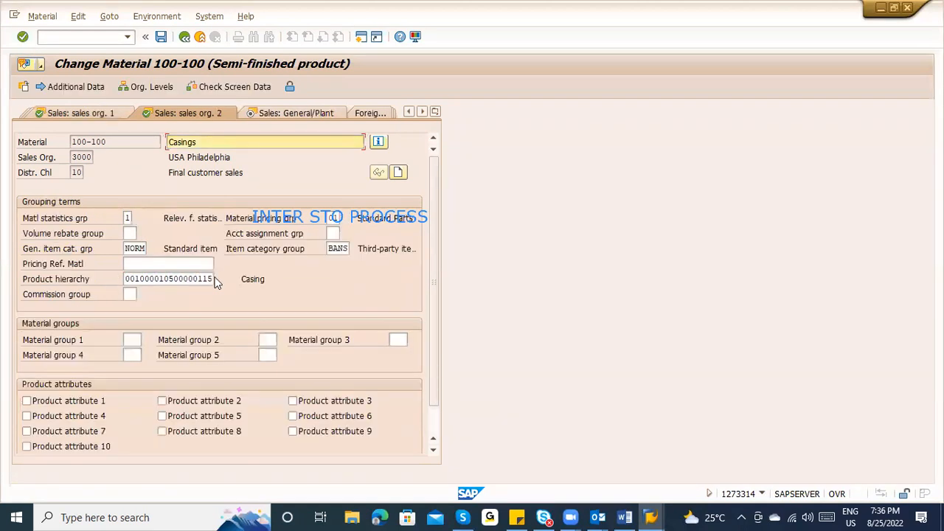
Change the item category group for sales organization 3000 to NORM and save the material.
{"action": "left_click", "coordinate": [328, 249]}
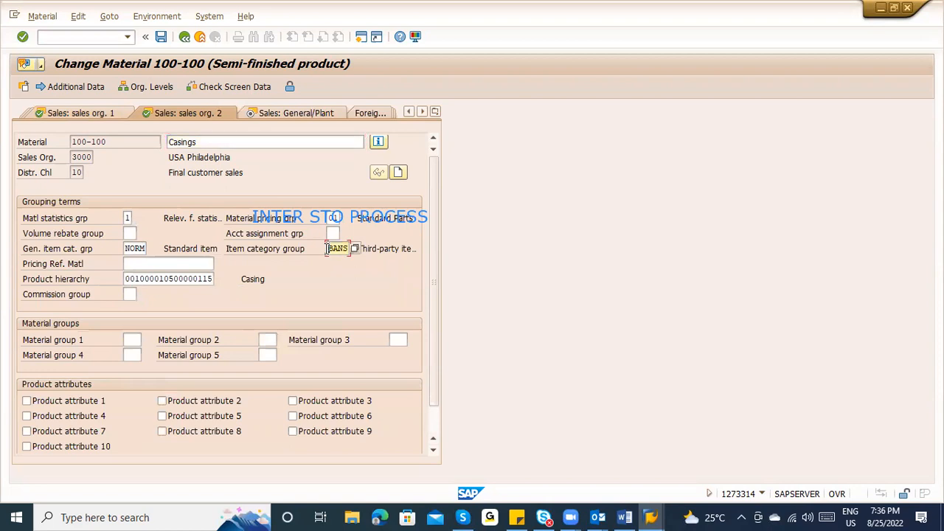
{"action": "key", "text": "Delete"}
{"action": "key", "text": "Delete"}
{"action": "type", "text": "NORM"}
{"action": "key", "text": "Return"}
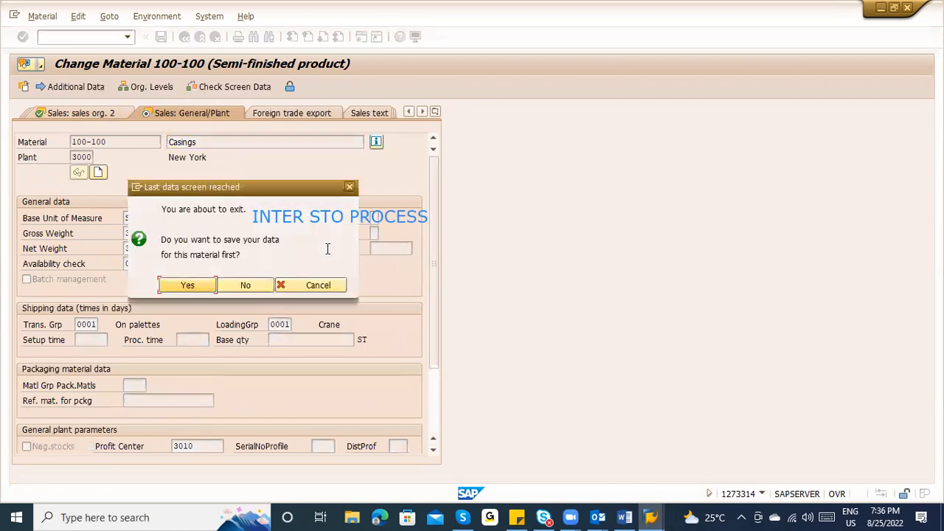
{"action": "key", "text": "Return"}
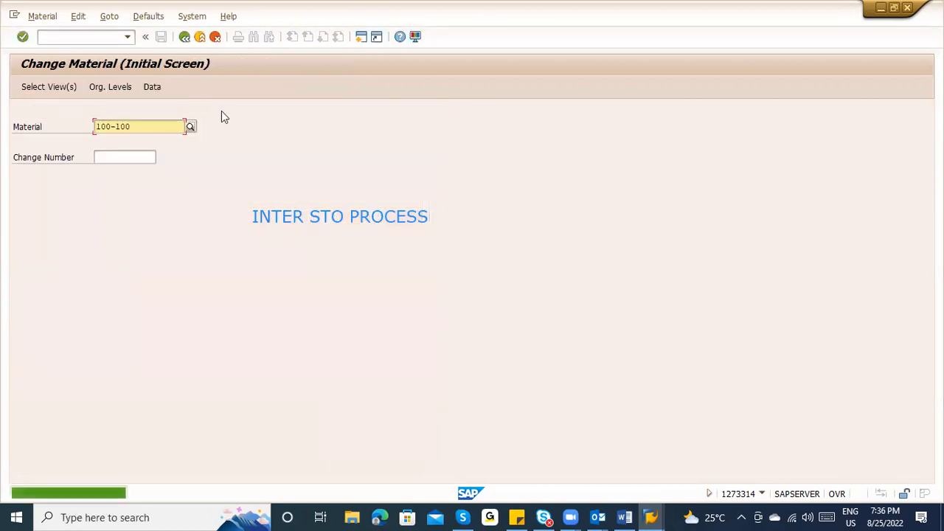
Review the material master prerequisites in the Word document and return to SAP.
{"action": "left_click", "coordinate": [67, 41]}
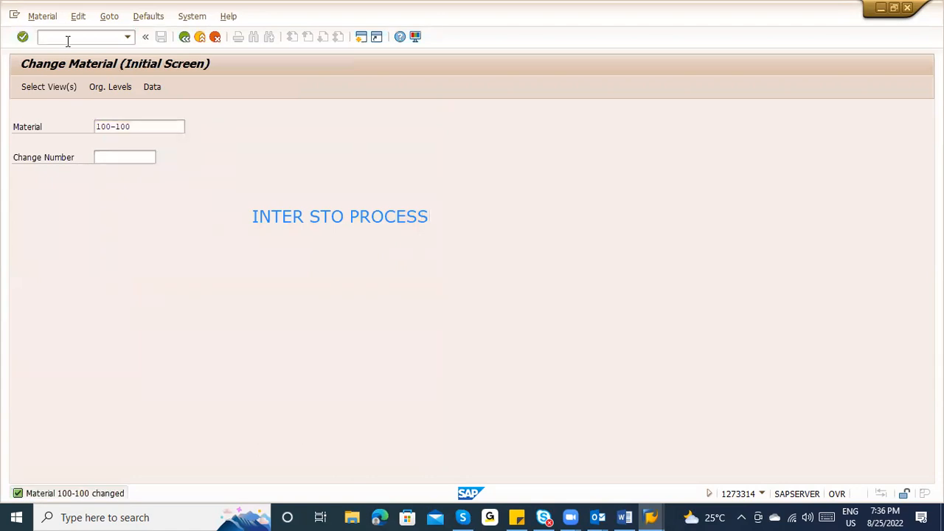
{"action": "key", "text": "alt+Tab"}
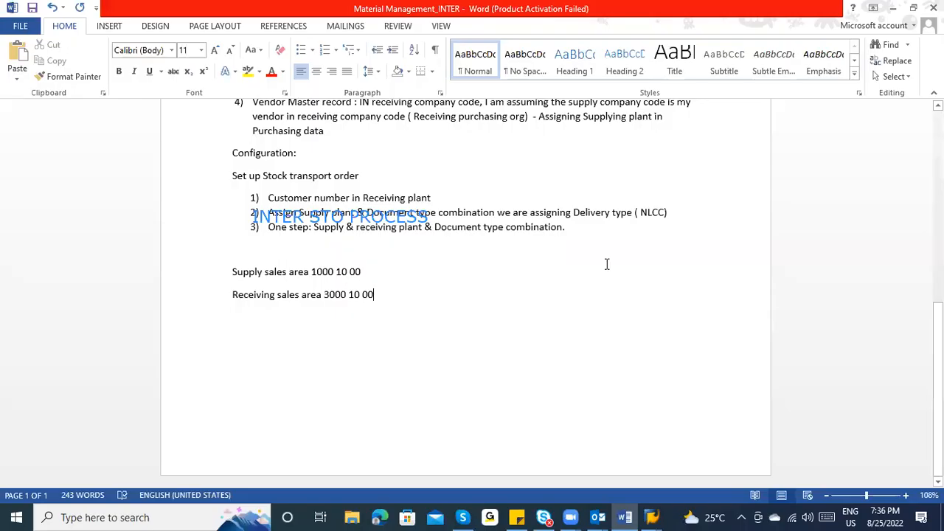
{"action": "scroll", "coordinate": [453, 386], "scroll_direction": "up", "scroll_amount": 9}
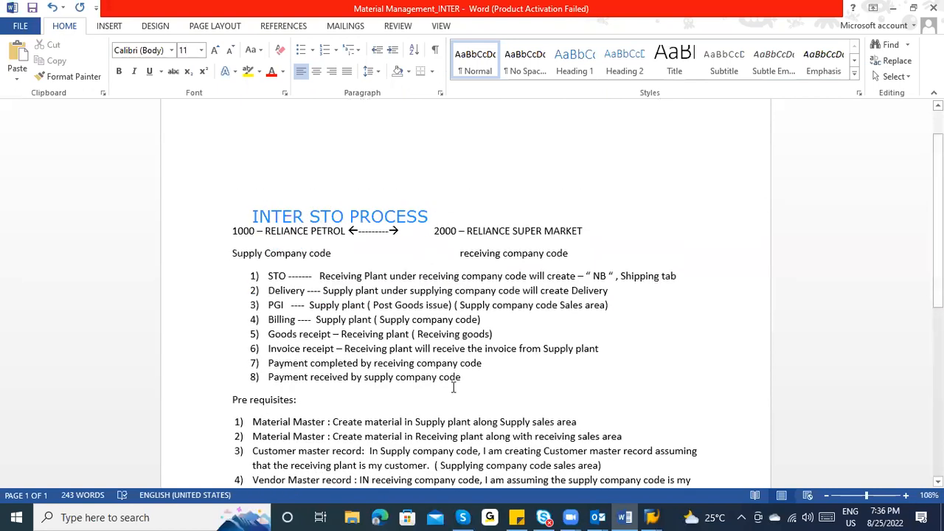
{"action": "left_click", "coordinate": [333, 431]}
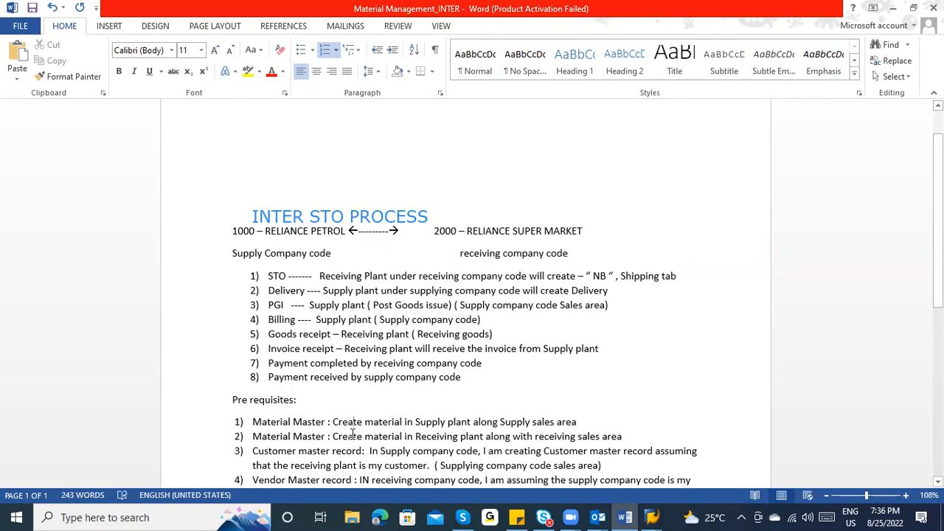
{"action": "key", "text": "alt+Tab"}
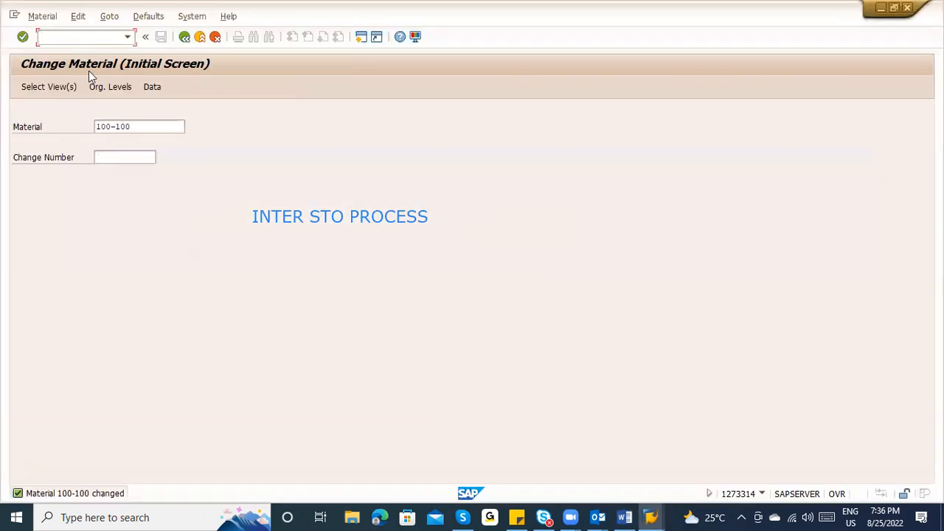
Start creating material 100-100 in MM01 with the industry sector and material type from its master record.
{"action": "left_click", "coordinate": [62, 37]}
{"action": "type", "text": "/nmm01"}
{"action": "key", "text": "Return"}
{"action": "type", "text": "100-100"}
{"action": "key", "text": "Return"}
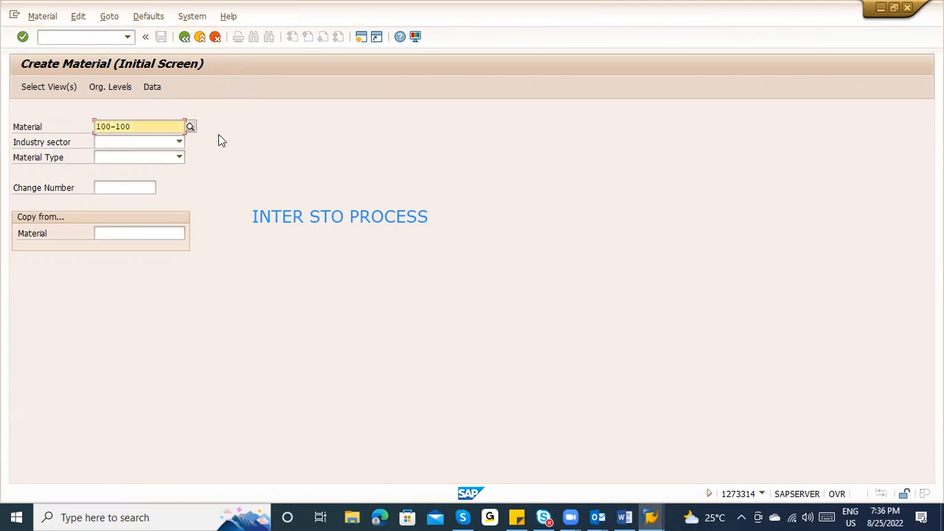
{"action": "key", "text": "Return"}
{"action": "key", "text": "Return"}
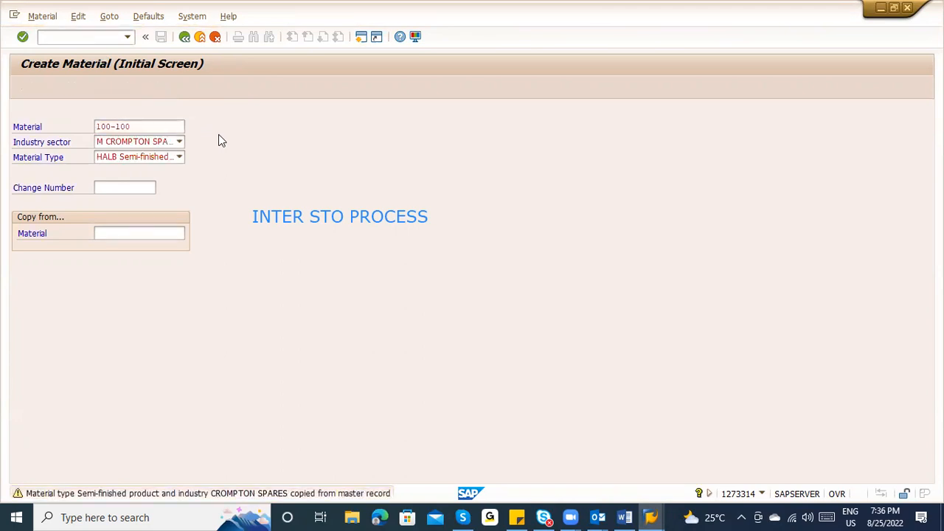
Select the Basic Data 1 and 2, Sales Org. Data 1 and 2, Sales: General/Plant Data and Purchasing views.
{"action": "left_click", "coordinate": [209, 192]}
{"action": "left_click", "coordinate": [209, 178]}
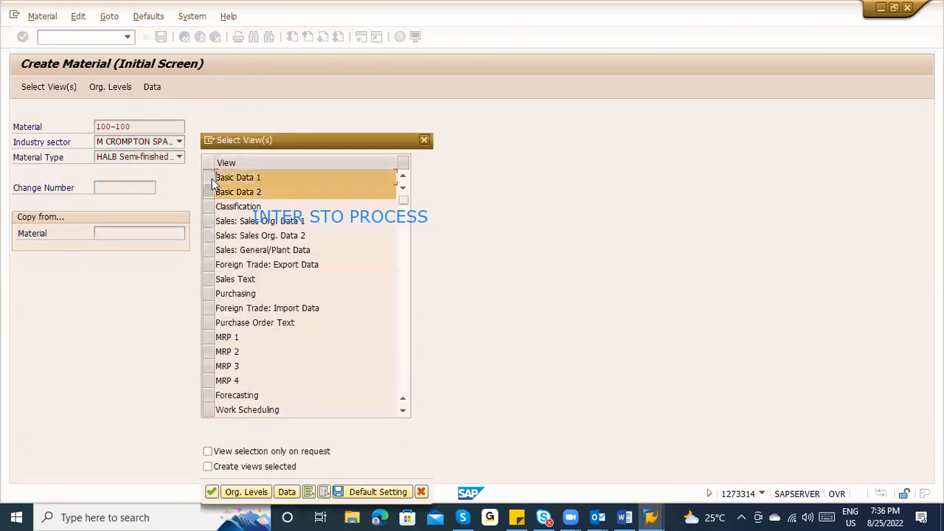
{"action": "left_click", "coordinate": [213, 222]}
{"action": "left_click", "coordinate": [212, 235]}
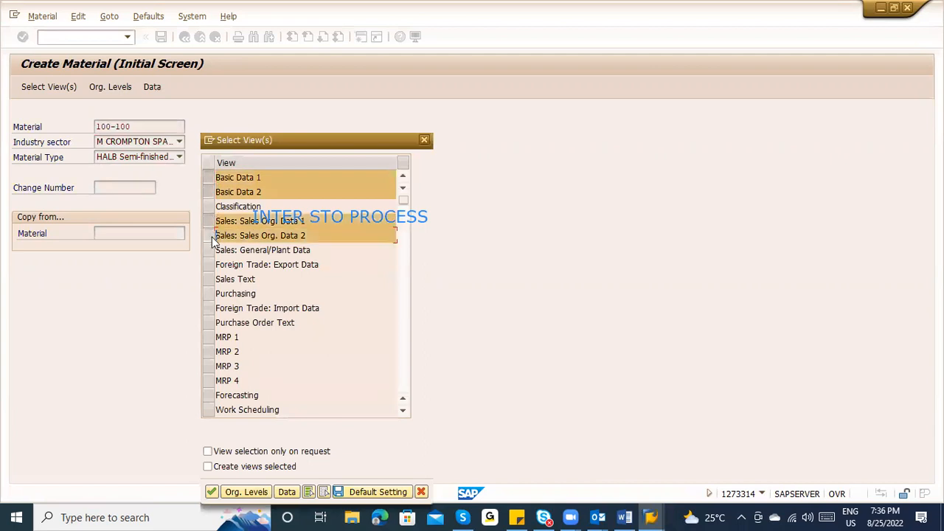
{"action": "left_click", "coordinate": [213, 250]}
{"action": "left_click", "coordinate": [209, 293]}
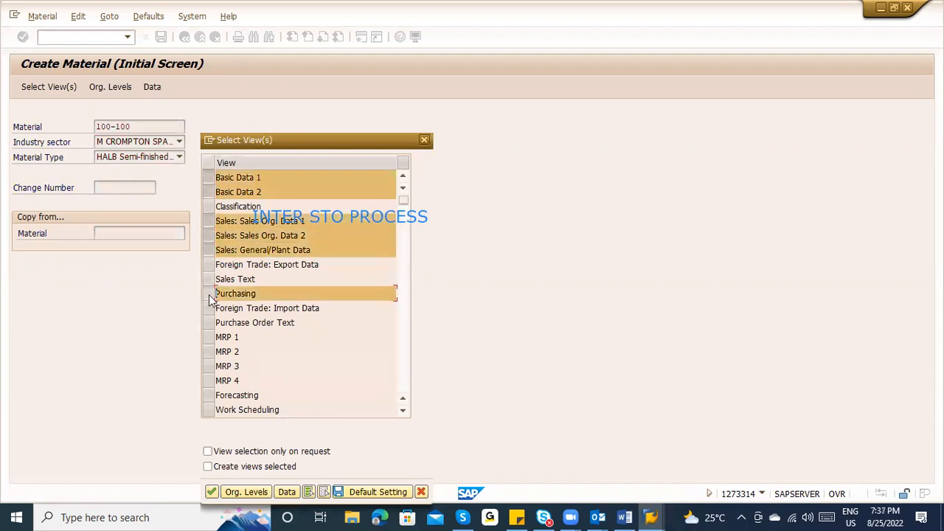
Add the General Plant Data / Storage 1 and 2 and Accounting 1 and 2 views, review the selection and leave material creation.
{"action": "left_click", "coordinate": [403, 373]}
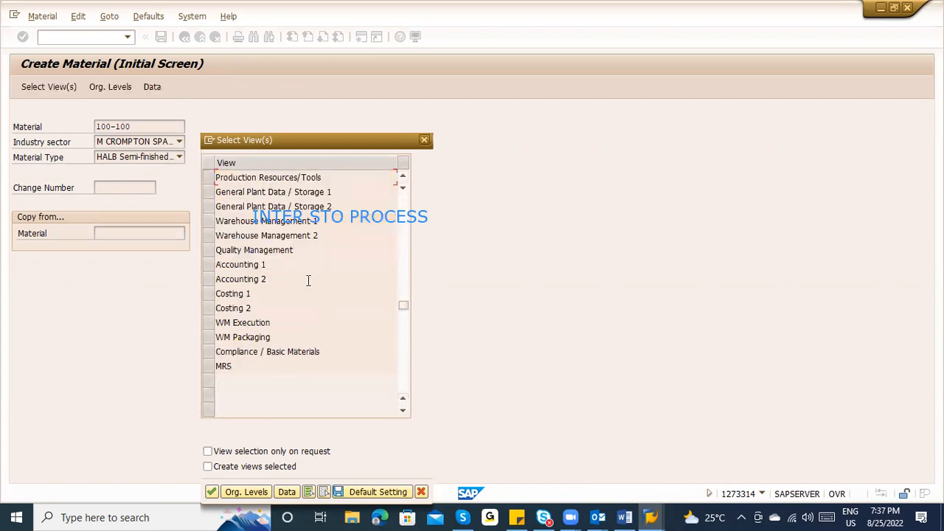
{"action": "left_click", "coordinate": [209, 192]}
{"action": "left_click", "coordinate": [208, 206]}
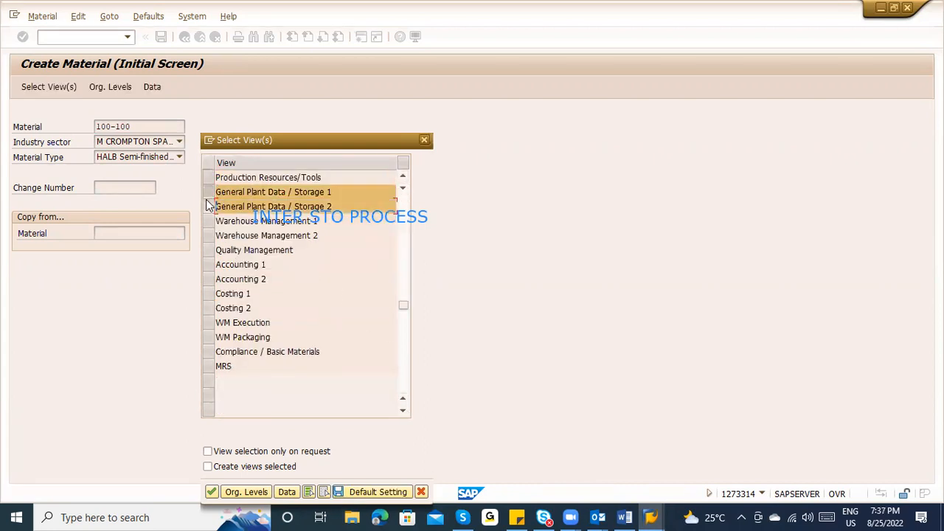
{"action": "left_click", "coordinate": [210, 268]}
{"action": "left_click", "coordinate": [210, 279]}
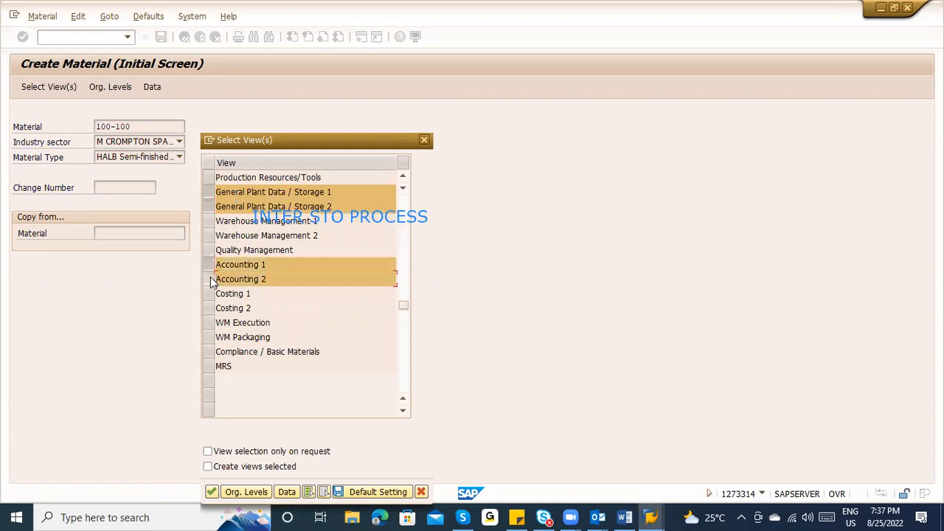
{"action": "left_click", "coordinate": [402, 281]}
{"action": "left_click", "coordinate": [403, 274]}
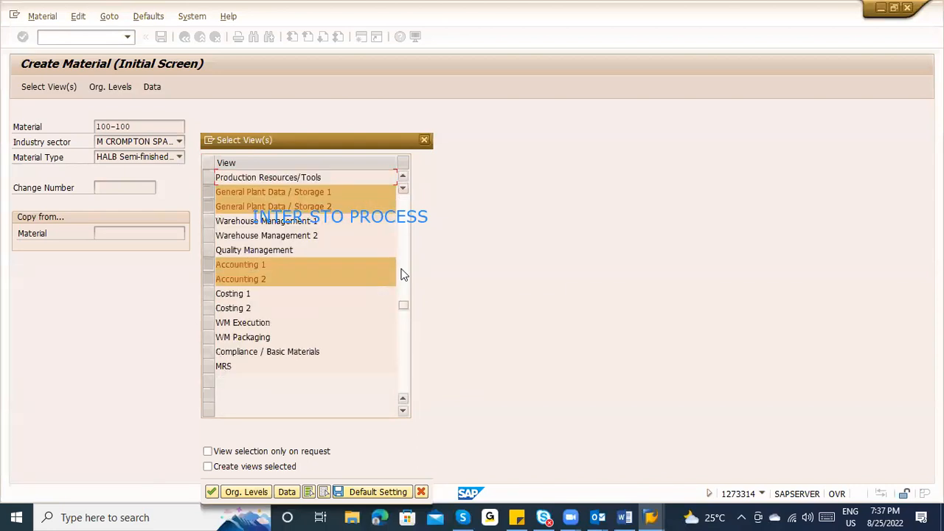
{"action": "left_click", "coordinate": [403, 274]}
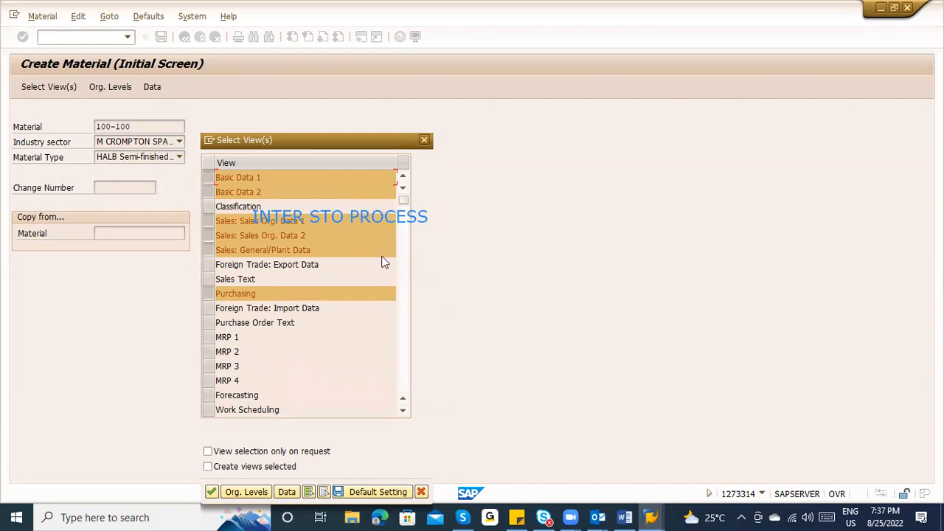
{"action": "key", "text": "Escape"}
{"action": "key", "text": "Escape"}
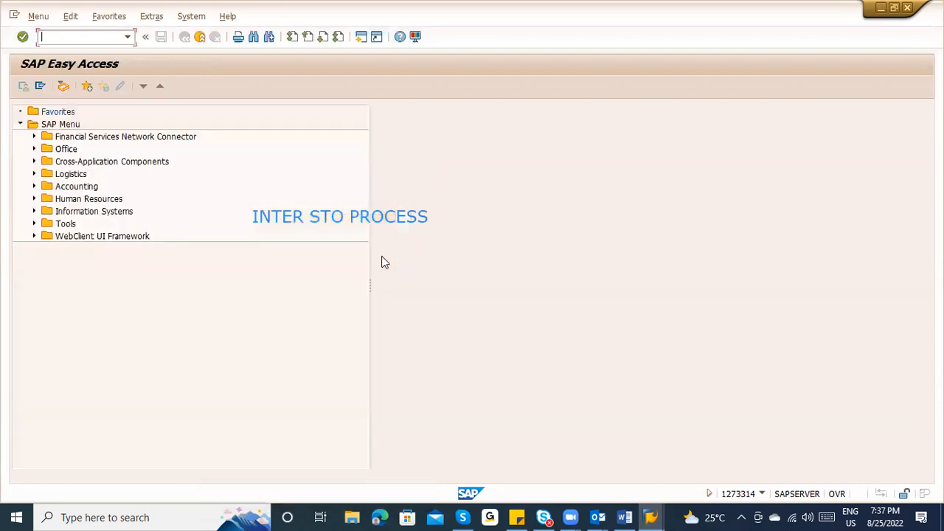
Append "– 3000 ( Receiving plant )" to the receiving sales area line at the end of the Word document.
{"action": "left_click", "coordinate": [624, 517]}
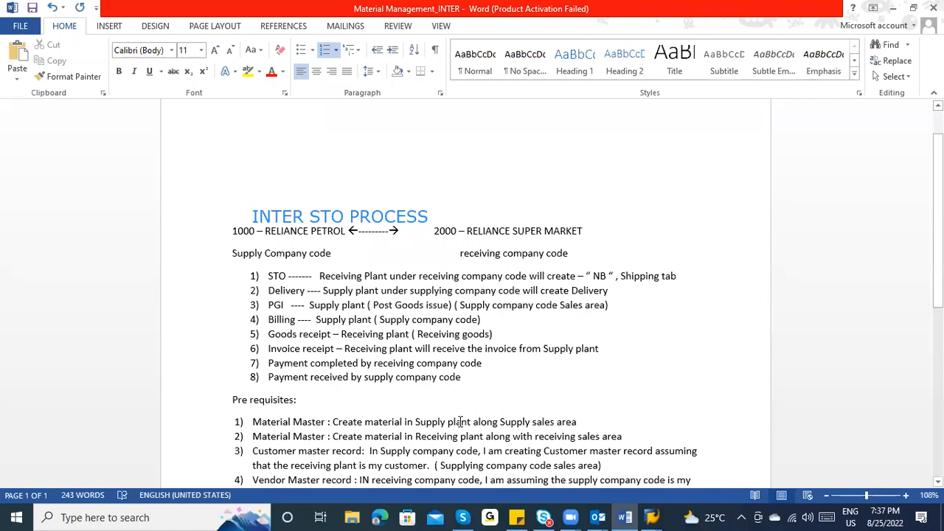
{"action": "left_click_drag", "start_coordinate": [937, 221], "coordinate": [937, 261]}
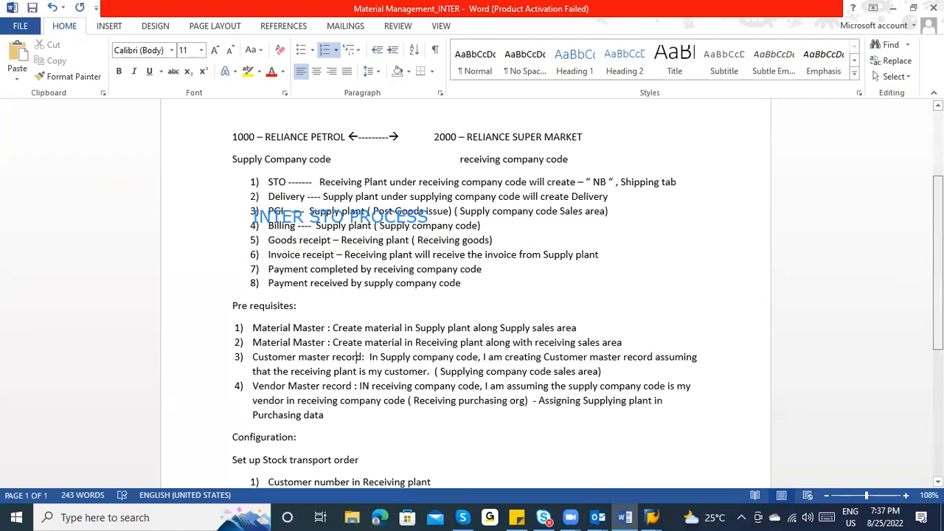
{"action": "scroll", "coordinate": [361, 311], "scroll_direction": "down", "scroll_amount": 2}
{"action": "scroll", "coordinate": [332, 427], "scroll_direction": "down", "scroll_amount": 3}
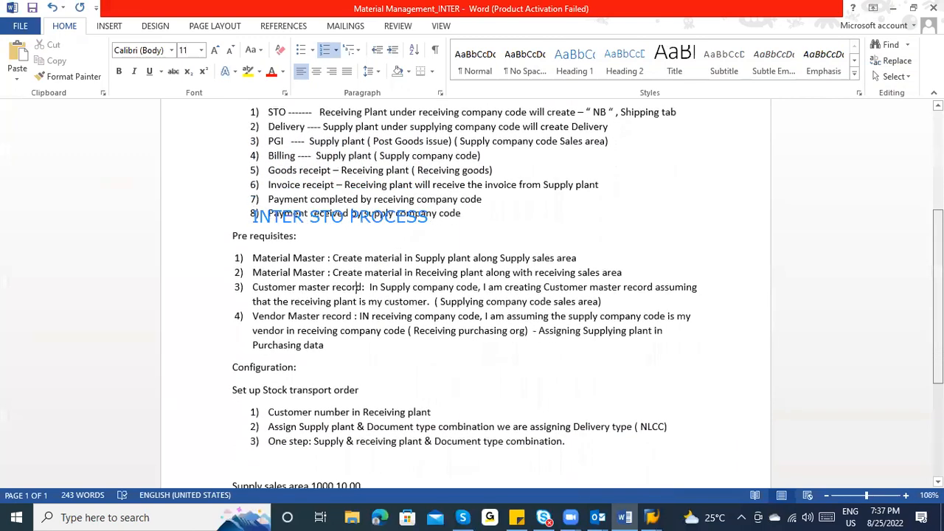
{"action": "scroll", "coordinate": [331, 427], "scroll_direction": "down", "scroll_amount": 2}
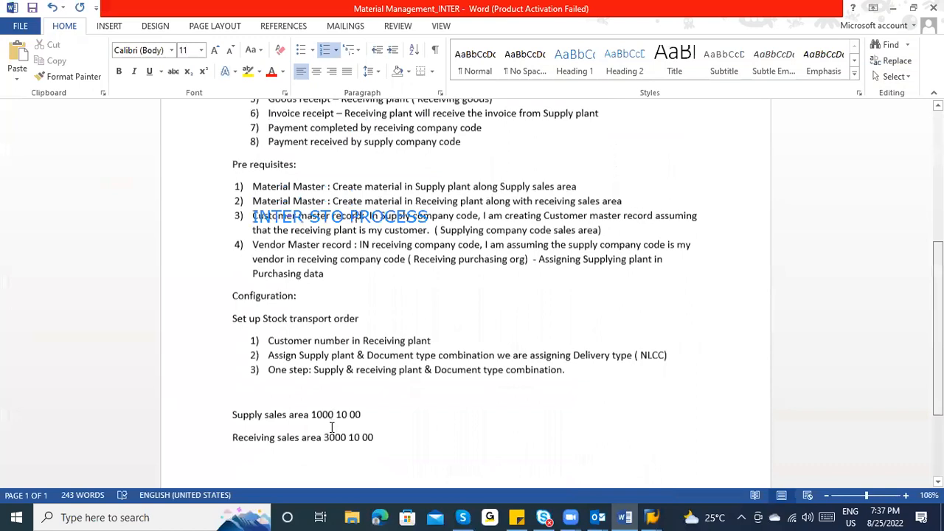
{"action": "left_click", "coordinate": [391, 428]}
{"action": "type", "text": "- 3000 "}
{"action": "type", "text": "*"}
{"action": "key", "text": "BackSpace"}
{"action": "type", "text": "9 "}
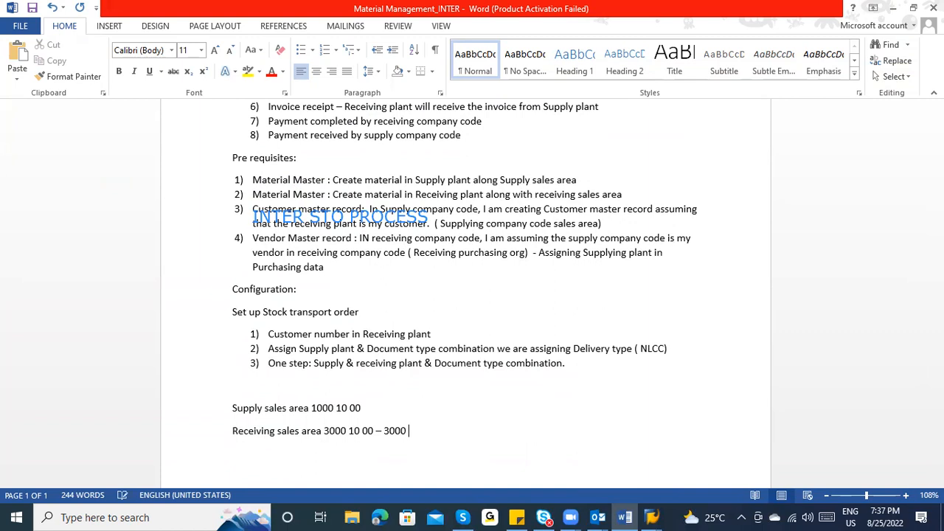
{"action": "type", "text": "Receiving plant"}
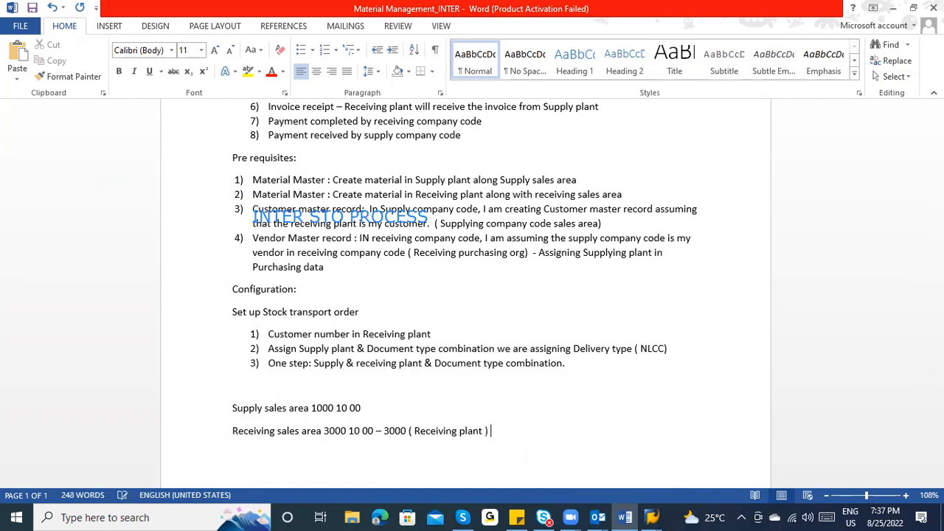
Return to SAP and open the SAP Reference IMG through SPRO.
{"action": "key", "text": "alt+Tab"}
{"action": "type", "text": "spro"}
{"action": "key", "text": "Return"}
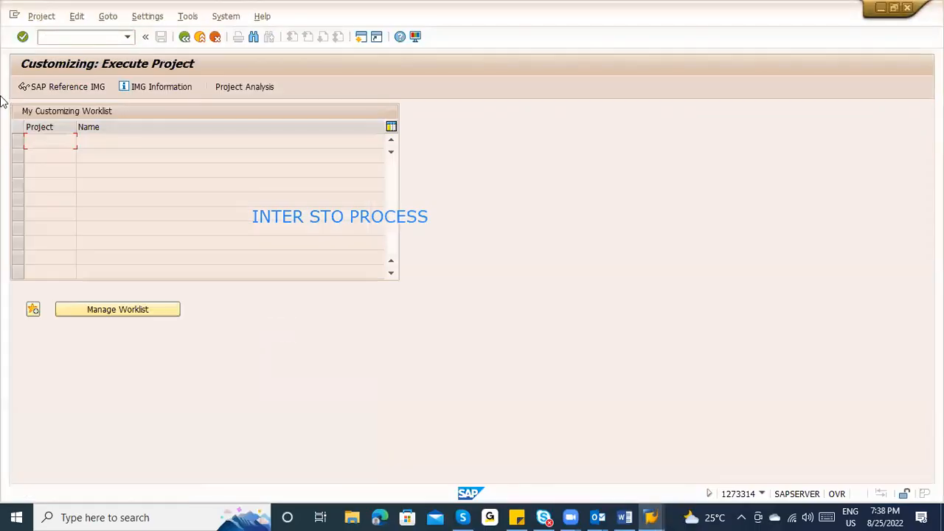
{"action": "left_click", "coordinate": [56, 90]}
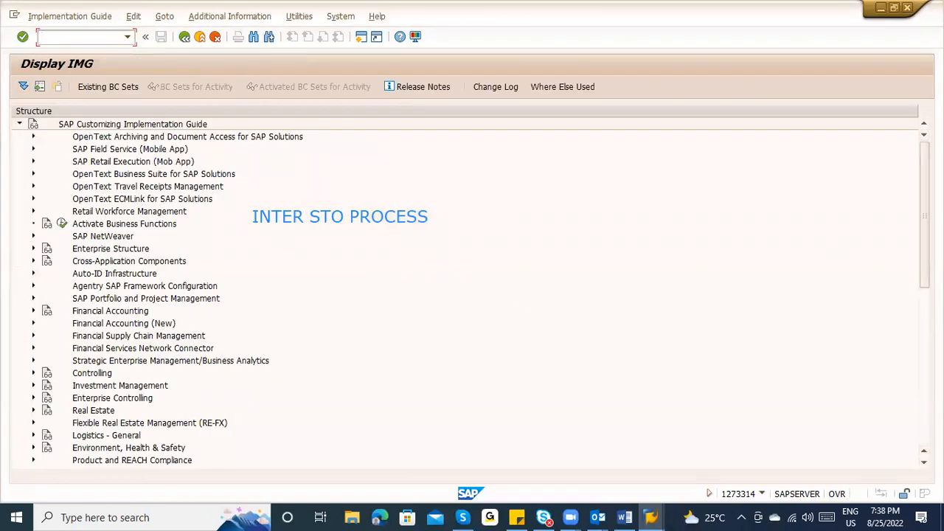
Open Define Shipping Data for Plants under Materials Management, Purchasing, Purchase Order, Set up Stock Transport Order.
{"action": "scroll", "coordinate": [333, 280], "scroll_direction": "down", "scroll_amount": 9}
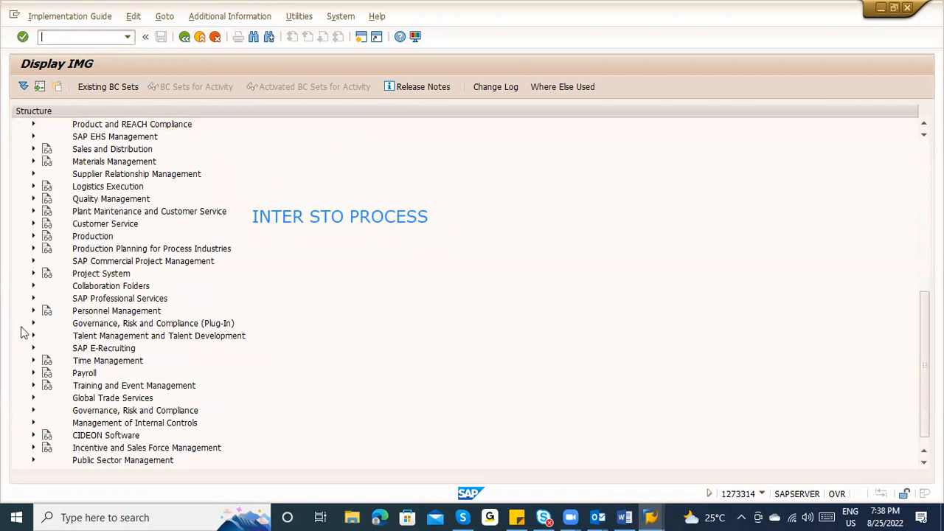
{"action": "left_click", "coordinate": [32, 161]}
{"action": "left_click", "coordinate": [47, 199]}
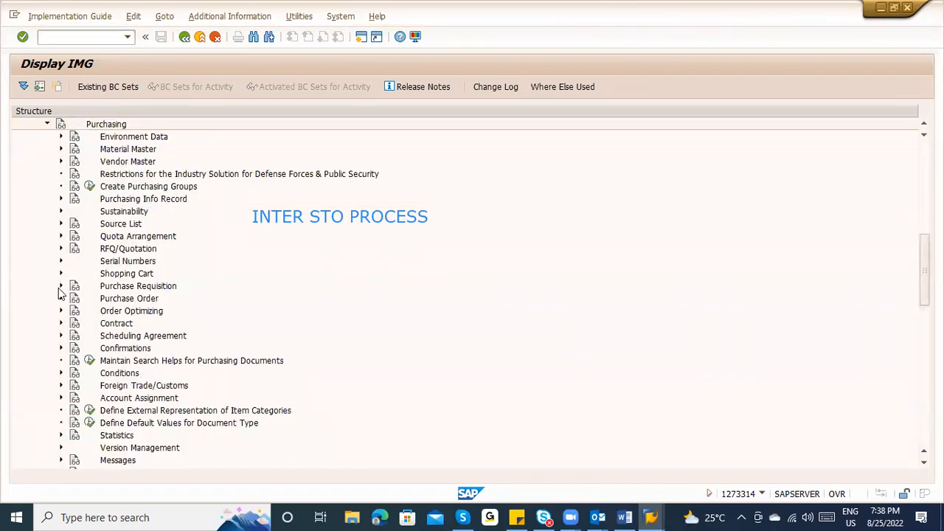
{"action": "left_click", "coordinate": [61, 298]}
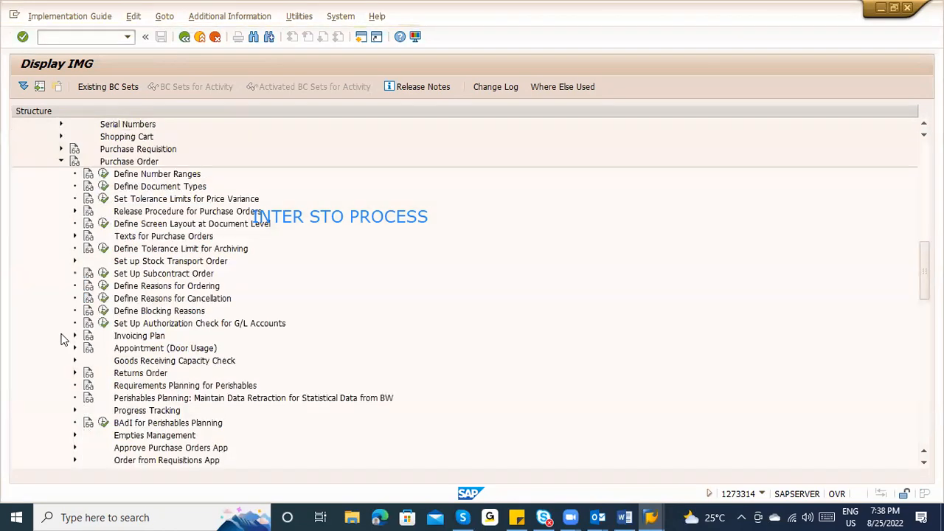
{"action": "left_click", "coordinate": [74, 261]}
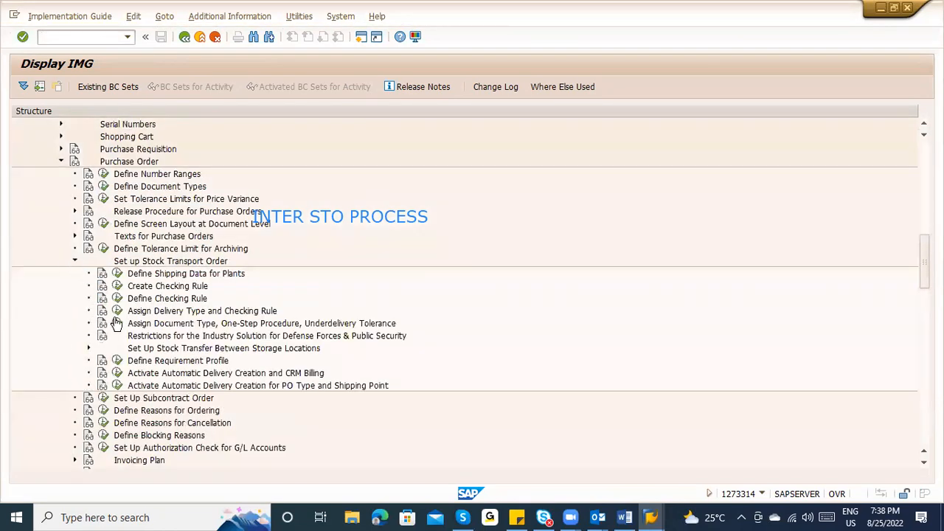
{"action": "left_click", "coordinate": [115, 273]}
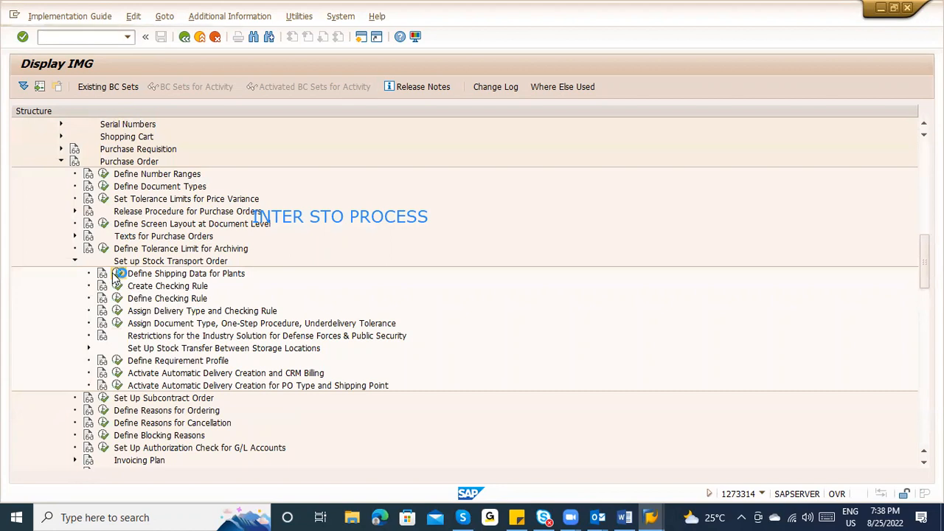
Check the stock transport order configuration notes in the Word document and return to the plant overview in SAP.
{"action": "key", "text": "alt+Tab"}
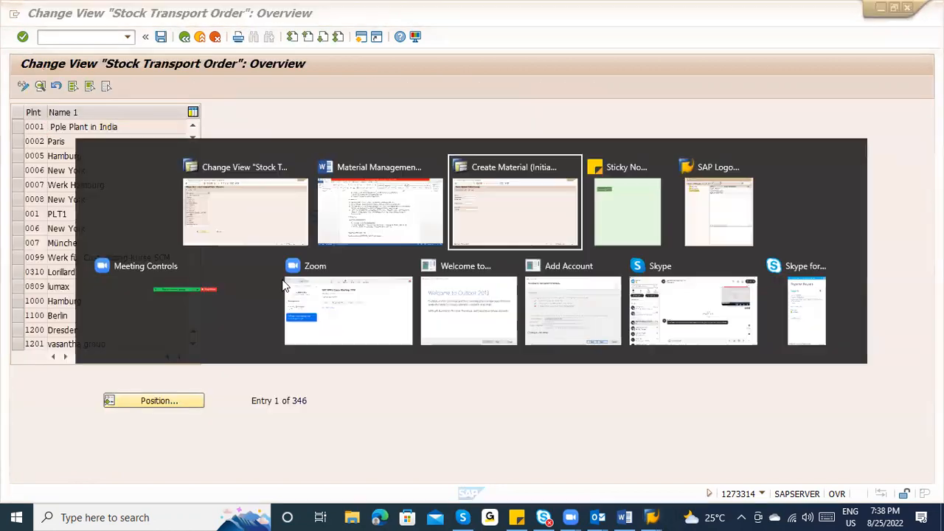
{"action": "key", "text": "alt+Tab"}
{"action": "key", "text": "alt+Tab"}
{"action": "key", "text": "alt+Tab"}
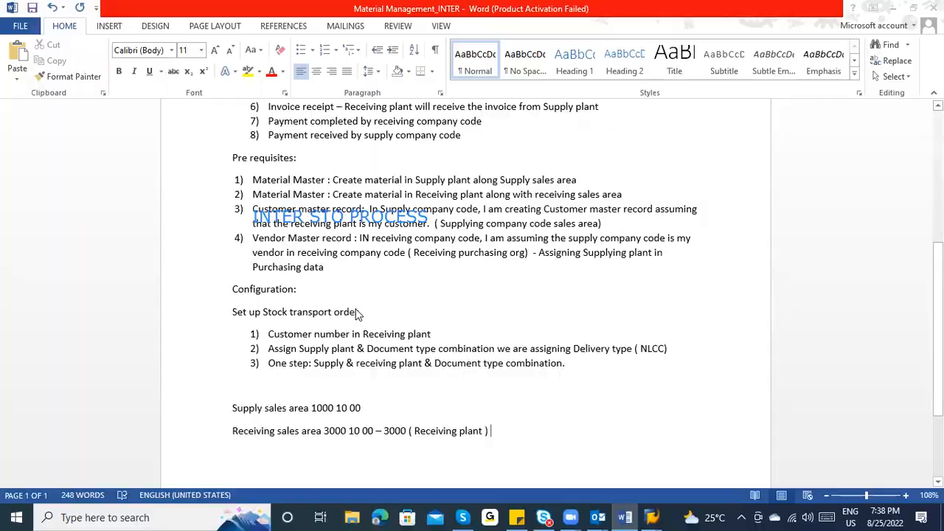
{"action": "key", "text": "alt+Tab"}
Open the stock transport order details of plant 3000, copy its customer number and return to the overview.
{"action": "left_click", "coordinate": [165, 404]}
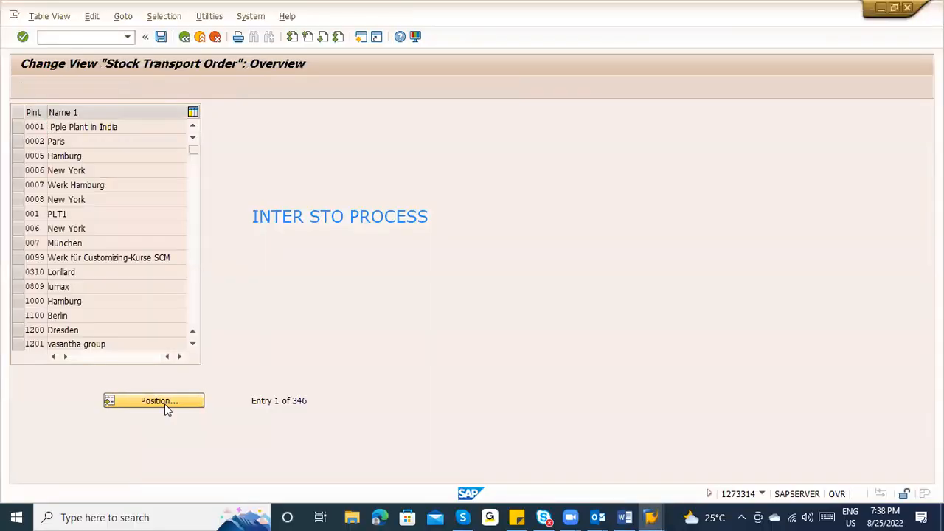
{"action": "type", "text": "3000"}
{"action": "key", "text": "Return"}
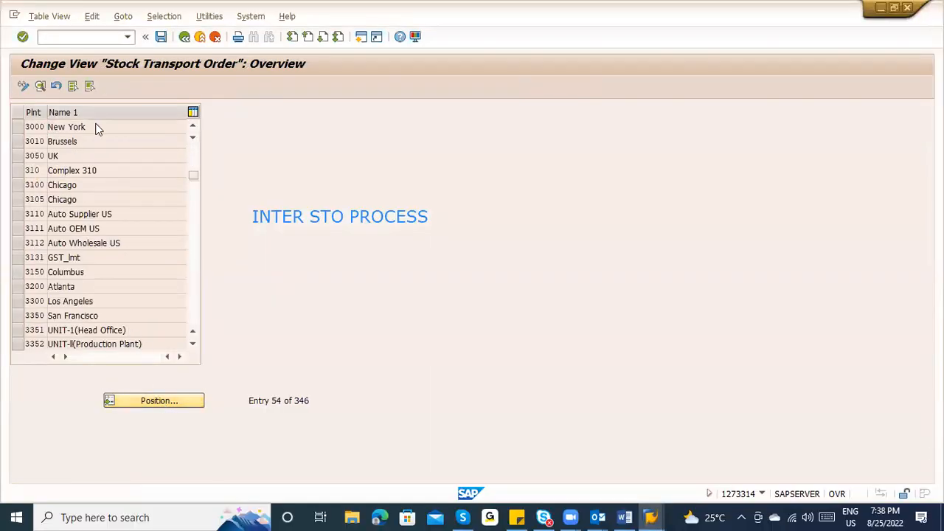
{"action": "double_click", "coordinate": [95, 127]}
{"action": "left_click_drag", "start_coordinate": [165, 157], "coordinate": [106, 160]}
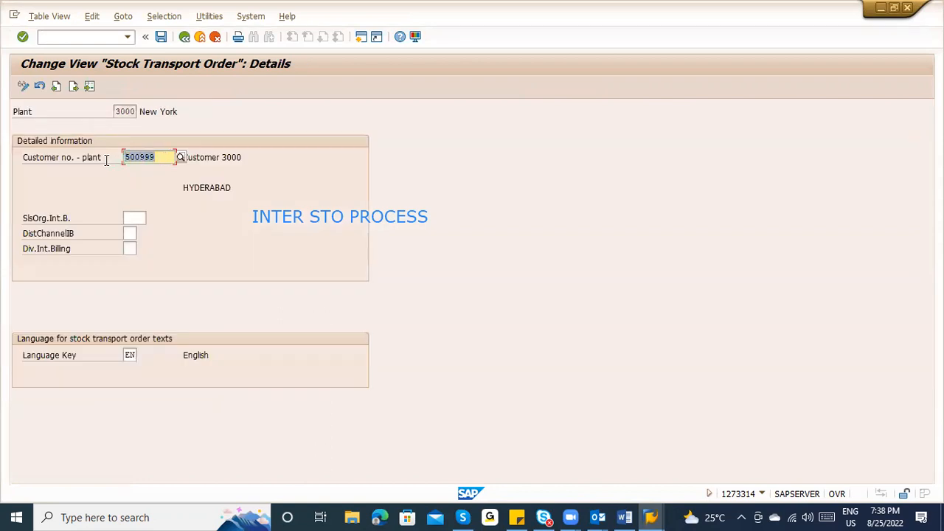
{"action": "key", "text": "ctrl+c"}
{"action": "left_click", "coordinate": [185, 36]}
Switch to the SAP session showing Create Material and open the General Table Display with transaction SE16N.
{"action": "key", "text": "alt+Tab"}
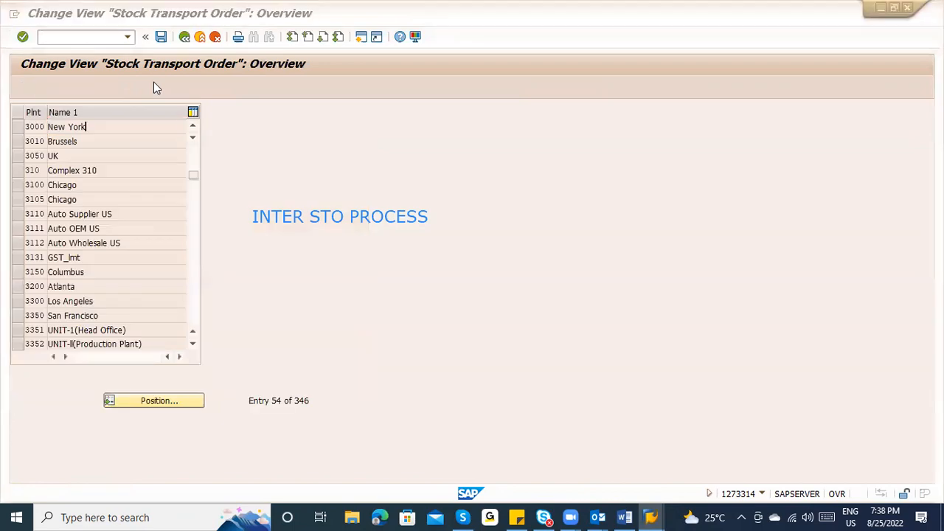
{"action": "key", "text": "alt+Tab+Tab"}
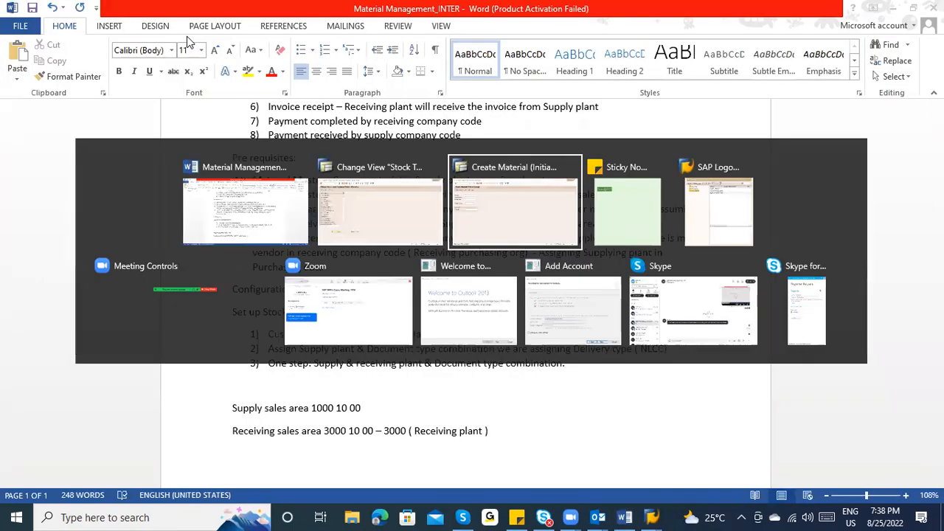
{"action": "left_click", "coordinate": [93, 43]}
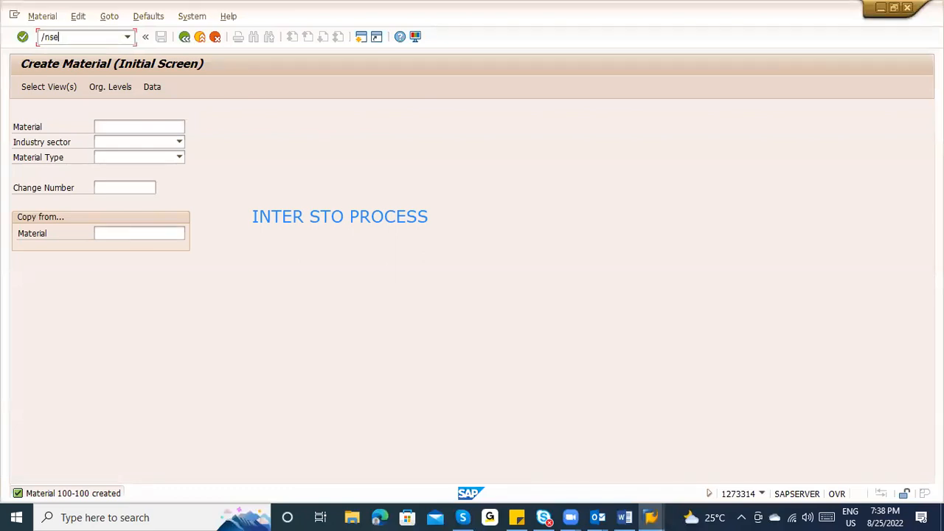
{"action": "type", "text": "/nse16n"}
{"action": "key", "text": "Return"}
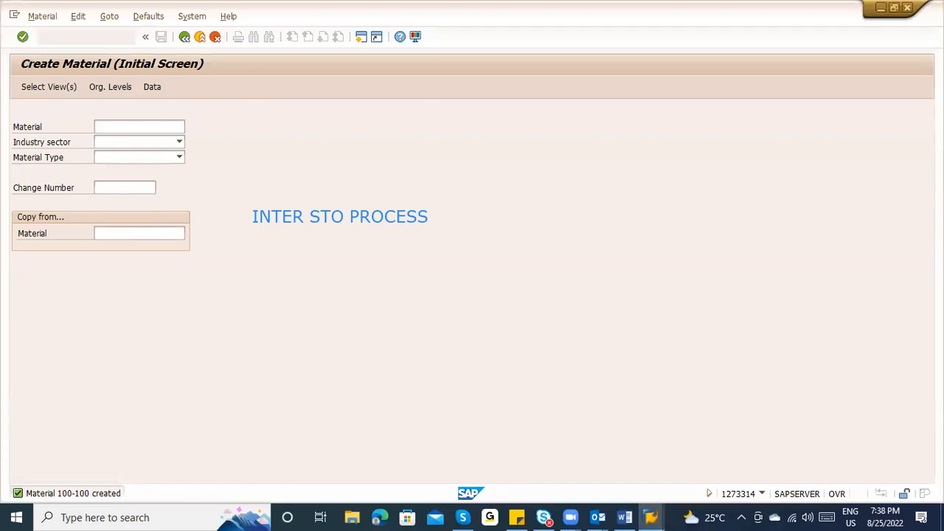
{"action": "key", "text": "Return"}
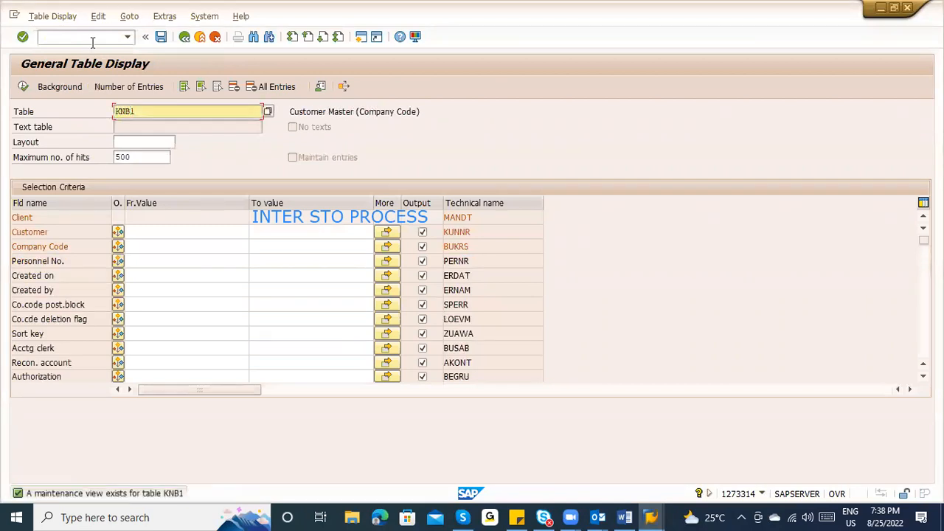
Try the customer tables KNA1 and KNM1 in the General Table Display.
{"action": "key", "text": "BackSpace"}
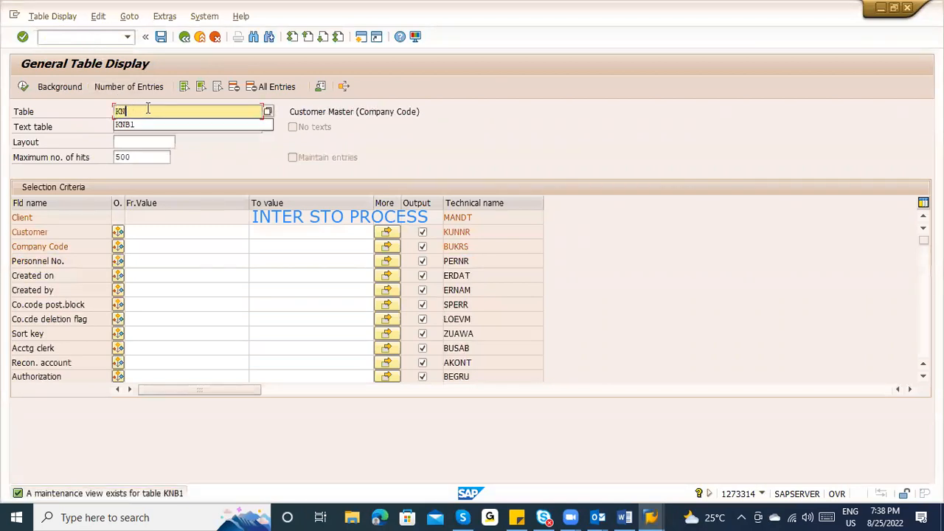
{"action": "type", "text": "A1"}
{"action": "key", "text": "Return"}
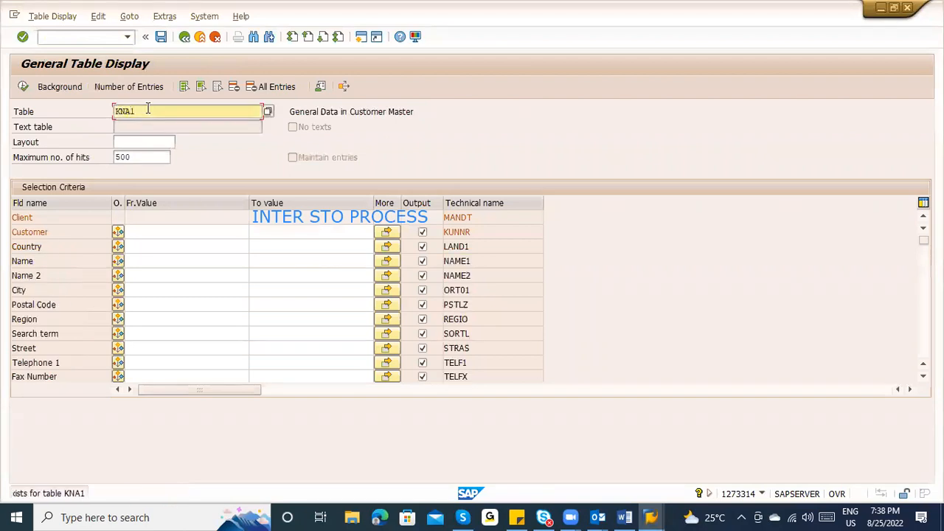
{"action": "key", "text": "BackSpace"}
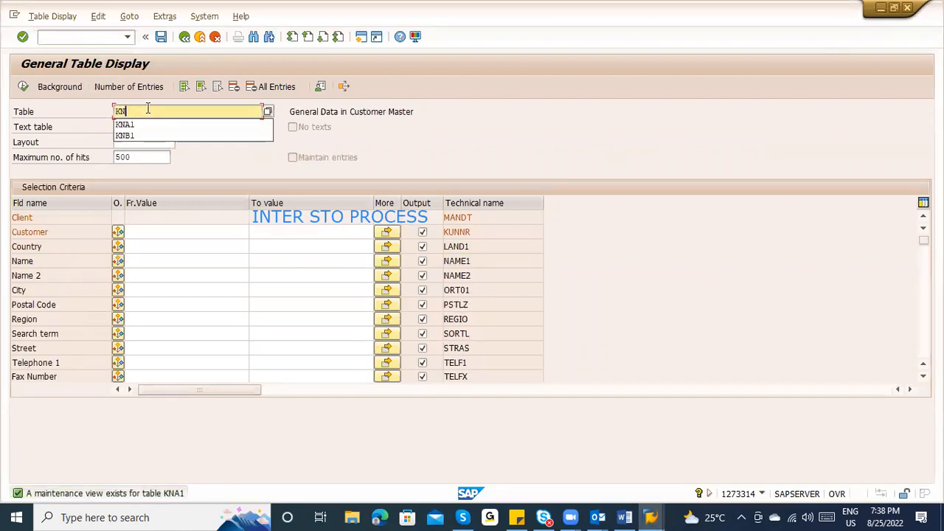
{"action": "type", "text": "M1"}
{"action": "key", "text": "Return"}
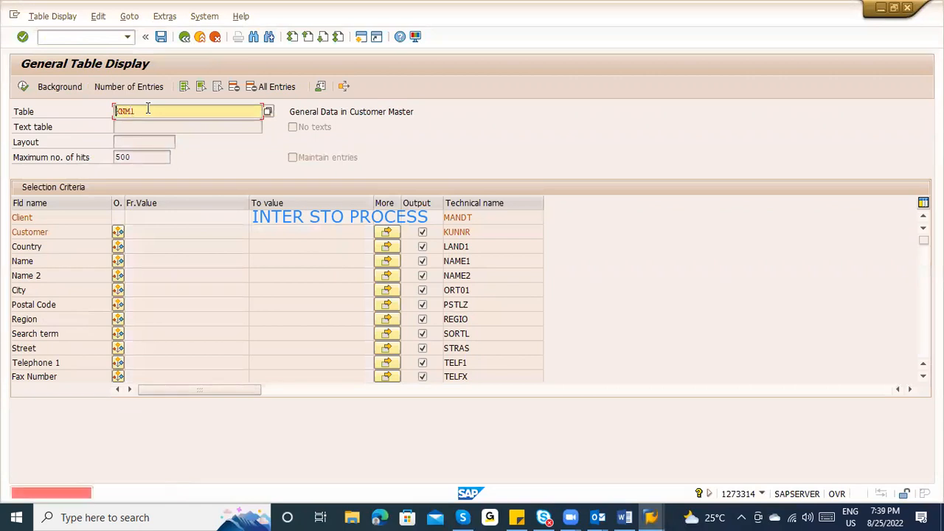
Look up the tables matching KN* and search their descriptions for "sales".
{"action": "key", "text": "BackSpace"}
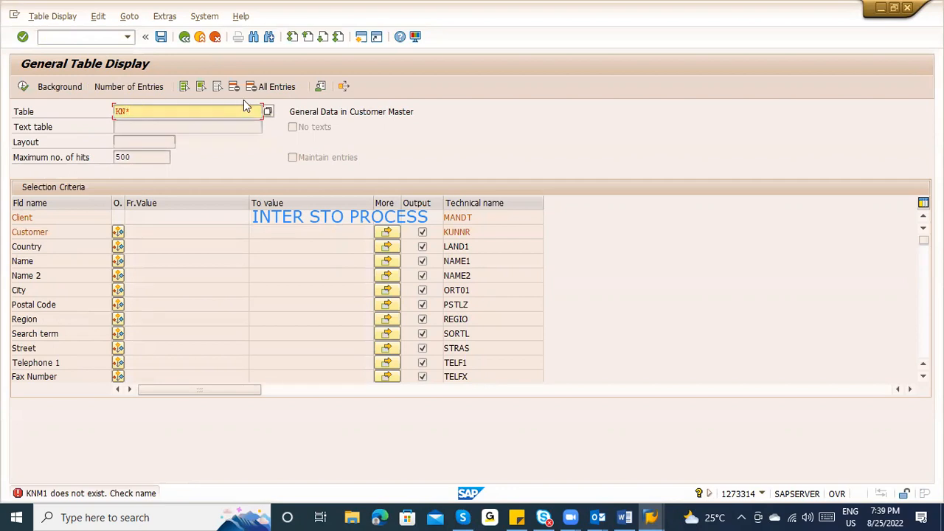
{"action": "left_click", "coordinate": [268, 112]}
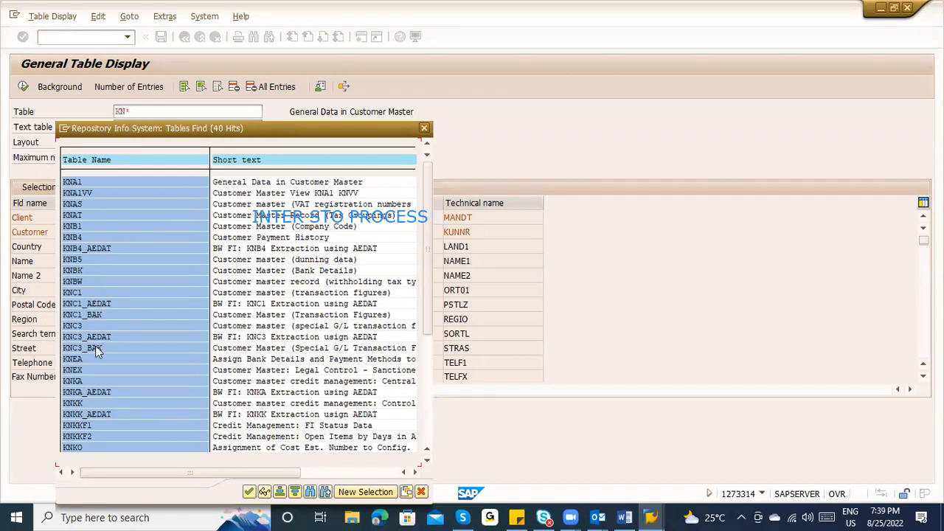
{"action": "left_click", "coordinate": [432, 413]}
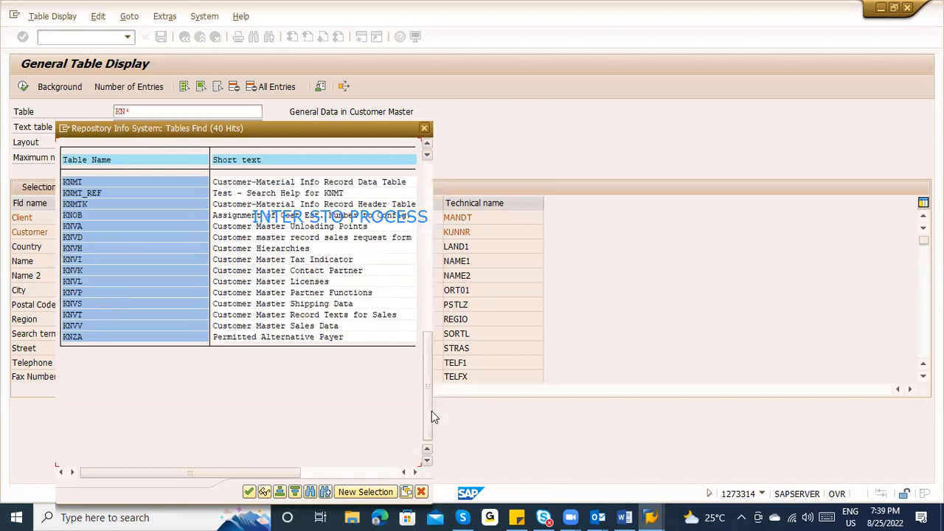
{"action": "left_click", "coordinate": [428, 320]}
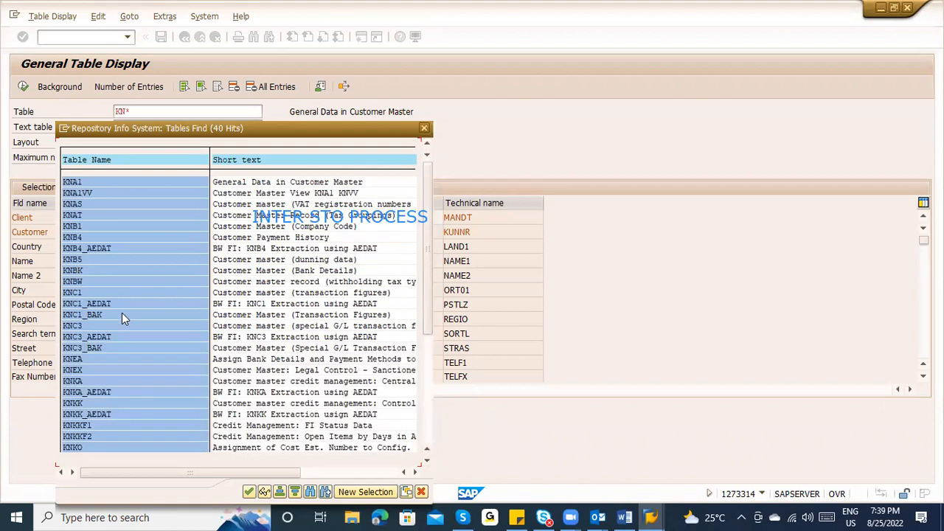
{"action": "key", "text": "Escape"}
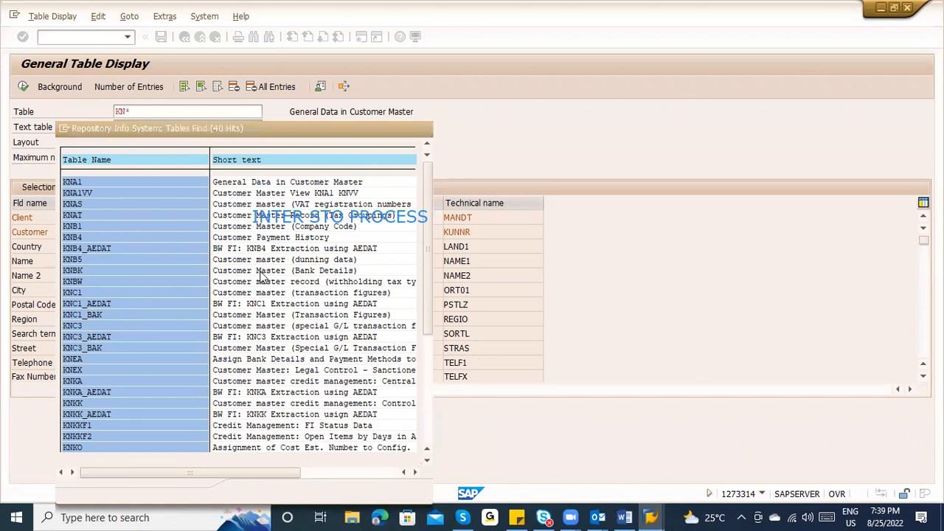
{"action": "key", "text": "ctrl+f"}
{"action": "type", "text": "sales"}
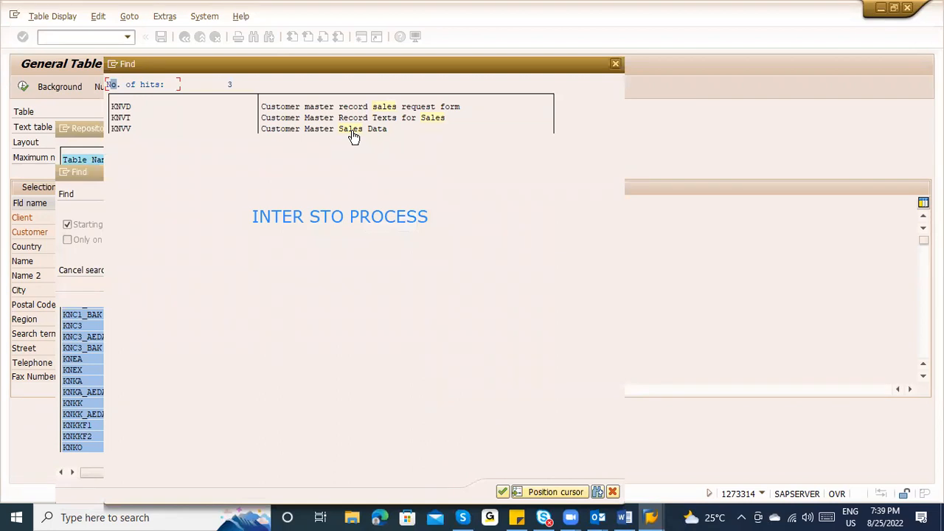
{"action": "key", "text": "Escape"}
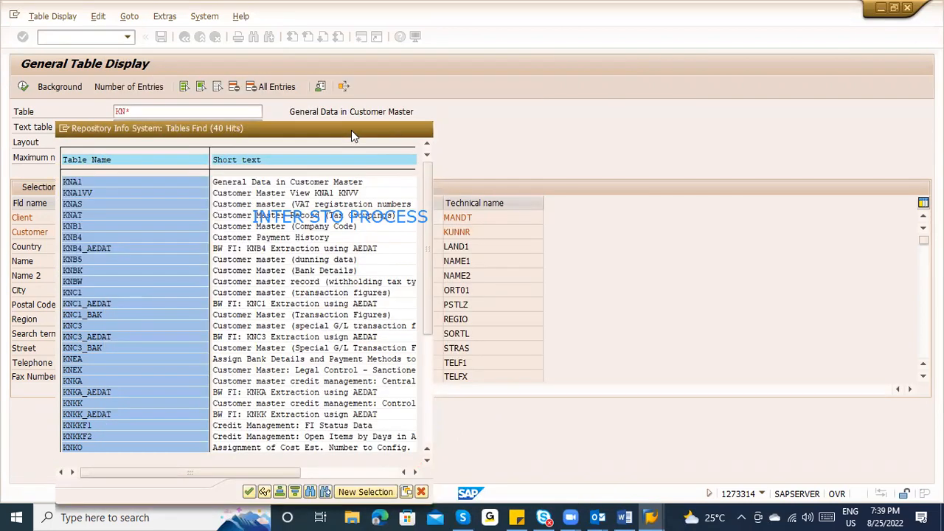
{"action": "key", "text": "Escape"}
Load table KNVV and start entering its Customer selection value.
{"action": "key", "text": "BackSpace"}
{"action": "type", "text": "VV"}
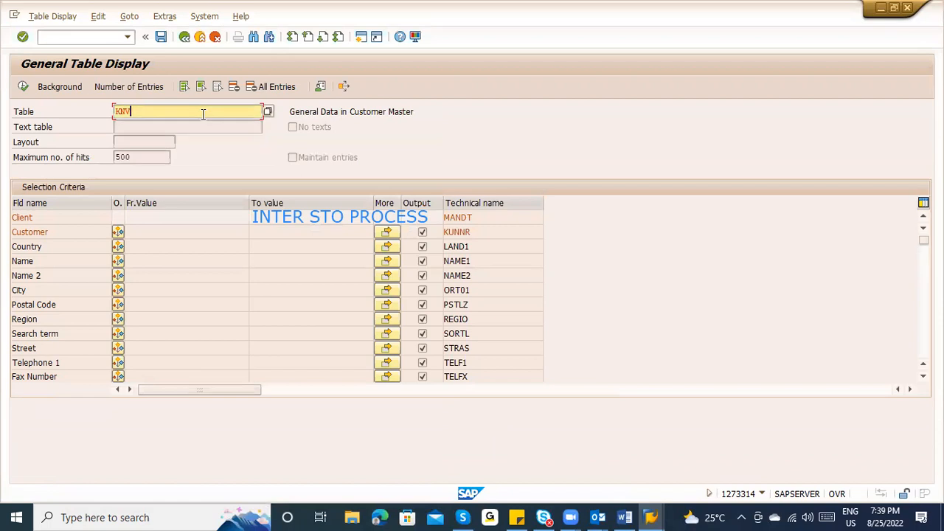
{"action": "key", "text": "Return"}
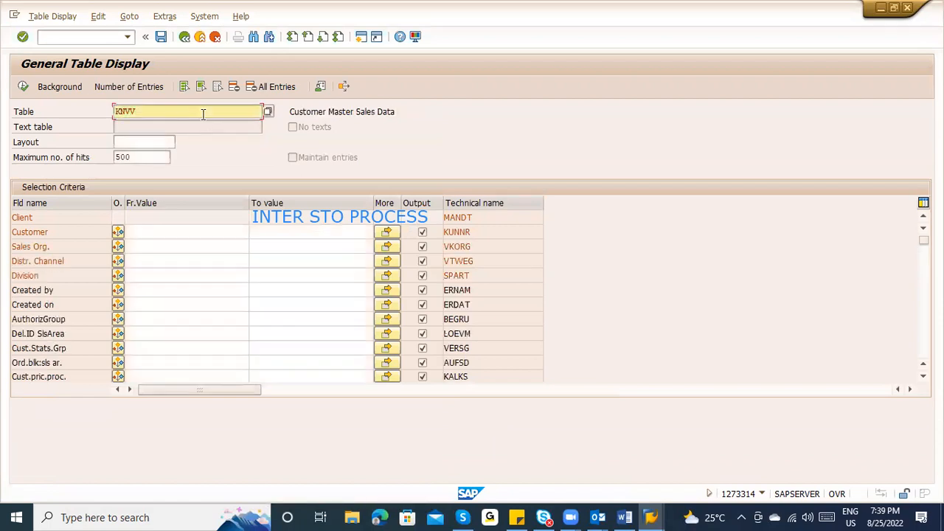
{"action": "left_click", "coordinate": [146, 230]}
Copy plant 3000's customer number from its stock transport order details and display the KNVV entries for that customer.
{"action": "key", "text": "alt+Tab"}
{"action": "key", "text": "alt+Tab"}
{"action": "key", "text": "alt+Tab"}
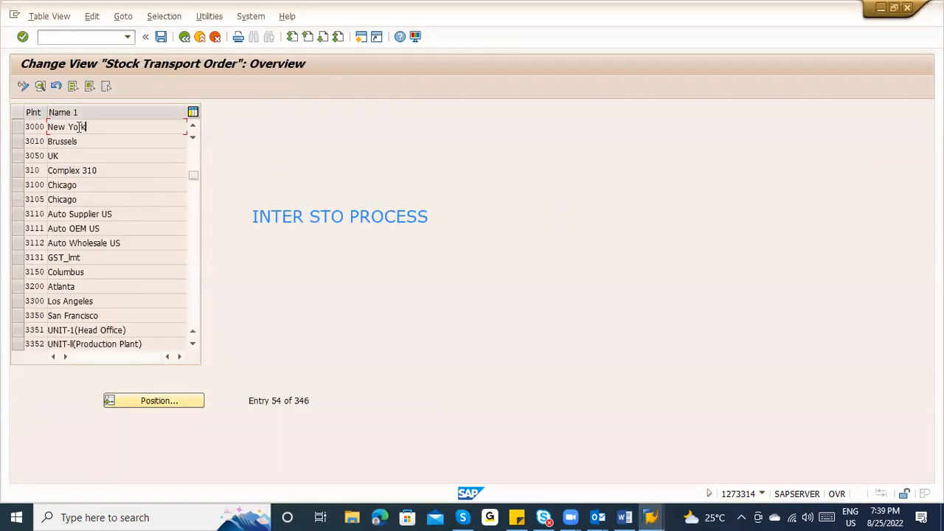
{"action": "double_click", "coordinate": [79, 126]}
{"action": "left_click_drag", "start_coordinate": [138, 158], "coordinate": [102, 159]}
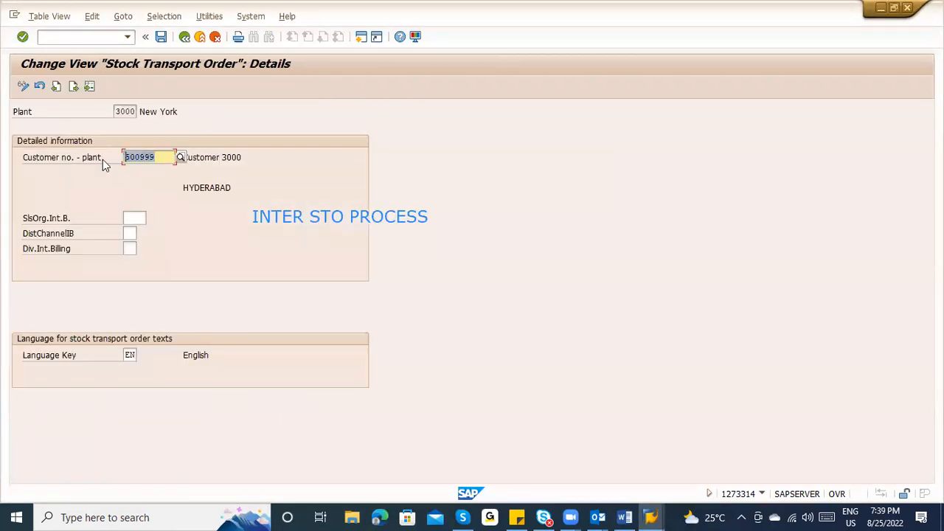
{"action": "key", "text": "ctrl+c"}
{"action": "key", "text": "alt+Tab"}
{"action": "key", "text": "alt+Tab"}
{"action": "key", "text": "alt+Tab"}
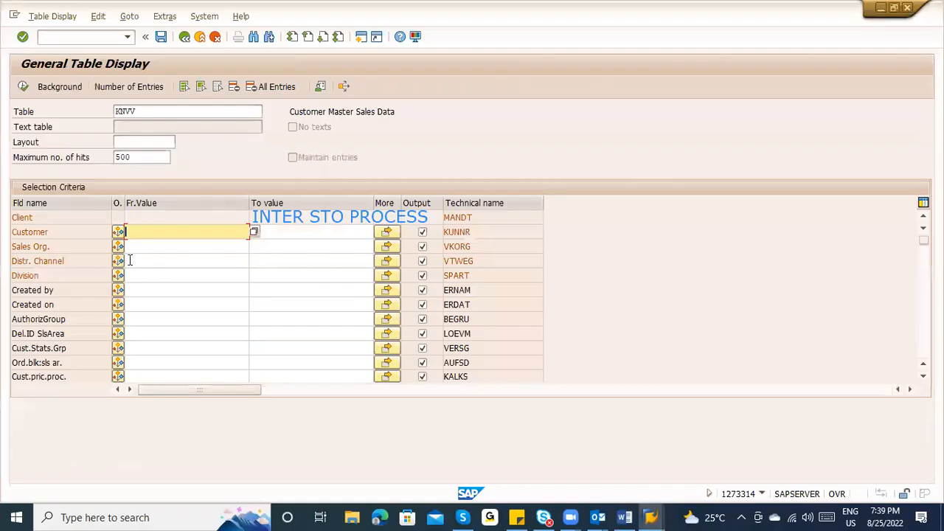
{"action": "key", "text": "ctrl+v"}
{"action": "left_click", "coordinate": [24, 88]}
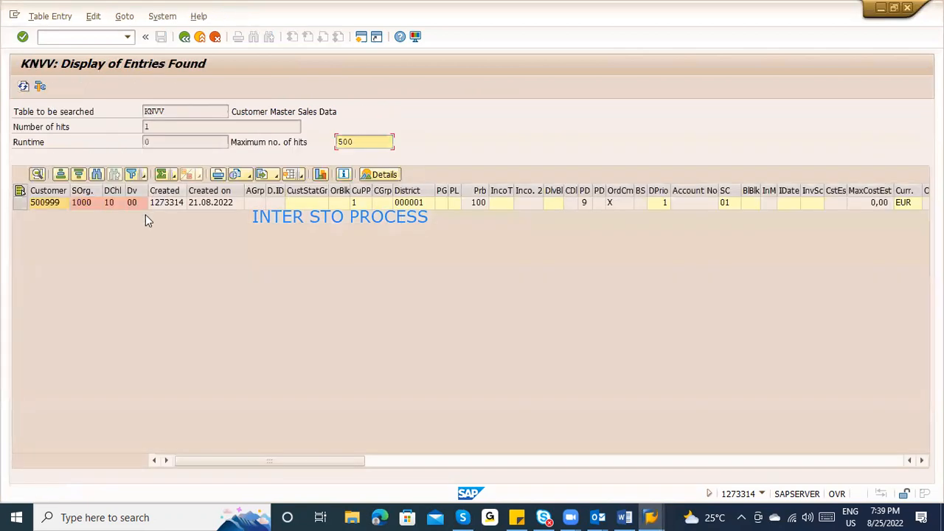
Compare the customer's sales organization, distribution channel and division in KNVV with the supply sales area noted in the Word document.
{"action": "left_click", "coordinate": [82, 207]}
{"action": "left_click", "coordinate": [107, 204]}
{"action": "key", "text": "alt+Tab"}
{"action": "key", "text": "alt+Tab"}
{"action": "key", "text": "alt+shift+Tab"}
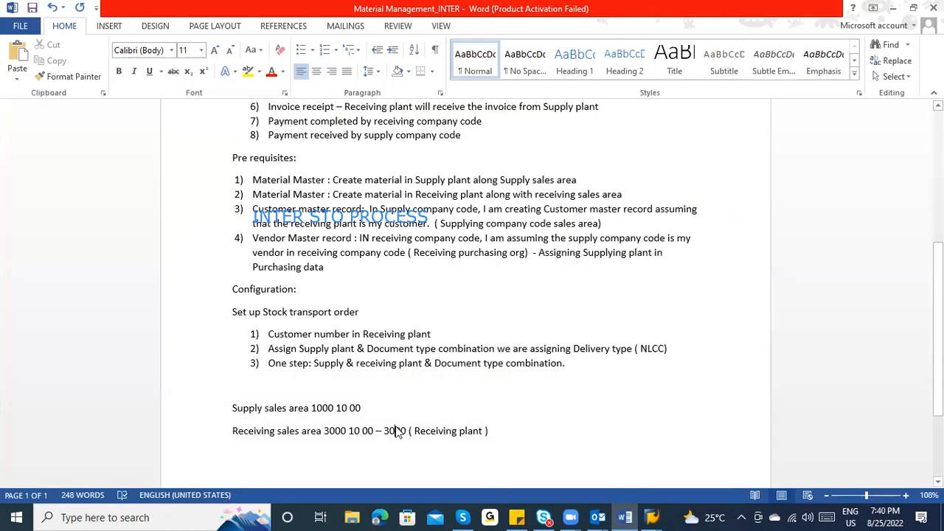
{"action": "key", "text": "alt+Tab"}
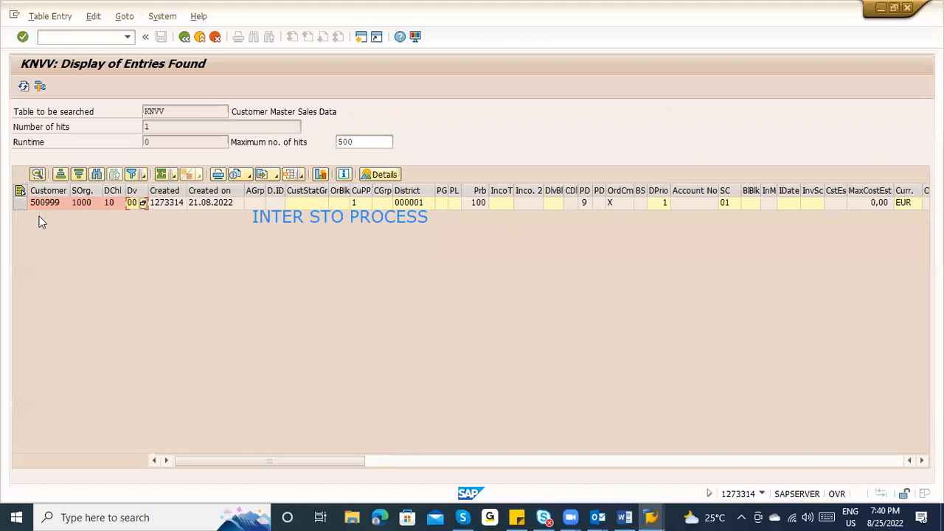
{"action": "key", "text": "alt+Tab"}
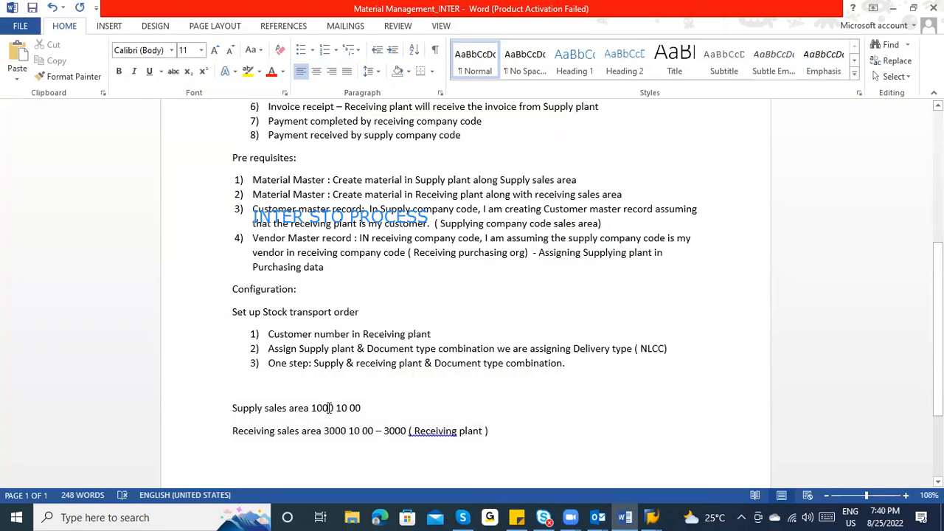
{"action": "key", "text": "alt+Tab"}
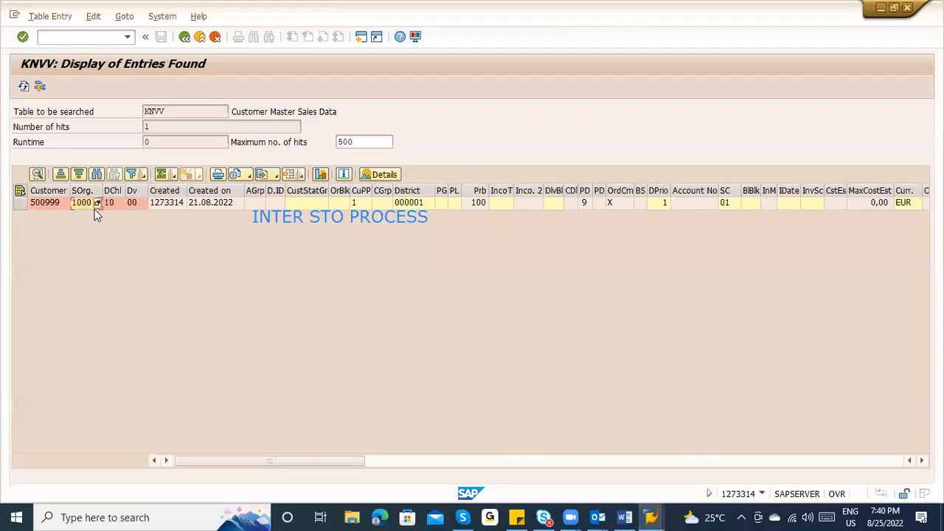
{"action": "left_click", "coordinate": [111, 205]}
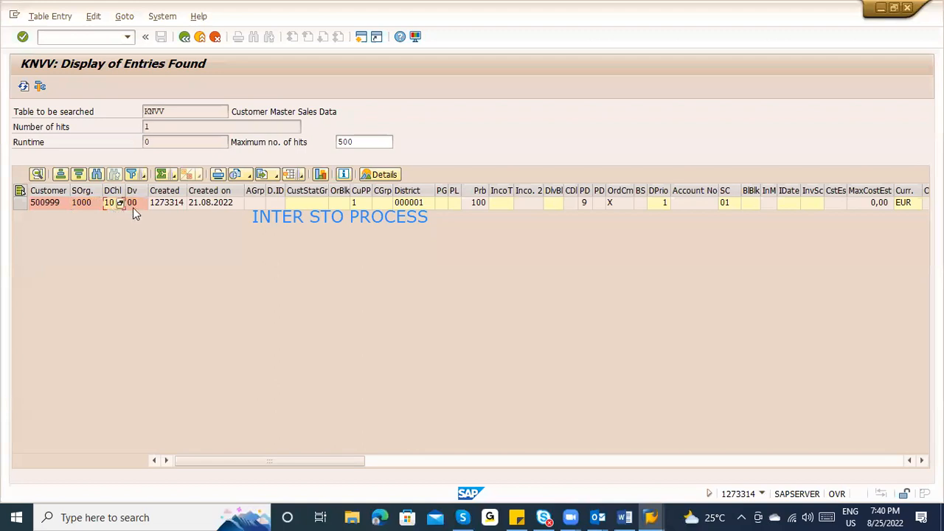
{"action": "left_click", "coordinate": [81, 189]}
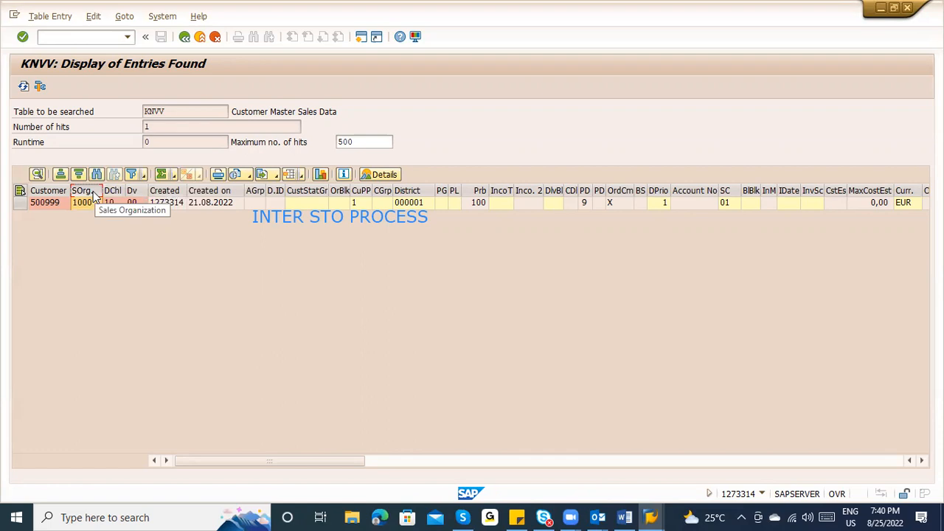
{"action": "left_click", "coordinate": [156, 224]}
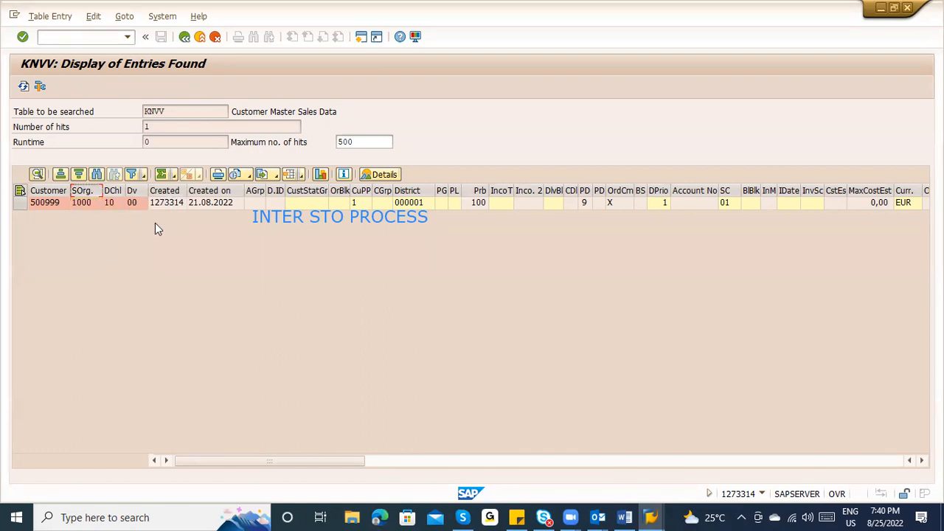
{"action": "left_click", "coordinate": [59, 202]}
In the Word document, add 1100 after the supply sales area 1000 10 00.
{"action": "key", "text": "alt+Tab"}
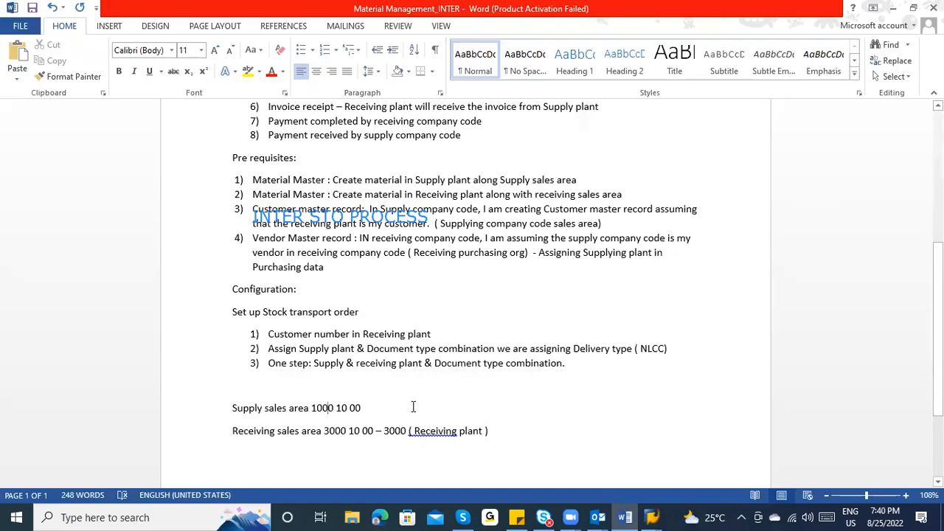
{"action": "left_click", "coordinate": [402, 410]}
{"action": "type", "text": "1100"}
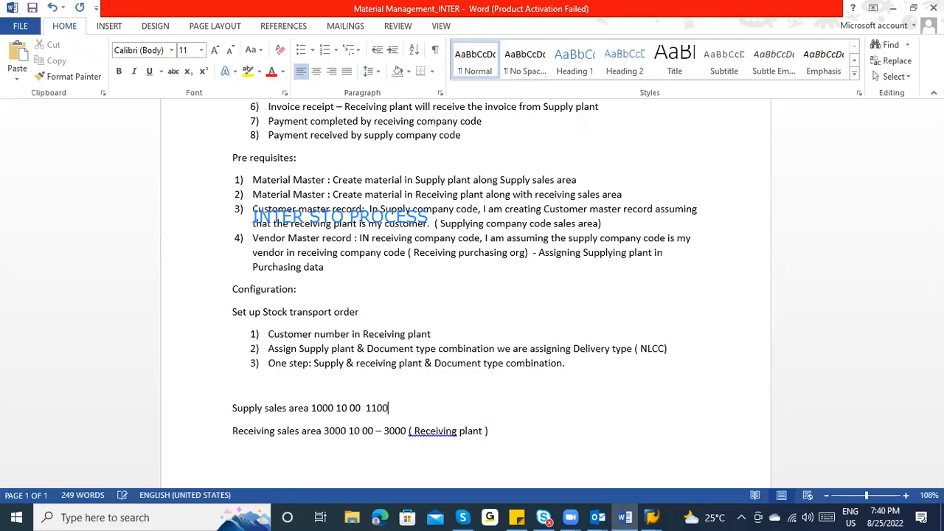
{"action": "left_click", "coordinate": [314, 408]}
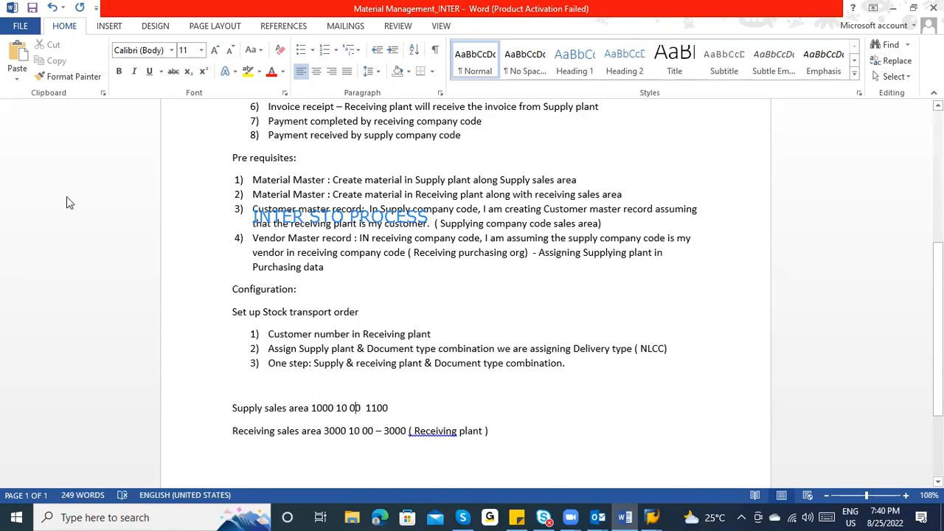
Return to SAP and check the customer's sales organization, distribution channel and division in the KNVV entry, along with the table name.
{"action": "key", "text": "alt+Tab"}
{"action": "left_click", "coordinate": [87, 203]}
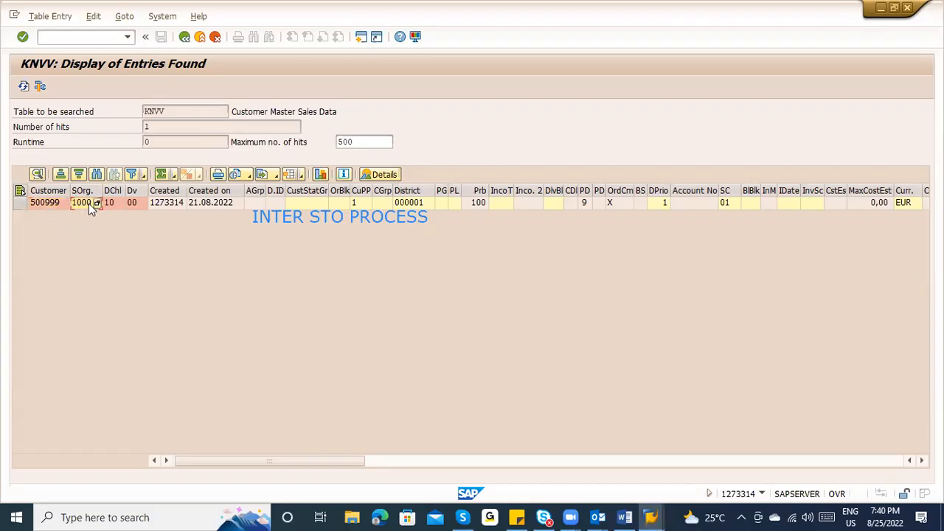
{"action": "left_click", "coordinate": [108, 205]}
{"action": "left_click", "coordinate": [131, 204]}
{"action": "left_click_drag", "start_coordinate": [177, 110], "coordinate": [133, 110]}
Leave the KNVV entries and start the central customer display with transaction XD03.
{"action": "left_click", "coordinate": [82, 37]}
{"action": "type", "text": "/n"}
{"action": "key", "text": "Return"}
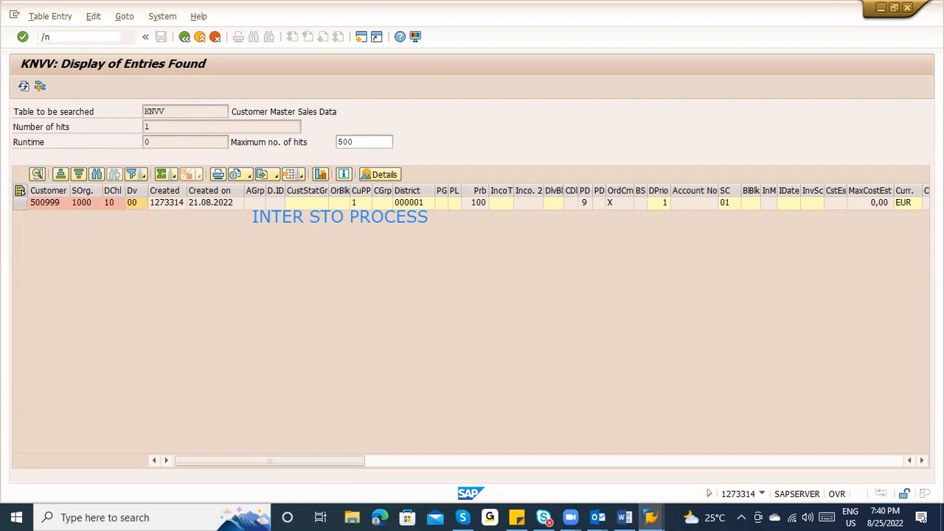
{"action": "type", "text": "xd03"}
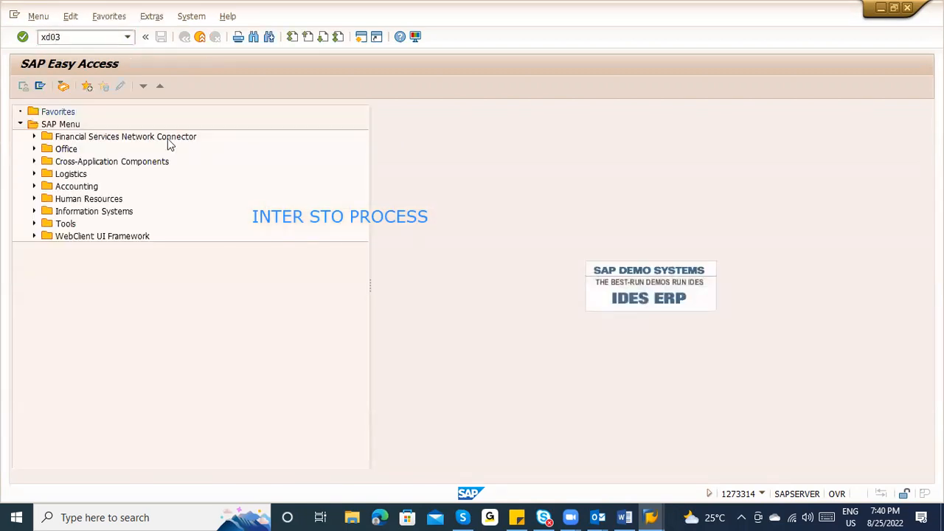
{"action": "key", "text": "Return"}
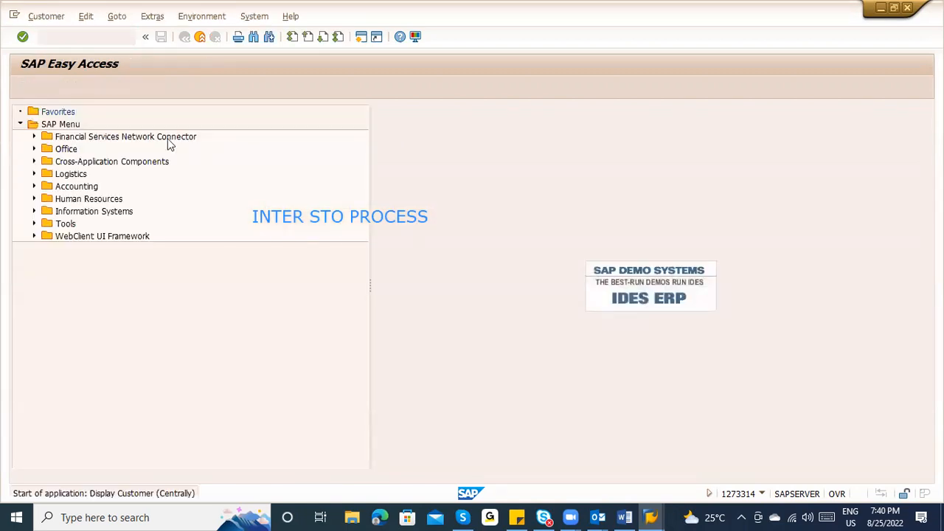
Enter plant 3000's customer number with company code 1000, sales organization 1000, distribution channel 10 and division 00.
{"action": "left_click", "coordinate": [168, 140]}
{"action": "type", "text": "500999"}
{"action": "key", "text": "Return"}
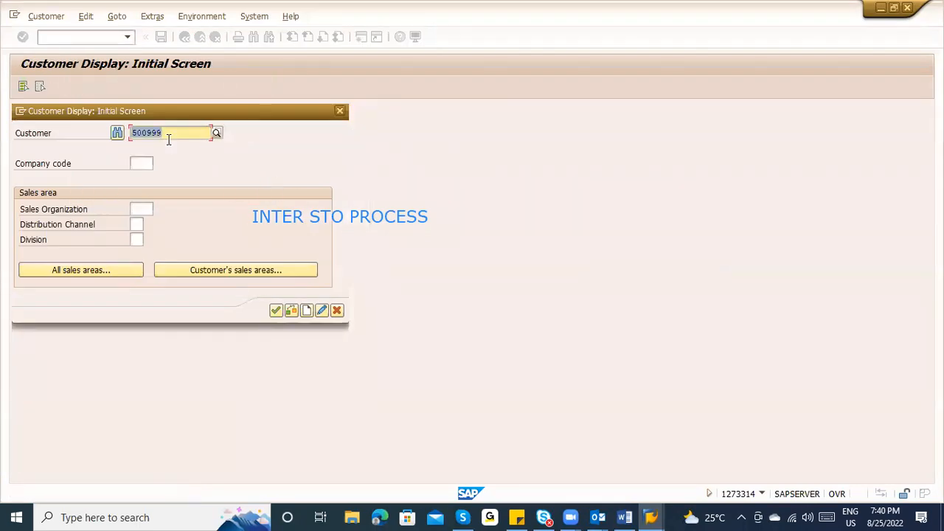
{"action": "left_click", "coordinate": [151, 160]}
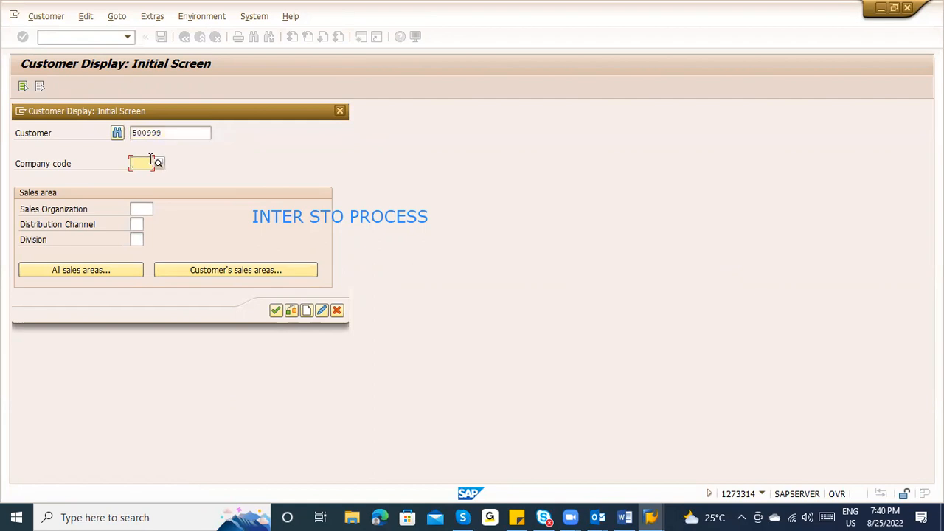
{"action": "type", "text": "1000"}
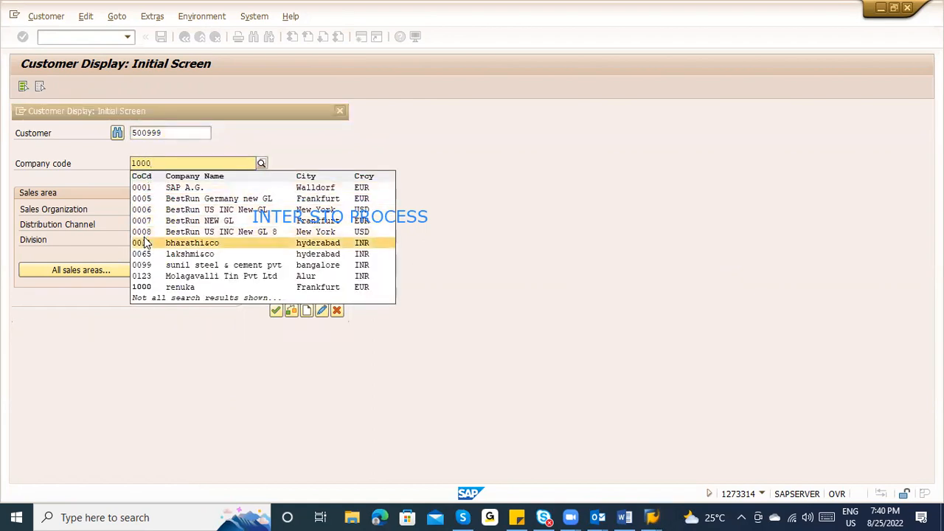
{"action": "left_click", "coordinate": [152, 289]}
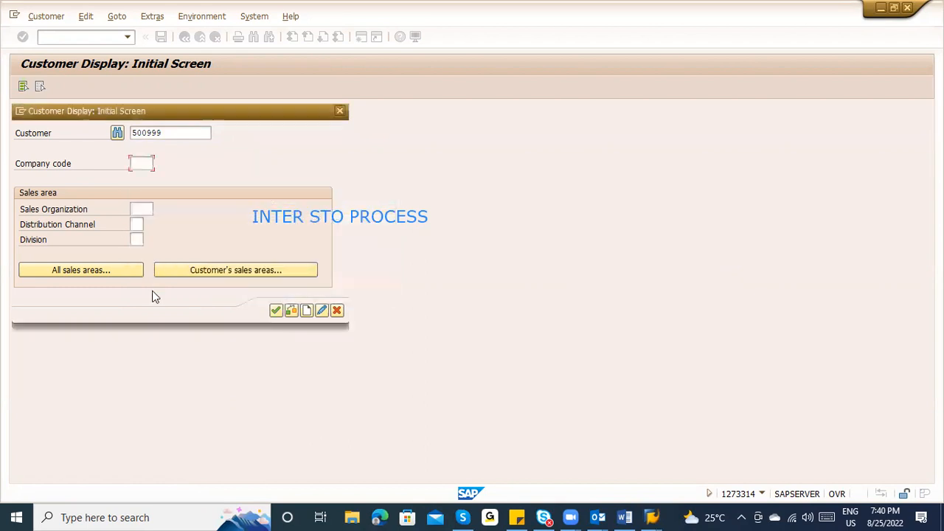
{"action": "type", "text": "1000"}
{"action": "key", "text": "Tab"}
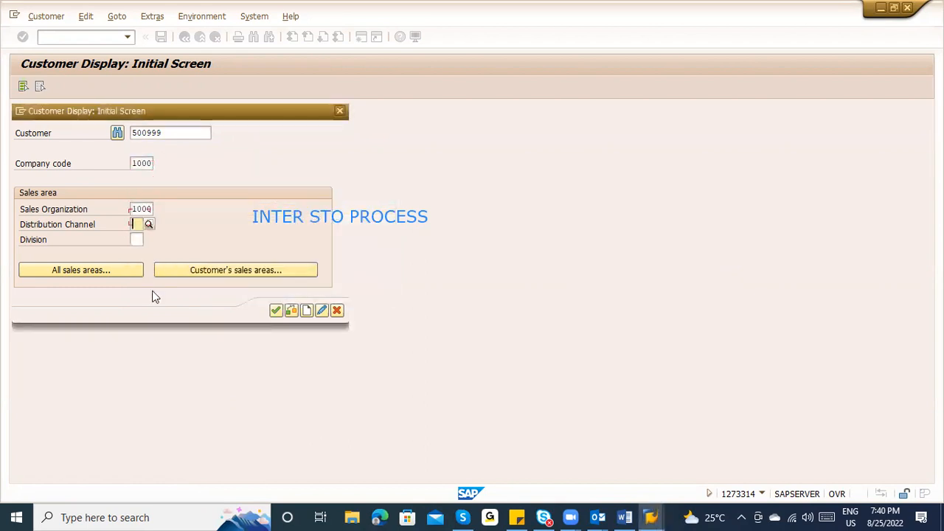
{"action": "type", "text": "10"}
{"action": "key", "text": "Tab"}
{"action": "type", "text": "00"}
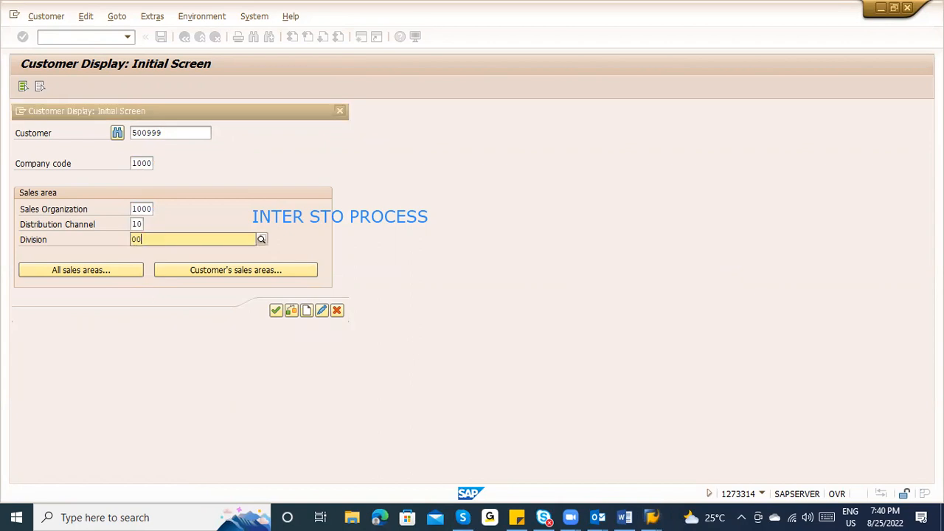
{"action": "key", "text": "alt+Tab"}
{"action": "key", "text": "alt+Tab"}
{"action": "key", "text": "alt+Tab"}
{"action": "key", "text": "alt+Tab"}
{"action": "key", "text": "alt+Tab"}
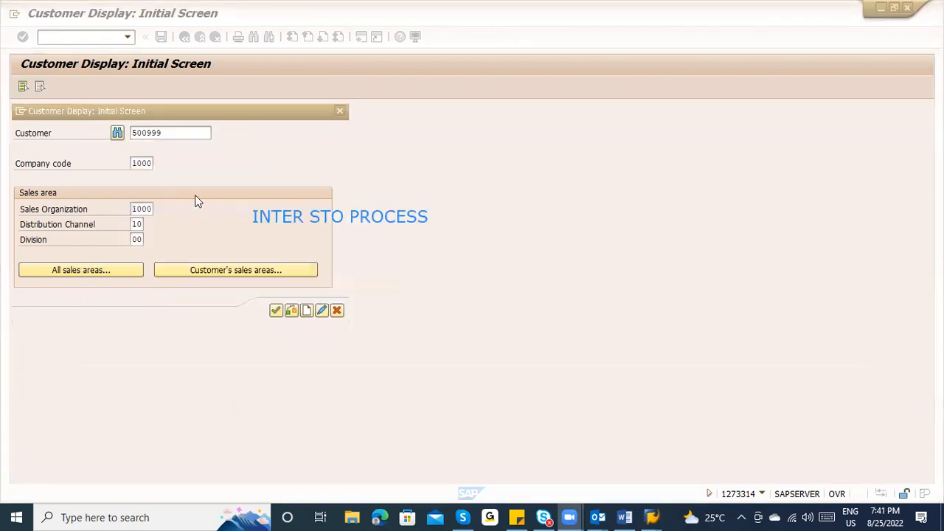
{"action": "left_click", "coordinate": [196, 200]}
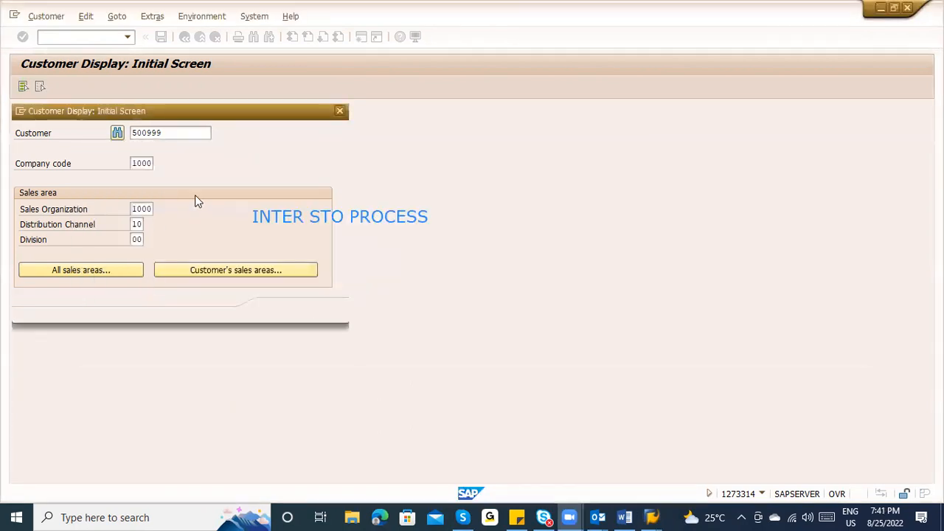
{"action": "left_click", "coordinate": [454, 92]}
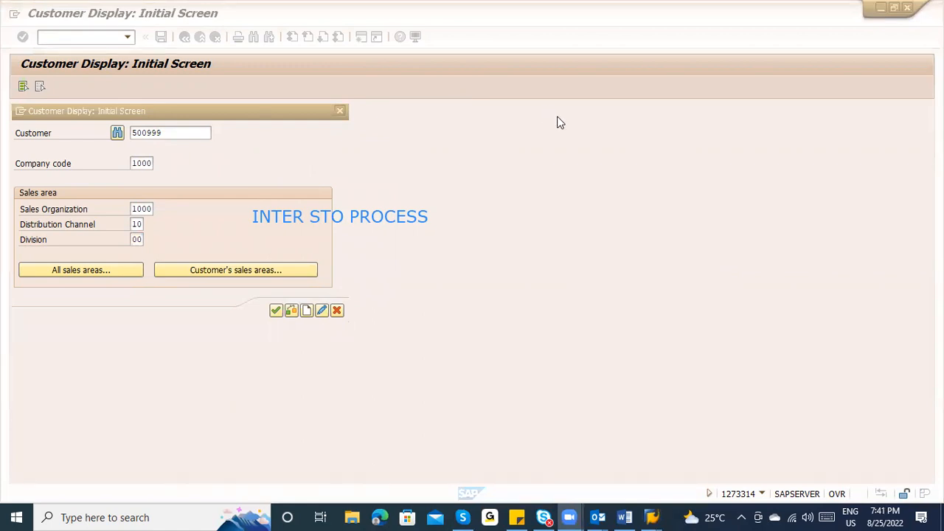
Display the customer master and check the delivering plant in the shipping details of its sales area data.
{"action": "left_click", "coordinate": [146, 210]}
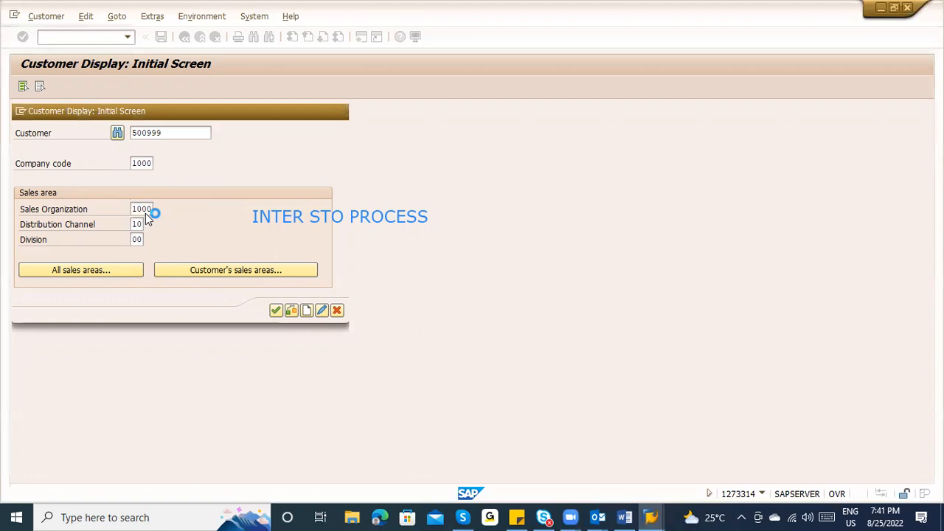
{"action": "key", "text": "Return"}
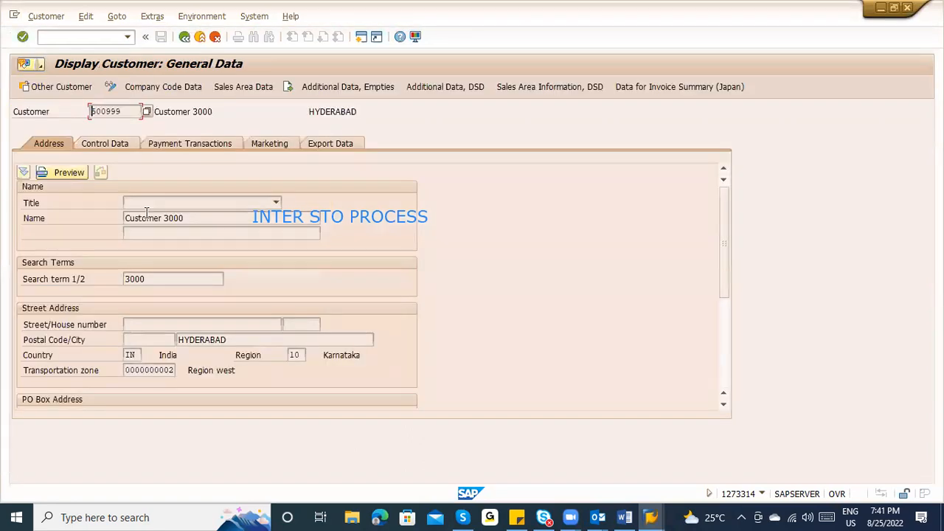
{"action": "left_click", "coordinate": [228, 88]}
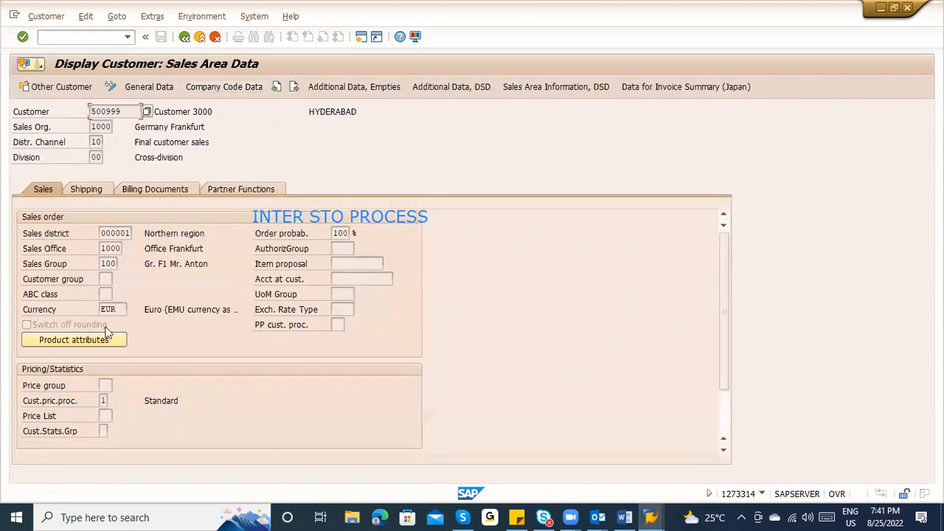
{"action": "left_click", "coordinate": [94, 190]}
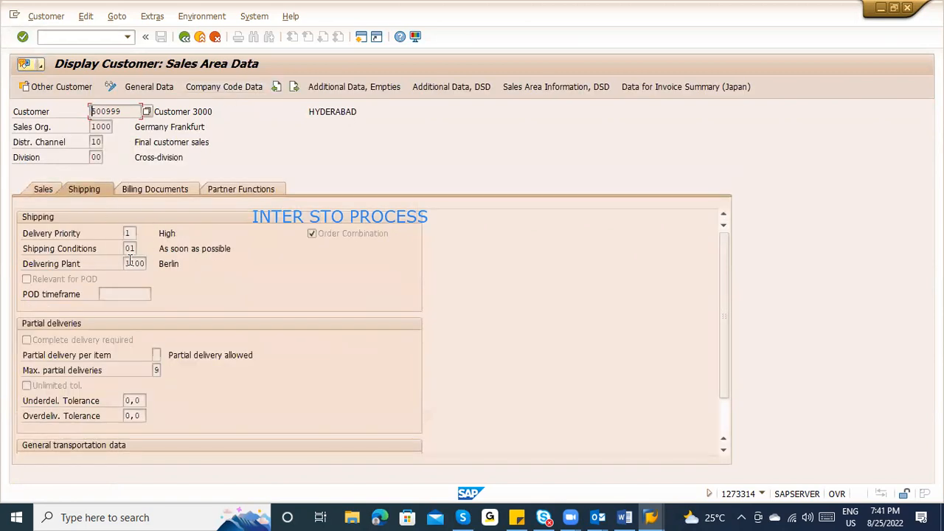
{"action": "left_click_drag", "start_coordinate": [125, 267], "coordinate": [162, 267]}
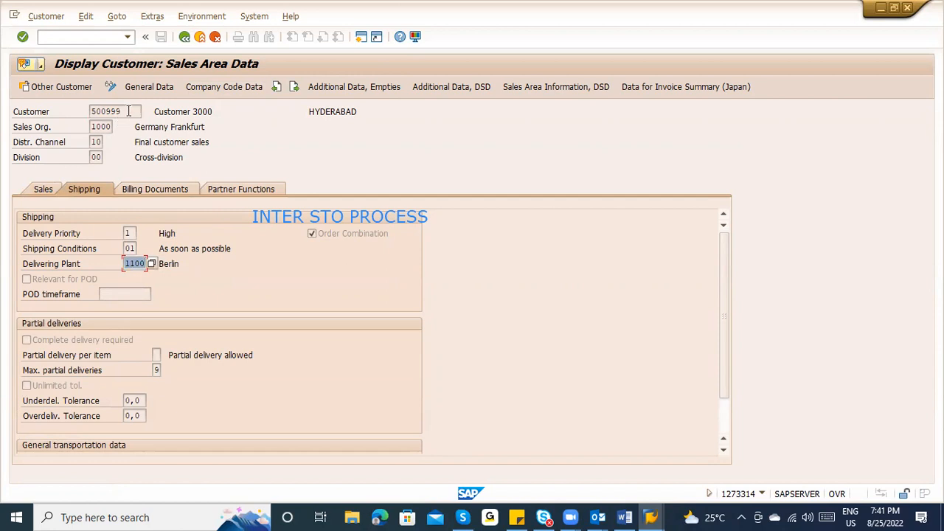
Check the customer number and delivering plant in the shipping data, and open the customer's sales data.
{"action": "left_click_drag", "start_coordinate": [142, 111], "coordinate": [81, 110]}
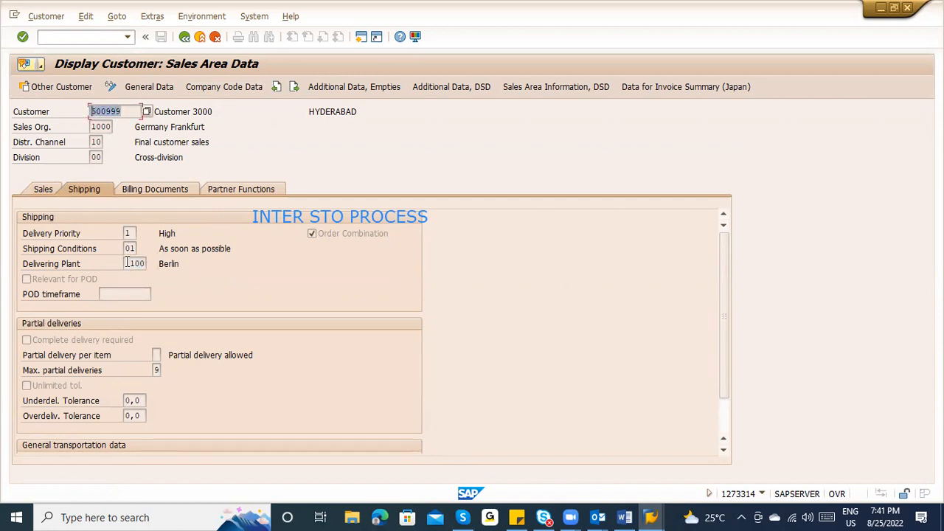
{"action": "left_click_drag", "start_coordinate": [125, 262], "coordinate": [192, 256]}
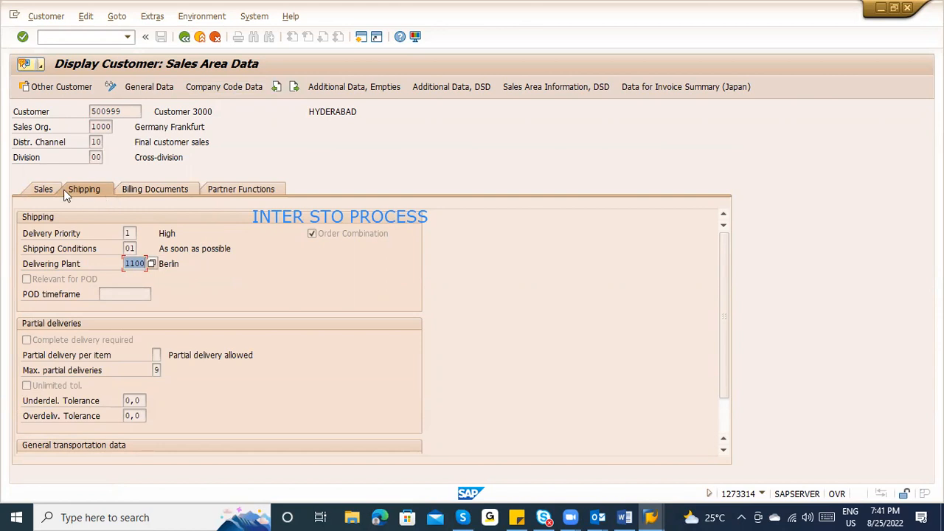
{"action": "left_click", "coordinate": [44, 190]}
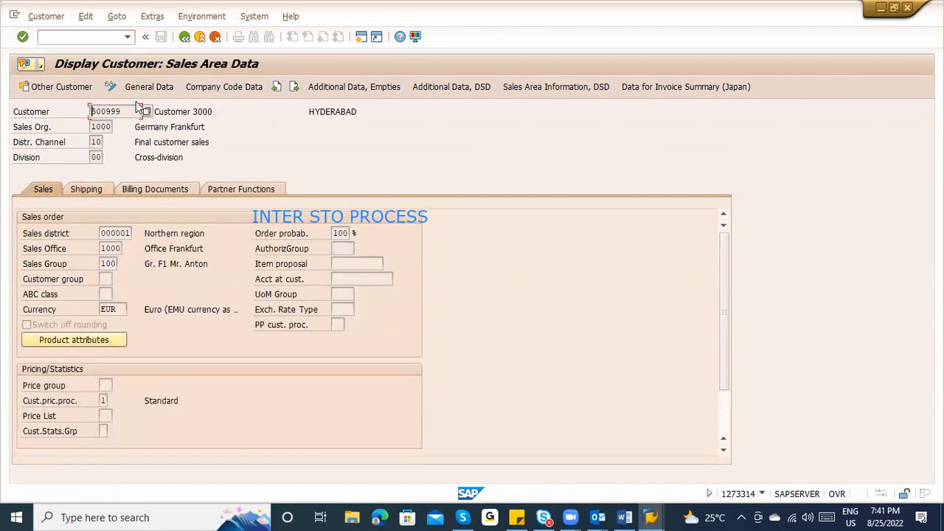
{"action": "left_click", "coordinate": [118, 38]}
{"action": "type", "text": "/nxd03"}
{"action": "key", "text": "Return"}
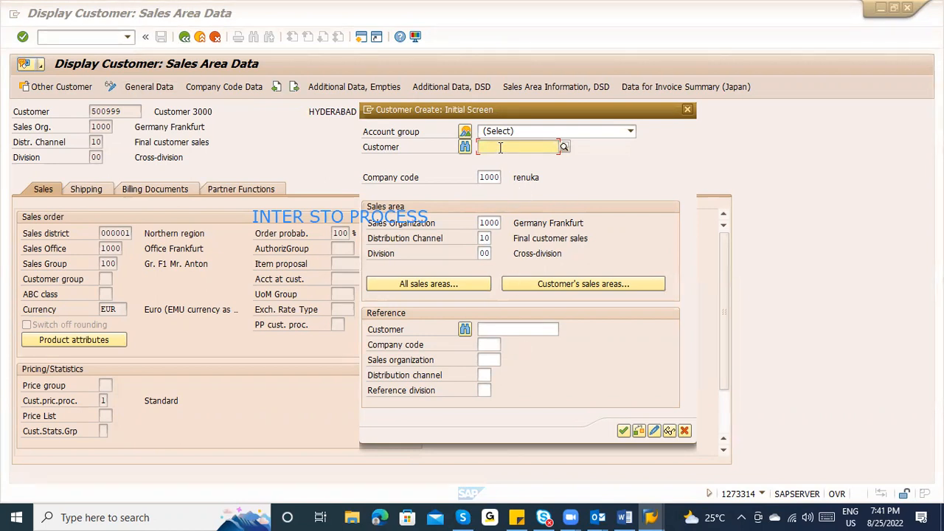
{"action": "left_click", "coordinate": [686, 111]}
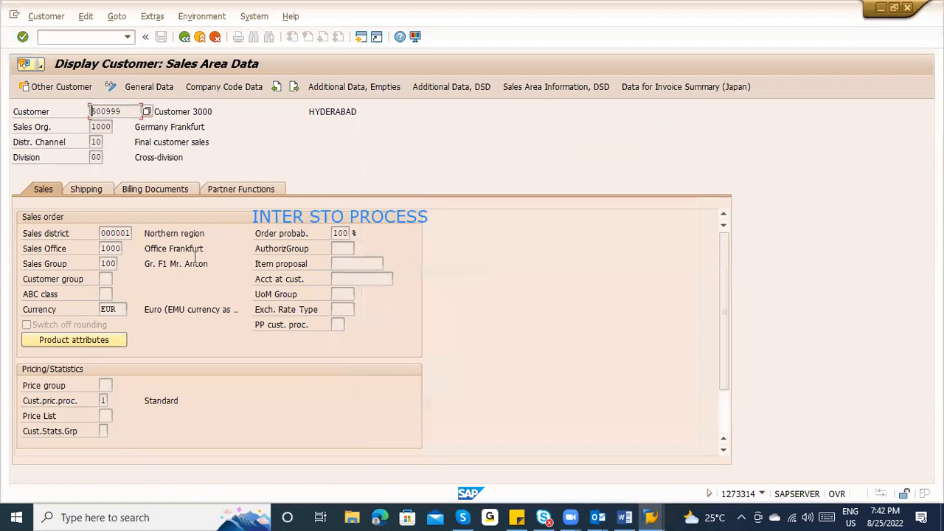
Review the customer's delivering plant, shipping conditions and delivery priority, plus the sales district, office and group.
{"action": "left_click", "coordinate": [78, 191]}
{"action": "left_click", "coordinate": [134, 263]}
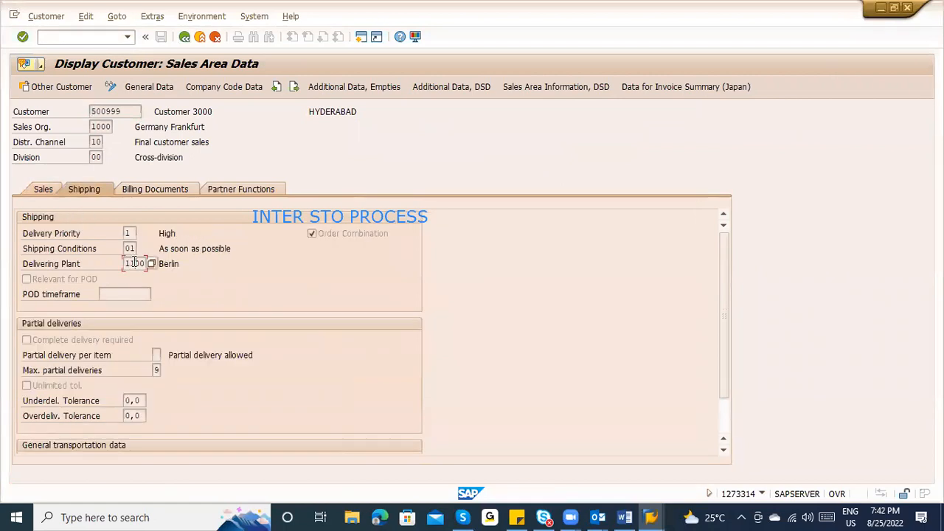
{"action": "left_click", "coordinate": [129, 248]}
{"action": "left_click", "coordinate": [128, 233]}
{"action": "left_click", "coordinate": [50, 191]}
{"action": "left_click", "coordinate": [113, 264]}
{"action": "left_click", "coordinate": [115, 248]}
{"action": "left_click", "coordinate": [111, 233]}
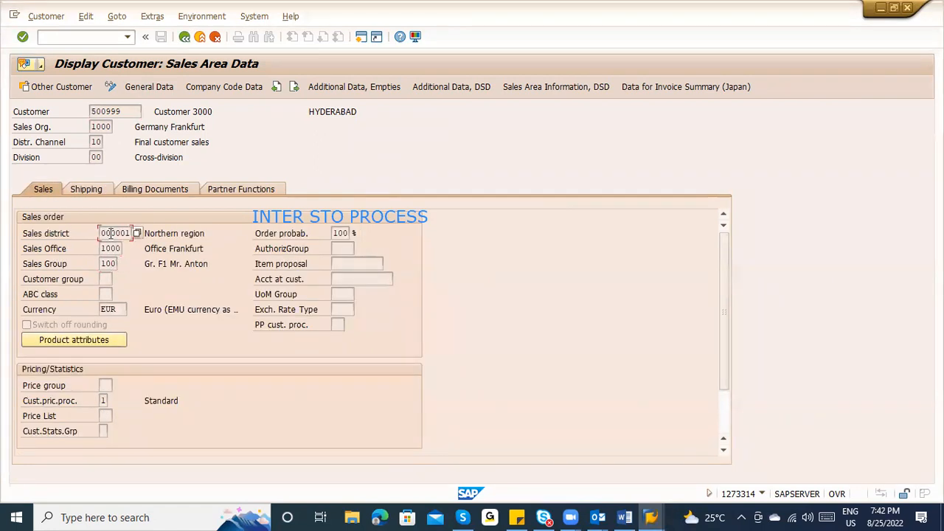
{"action": "left_click", "coordinate": [107, 250]}
{"action": "left_click", "coordinate": [106, 263]}
Review the customer's company code data for account management, payment transactions and correspondence, and return to the sales area data.
{"action": "left_click", "coordinate": [202, 88]}
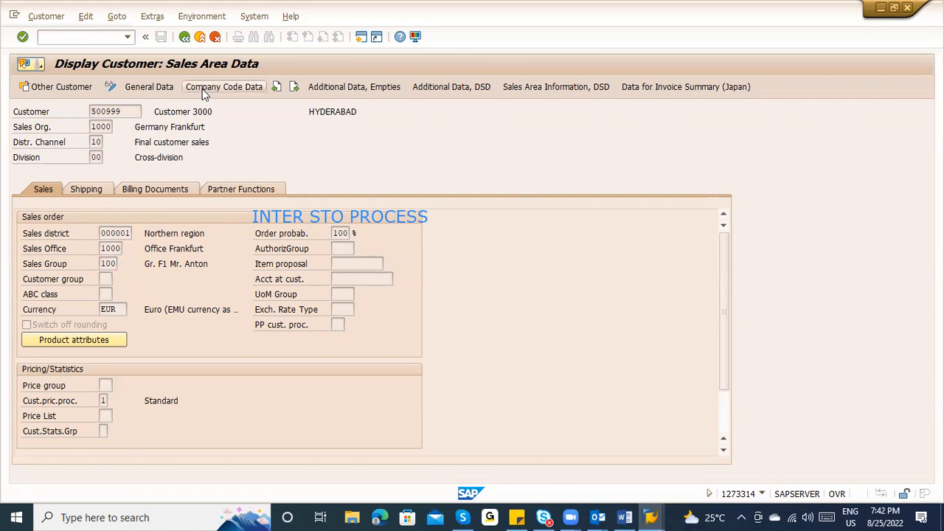
{"action": "left_click", "coordinate": [140, 202]}
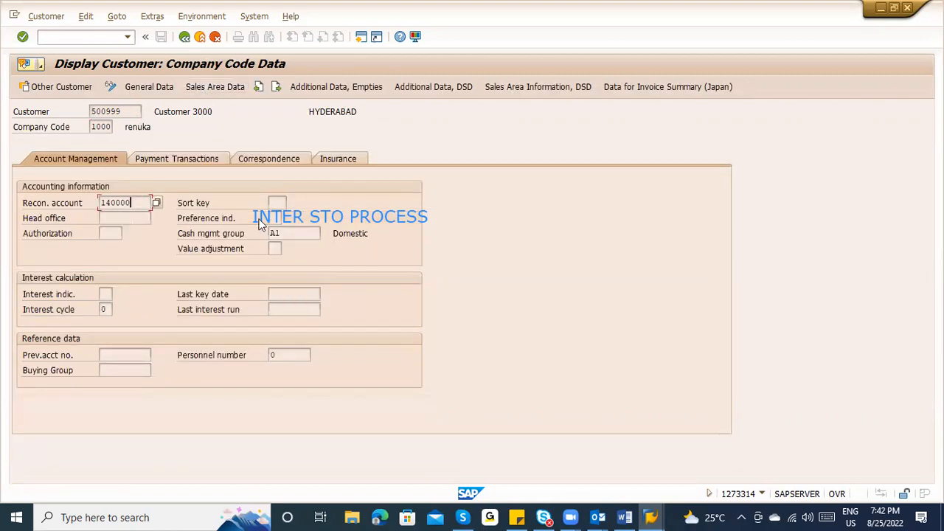
{"action": "left_click", "coordinate": [290, 231]}
{"action": "left_click", "coordinate": [206, 160]}
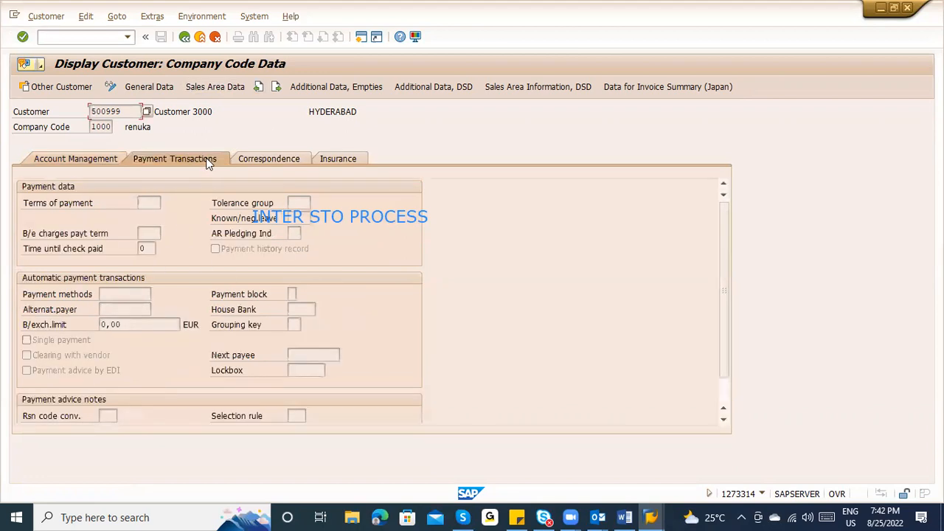
{"action": "left_click", "coordinate": [249, 161]}
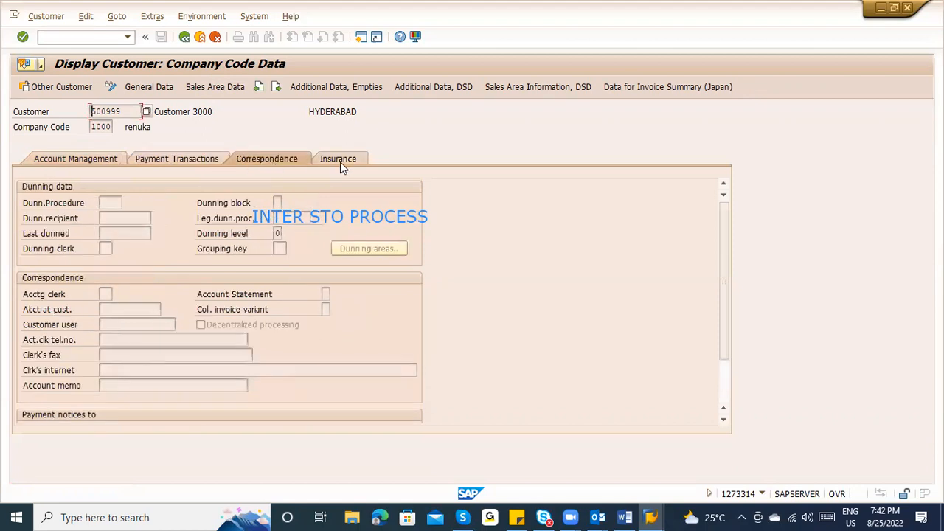
{"action": "left_click", "coordinate": [208, 90]}
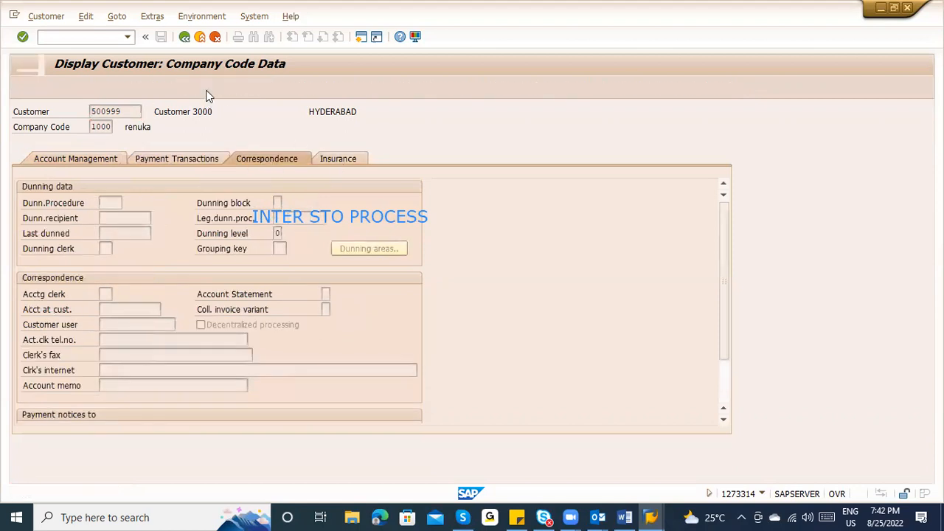
Review the customer's billing document settings and partner functions, and leave the customer display.
{"action": "left_click", "coordinate": [153, 191]}
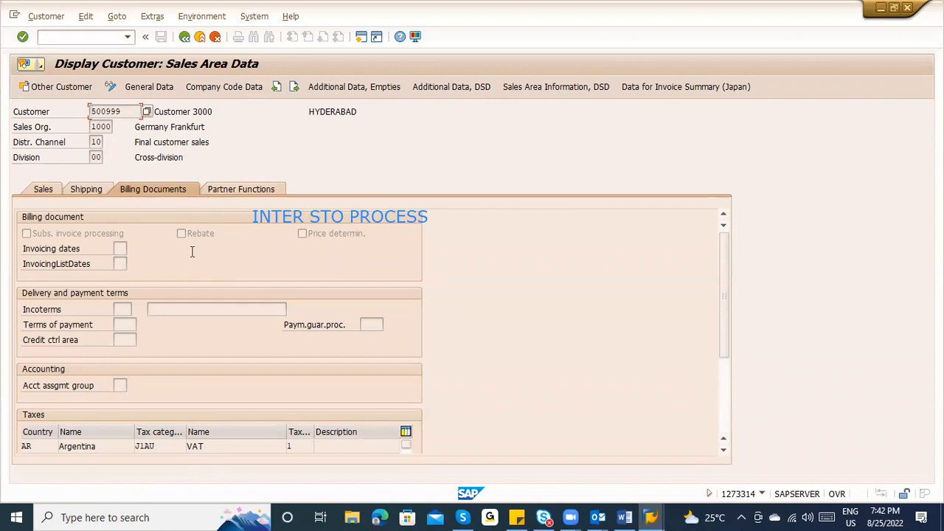
{"action": "left_click", "coordinate": [240, 191]}
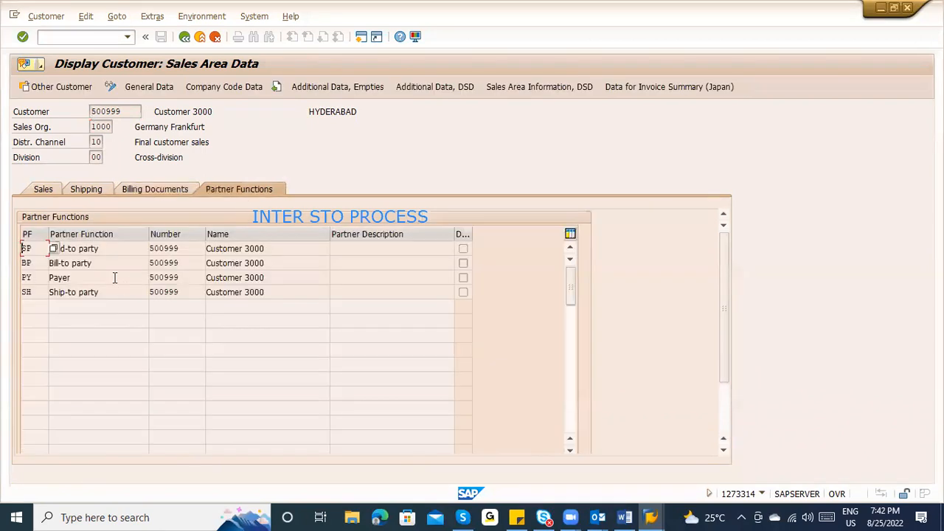
{"action": "left_click", "coordinate": [116, 251]}
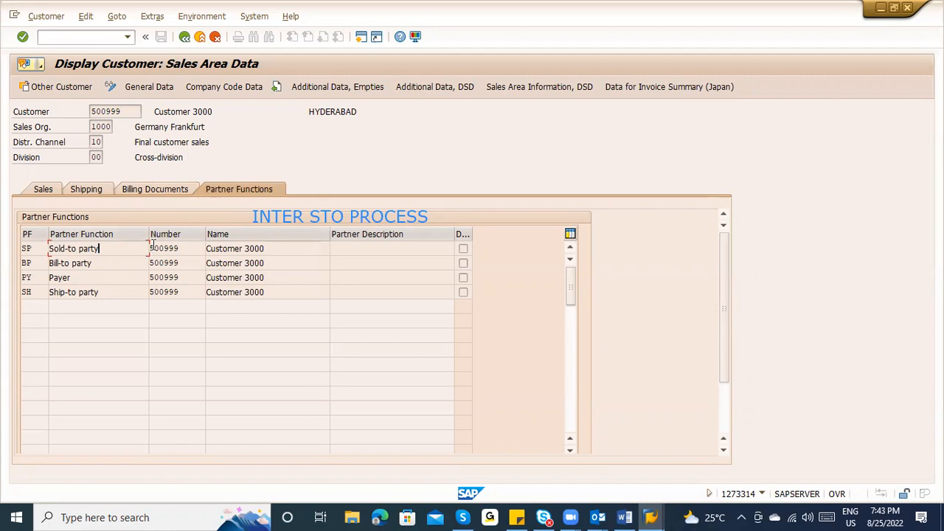
{"action": "key", "text": "F3"}
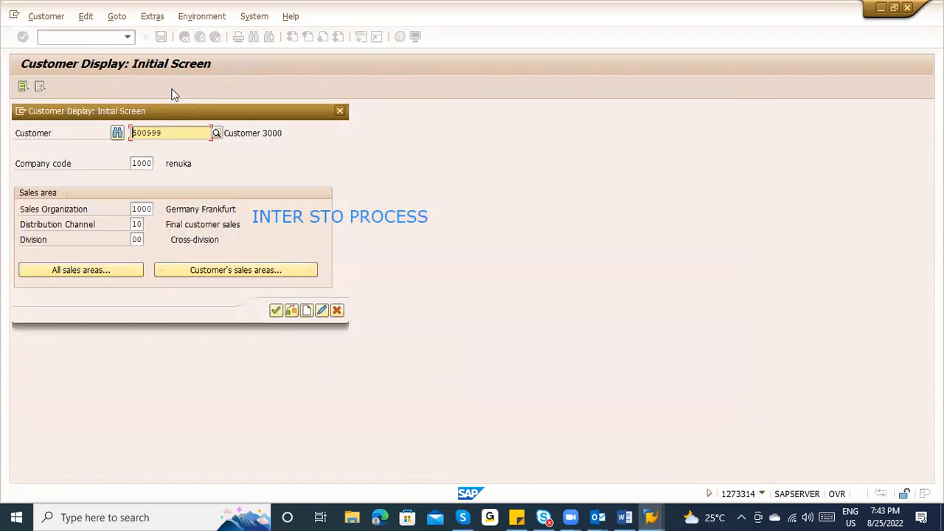
{"action": "left_click", "coordinate": [340, 111]}
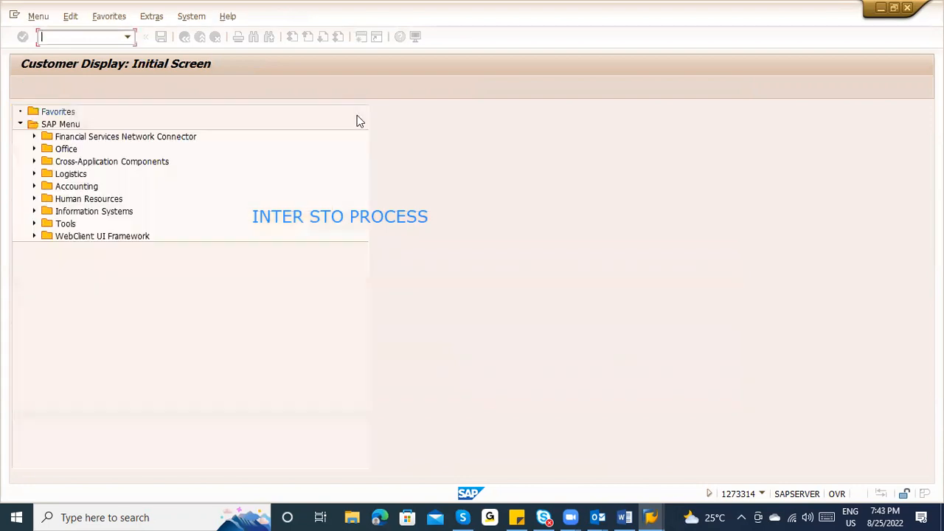
Switch to the Material Management_INTER document in Word and review the customer master record prerequisite.
{"action": "key", "text": "alt+Tab"}
{"action": "key", "text": "alt+Tab"}
{"action": "key", "text": "alt+Tab"}
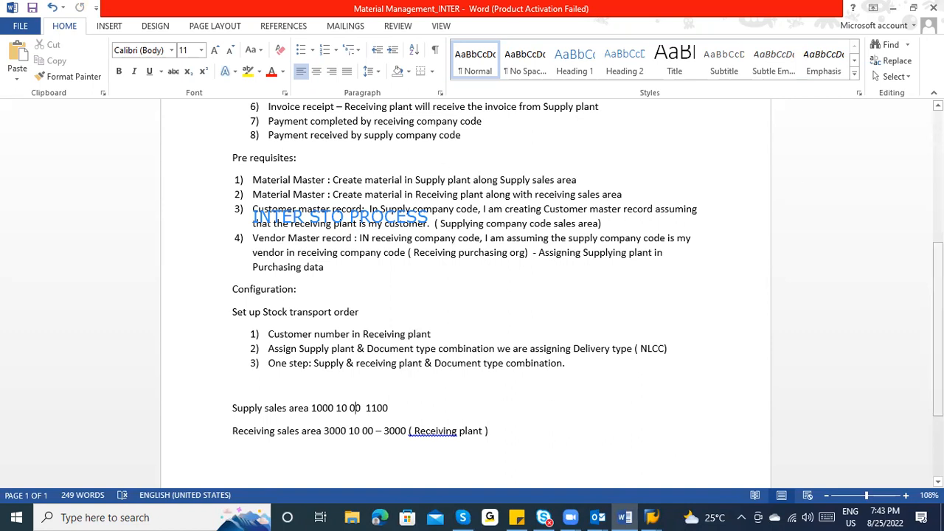
{"action": "scroll", "coordinate": [355, 407], "scroll_direction": "up", "scroll_amount": 2}
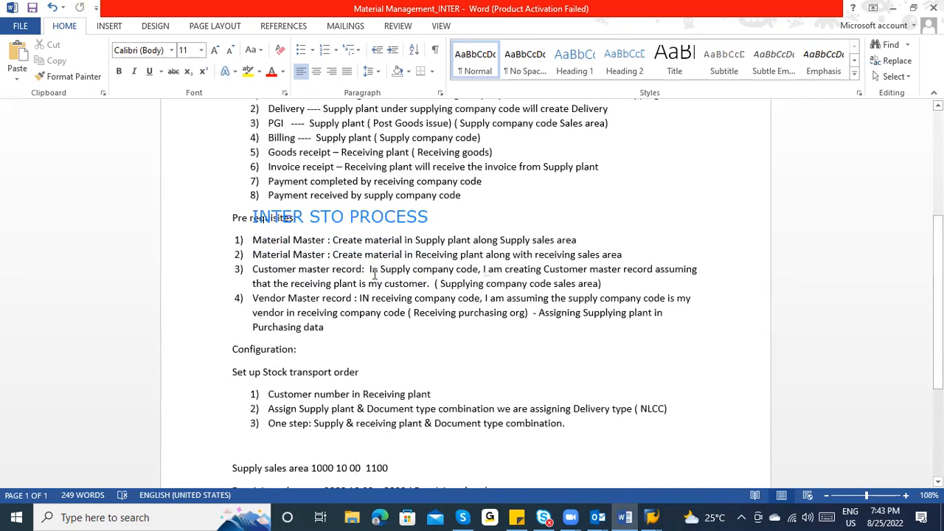
{"action": "left_click_drag", "start_coordinate": [368, 270], "coordinate": [462, 273]}
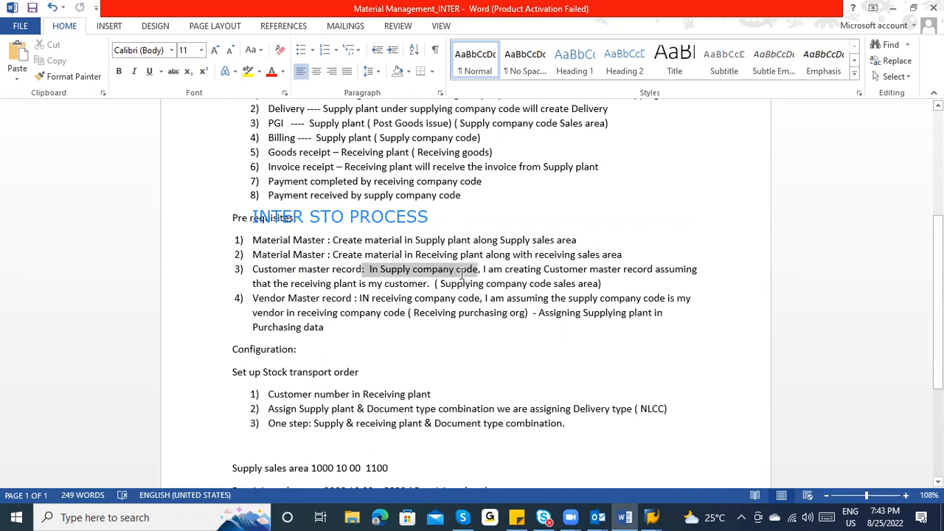
{"action": "left_click", "coordinate": [463, 277]}
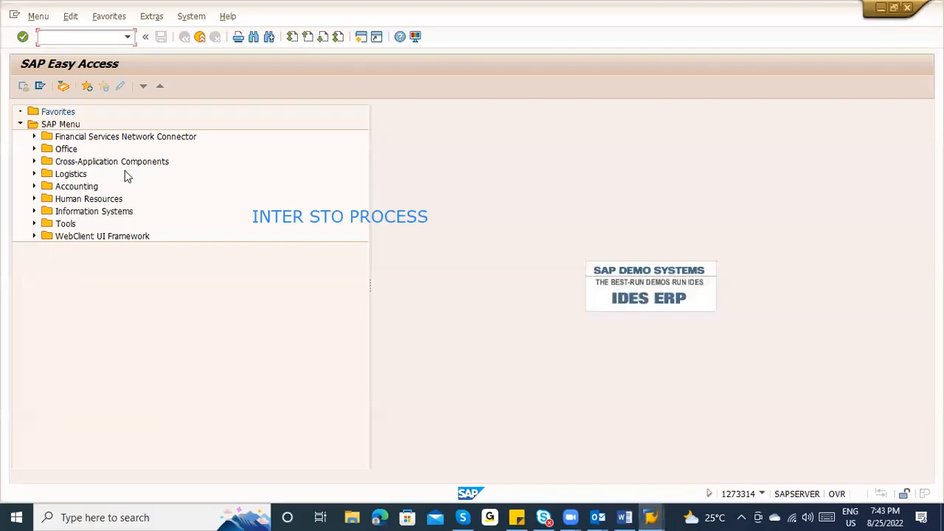
In SAP, open the vendor display with transaction XK03 and start SE16N in a new session.
{"action": "type", "text": "XK03"}
{"action": "key", "text": "Return"}
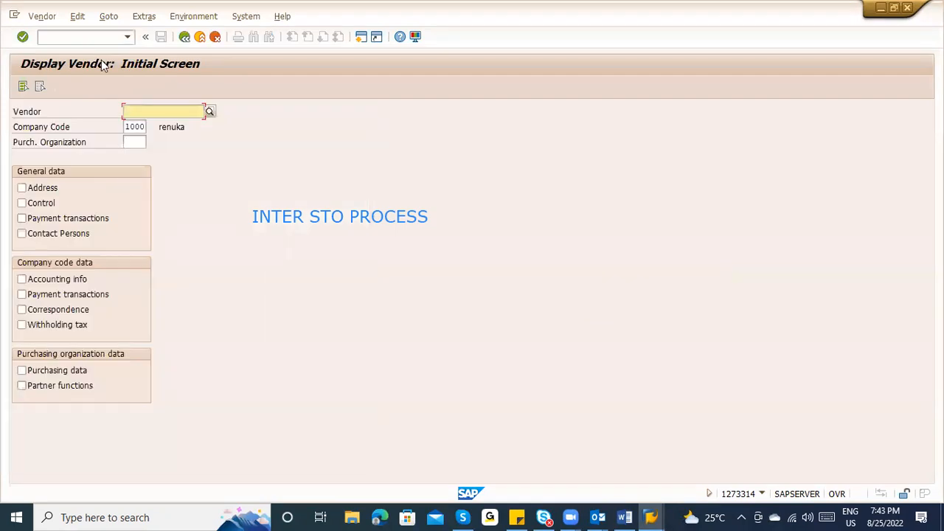
{"action": "left_click", "coordinate": [64, 33]}
{"action": "type", "text": "/ose16n"}
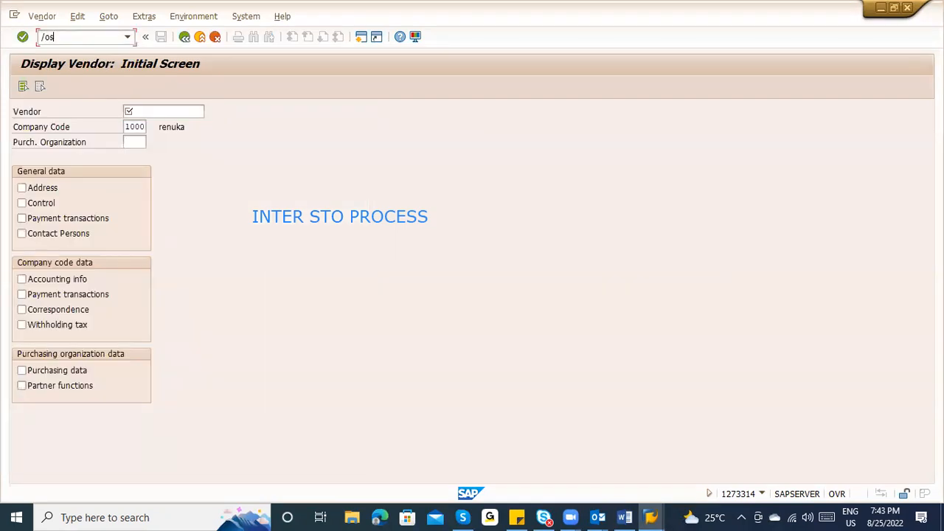
{"action": "key", "text": "Return"}
Load table LFM1 in the general table display and search its field names for plant.
{"action": "key", "text": "Delete"}
{"action": "key", "text": "Delete"}
{"action": "key", "text": "Delete"}
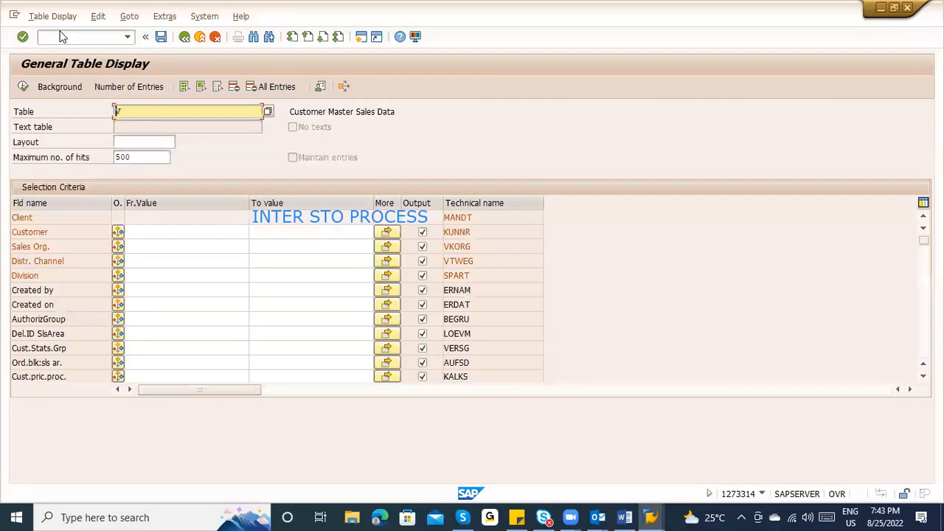
{"action": "type", "text": "LFM1"}
{"action": "key", "text": "Return"}
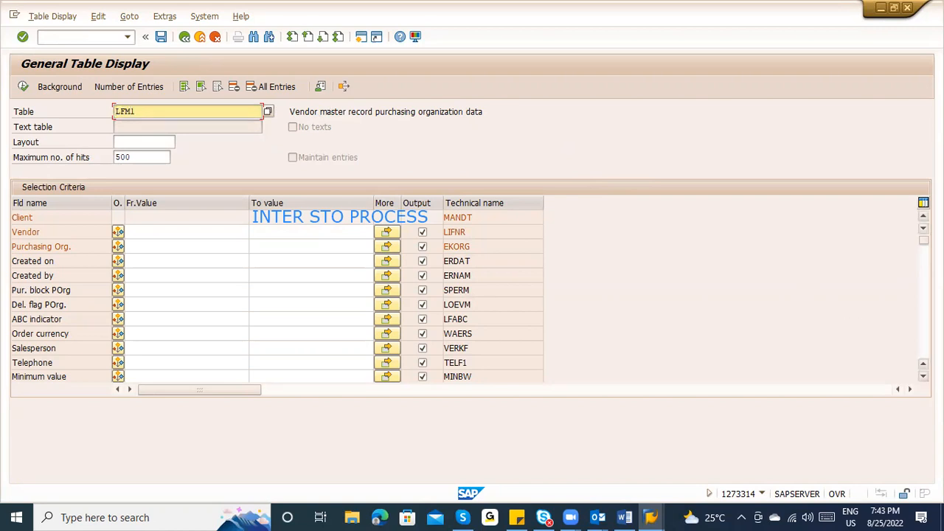
{"action": "left_click", "coordinate": [923, 309]}
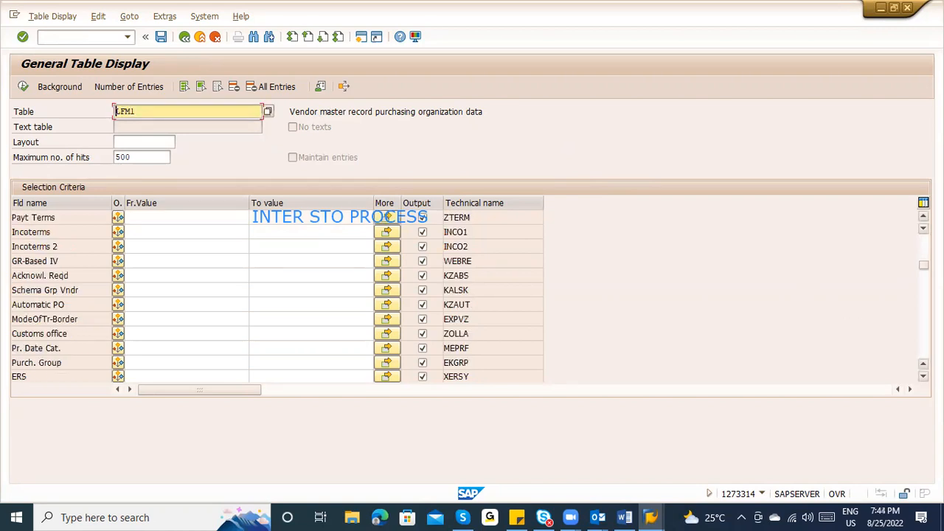
{"action": "key", "text": "Page_Down"}
{"action": "key", "text": "ctrl+f"}
{"action": "type", "text": "plant"}
{"action": "key", "text": "Return"}
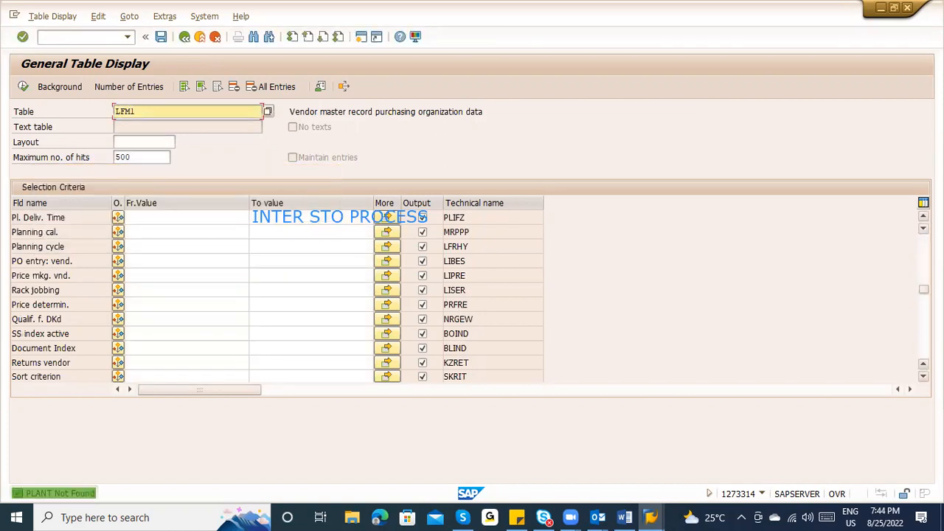
Change the table to LFM2 and search its field names for plant.
{"action": "left_click", "coordinate": [168, 115]}
{"action": "key", "text": "BackSpace"}
{"action": "type", "text": "2"}
{"action": "key", "text": "Return"}
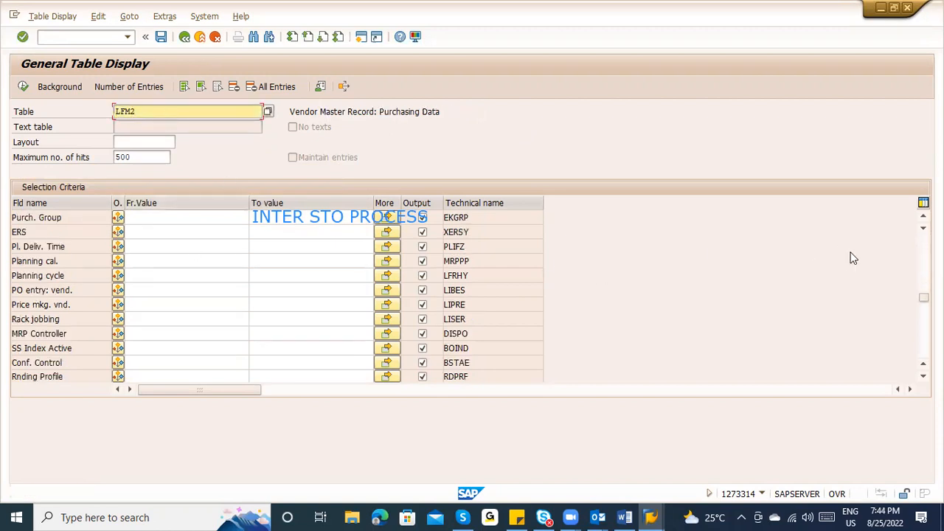
{"action": "left_click", "coordinate": [923, 255]}
{"action": "left_click", "coordinate": [923, 216]}
{"action": "key", "text": "ctrl+f"}
{"action": "type", "text": "plant"}
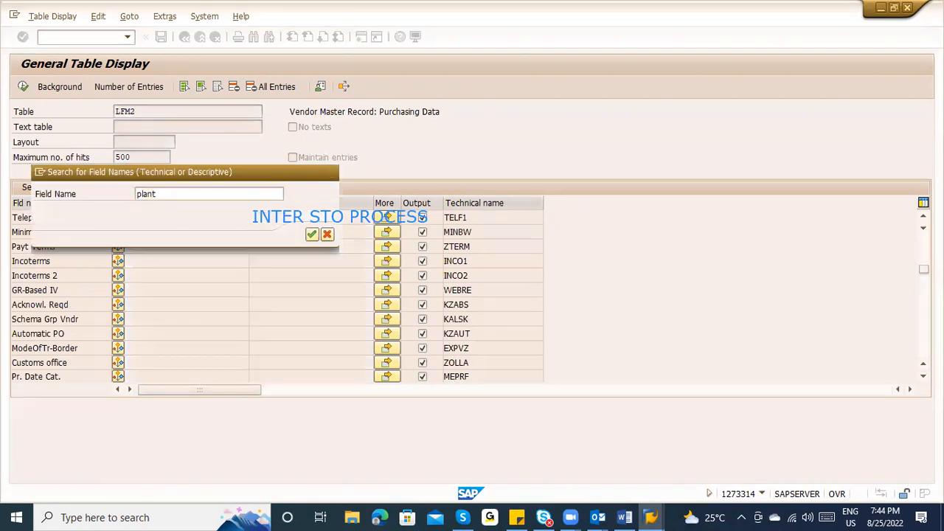
{"action": "key", "text": "Return"}
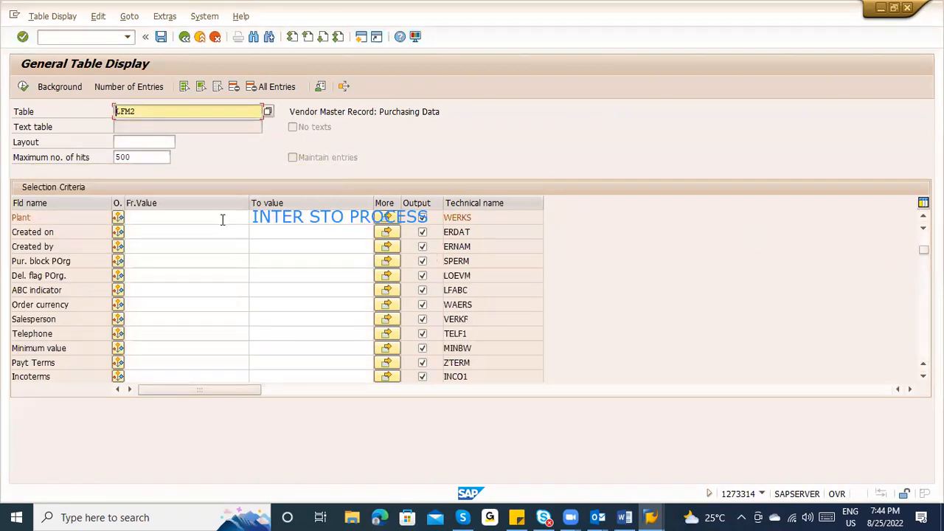
Check the vendor master prerequisite in the Word document, and list the LFM2 entries for plant 1100 in SAP.
{"action": "left_click", "coordinate": [171, 216]}
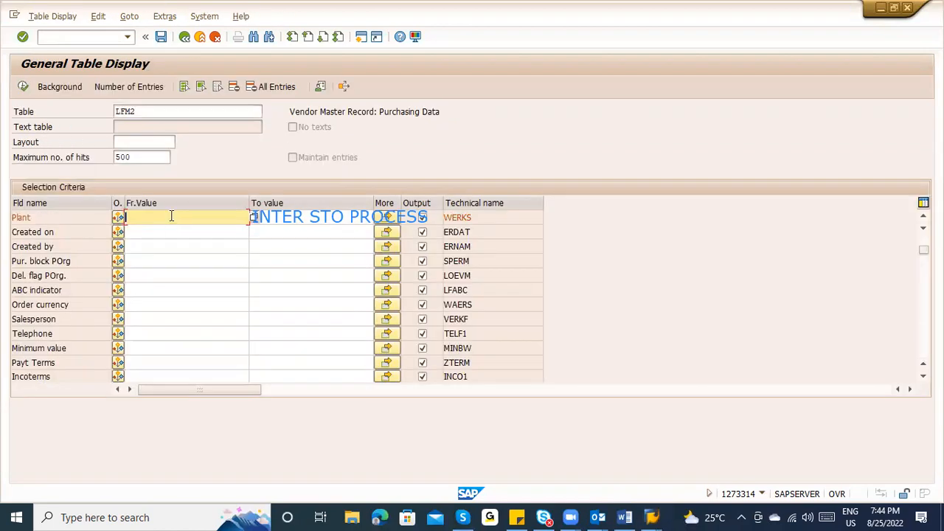
{"action": "key", "text": "alt+Tab"}
{"action": "key", "text": "alt+Tab"}
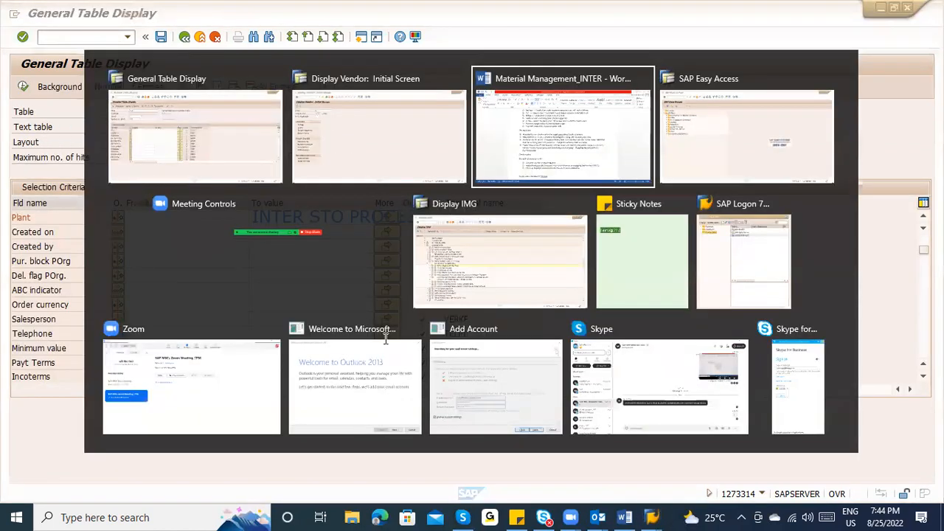
{"action": "left_click", "coordinate": [281, 300]}
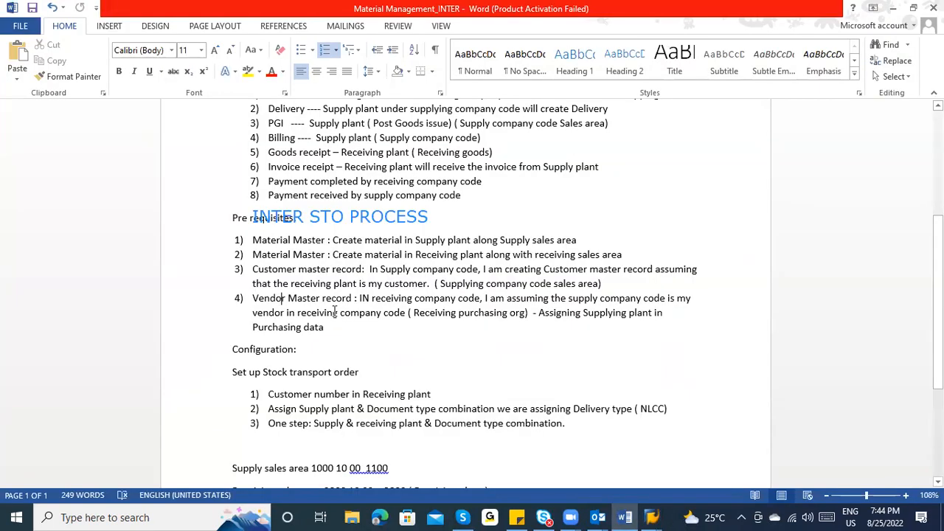
{"action": "left_click", "coordinate": [335, 313]}
{"action": "key", "text": "alt+Tab"}
{"action": "type", "text": "1100"}
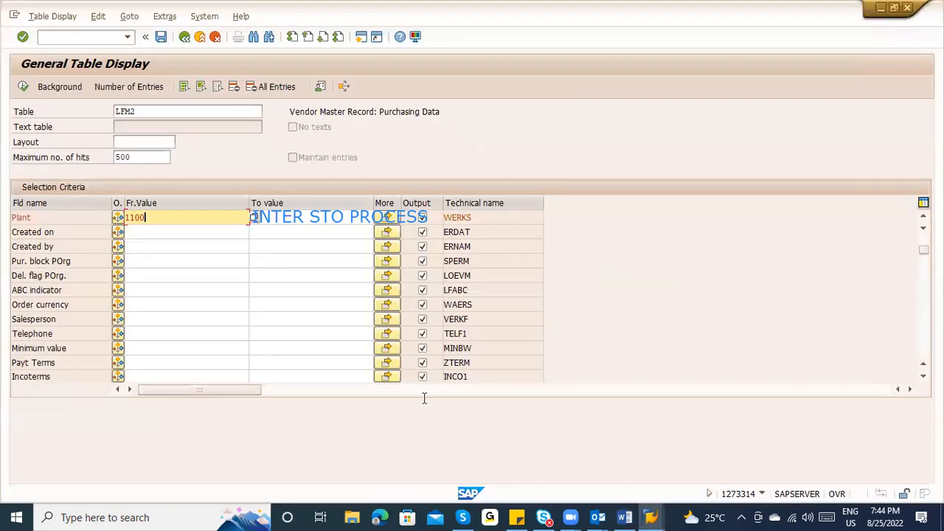
{"action": "left_click", "coordinate": [23, 87]}
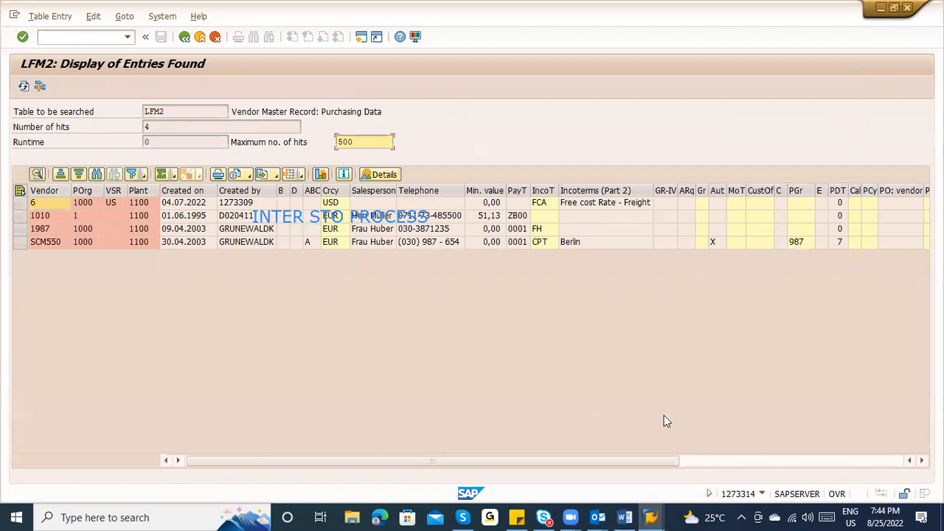
Review the remaining columns of the LFM2 entries, return to the selection screen and look through its field list.
{"action": "left_click", "coordinate": [702, 461]}
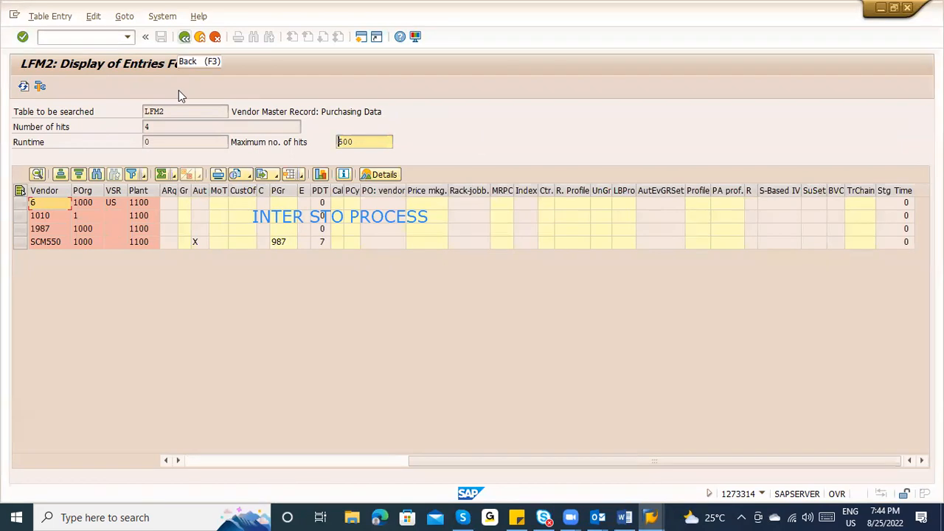
{"action": "left_click", "coordinate": [184, 36]}
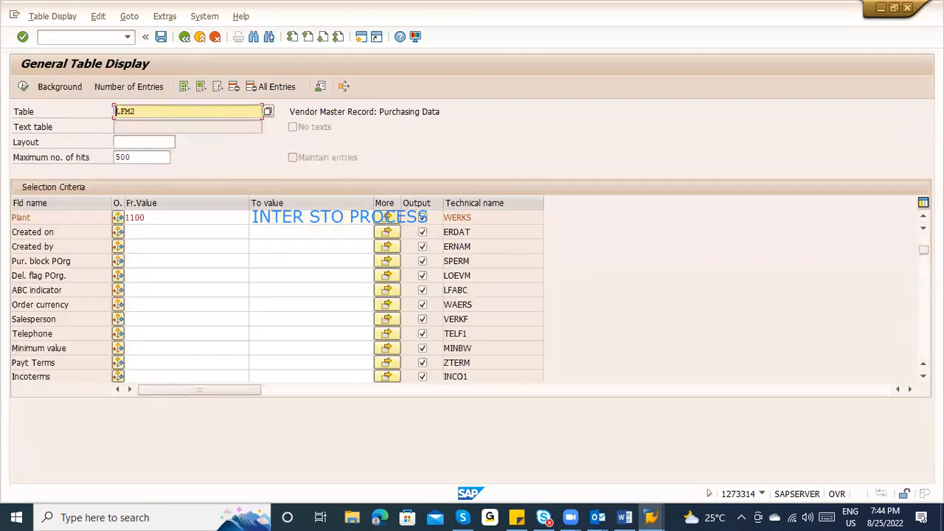
{"action": "left_click_drag", "start_coordinate": [924, 250], "coordinate": [923, 238]}
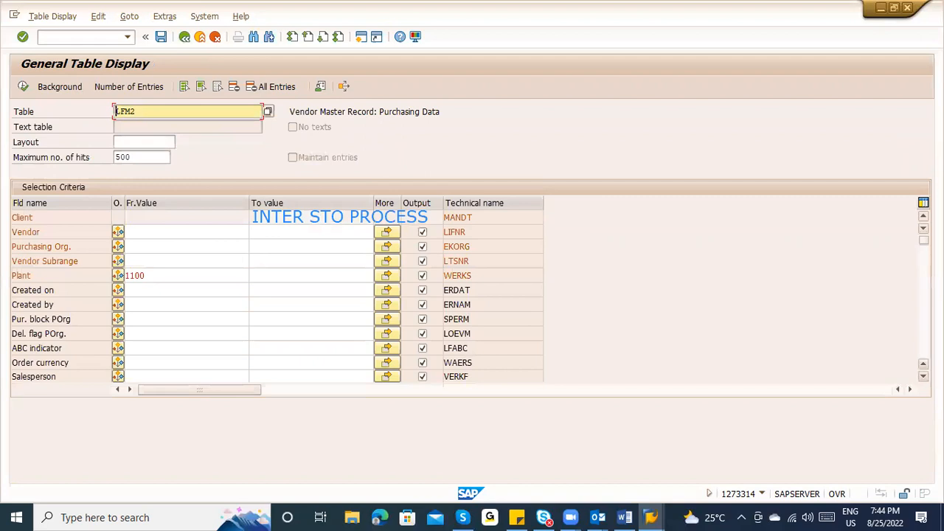
{"action": "left_click", "coordinate": [923, 256]}
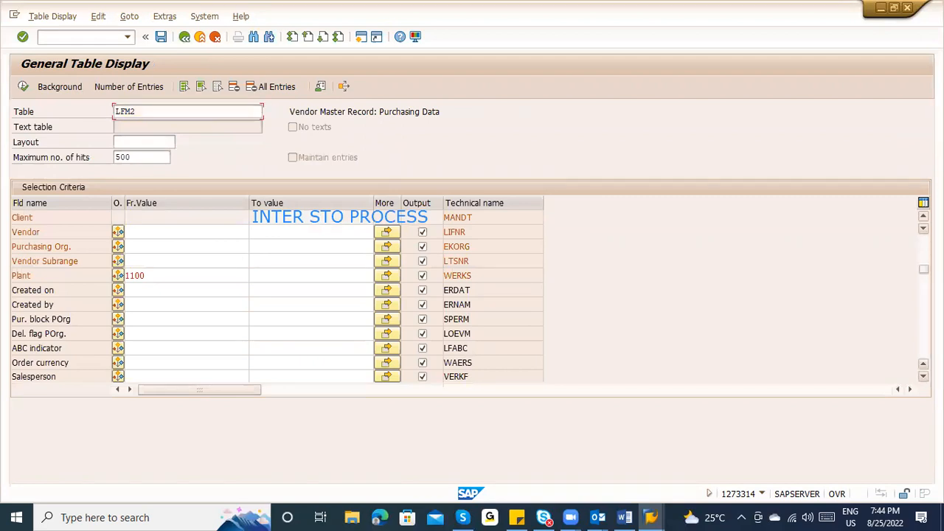
{"action": "left_click", "coordinate": [924, 256]}
{"action": "left_click", "coordinate": [924, 255]}
{"action": "left_click", "coordinate": [923, 269]}
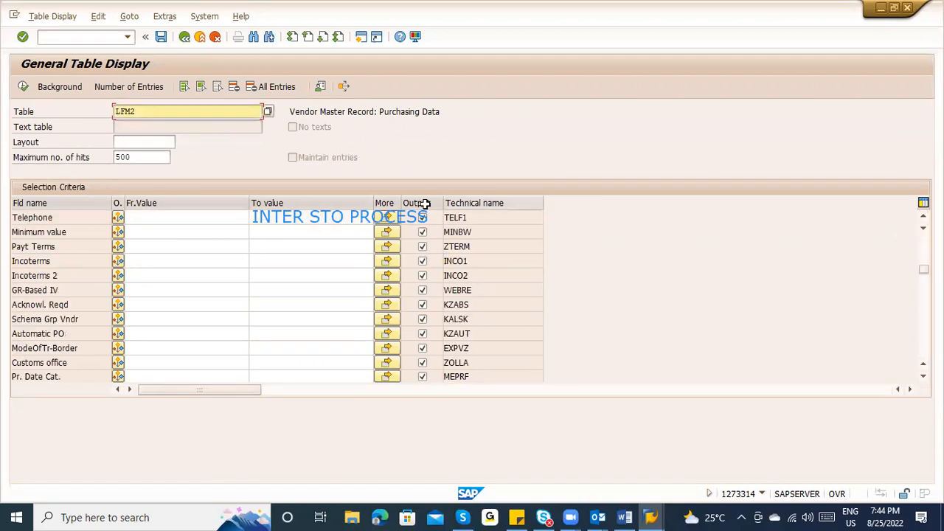
{"action": "scroll", "coordinate": [215, 272], "scroll_direction": "up", "scroll_amount": 2}
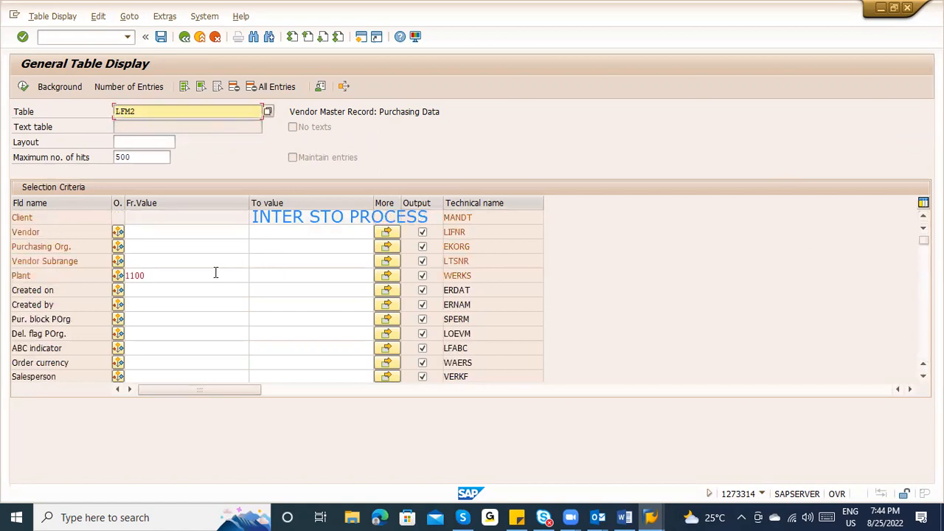
Clear the plant value 1100 from the LFM2 selection criteria and look through the table's remaining field names.
{"action": "left_click", "coordinate": [179, 271]}
{"action": "key", "text": "BackSpace"}
{"action": "key", "text": "BackSpace"}
{"action": "key", "text": "BackSpace"}
{"action": "key", "text": "BackSpace"}
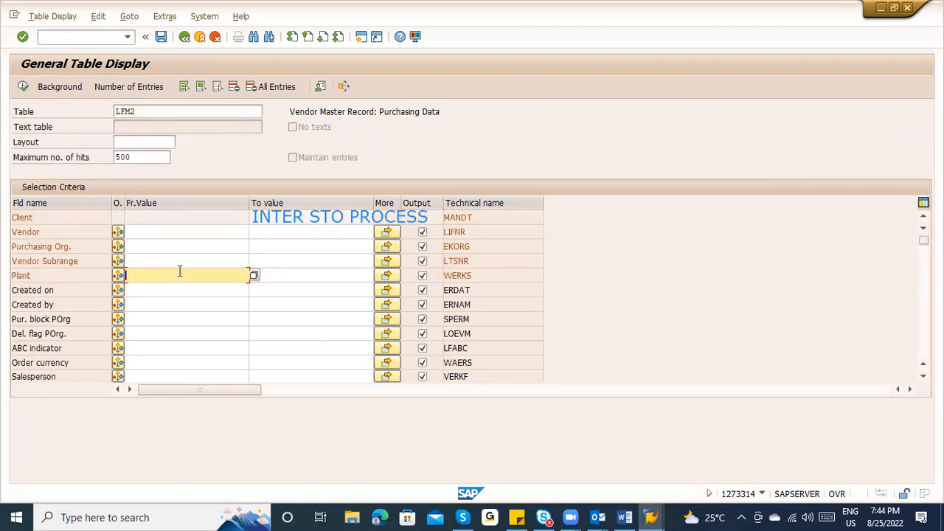
{"action": "key", "text": "F8"}
{"action": "left_click", "coordinate": [386, 261]}
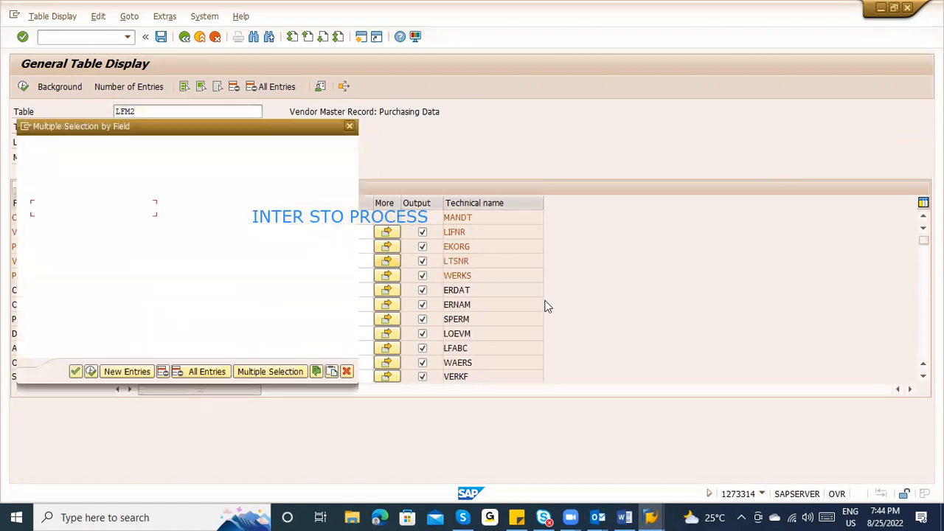
{"action": "left_click", "coordinate": [349, 126]}
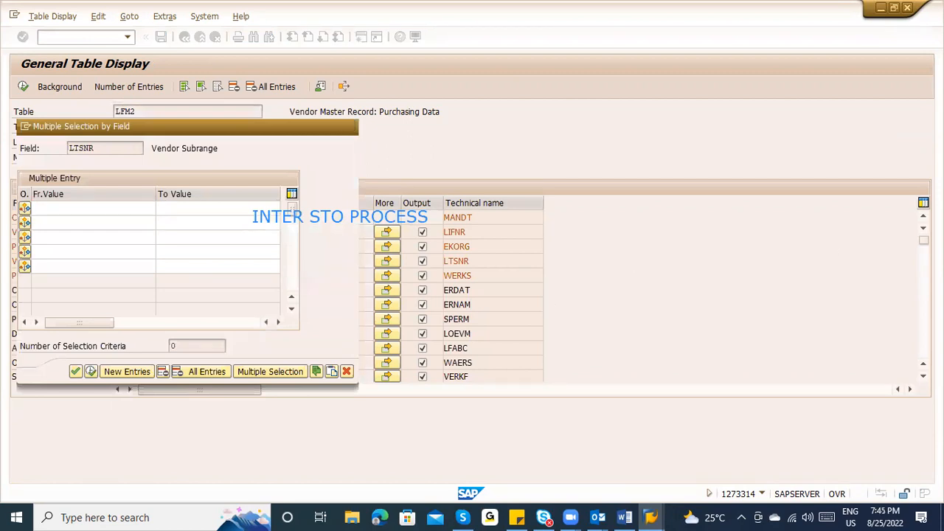
{"action": "scroll", "coordinate": [310, 290], "scroll_direction": "down", "scroll_amount": 4}
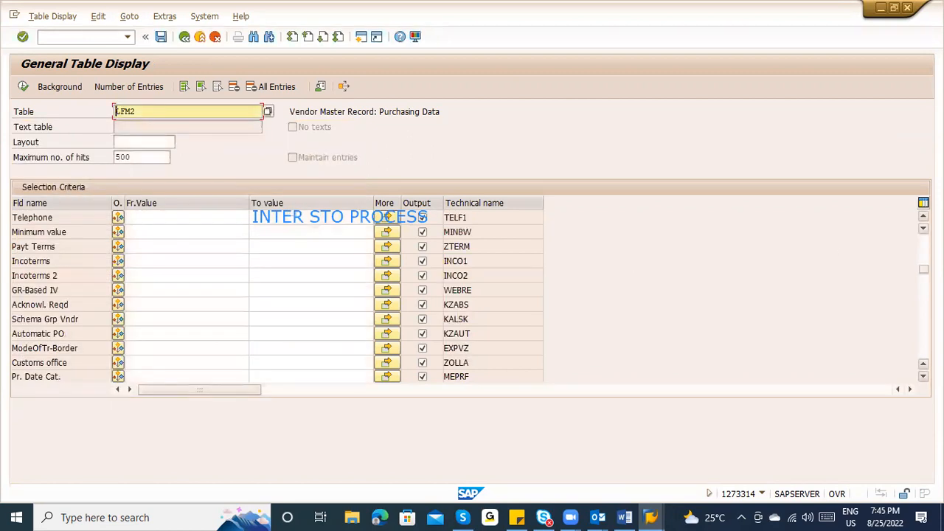
{"action": "scroll", "coordinate": [309, 290], "scroll_direction": "down", "scroll_amount": 4}
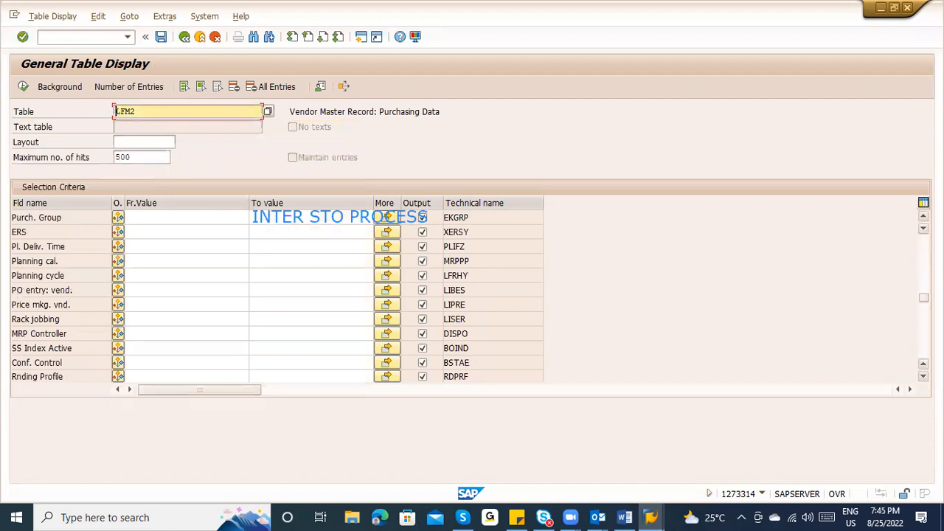
{"action": "scroll", "coordinate": [310, 290], "scroll_direction": "down", "scroll_amount": 4}
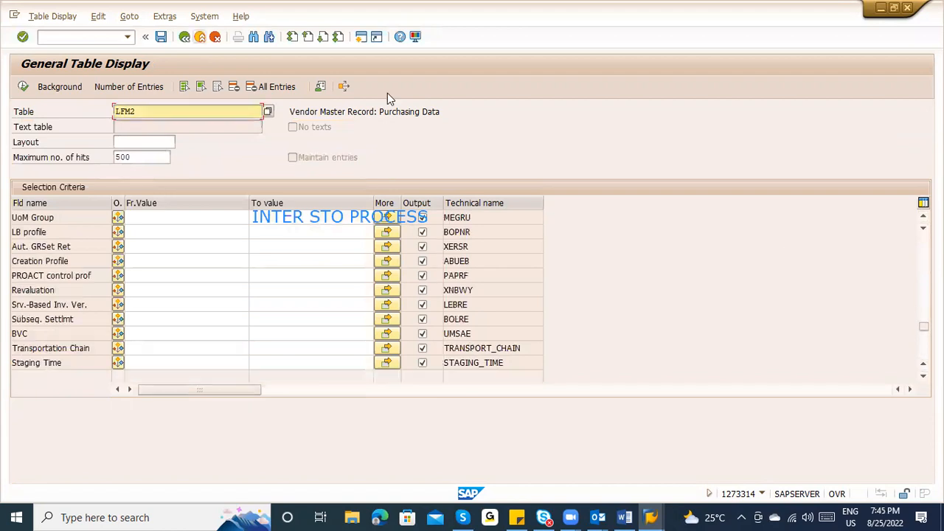
Change the table in the general table display to LFM1 and load its fields.
{"action": "left_click", "coordinate": [146, 110]}
{"action": "key", "text": "BackSpace"}
{"action": "type", "text": "1"}
{"action": "key", "text": "Return"}
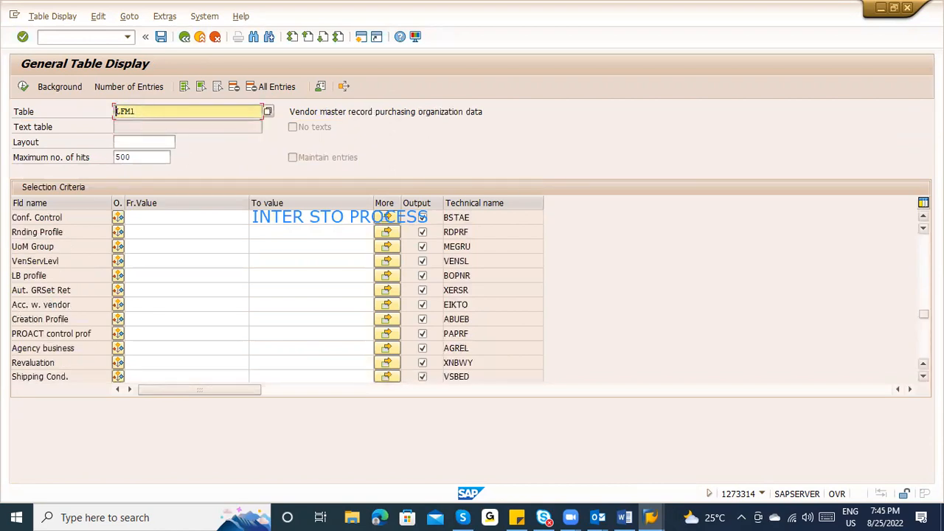
Examine the LFM1 field list from start to end for a field that holds the plant assignment.
{"action": "left_click_drag", "start_coordinate": [923, 304], "coordinate": [923, 233]}
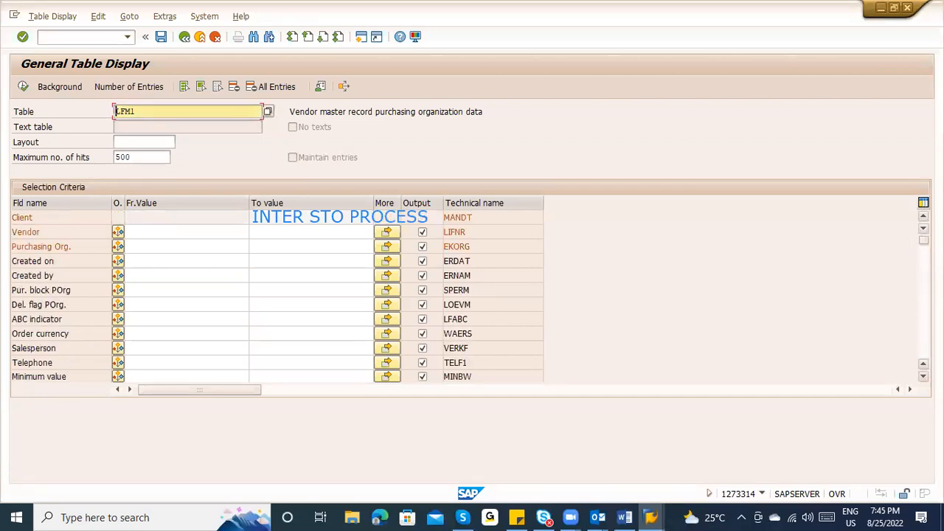
{"action": "key", "text": "Page_Down"}
{"action": "key", "text": "Page_Down"}
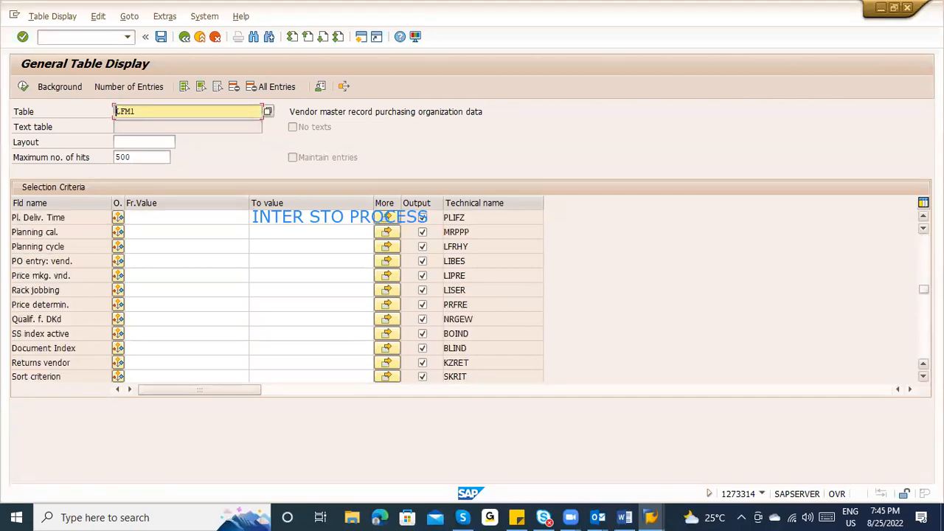
{"action": "key", "text": "Page_Down"}
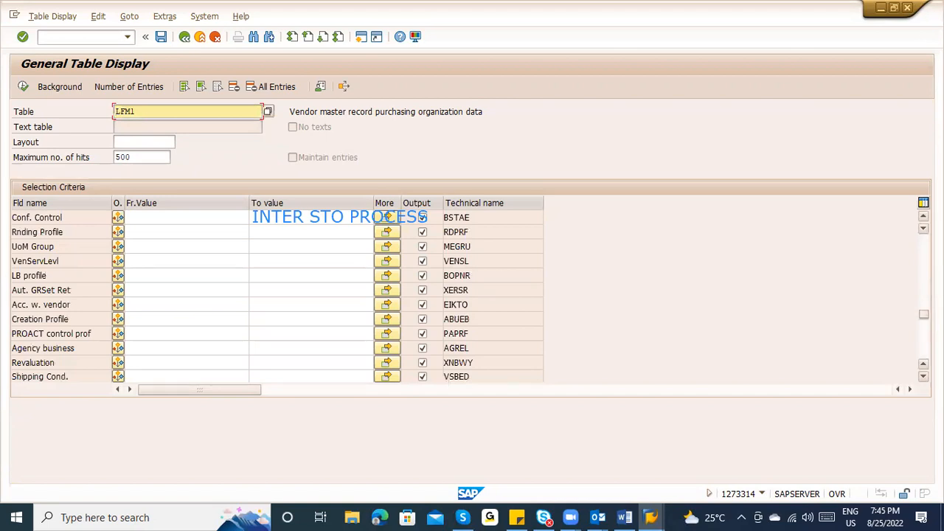
{"action": "key", "text": "Page_Down"}
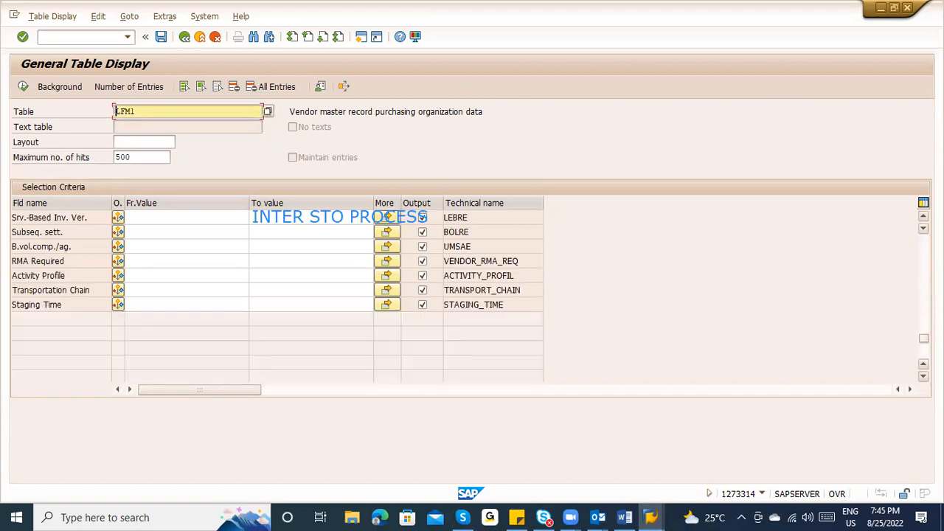
{"action": "key", "text": "Page_Up"}
{"action": "key", "text": "Page_Down"}
{"action": "key", "text": "Page_Up"}
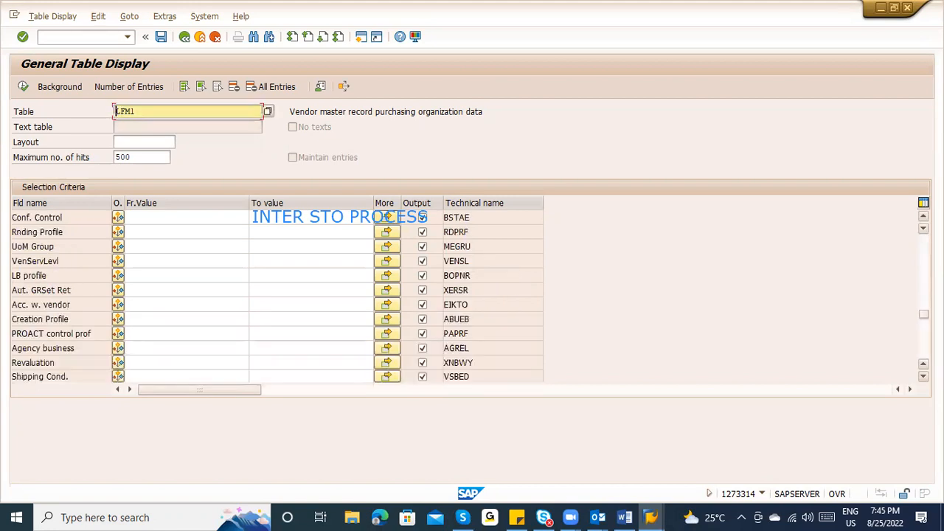
{"action": "key", "text": "Page_Up"}
{"action": "key", "text": "Page_Up"}
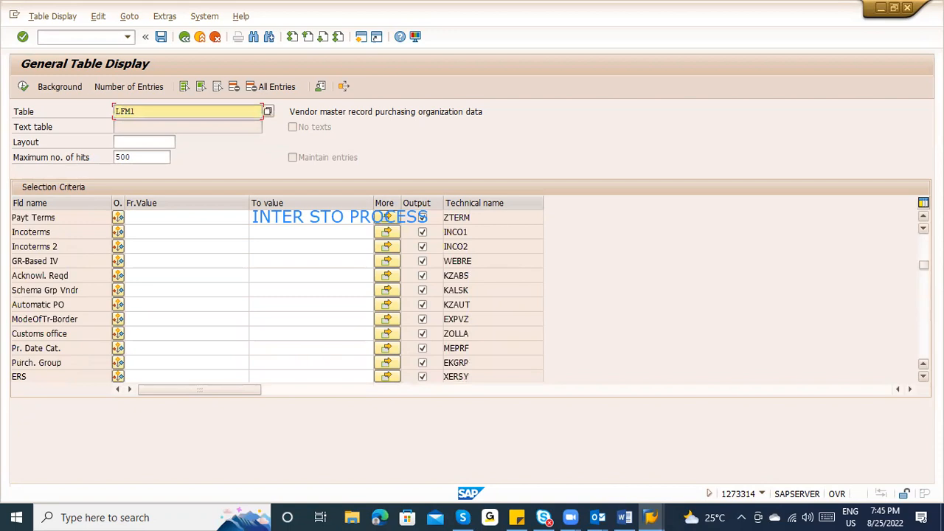
{"action": "key", "text": "Page_Up"}
Switch to the vendor display session and start vendor creation with transaction /nxk01.
{"action": "key", "text": "alt+Tab"}
{"action": "key", "text": "alt+Tab"}
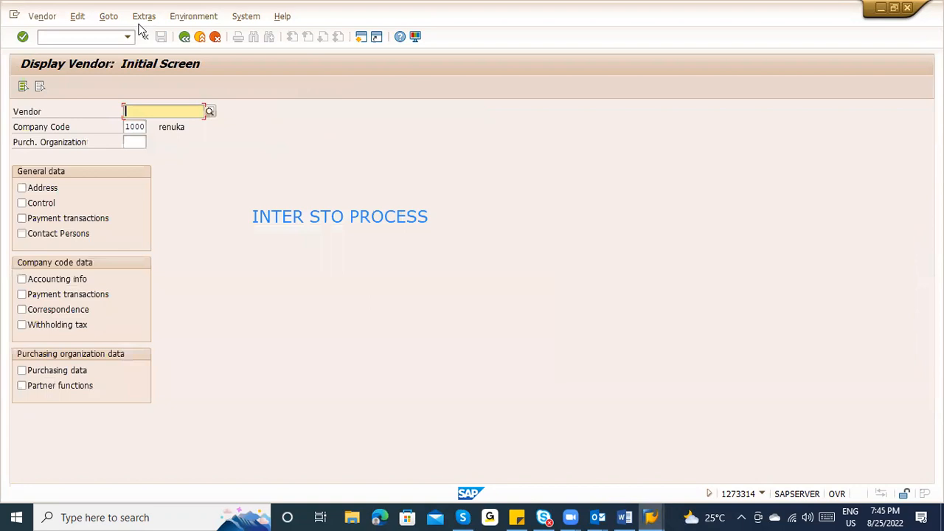
{"action": "left_click", "coordinate": [54, 38]}
{"action": "type", "text": "/nxk01"}
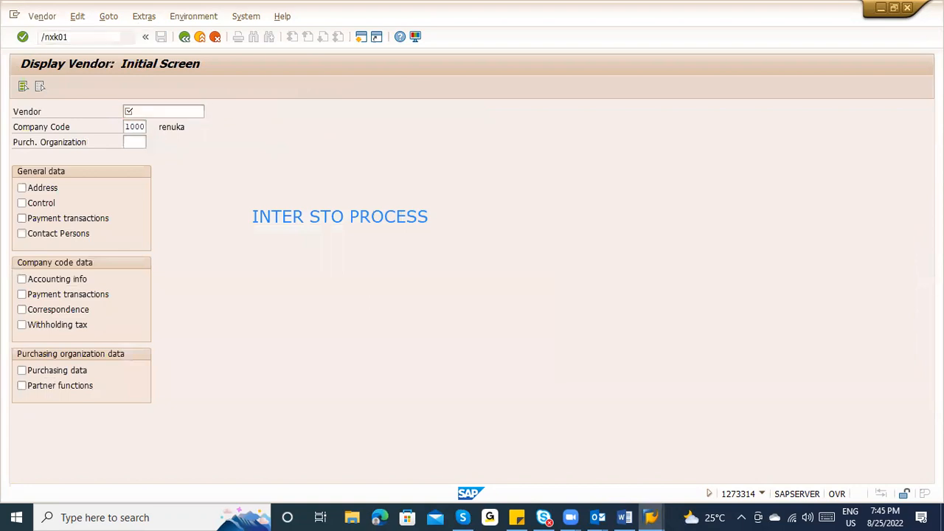
{"action": "key", "text": "Return"}
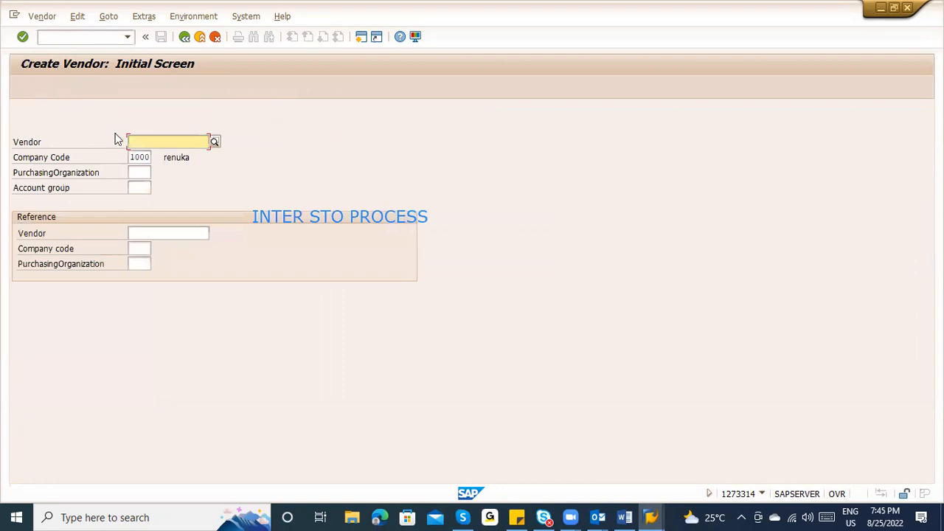
Set the new vendor's company code to 3000 and purchasing organization to 3000.
{"action": "left_click", "coordinate": [141, 174]}
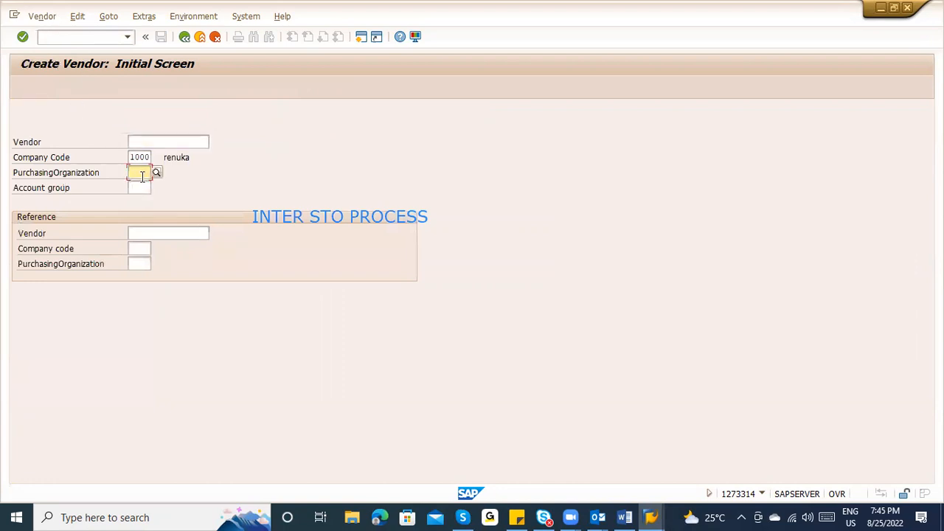
{"action": "left_click", "coordinate": [142, 174]}
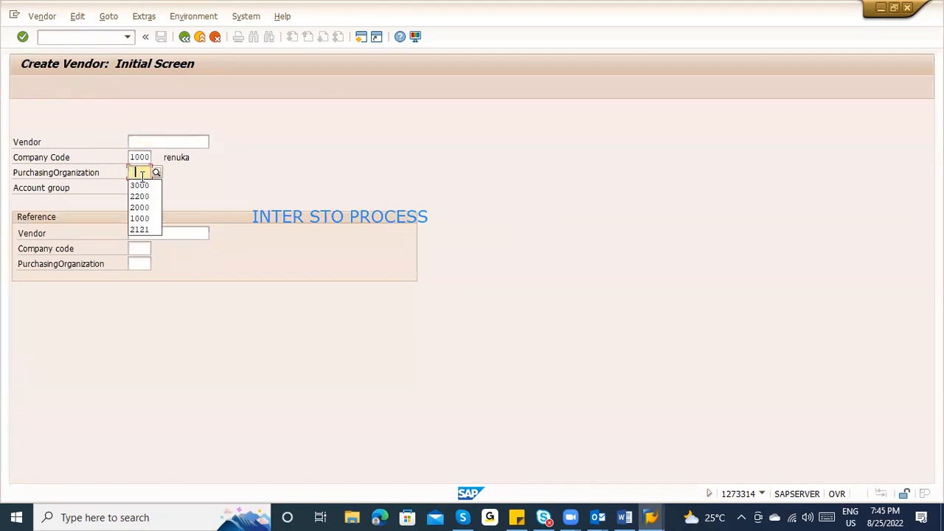
{"action": "key", "text": "shift+Tab"}
{"action": "key", "text": "BackSpace"}
{"action": "key", "text": "BackSpace"}
{"action": "key", "text": "BackSpace"}
{"action": "key", "text": "BackSpace"}
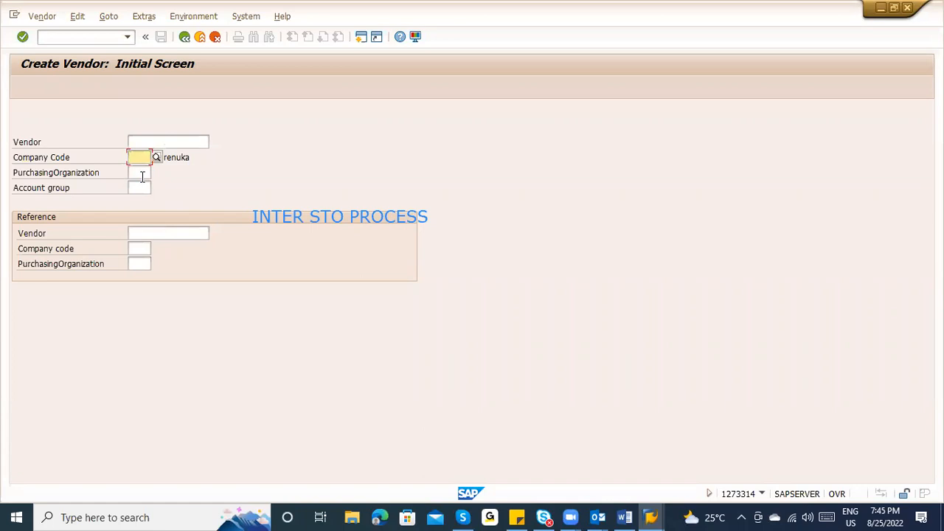
{"action": "type", "text": "3000"}
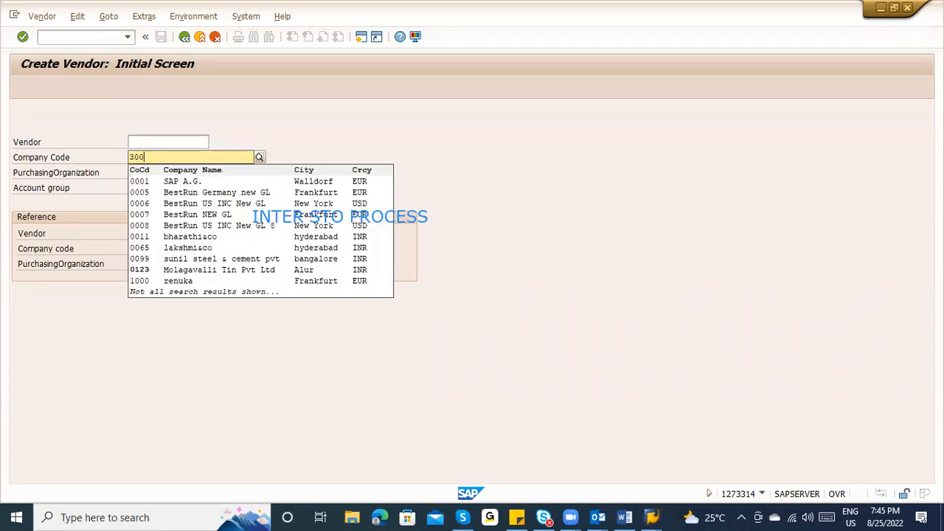
{"action": "key", "text": "Return"}
{"action": "type", "text": "3000"}
{"action": "key", "text": "Return"}
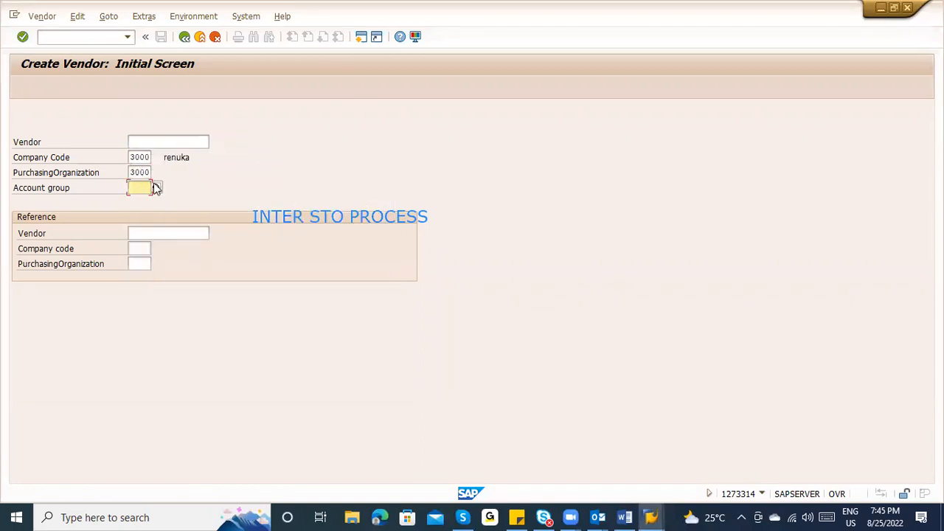
Browse the available vendor account groups, comparing the Plants group 0007 with the domestic vendor group ZABC.
{"action": "left_click", "coordinate": [156, 187]}
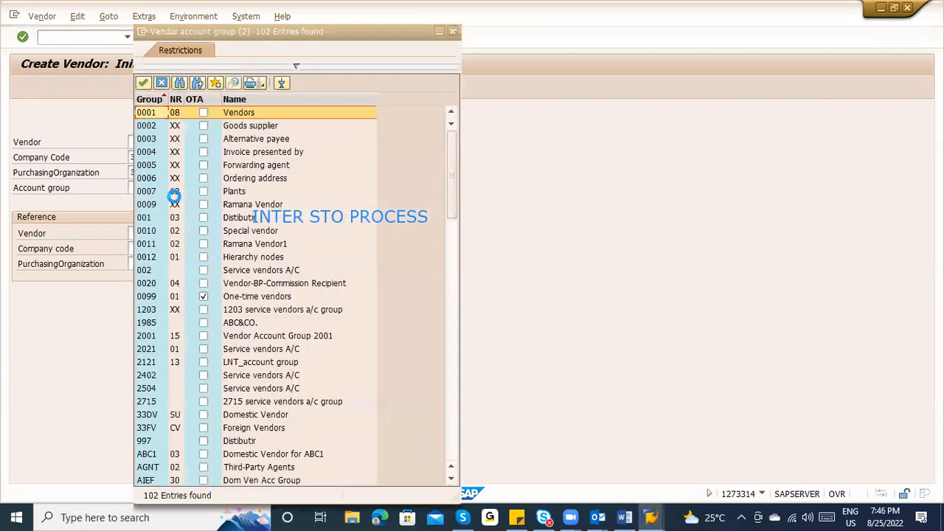
{"action": "left_click", "coordinate": [156, 191]}
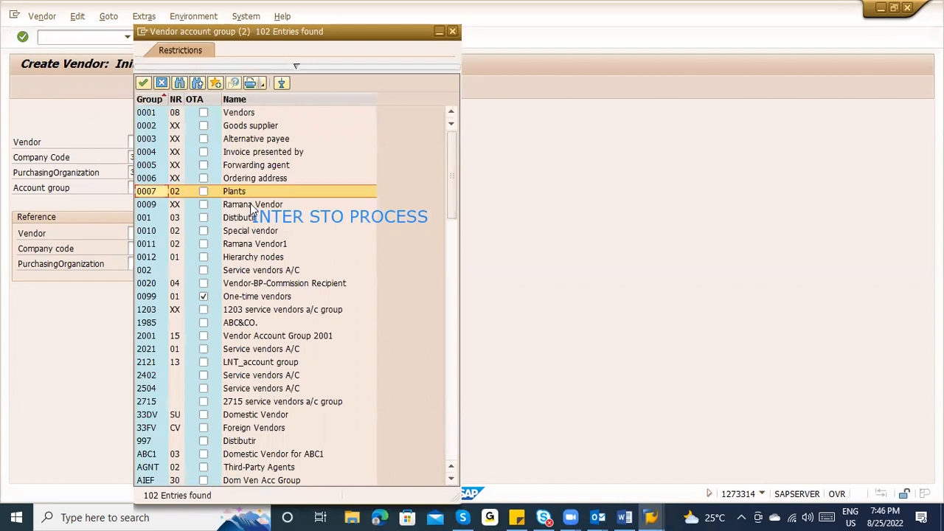
{"action": "left_click", "coordinate": [237, 194]}
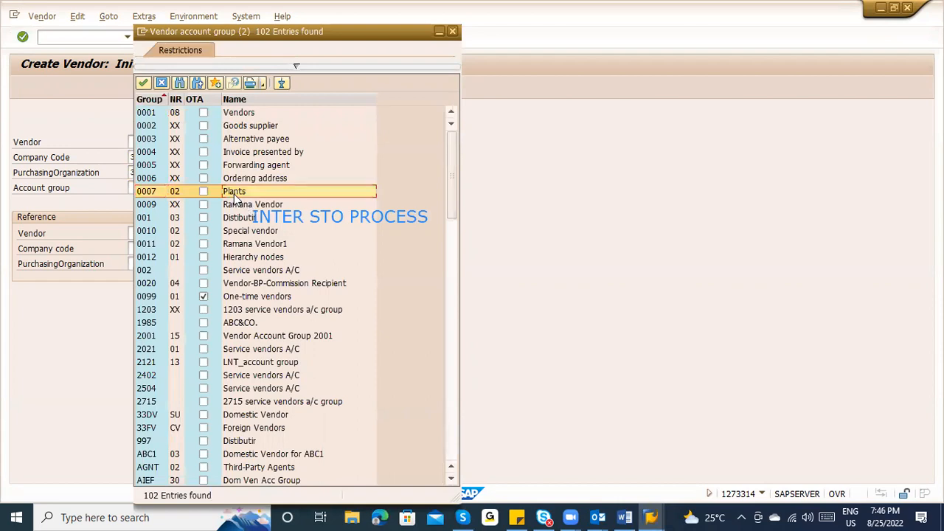
{"action": "left_click", "coordinate": [145, 193]}
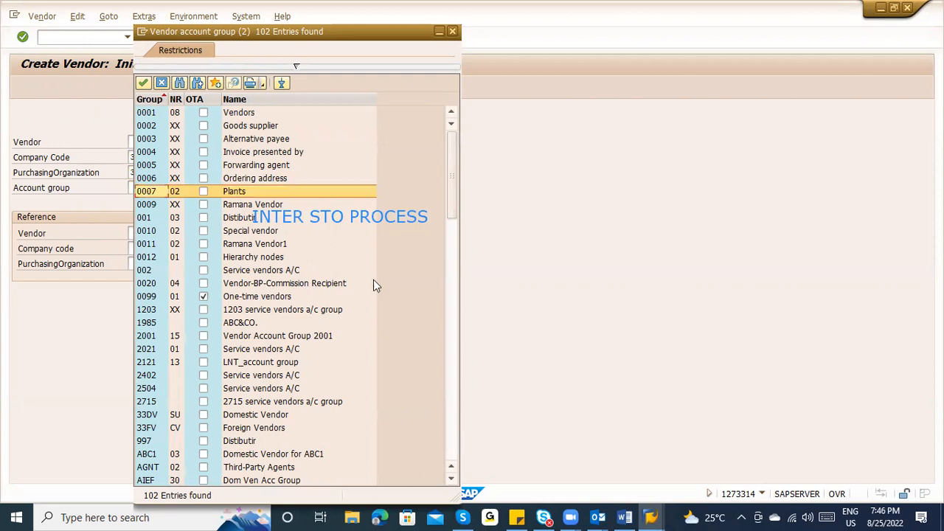
{"action": "left_click", "coordinate": [448, 264]}
{"action": "left_click_drag", "start_coordinate": [447, 264], "coordinate": [448, 436]}
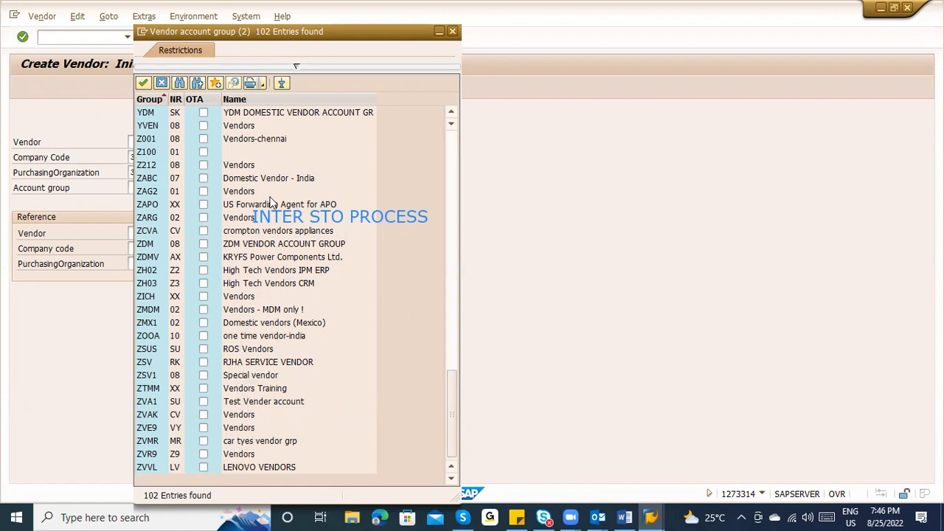
{"action": "left_click", "coordinate": [151, 179]}
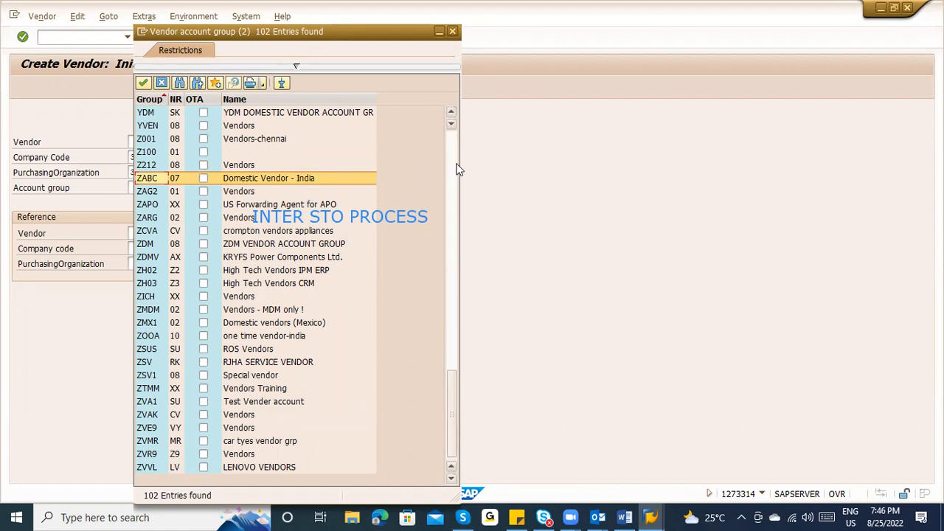
{"action": "scroll", "coordinate": [457, 169], "scroll_direction": "up", "scroll_amount": 20}
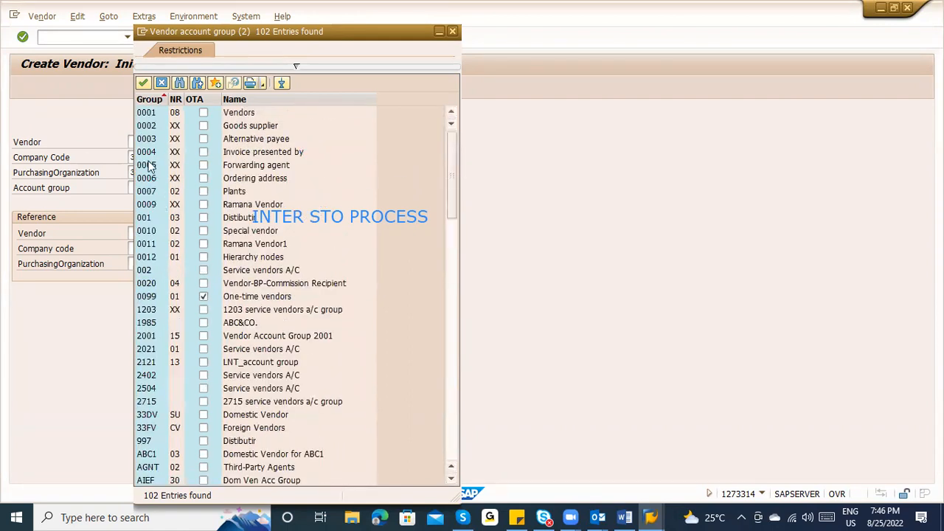
{"action": "left_click", "coordinate": [152, 182]}
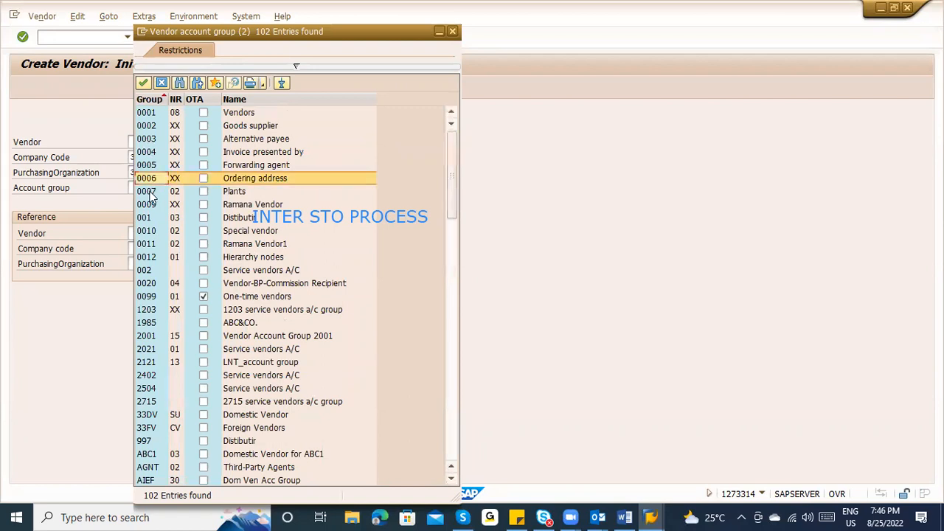
{"action": "left_click", "coordinate": [152, 191]}
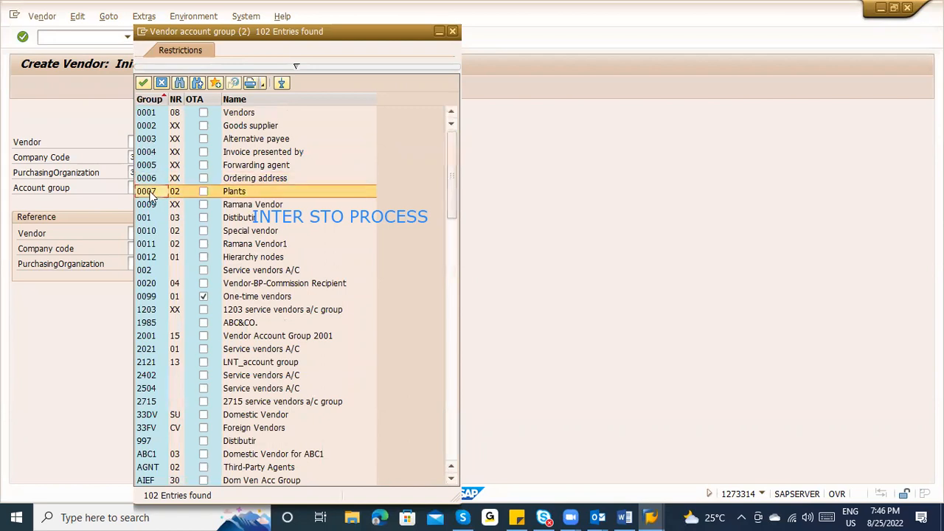
Set the new vendor's account group to 0007 (Plants) and proceed to the address data.
{"action": "left_click", "coordinate": [455, 324]}
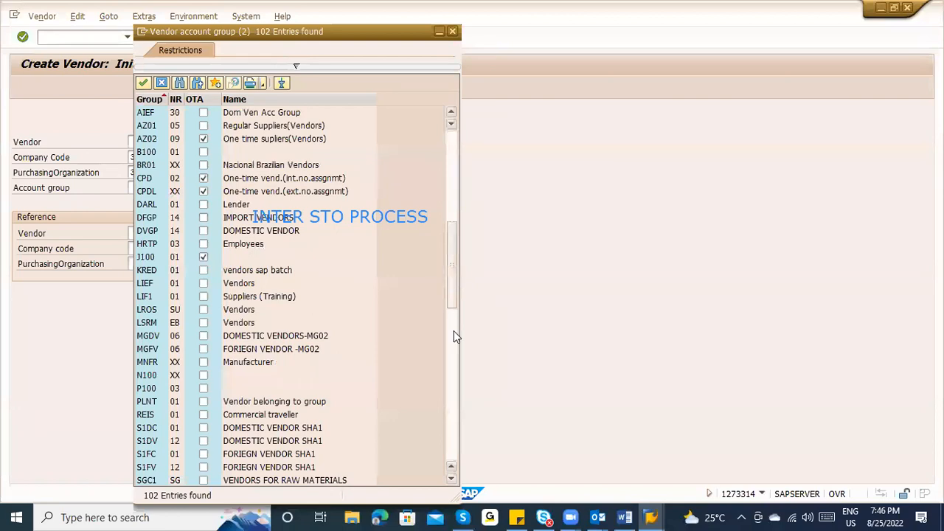
{"action": "left_click", "coordinate": [454, 331]}
{"action": "left_click", "coordinate": [452, 219]}
{"action": "left_click", "coordinate": [449, 169]}
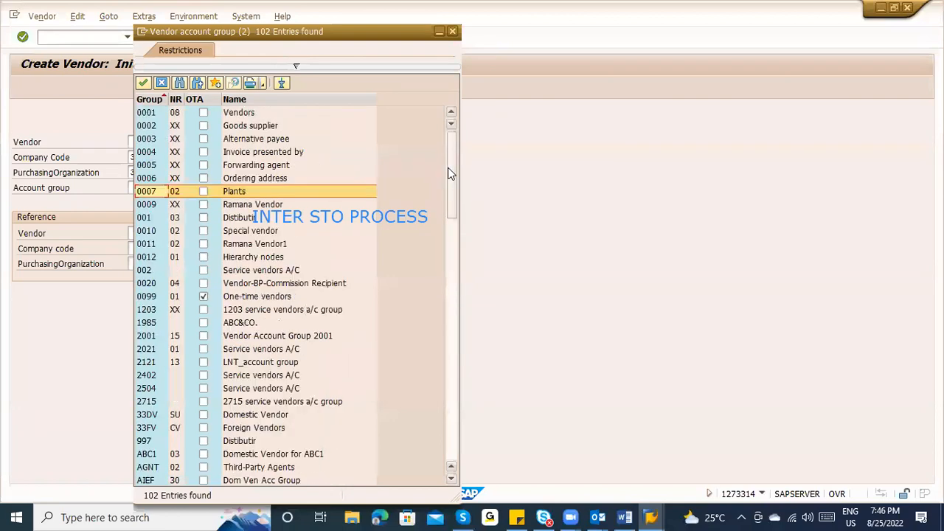
{"action": "double_click", "coordinate": [146, 191]}
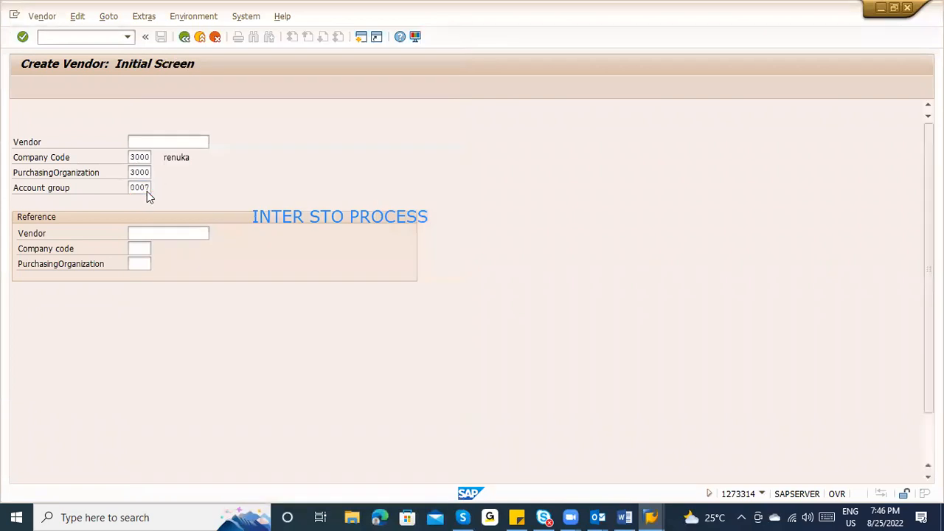
{"action": "key", "text": "Return"}
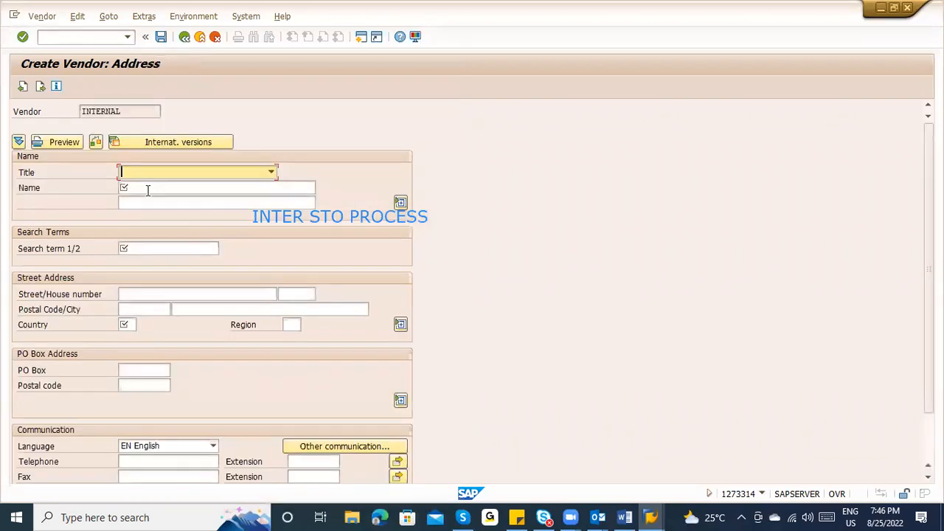
Enter 1100 Supply plant as the vendor's name and Supply plant 1100 as the search term.
{"action": "left_click", "coordinate": [147, 189]}
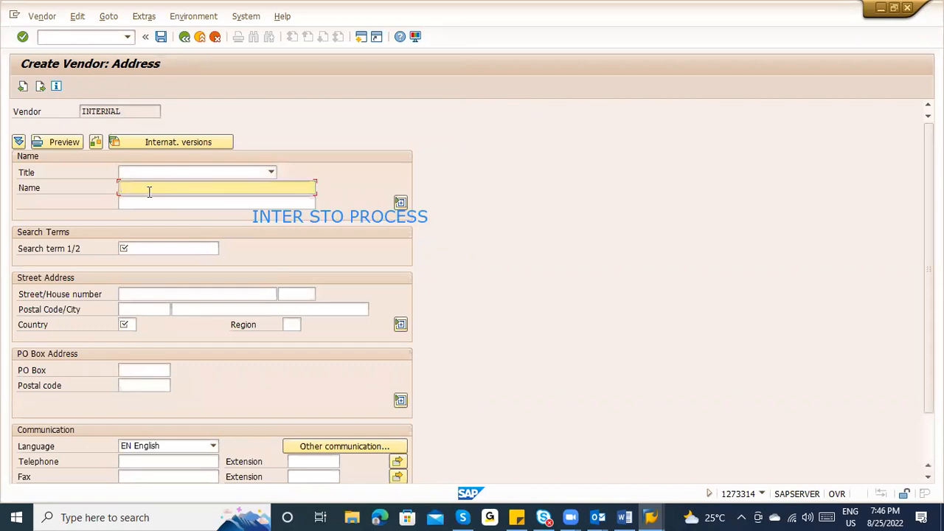
{"action": "type", "text": "1100"}
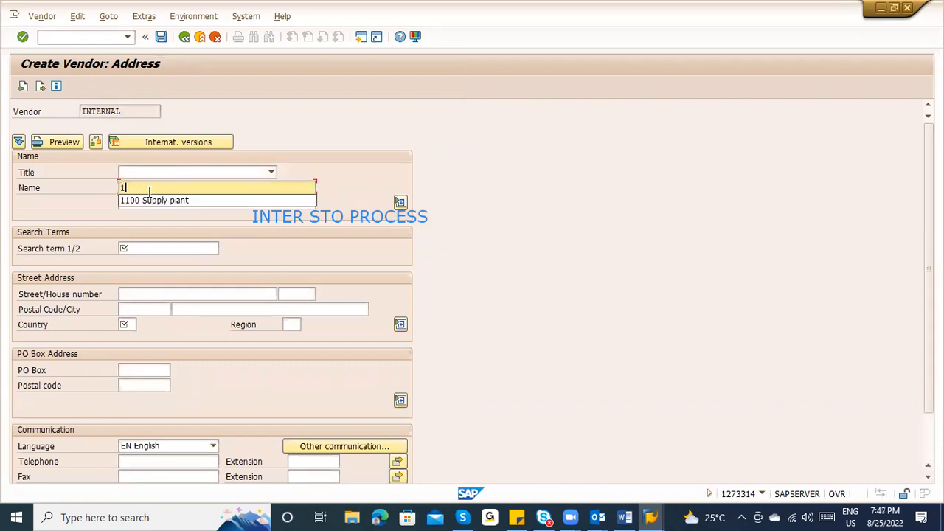
{"action": "key", "text": "Down"}
{"action": "key", "text": "Return"}
{"action": "key", "text": "Tab"}
{"action": "key", "text": "Tab"}
{"action": "type", "text": "Supply plant 1100"}
Set the vendor's country to IN and submit the address data.
{"action": "key", "text": "Tab"}
{"action": "key", "text": "Tab"}
{"action": "key", "text": "Tab"}
{"action": "key", "text": "Tab"}
{"action": "key", "text": "Tab"}
{"action": "type", "text": "In"}
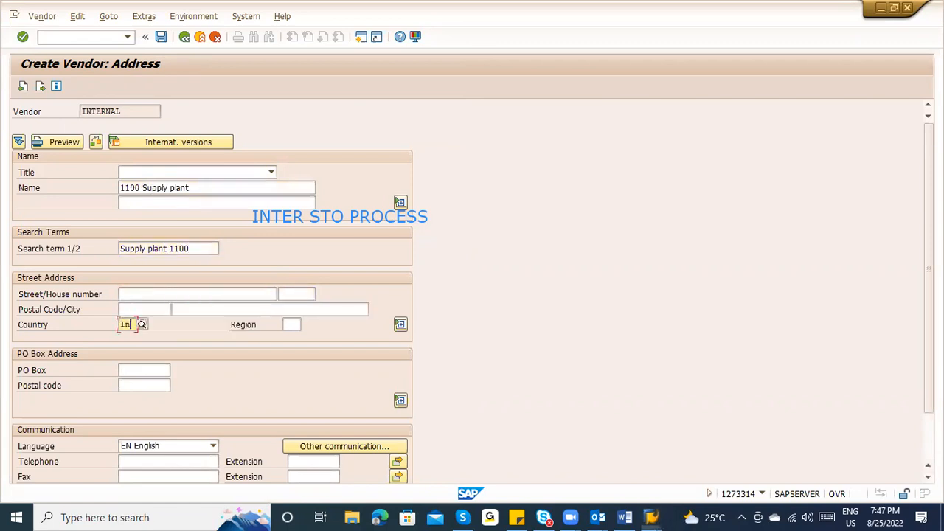
{"action": "key", "text": "Return"}
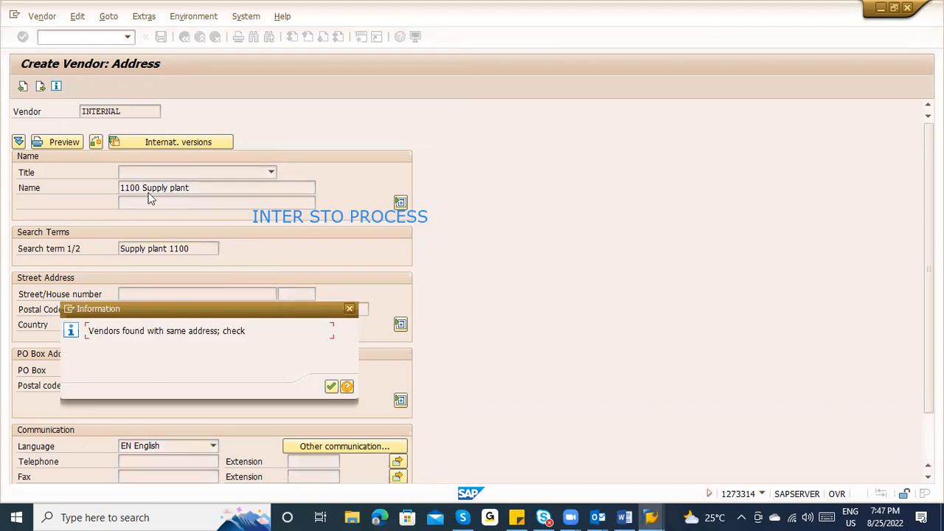
Examine the existing vendor's number in the duplicates list and accept the list to return to the address data.
{"action": "left_click", "coordinate": [350, 309]}
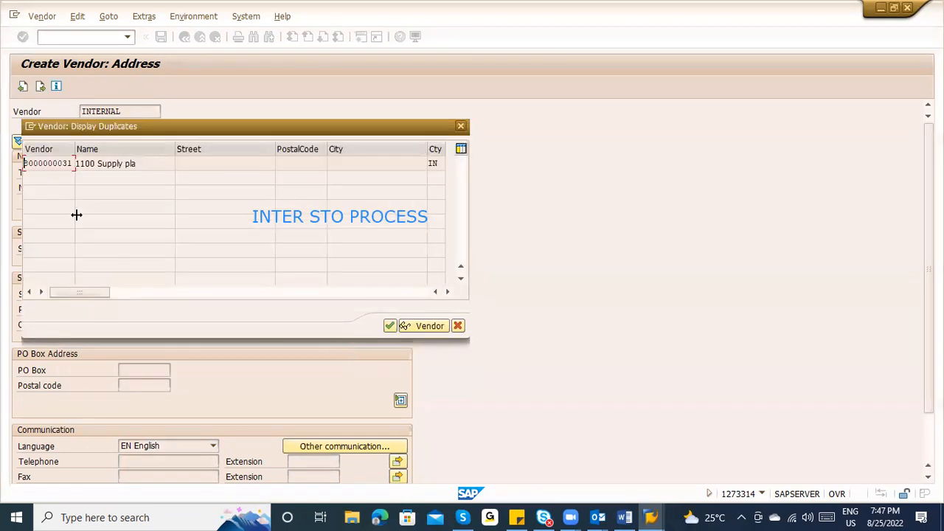
{"action": "left_click_drag", "start_coordinate": [71, 164], "coordinate": [37, 162]}
{"action": "left_click", "coordinate": [26, 162]}
{"action": "key", "text": "shift+Right"}
{"action": "key", "text": "shift+Right"}
{"action": "key", "text": "shift+Right"}
{"action": "key", "text": "shift+Right"}
{"action": "key", "text": "shift+Right"}
{"action": "key", "text": "shift+Right"}
{"action": "key", "text": "shift+Right"}
{"action": "key", "text": "shift+Right"}
{"action": "key", "text": "shift+Right"}
{"action": "key", "text": "shift+Right"}
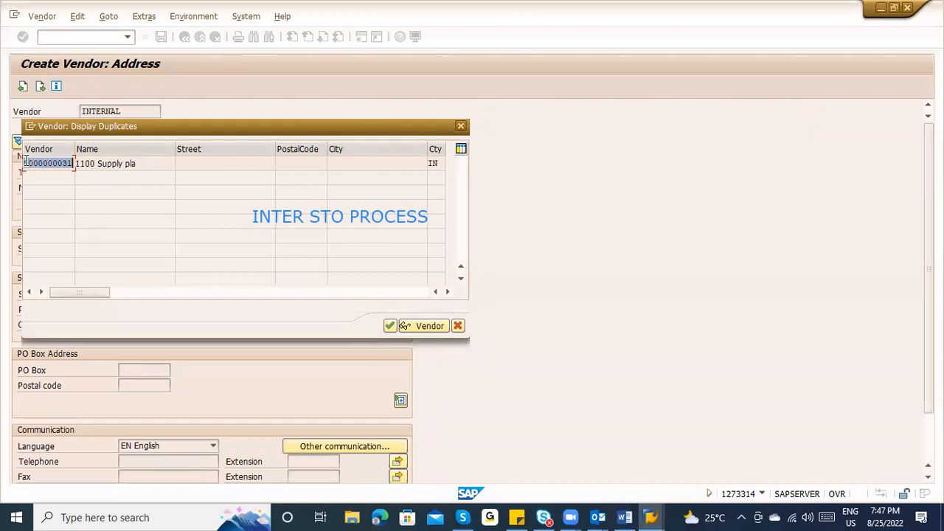
{"action": "key", "text": "Return"}
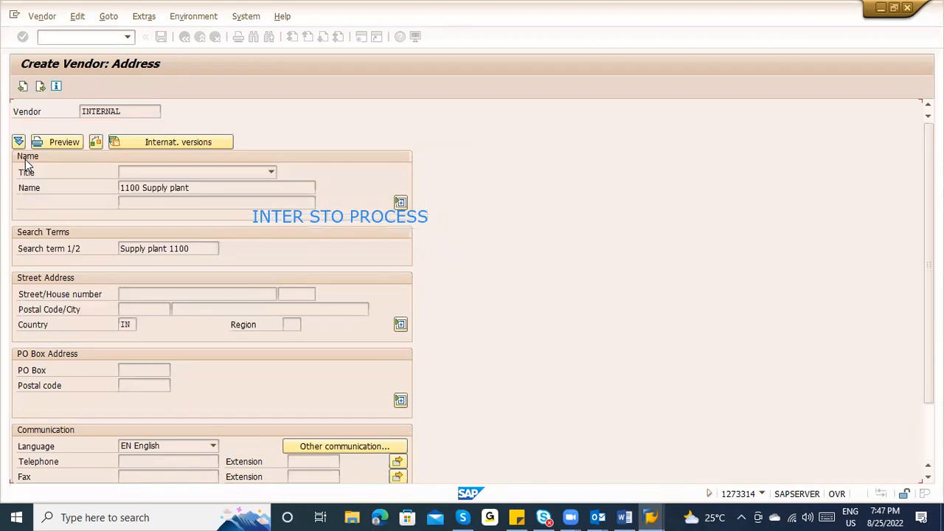
Change the vendor's name to 1100 Supply plant_1 and proceed through the control and contact person data to the accounting information.
{"action": "left_click", "coordinate": [236, 191]}
{"action": "type", "text": "_1"}
{"action": "key", "text": "Return"}
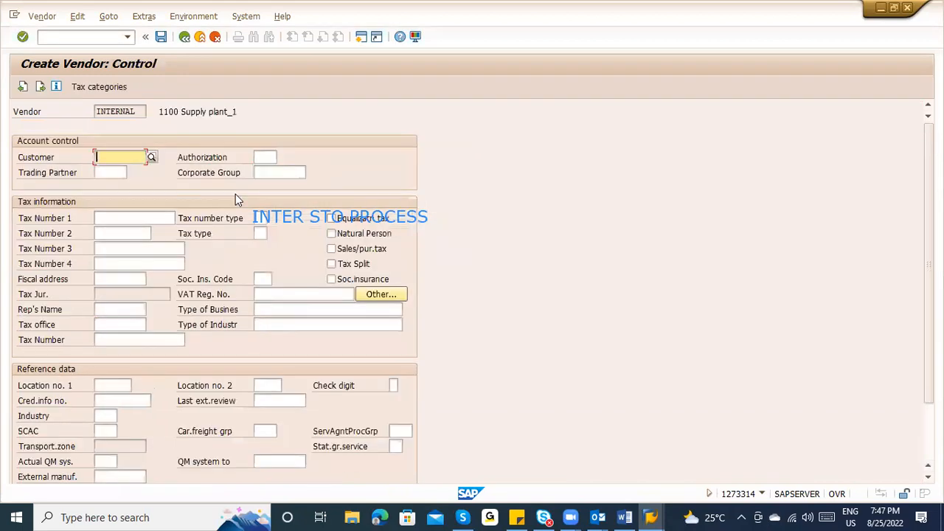
{"action": "key", "text": "Return"}
{"action": "key", "text": "Return"}
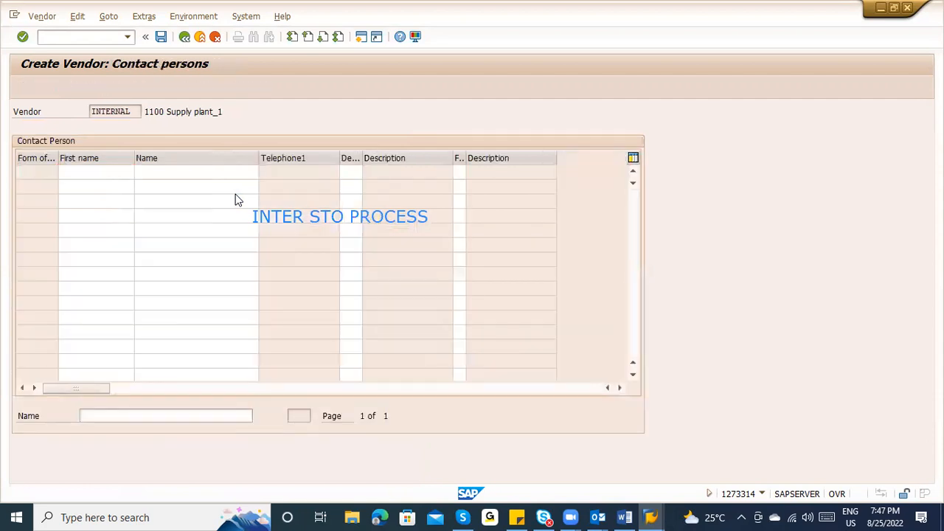
{"action": "key", "text": "Return"}
Set the reconciliation account to 160000 and the cash management group to A1, and proceed to the payment data.
{"action": "type", "text": "160000"}
{"action": "key", "text": "Down"}
{"action": "key", "text": "Tab"}
{"action": "key", "text": "Tab"}
{"action": "key", "text": "Tab"}
{"action": "key", "text": "Tab"}
{"action": "key", "text": "Tab"}
{"action": "type", "text": "A1"}
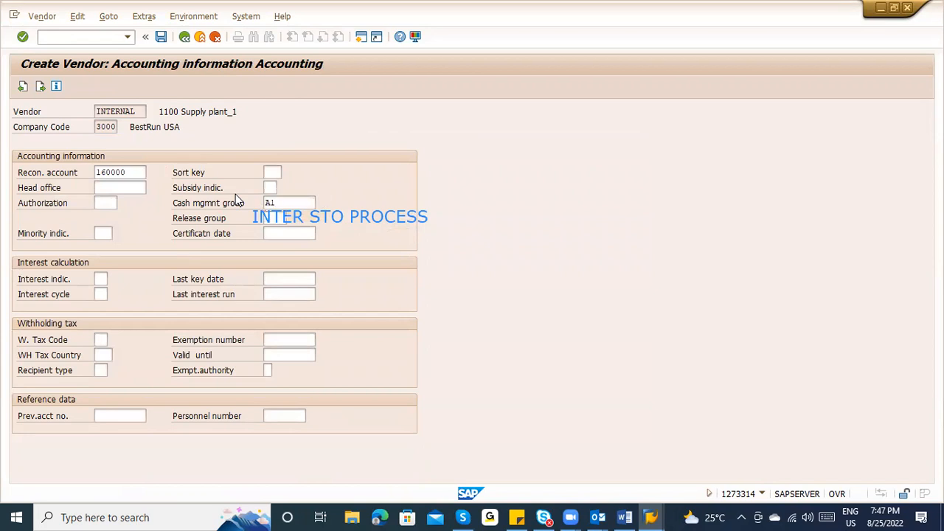
{"action": "key", "text": "Return"}
Set the payment terms to 0001, continue to the purchasing data and enter INR as the order currency.
{"action": "type", "text": "0001"}
{"action": "key", "text": "Return"}
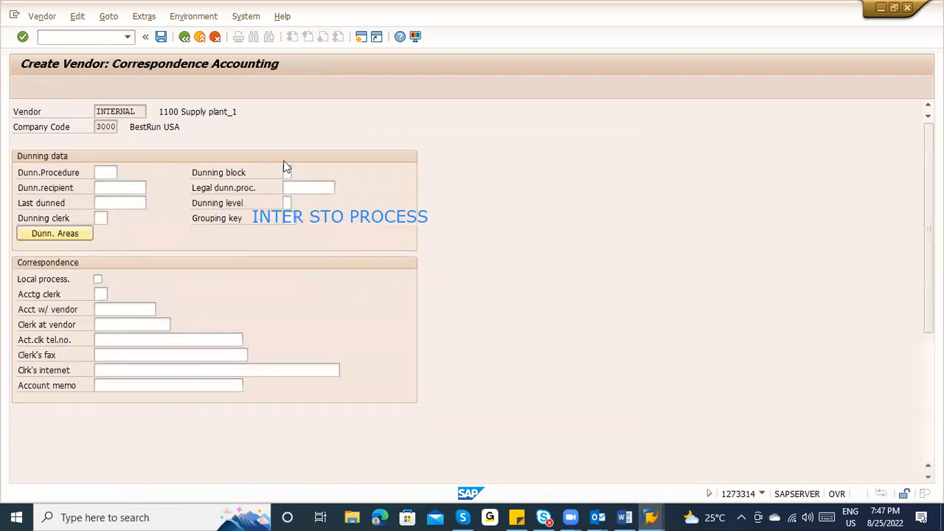
{"action": "key", "text": "Return"}
{"action": "type", "text": "INR"}
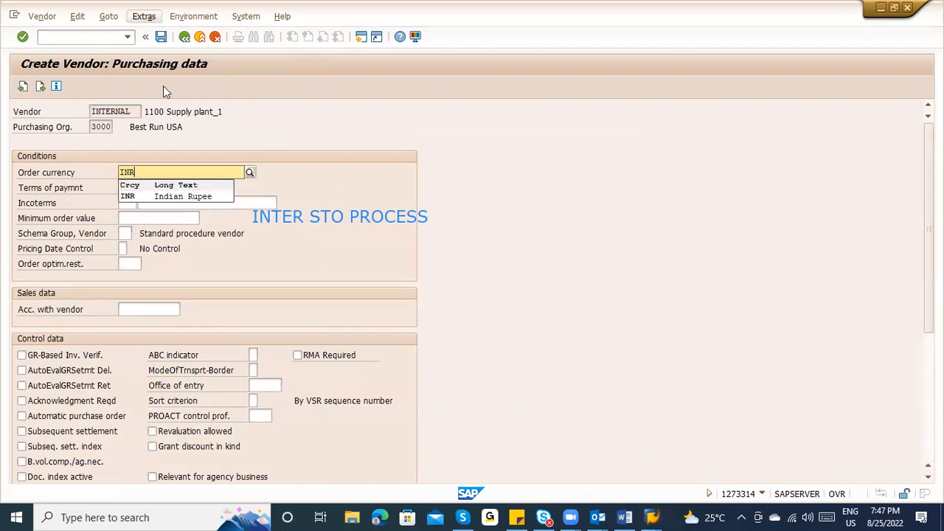
Try to assign plant 1100 to the vendor in the additional purchasing data.
{"action": "key", "text": "alt+x"}
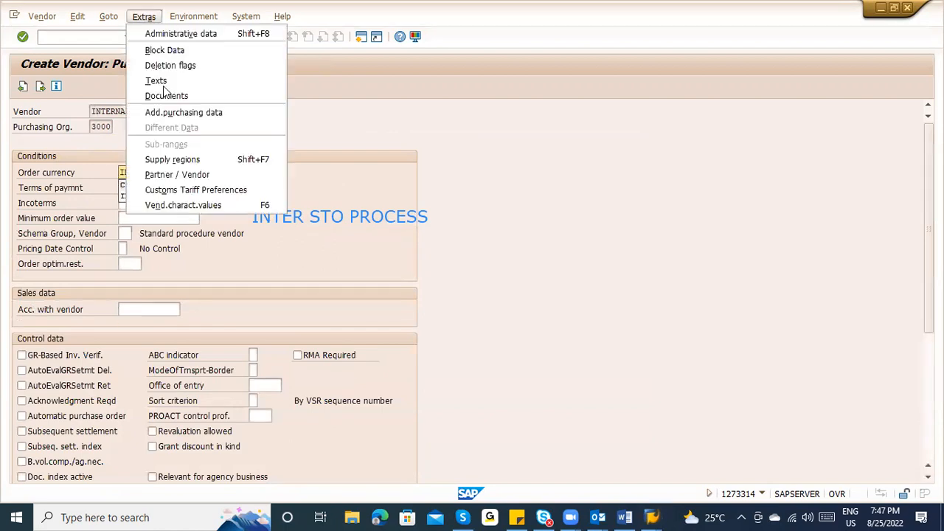
{"action": "left_click", "coordinate": [175, 112]}
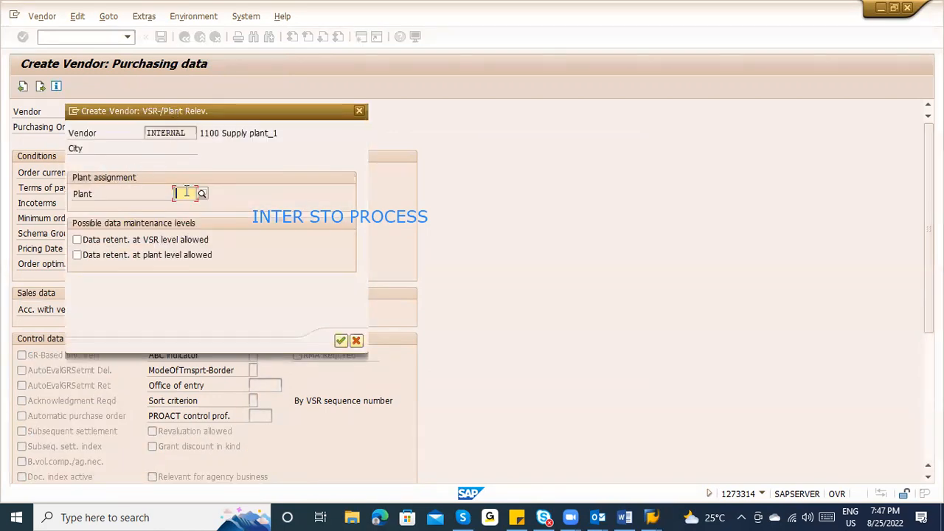
{"action": "type", "text": "1100"}
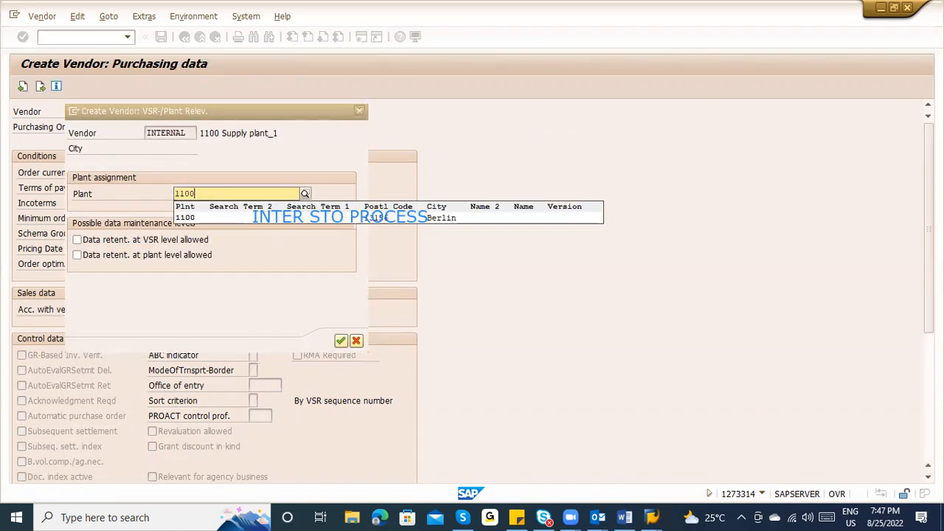
{"action": "left_click", "coordinate": [191, 214]}
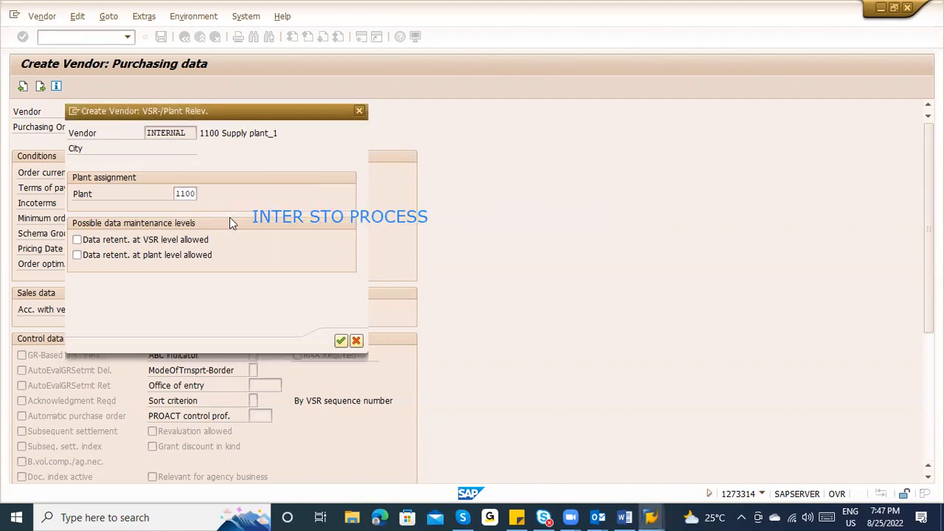
{"action": "key", "text": "Return"}
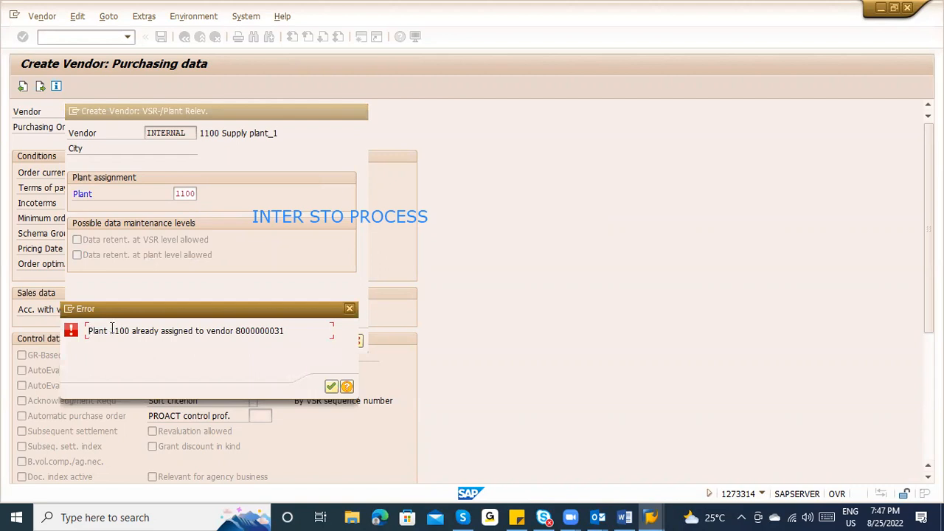
Copy the vendor number from the plant assignment error message and cancel the plant assignment.
{"action": "left_click_drag", "start_coordinate": [110, 331], "coordinate": [132, 331]}
{"action": "left_click_drag", "start_coordinate": [290, 331], "coordinate": [237, 330]}
{"action": "key", "text": "ctrl+c"}
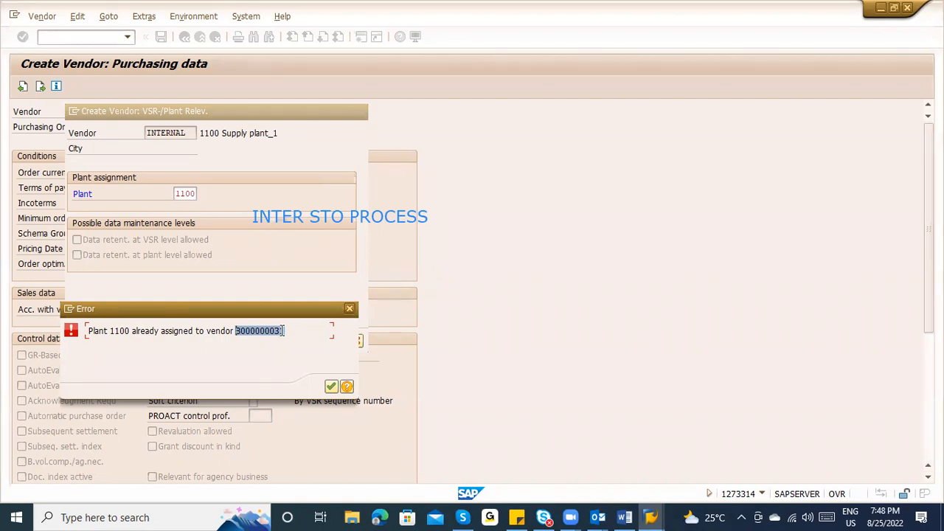
{"action": "left_click", "coordinate": [292, 331]}
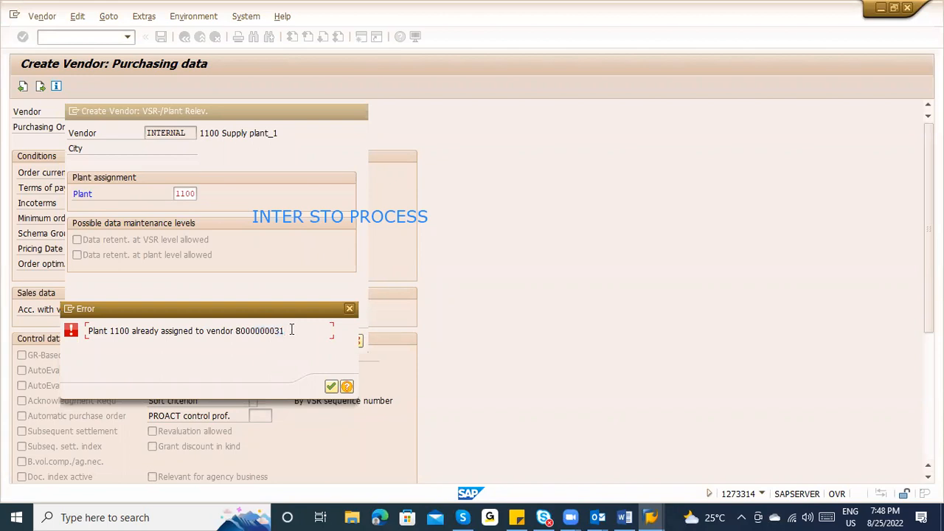
{"action": "double_click", "coordinate": [292, 330]}
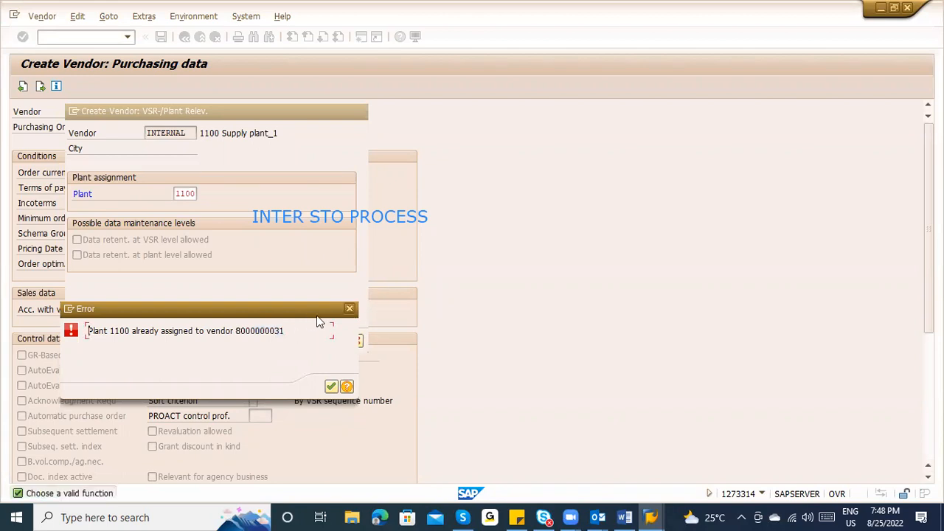
{"action": "left_click", "coordinate": [349, 309]}
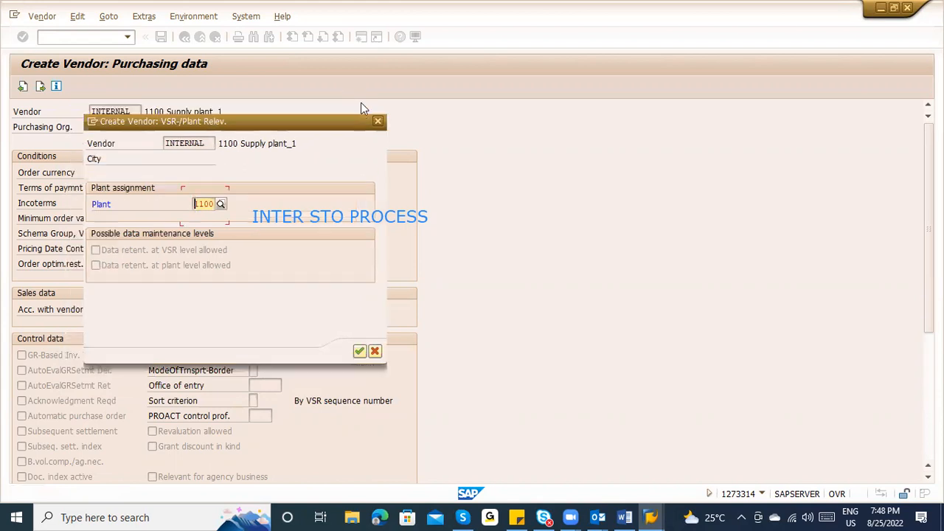
{"action": "left_click", "coordinate": [375, 118]}
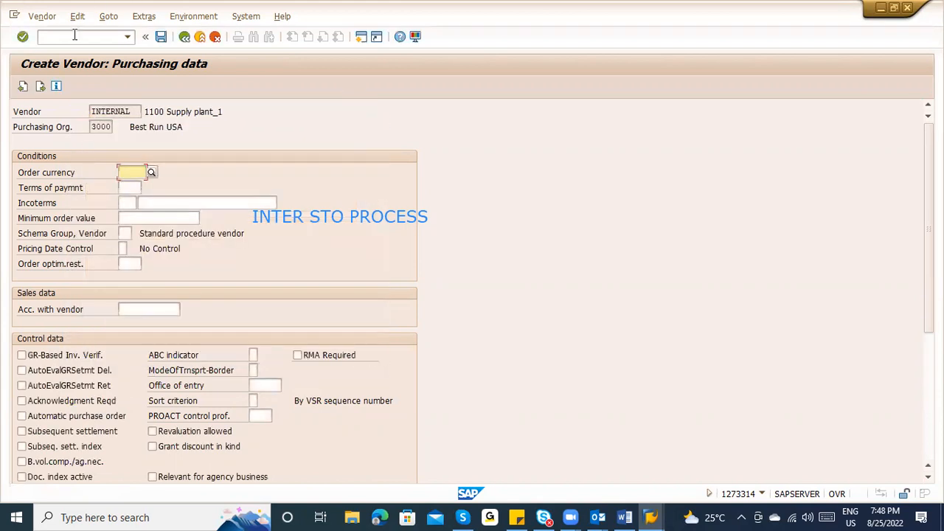
Display the purchasing data of the vendor with the copied number in transaction XK03 and view its plant assignment.
{"action": "left_click", "coordinate": [50, 39]}
{"action": "type", "text": "/nxk03"}
{"action": "key", "text": "Return"}
{"action": "key", "text": "ctrl+v"}
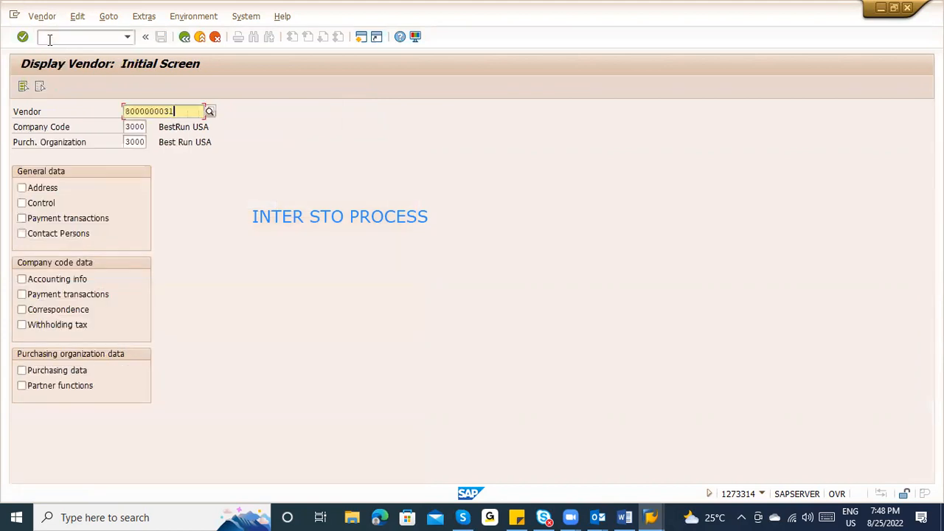
{"action": "left_click", "coordinate": [38, 370]}
{"action": "key", "text": "Return"}
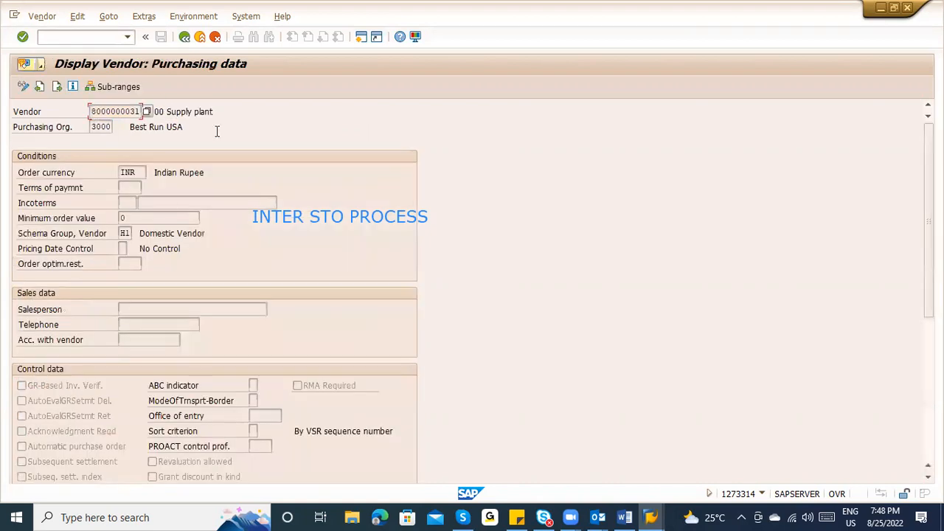
{"action": "left_click", "coordinate": [144, 16]}
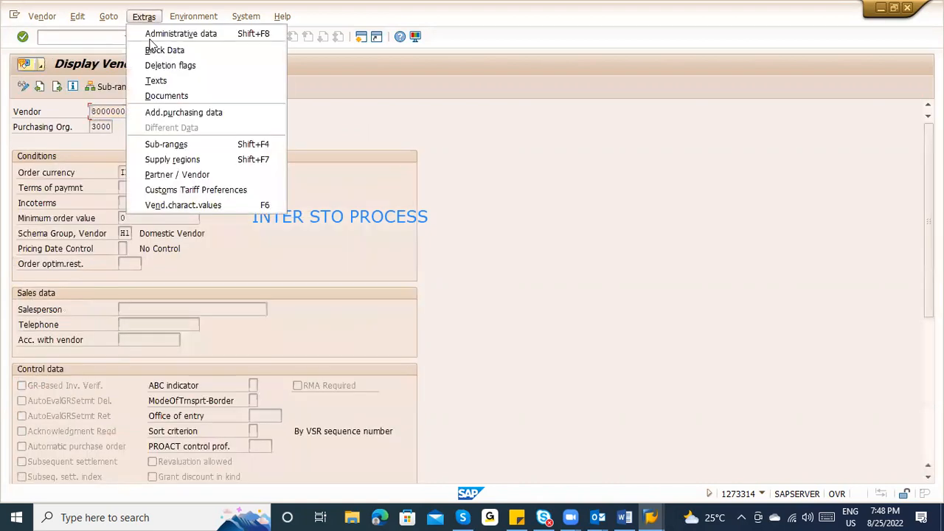
{"action": "left_click", "coordinate": [164, 111]}
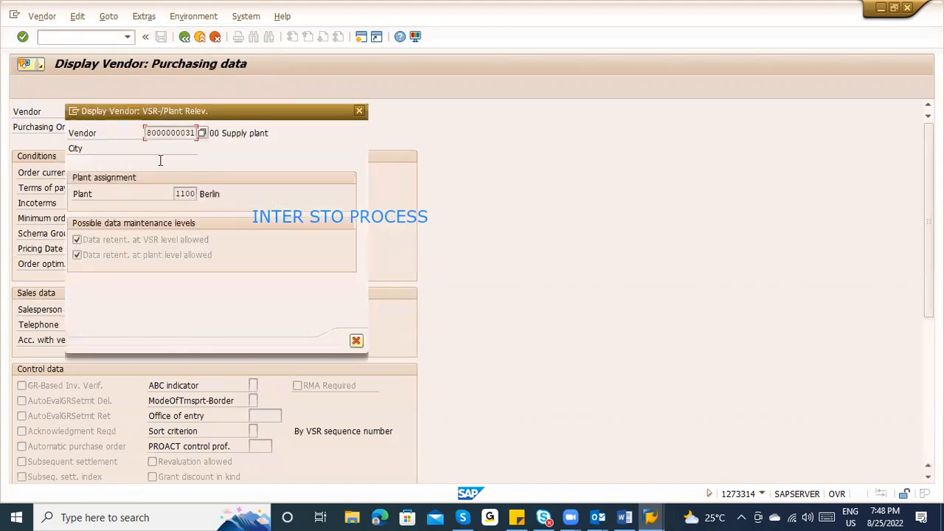
Look up the technical information of the Plant field in the vendor's plant assignment.
{"action": "left_click", "coordinate": [178, 194]}
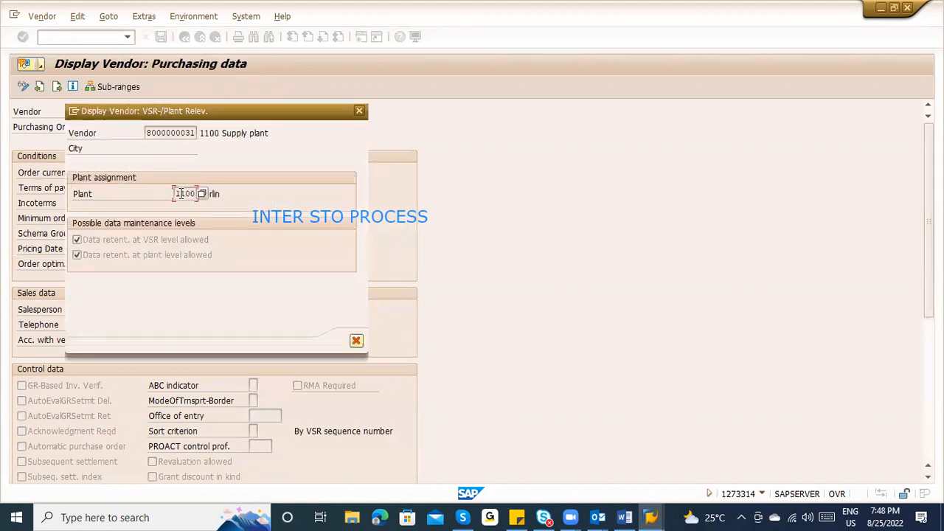
{"action": "key", "text": "F1"}
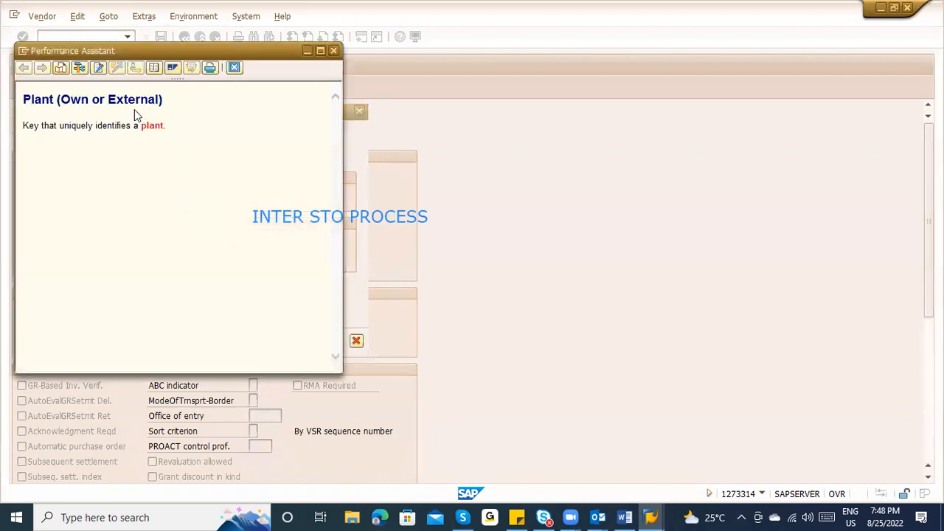
{"action": "left_click", "coordinate": [77, 68]}
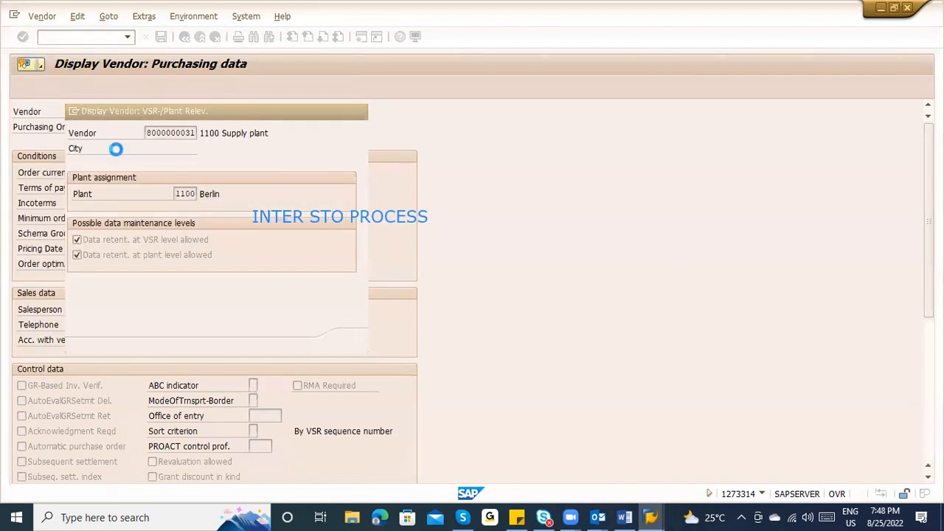
{"action": "double_click", "coordinate": [148, 345]}
Switch to the General Table Display session and load the vendor master table LFA1.
{"action": "key", "text": "alt+Tab"}
{"action": "key", "text": "alt+Tab"}
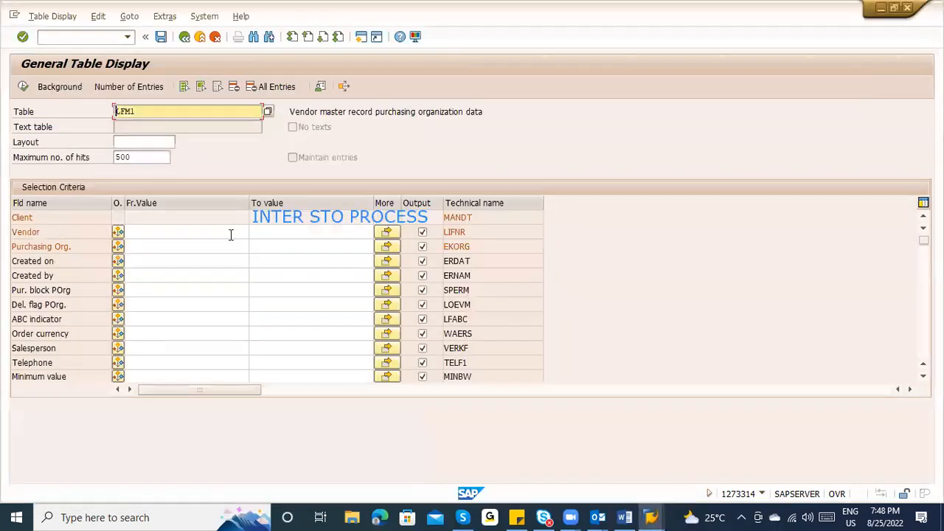
{"action": "left_click", "coordinate": [140, 109]}
{"action": "key", "text": "BackSpace"}
{"action": "key", "text": "BackSpace"}
{"action": "type", "text": "A1"}
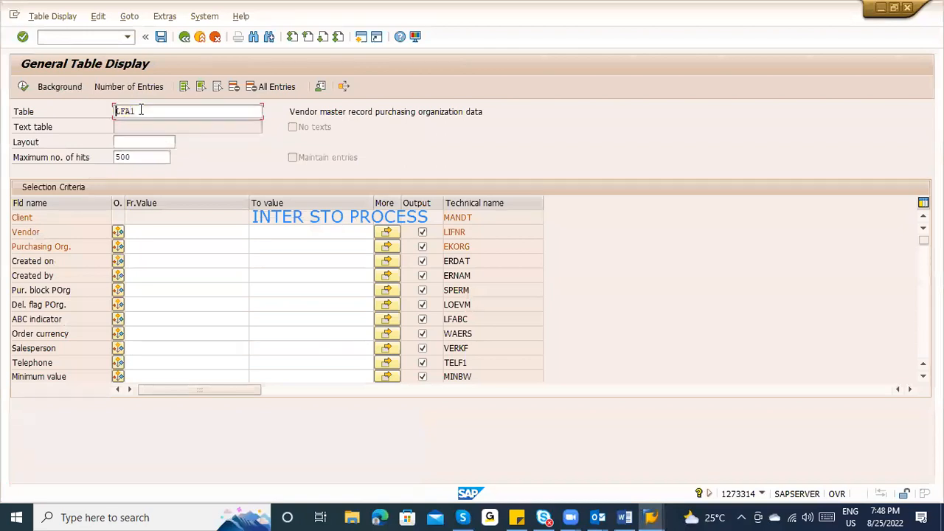
{"action": "key", "text": "Return"}
{"action": "double_click", "coordinate": [140, 231]}
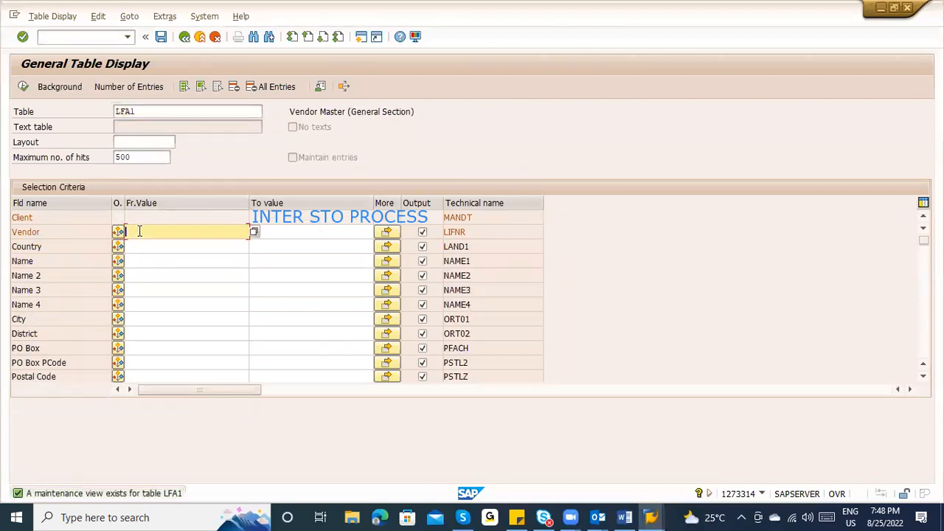
Find the Plant field in the LFA1 selection criteria, list the vendor entries for plant 1100 and leave the results.
{"action": "key", "text": "F3"}
{"action": "key", "text": "ctrl+f"}
{"action": "type", "text": "plant"}
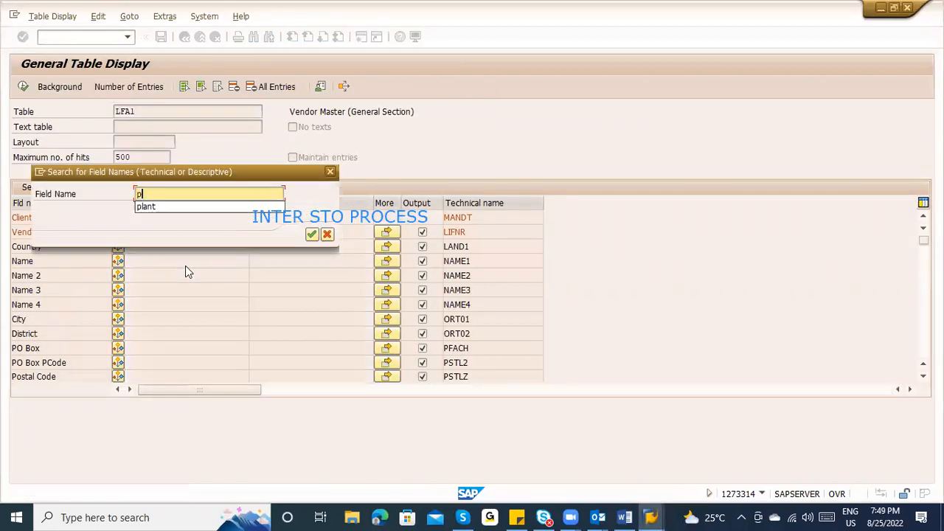
{"action": "key", "text": "Return"}
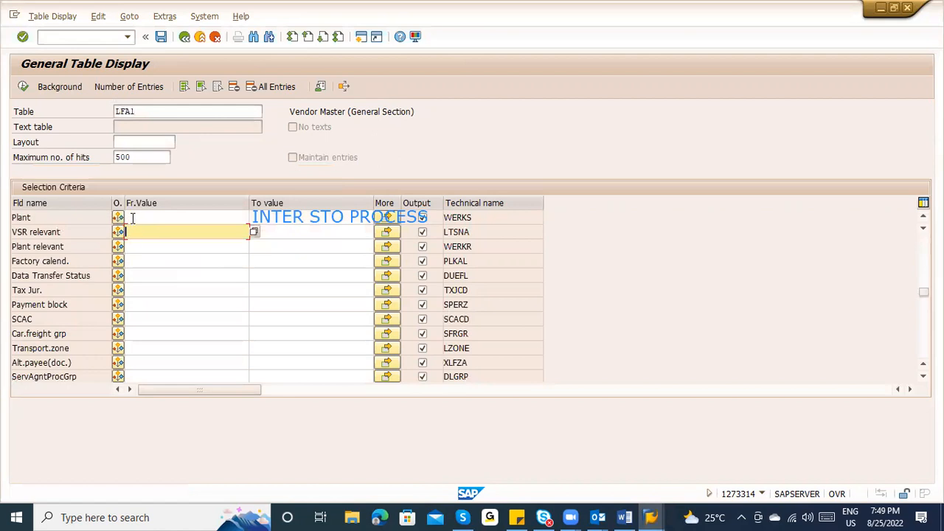
{"action": "left_click", "coordinate": [133, 218]}
{"action": "type", "text": "1100"}
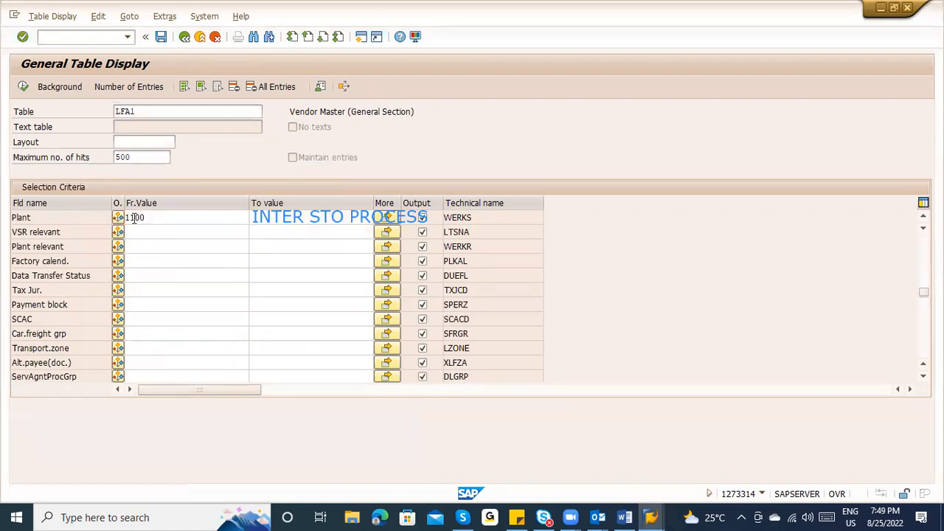
{"action": "left_click", "coordinate": [25, 86]}
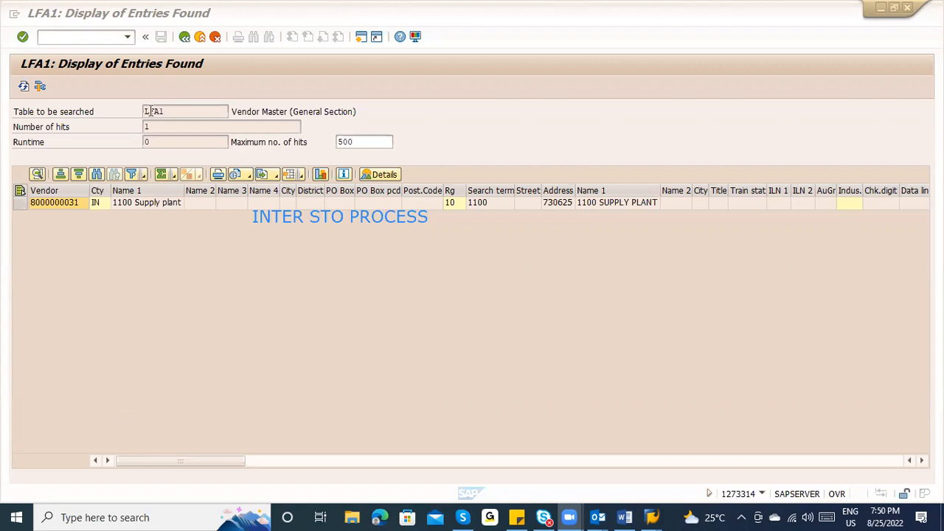
{"action": "left_click", "coordinate": [483, 204]}
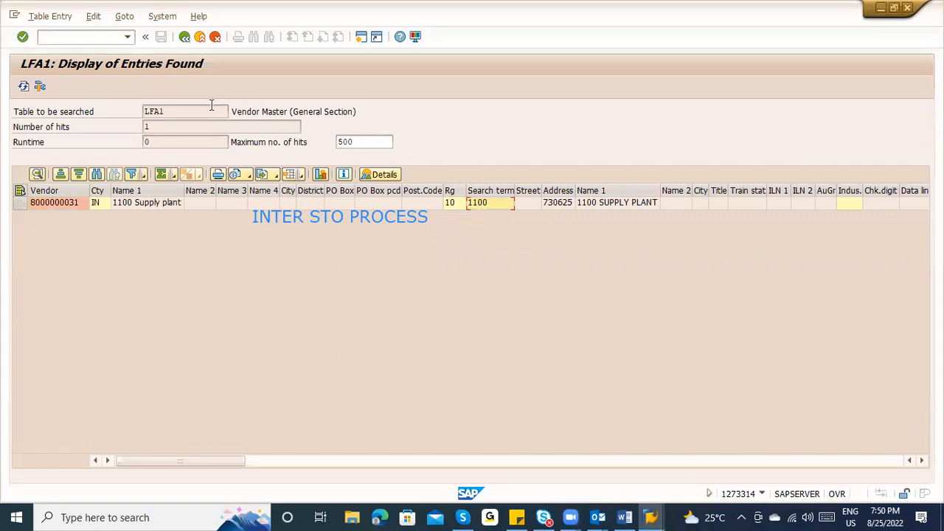
{"action": "key", "text": "F3"}
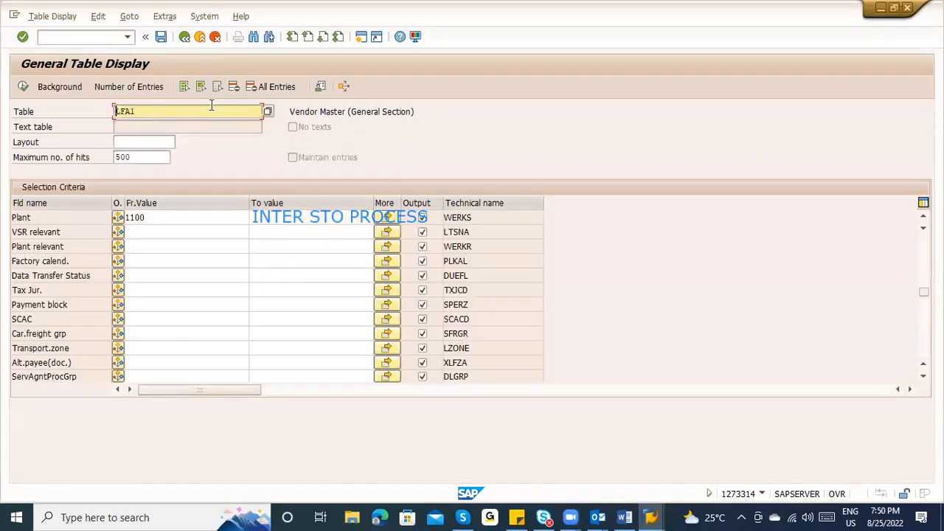
{"action": "key", "text": "F3"}
Switch to the Word document and review the four master data prerequisites by selecting their numbered list.
{"action": "key", "text": "alt+Tab"}
{"action": "key", "text": "alt+Tab"}
{"action": "key", "text": "alt+Tab"}
{"action": "key", "text": "alt+Tab"}
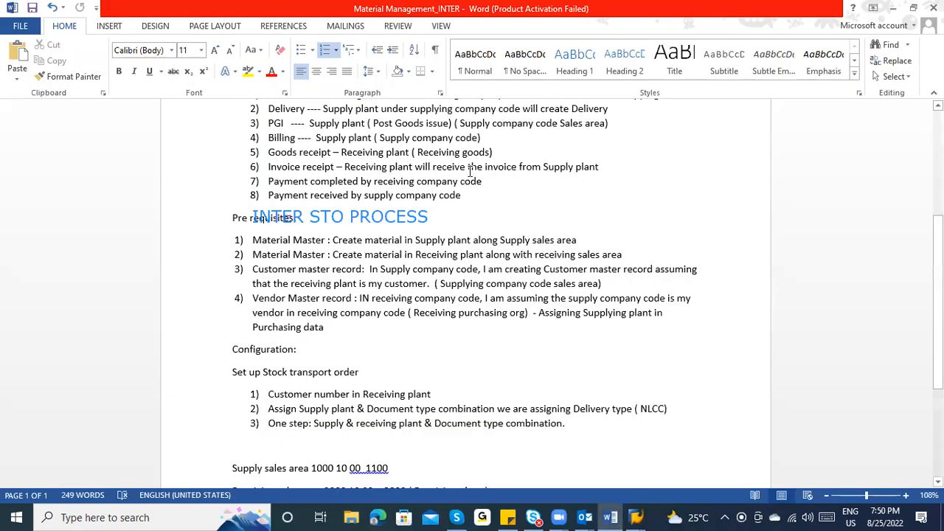
{"action": "left_click_drag", "start_coordinate": [336, 332], "coordinate": [249, 245]}
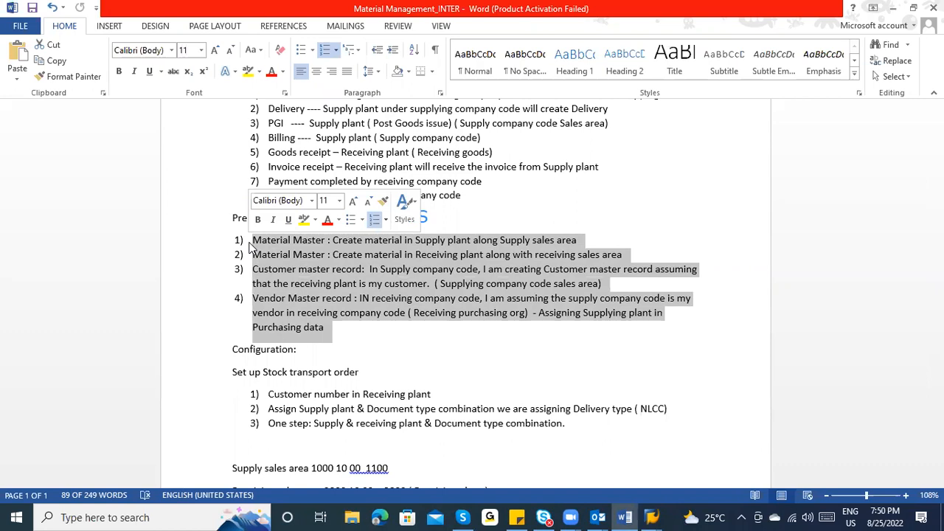
{"action": "left_click", "coordinate": [341, 322]}
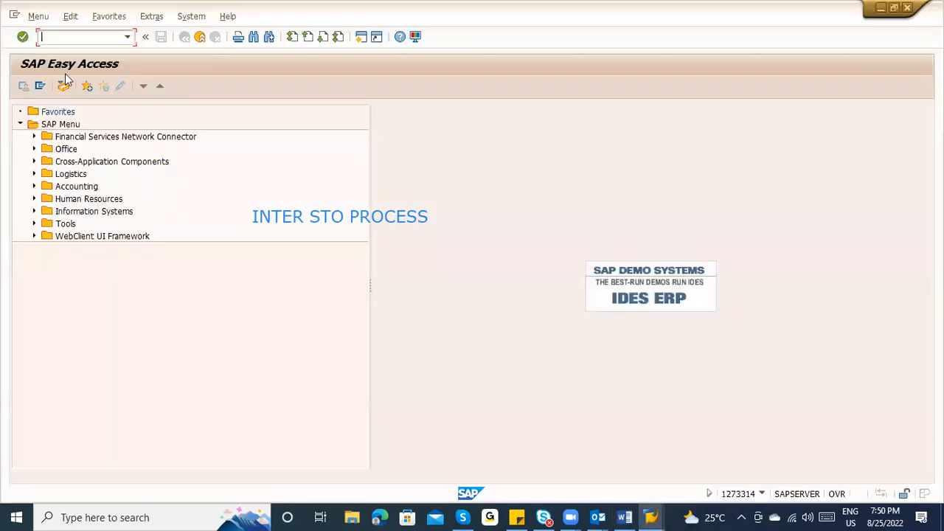
Open the SAP Reference IMG through transaction SPRO.
{"action": "type", "text": "spro"}
{"action": "key", "text": "Return"}
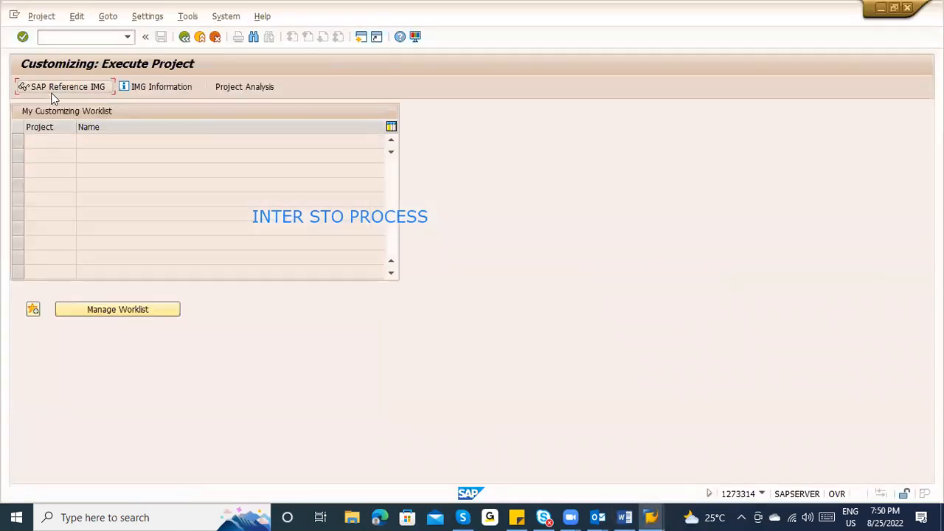
{"action": "left_click", "coordinate": [43, 86]}
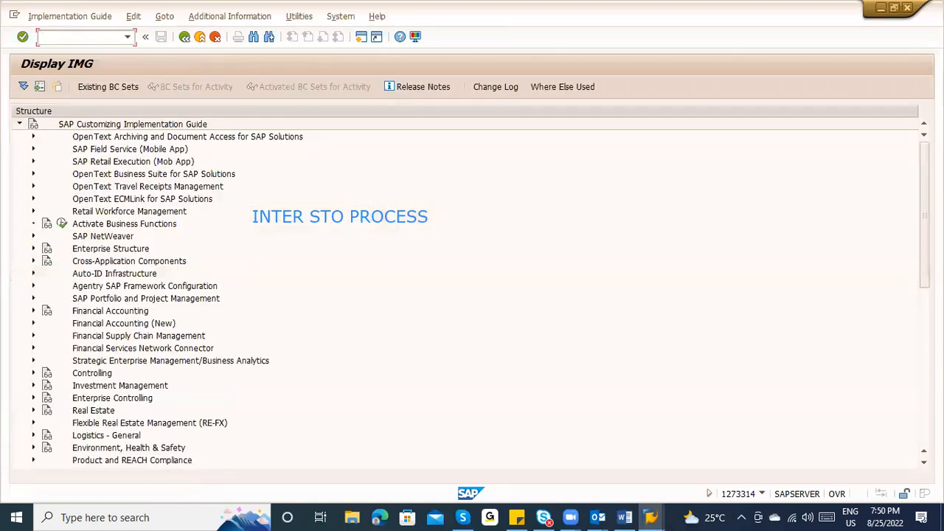
Open the Stock Transport Order plant settings under Materials Management, Purchasing, Purchase Order, Set up Stock Transport Order.
{"action": "scroll", "coordinate": [368, 362], "scroll_direction": "down", "scroll_amount": 9}
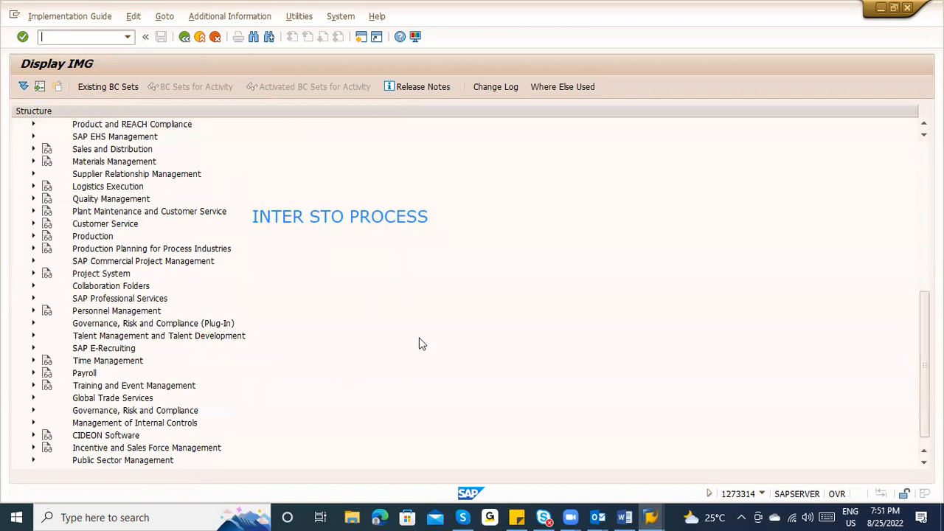
{"action": "left_click", "coordinate": [32, 161]}
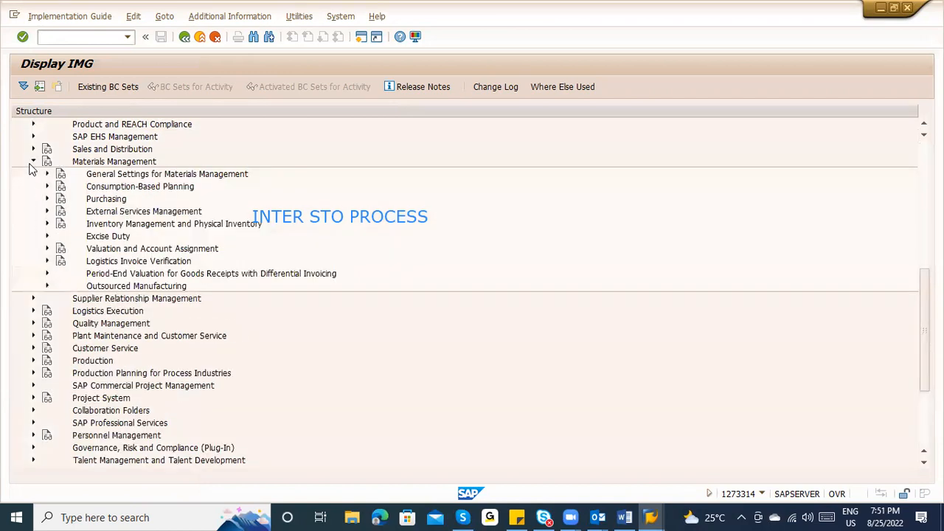
{"action": "left_click", "coordinate": [45, 199]}
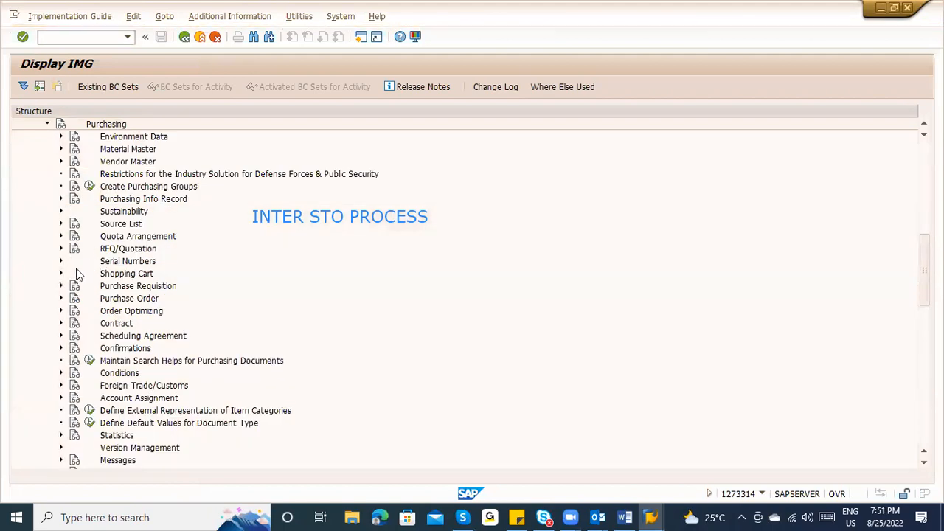
{"action": "left_click", "coordinate": [62, 298]}
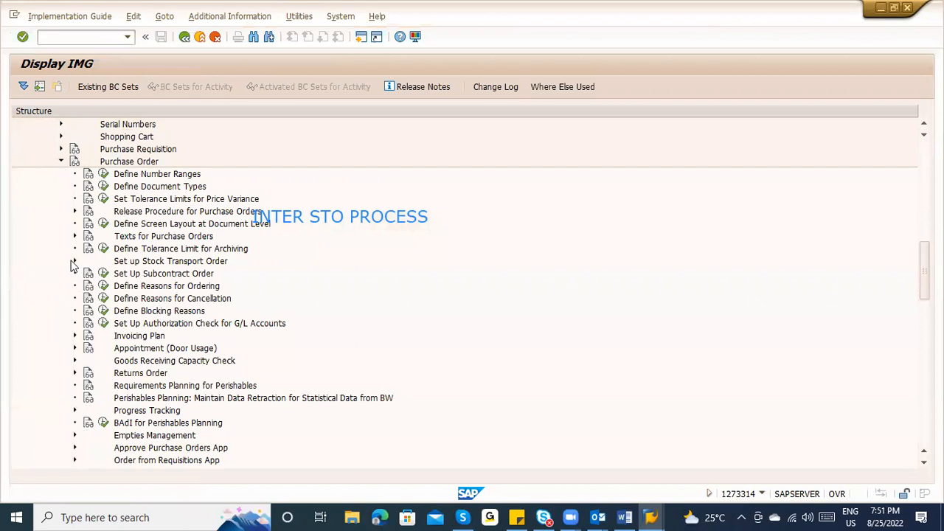
{"action": "left_click", "coordinate": [74, 262]}
{"action": "left_click", "coordinate": [118, 274]}
Locate plant 3000 in the stock transport order overview and open its details.
{"action": "left_click", "coordinate": [149, 402]}
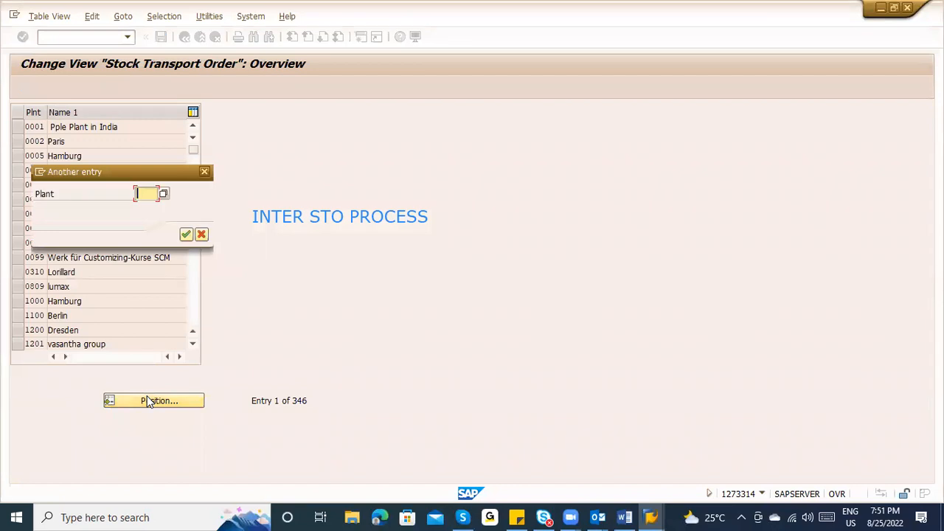
{"action": "type", "text": "3030"}
{"action": "key", "text": "Return"}
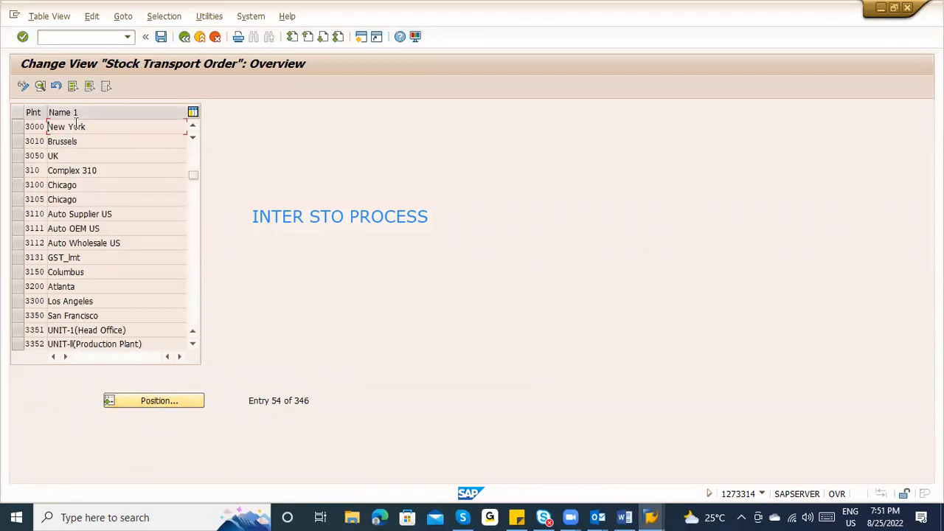
{"action": "left_click", "coordinate": [17, 126]}
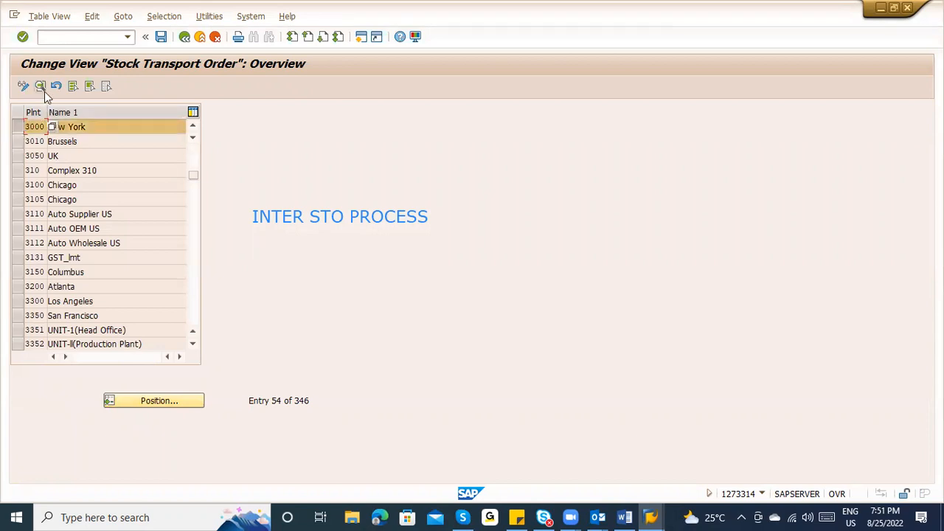
{"action": "left_click", "coordinate": [41, 87]}
Check the customer number assigned to plant 3000 and return to the IMG structure.
{"action": "left_click", "coordinate": [165, 156]}
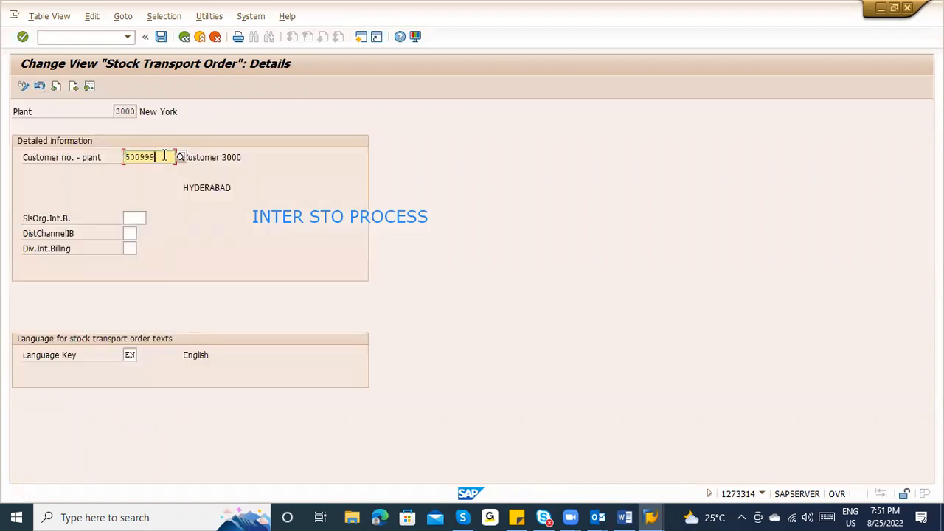
{"action": "left_click_drag", "start_coordinate": [164, 156], "coordinate": [117, 156]}
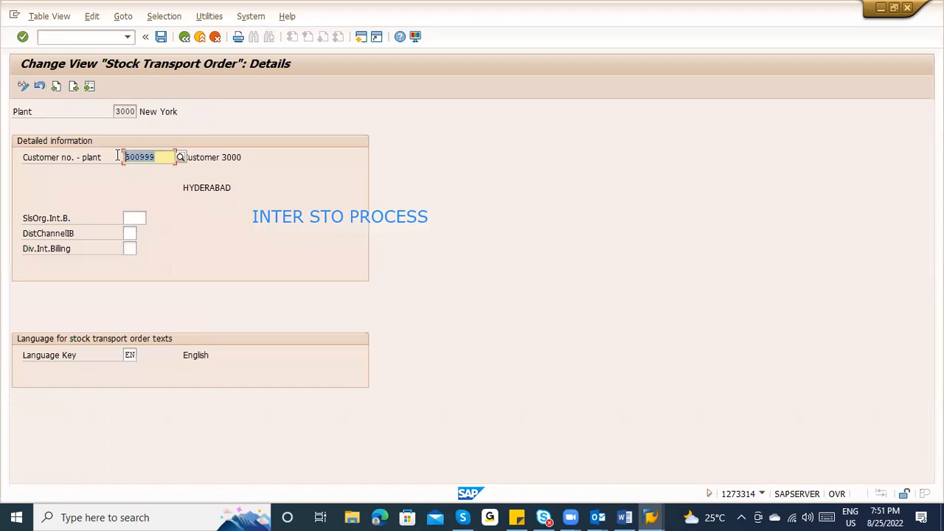
{"action": "key", "text": "alt+Tab"}
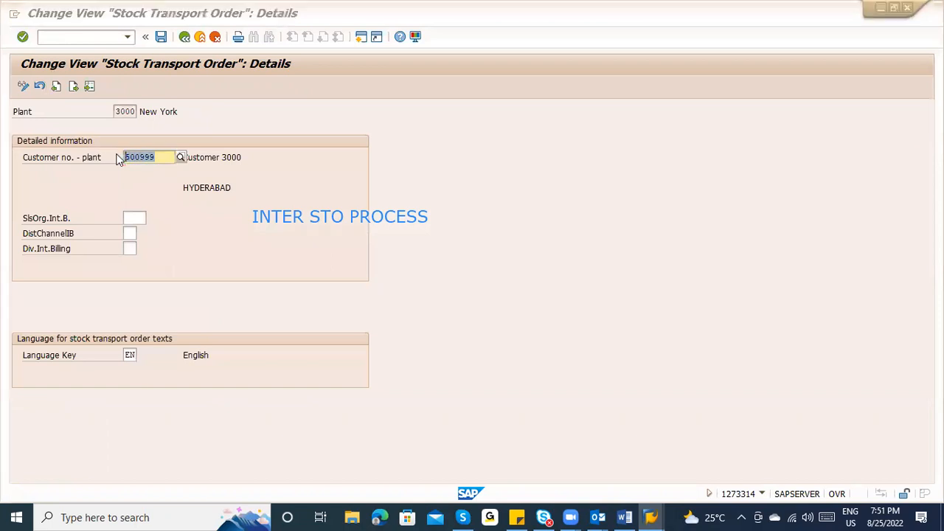
{"action": "key", "text": "alt+Tab"}
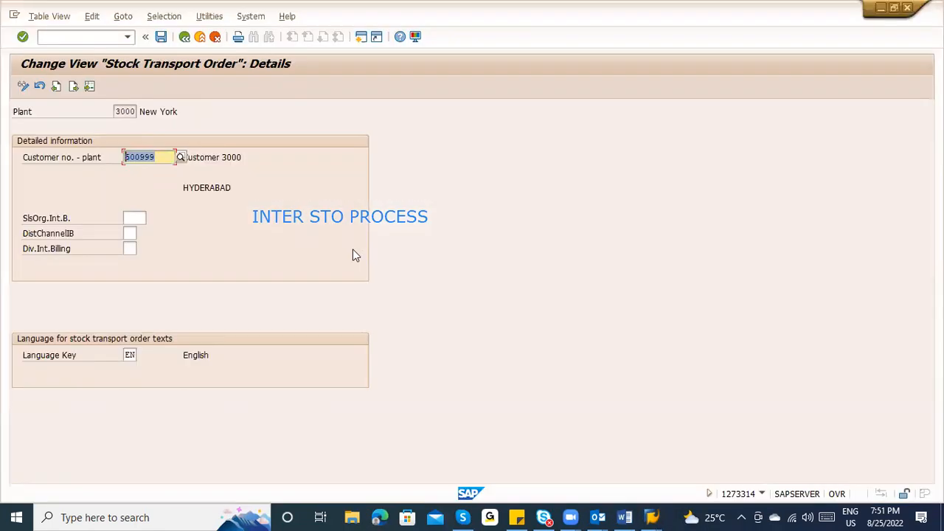
{"action": "key", "text": "F3"}
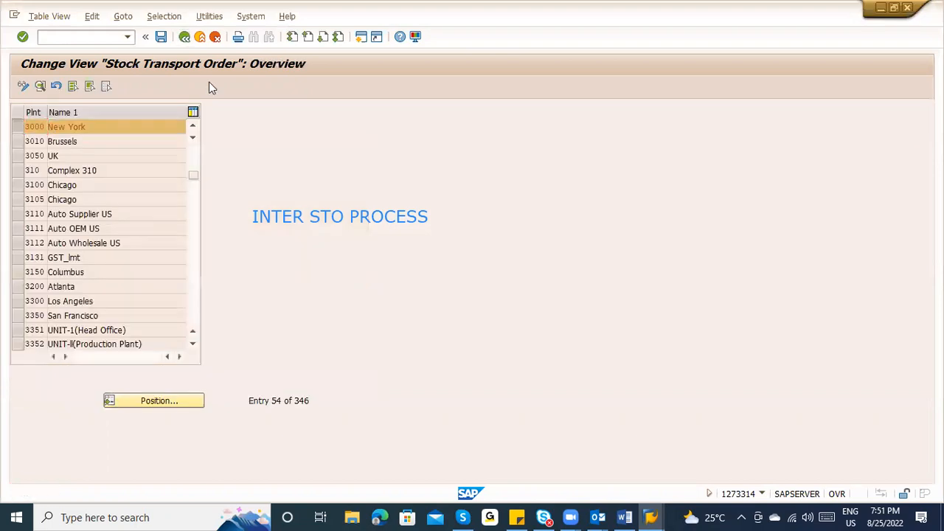
{"action": "key", "text": "F3"}
Open the Assign Delivery Type and Checking Rule settings and locate document type NB with supplying plant 1100.
{"action": "left_click", "coordinate": [117, 312]}
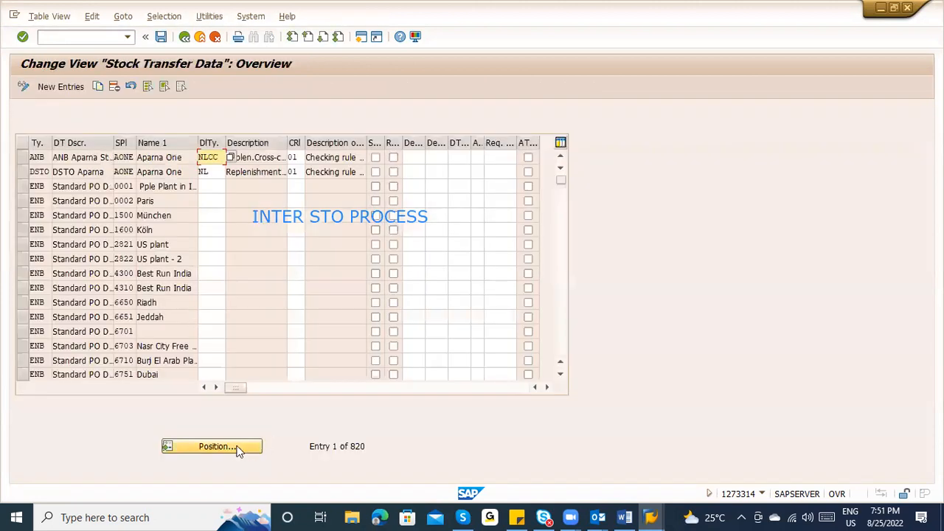
{"action": "left_click", "coordinate": [238, 448]}
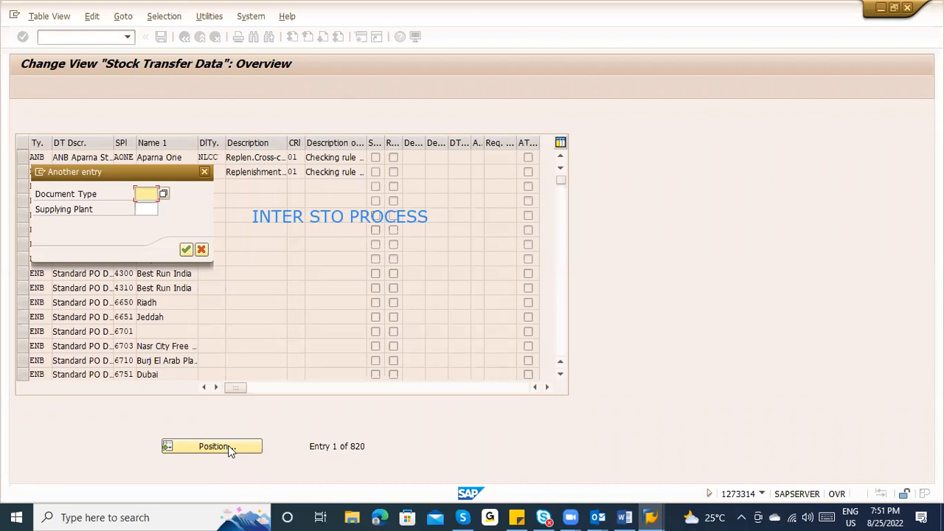
{"action": "type", "text": "NB"}
{"action": "key", "text": "Tab"}
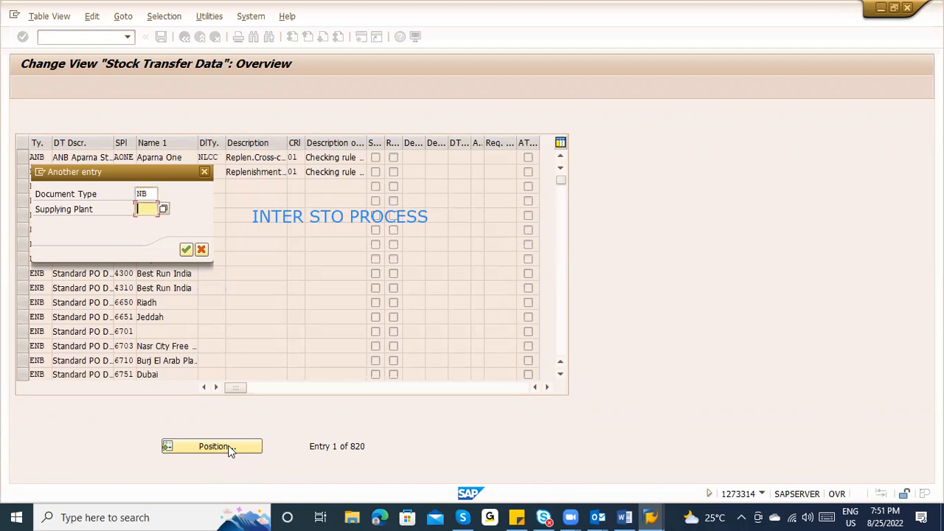
{"action": "type", "text": "1100"}
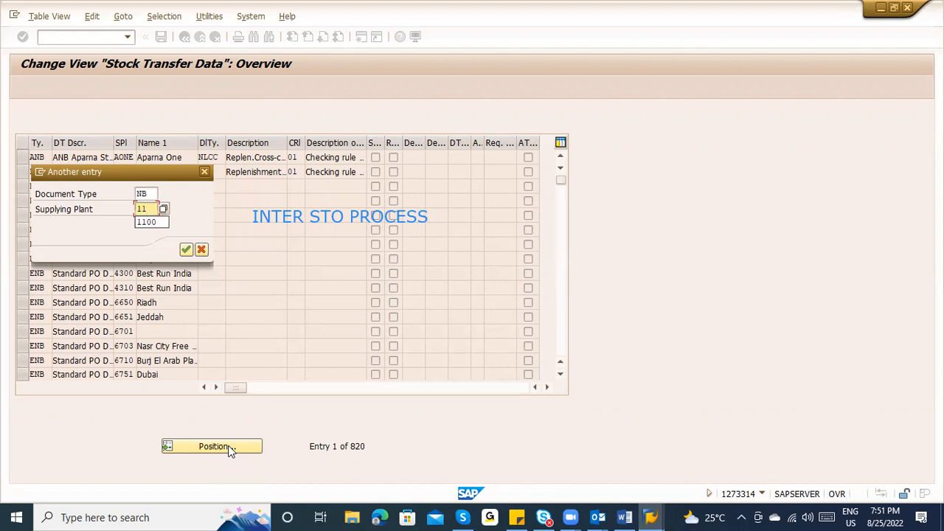
{"action": "key", "text": "Return"}
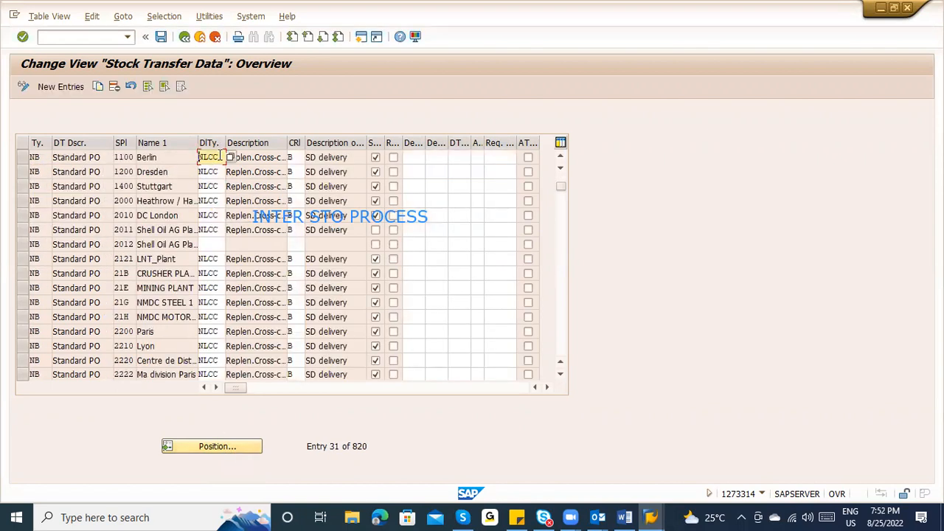
Check the delivery type assigned to document type NB and supplying plant 1100, and return to the IMG structure.
{"action": "right_click", "coordinate": [211, 161]}
{"action": "left_click", "coordinate": [204, 159]}
{"action": "left_click", "coordinate": [224, 157]}
{"action": "left_click_drag", "start_coordinate": [224, 156], "coordinate": [190, 157]}
{"action": "key", "text": "F3"}
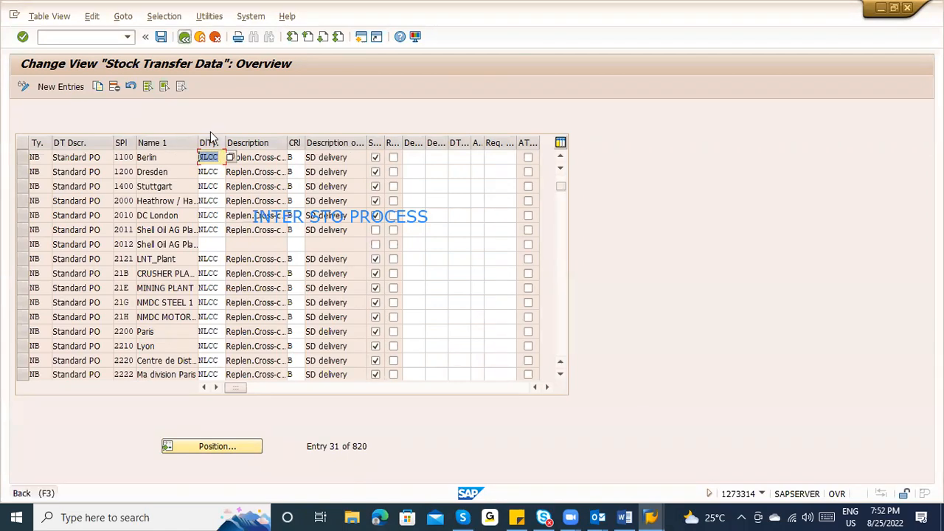
Open the Assign Document Type, One-Step Procedure, Underdelivery Tolerance settings and locate supplying plant 1100 with receiving plant 3000.
{"action": "left_click", "coordinate": [119, 325]}
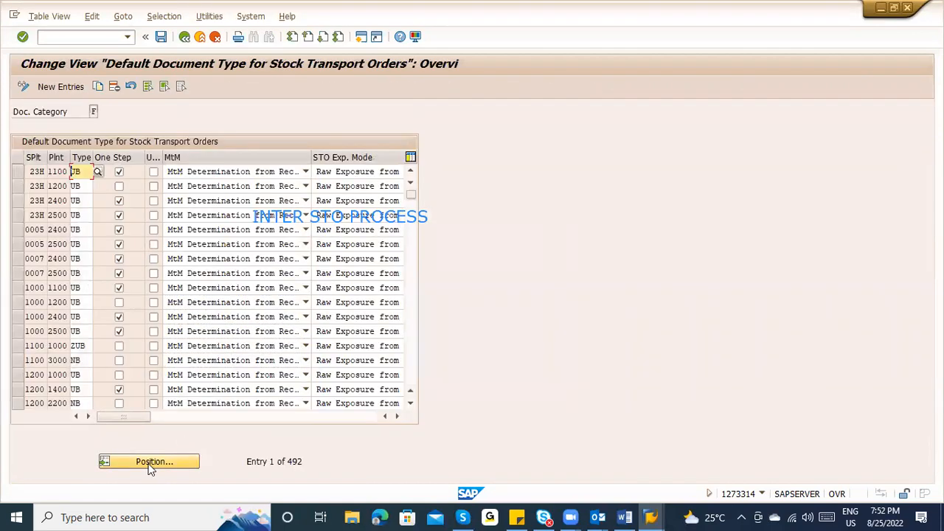
{"action": "left_click", "coordinate": [149, 466]}
{"action": "type", "text": "1100"}
{"action": "key", "text": "Tab"}
{"action": "type", "text": "3000"}
{"action": "key", "text": "Return"}
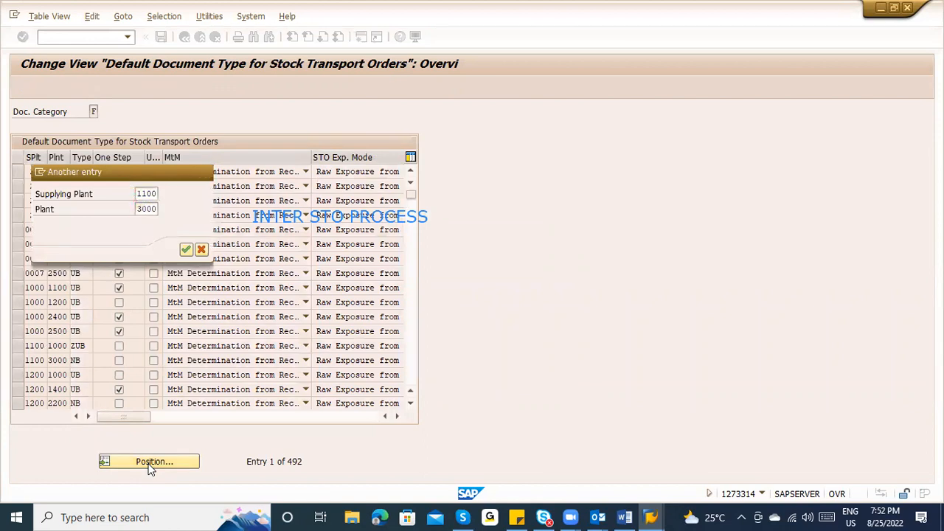
Assign document type NB with the one-step procedure to plants 1100 and 3000, save under the proposed customizing request, and exit to SAP Easy Access.
{"action": "type", "text": "NB"}
{"action": "key", "text": "Tab"}
{"action": "left_click", "coordinate": [119, 173]}
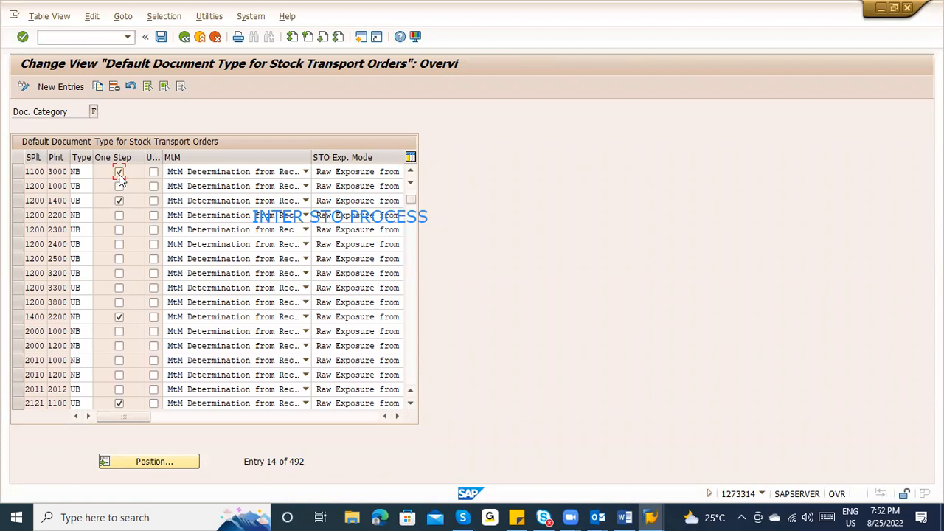
{"action": "key", "text": "ctrl+s"}
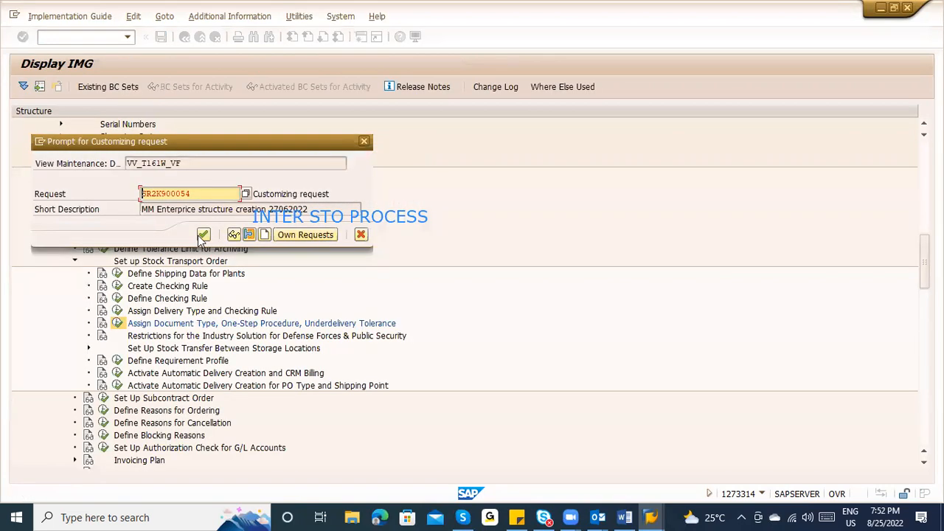
{"action": "left_click", "coordinate": [203, 235]}
{"action": "left_click", "coordinate": [61, 38]}
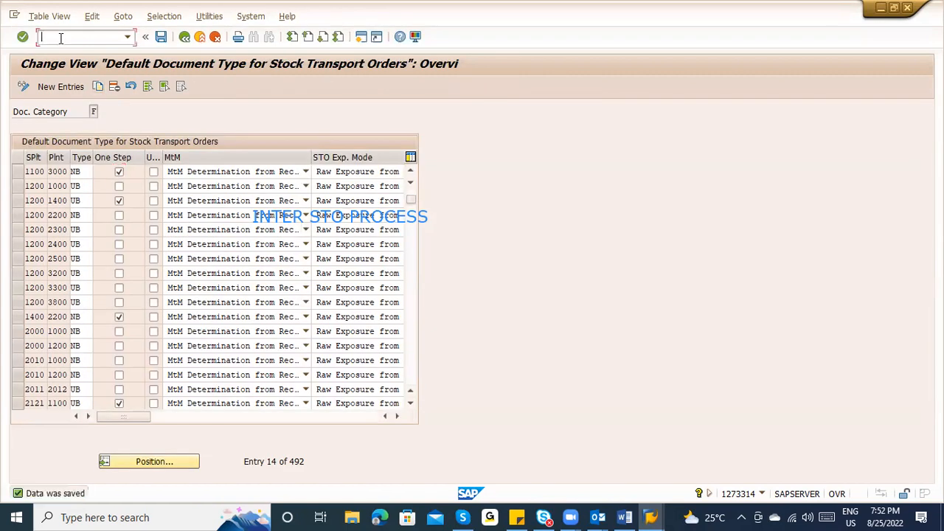
{"action": "type", "text": "/n"}
{"action": "key", "text": "Return"}
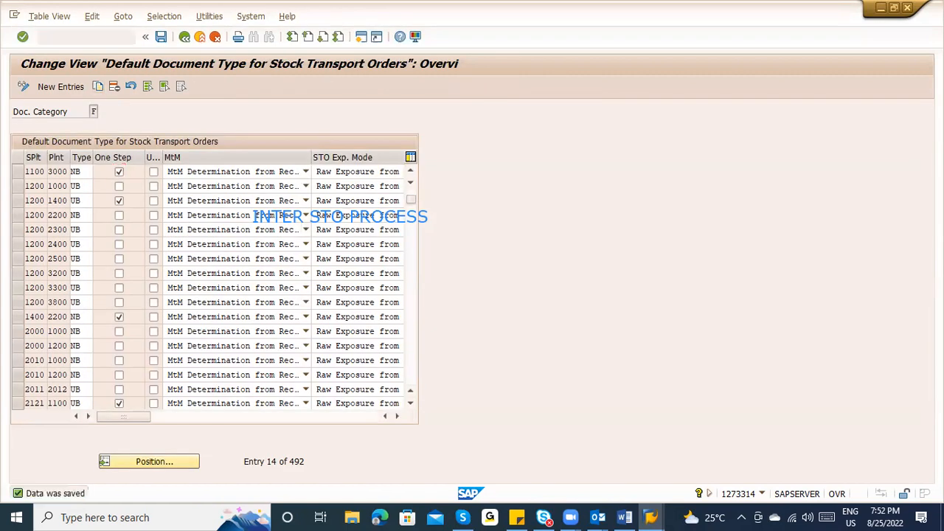
Switch to the Word notes, review the inter-company STO process steps, and return to SAP Easy Access.
{"action": "key", "text": "alt+Tab"}
{"action": "left_click_drag", "start_coordinate": [938, 243], "coordinate": [938, 206]}
{"action": "scroll", "coordinate": [309, 409], "scroll_direction": "up", "scroll_amount": 5}
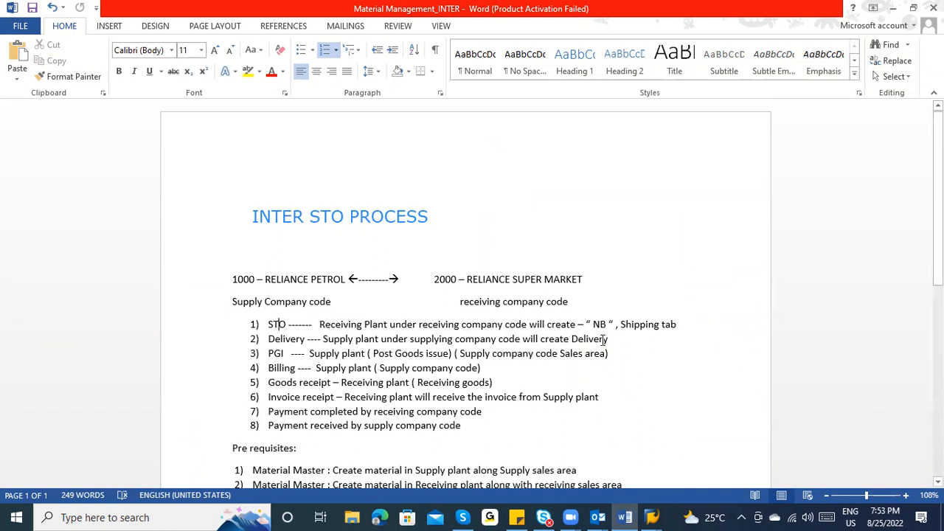
{"action": "key", "text": "alt+Tab"}
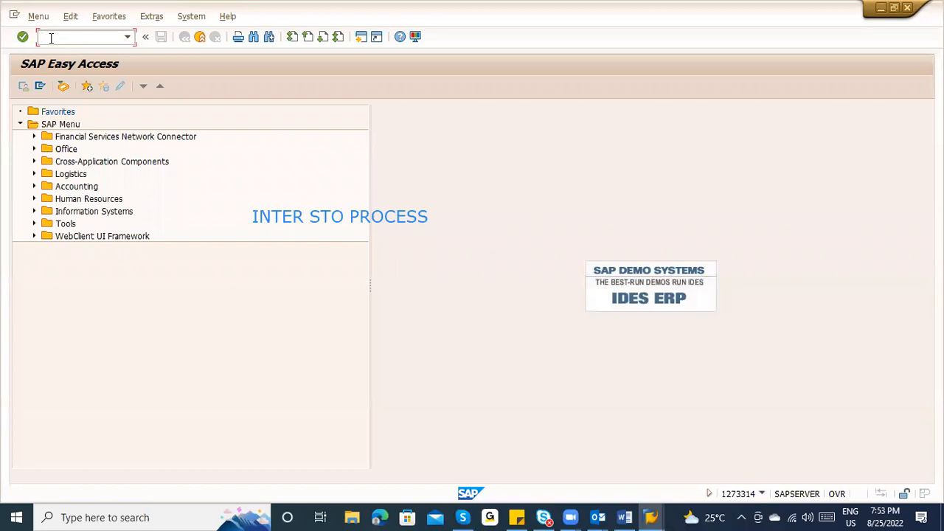
{"action": "left_click", "coordinate": [462, 12]}
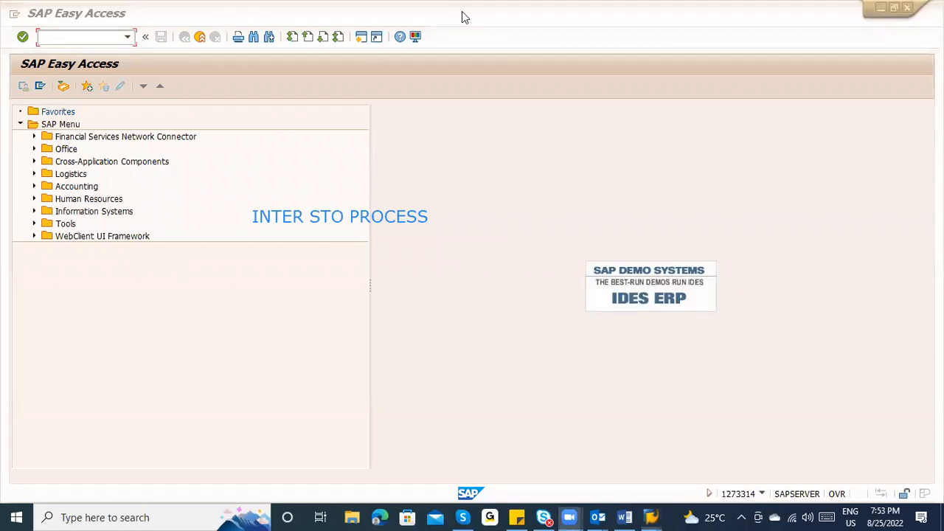
{"action": "left_click", "coordinate": [159, 279]}
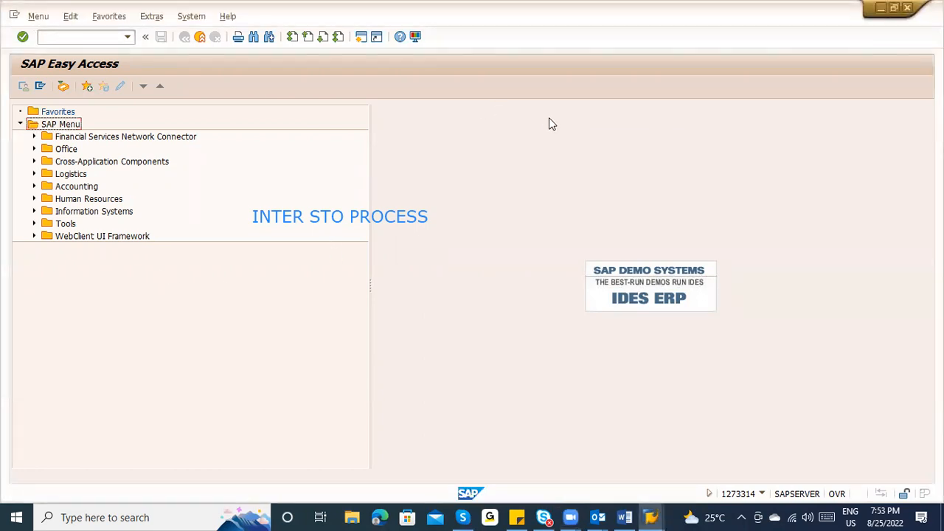
Open the Create Purchase Order transaction ME21N for a standard PO and make the vendor field ready for entry.
{"action": "left_click", "coordinate": [53, 42]}
{"action": "type", "text": "me21n"}
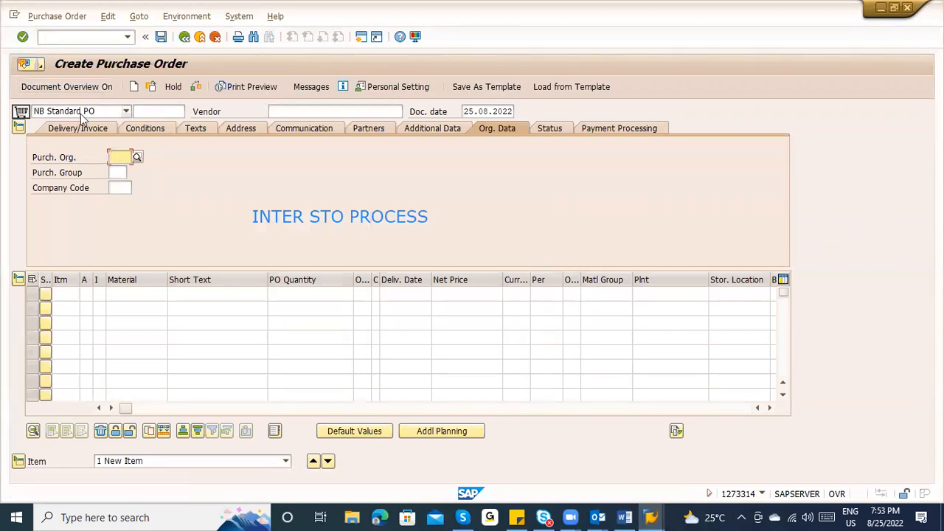
{"action": "left_click", "coordinate": [282, 109]}
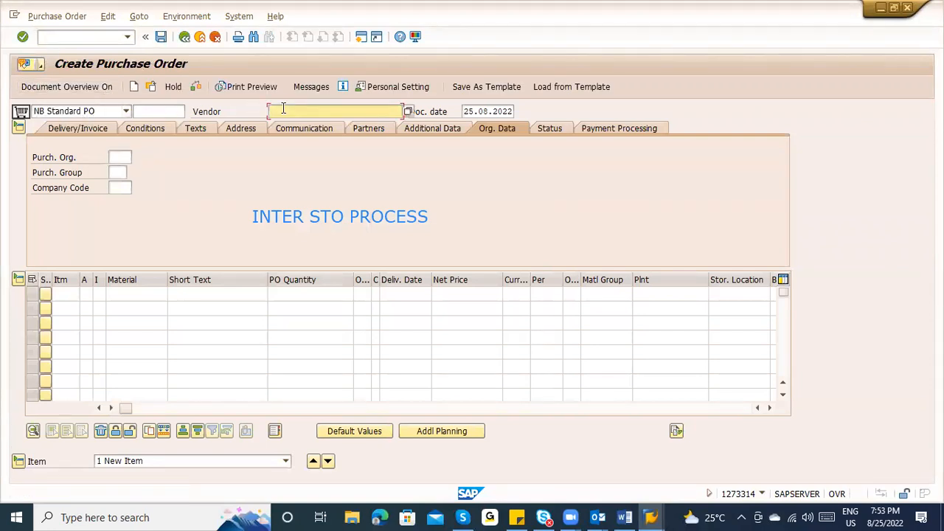
Switch to the other SAP Easy Access session and open the vendor display transaction XK03.
{"action": "key", "text": "alt+Tab"}
{"action": "key", "text": "alt+Tab"}
{"action": "key", "text": "alt+Tab"}
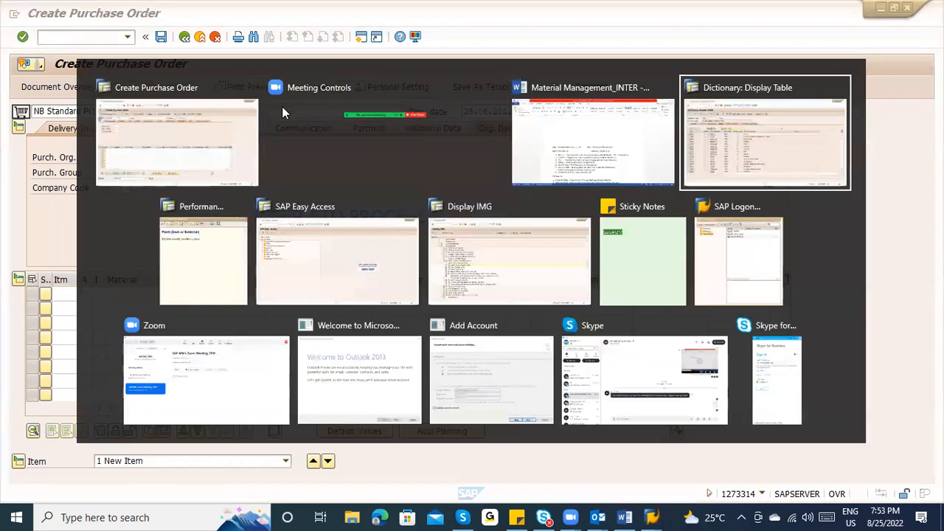
{"action": "key", "text": "alt+Tab"}
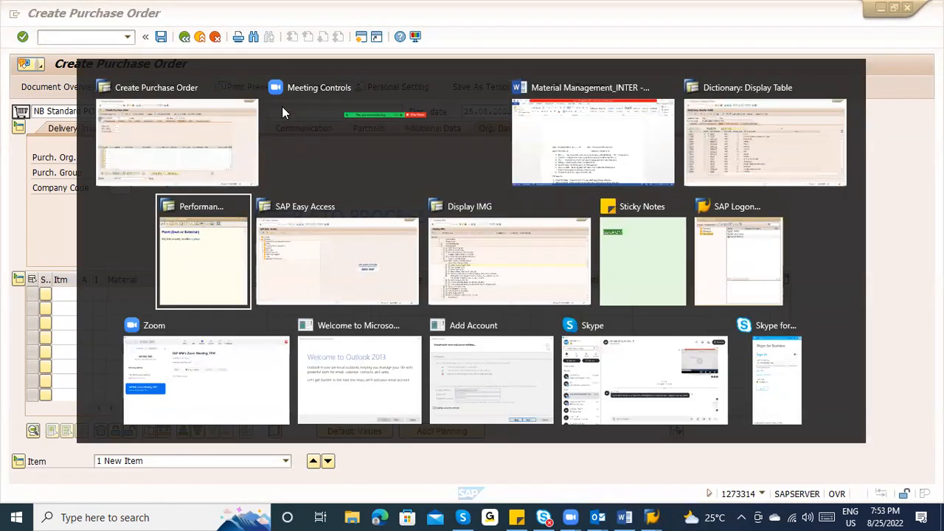
{"action": "key", "text": "shift+alt+Tab"}
{"action": "key", "text": "alt+Tab"}
{"action": "key", "text": "alt+Tab"}
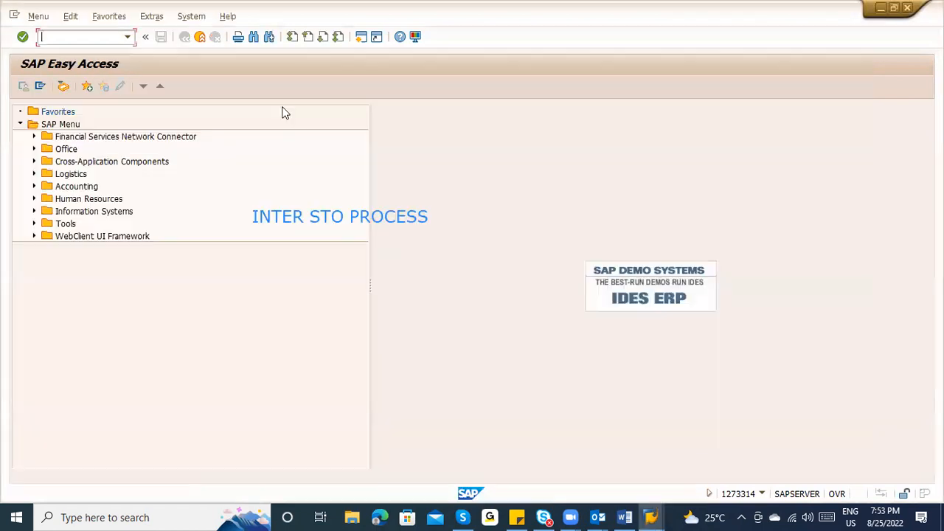
{"action": "type", "text": "xk03"}
{"action": "key", "text": "Return"}
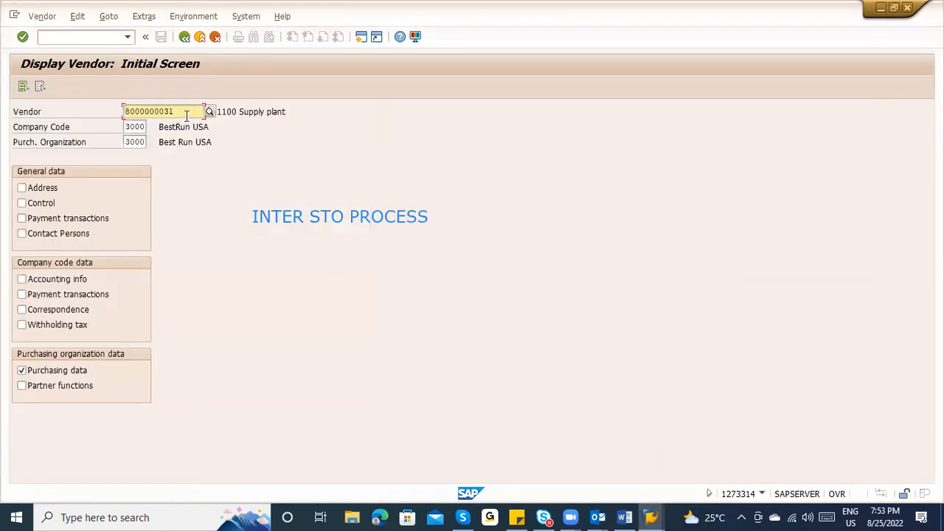
Copy the 1100 supply plant's vendor number into the vendor field of the new purchase order and confirm it.
{"action": "left_click_drag", "start_coordinate": [173, 111], "coordinate": [111, 114]}
{"action": "key", "text": "ctrl+c"}
{"action": "key", "text": "alt+Tab"}
{"action": "key", "text": "ctrl+v"}
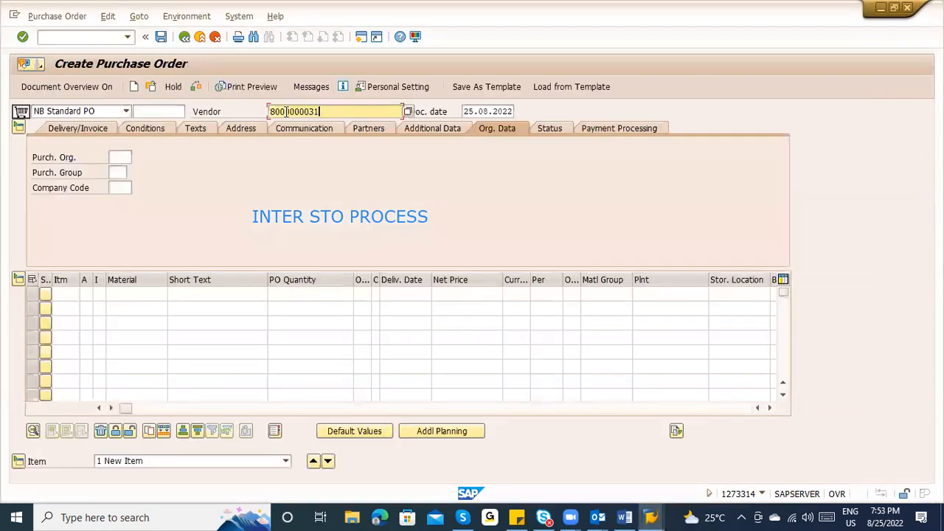
{"action": "key", "text": "Return"}
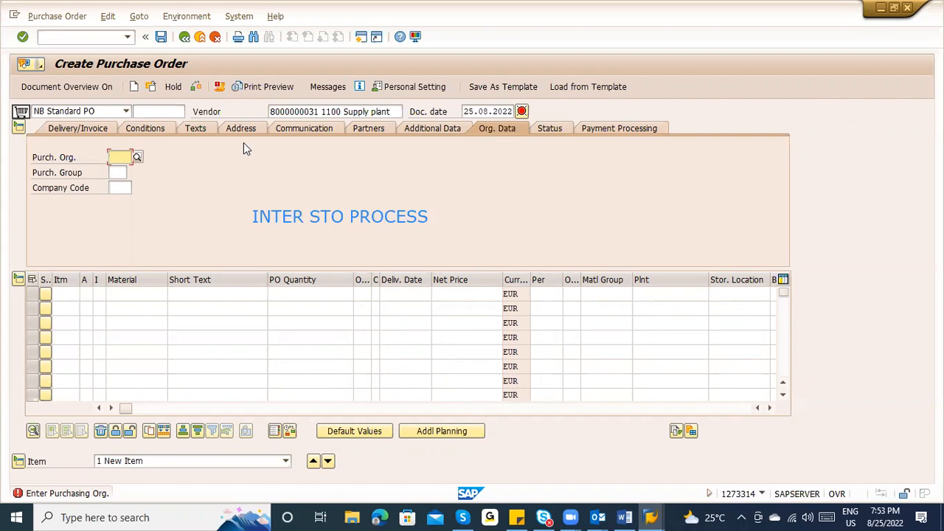
Set the purchase order's purchasing organization to 3000, purchasing group to 000 and company code to 3000.
{"action": "type", "text": "3000"}
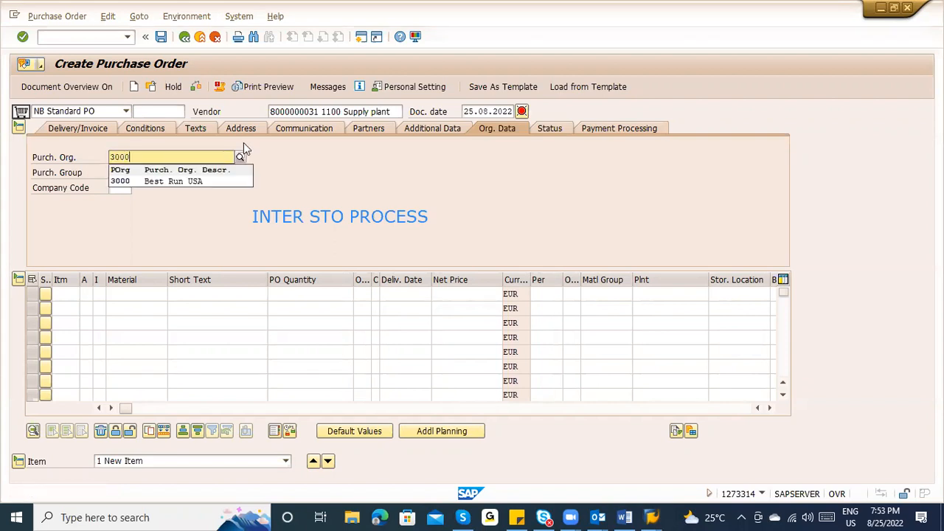
{"action": "key", "text": "Down"}
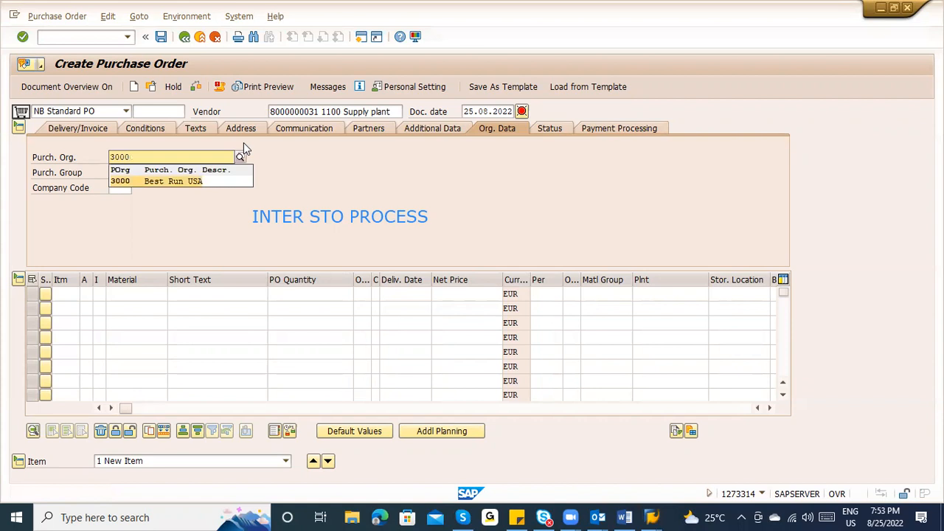
{"action": "key", "text": "Return"}
{"action": "type", "text": "000"}
{"action": "key", "text": "Tab"}
{"action": "type", "text": "3000"}
{"action": "key", "text": "Return"}
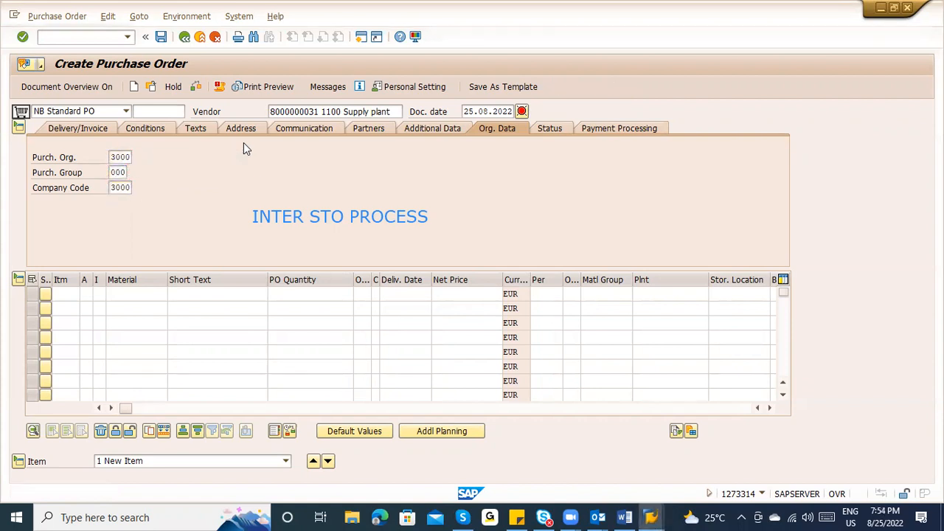
Add material 100-100 as the first purchase order item with receiving plant 3000.
{"action": "key", "text": "Tab"}
{"action": "key", "text": "Tab"}
{"action": "key", "text": "Tab"}
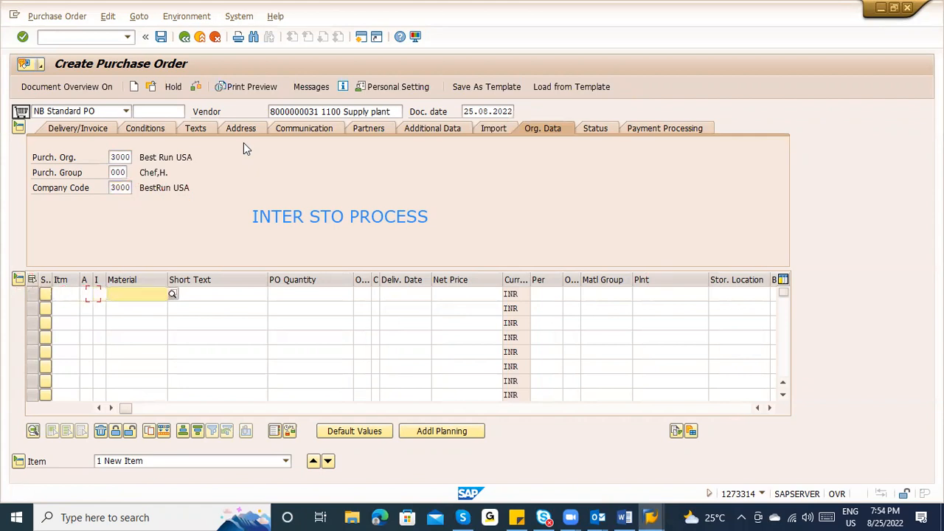
{"action": "type", "text": "100-100"}
{"action": "key", "text": "Return"}
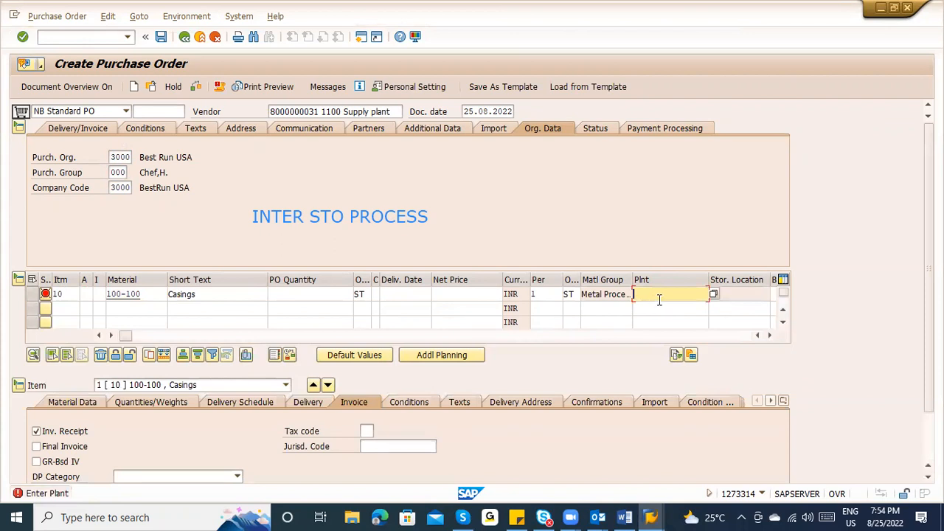
{"action": "type", "text": "3000"}
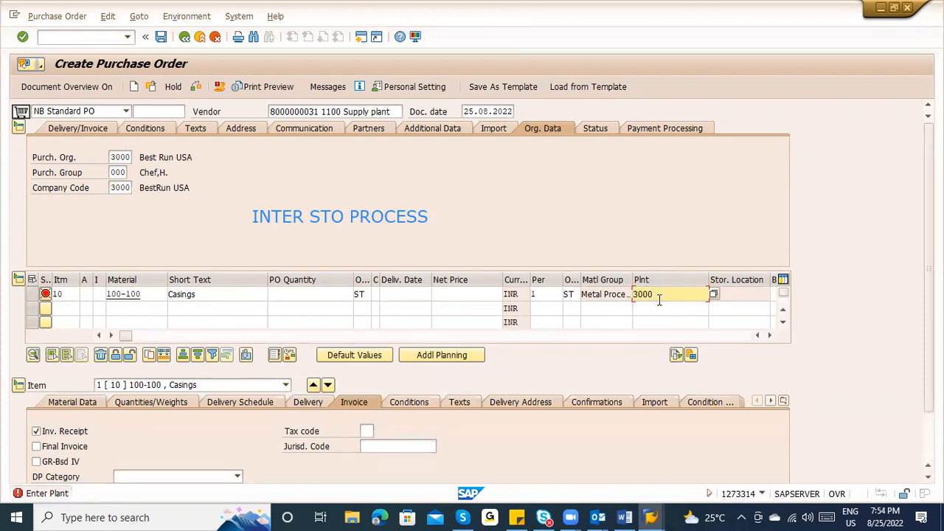
{"action": "key", "text": "Return"}
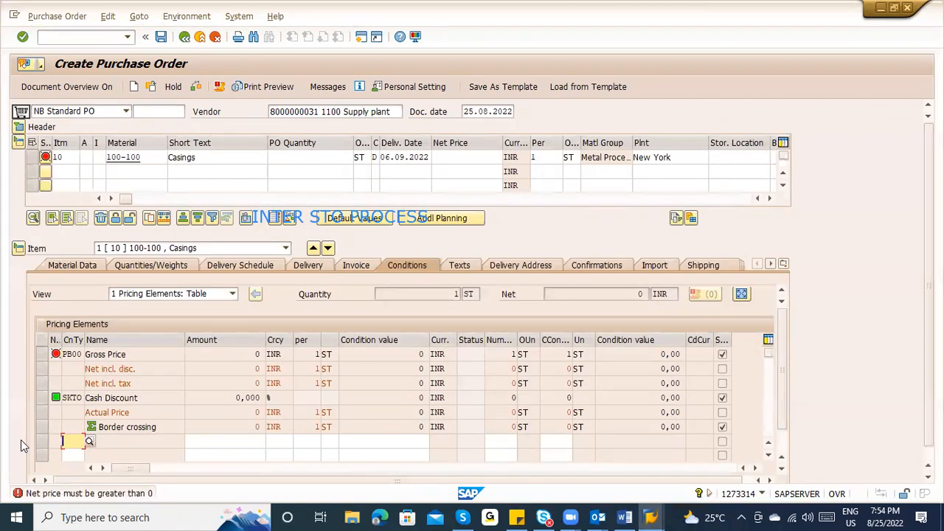
Add gross price condition PBXX with an amount of 1000 to the item's pricing elements.
{"action": "type", "text": "PBX"}
{"action": "key", "text": "Tab"}
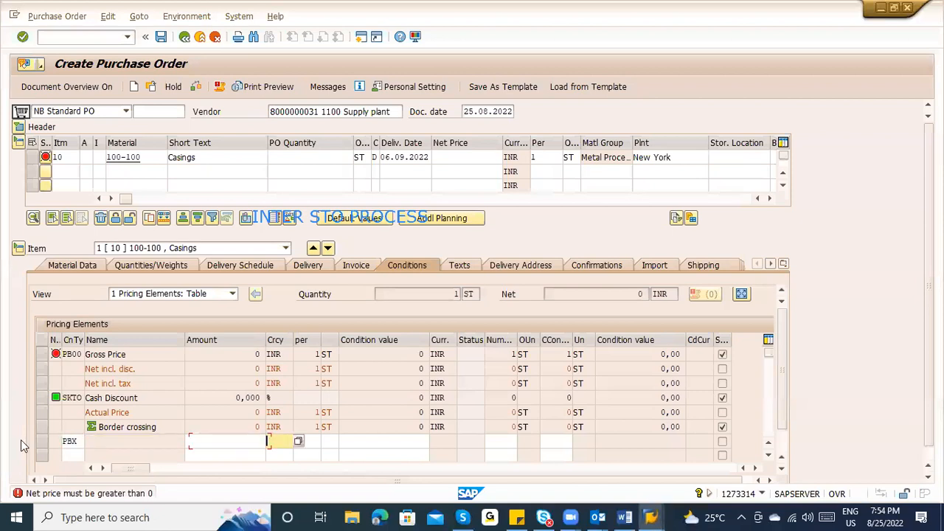
{"action": "key", "text": "shift+Tab"}
{"action": "type", "text": "X"}
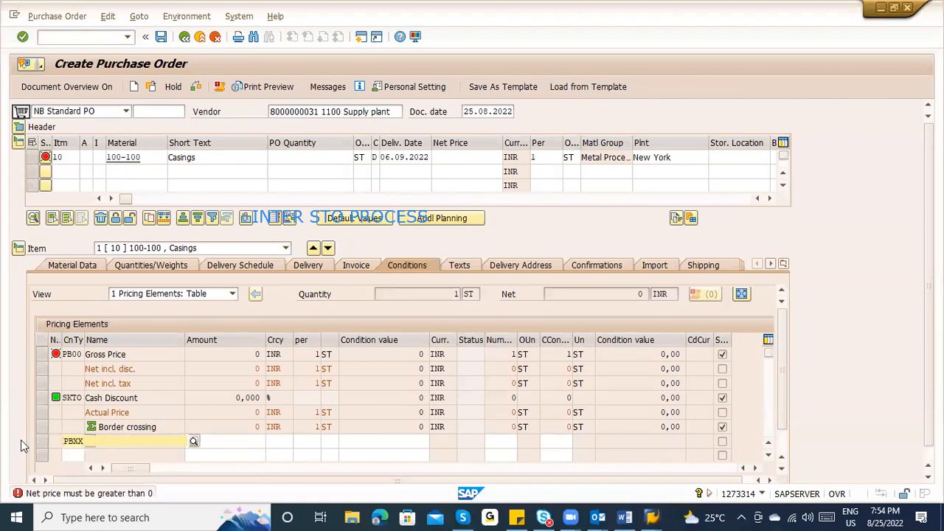
{"action": "key", "text": "Tab"}
{"action": "type", "text": "1.000"}
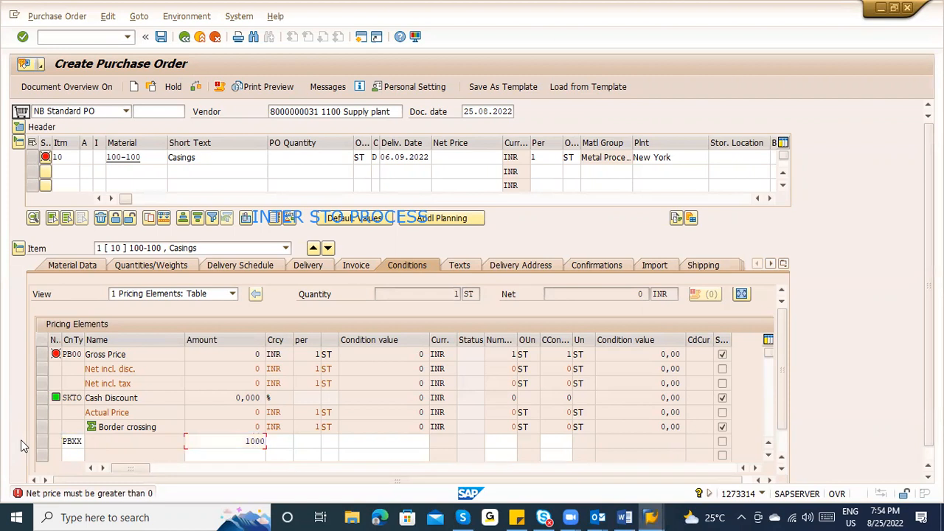
{"action": "key", "text": "Return"}
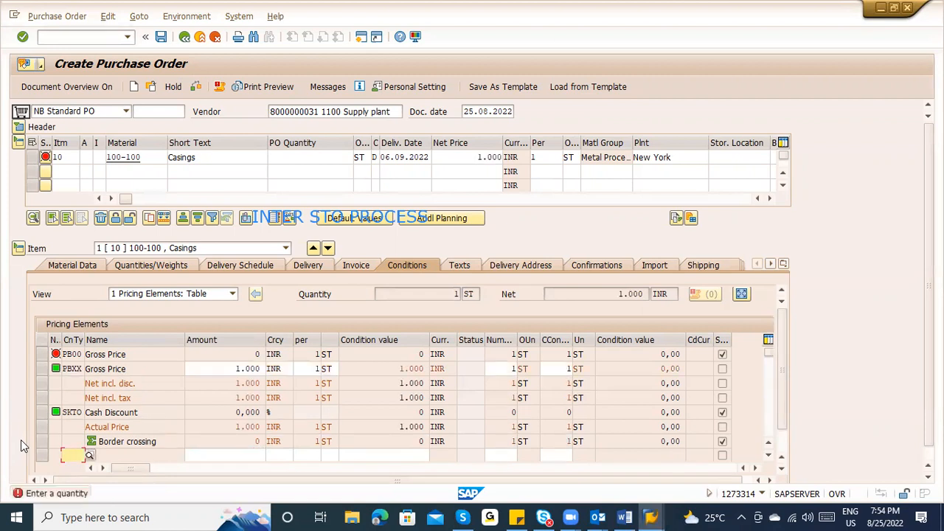
Set the Casings item's PO quantity to 10 and add condition type PBXX with an amount of 1000.
{"action": "left_click", "coordinate": [316, 156]}
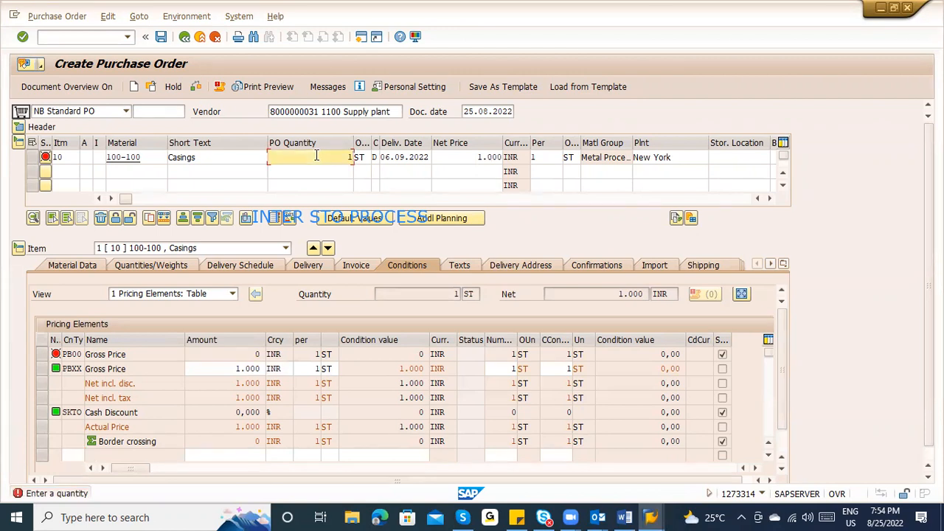
{"action": "type", "text": "0"}
{"action": "key", "text": "Return"}
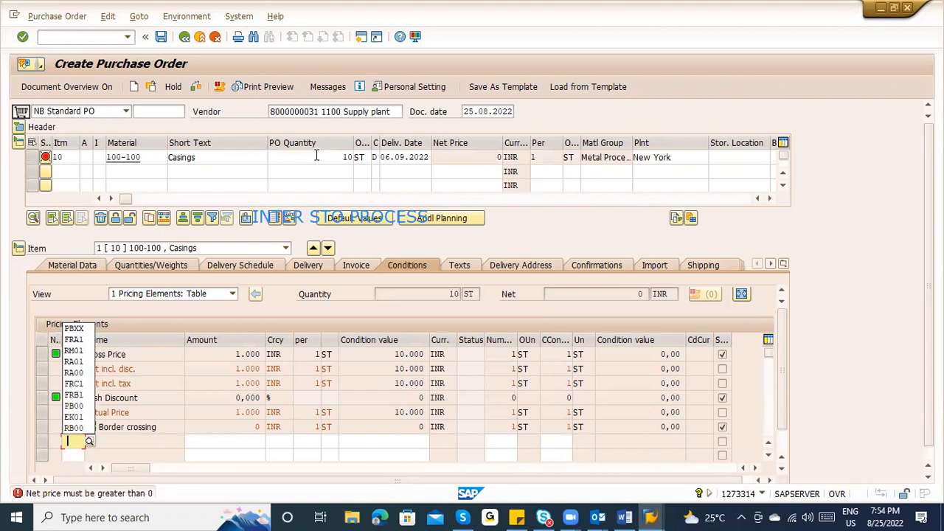
{"action": "key", "text": "Down"}
{"action": "key", "text": "Tab"}
{"action": "key", "text": "Down"}
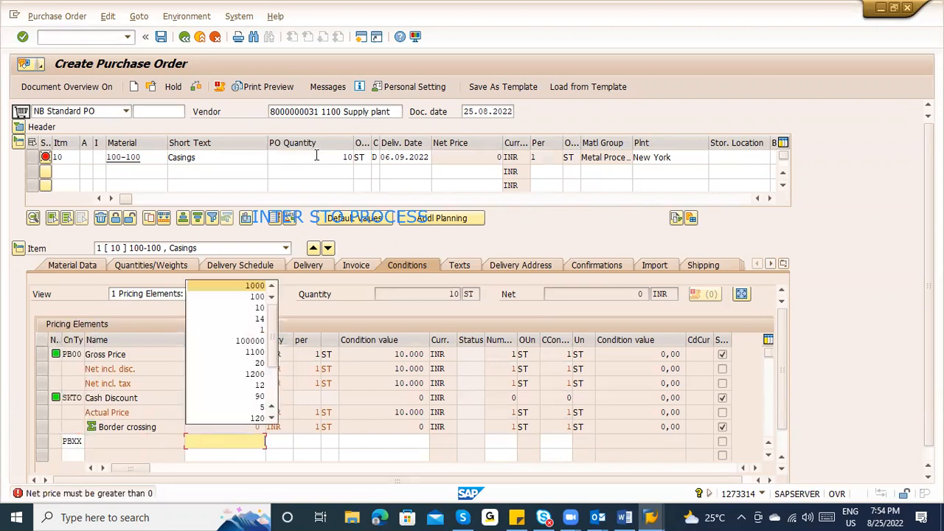
{"action": "key", "text": "Return"}
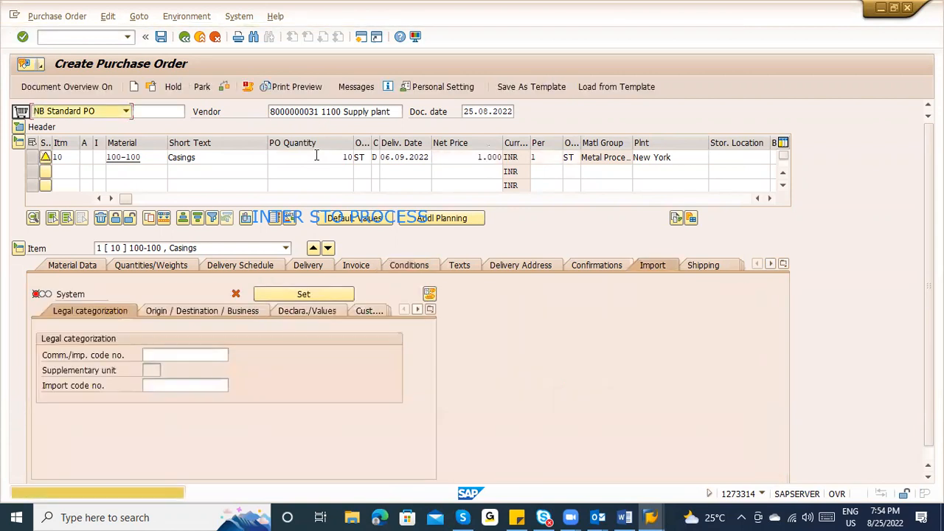
Examine the item's shipping data, including shipping point, delivery priority, shipping condition, loading group, customer, sales organization, distribution channel and division.
{"action": "left_click", "coordinate": [786, 264]}
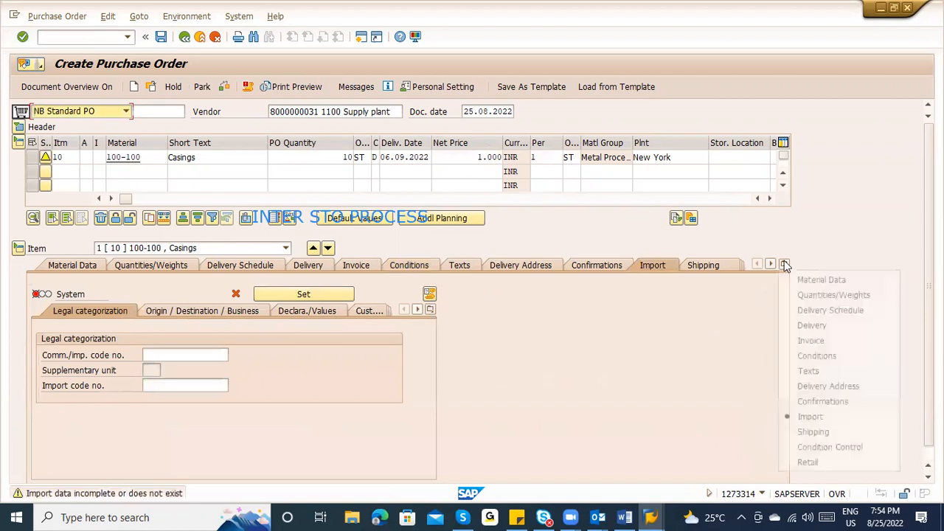
{"action": "left_click", "coordinate": [812, 433]}
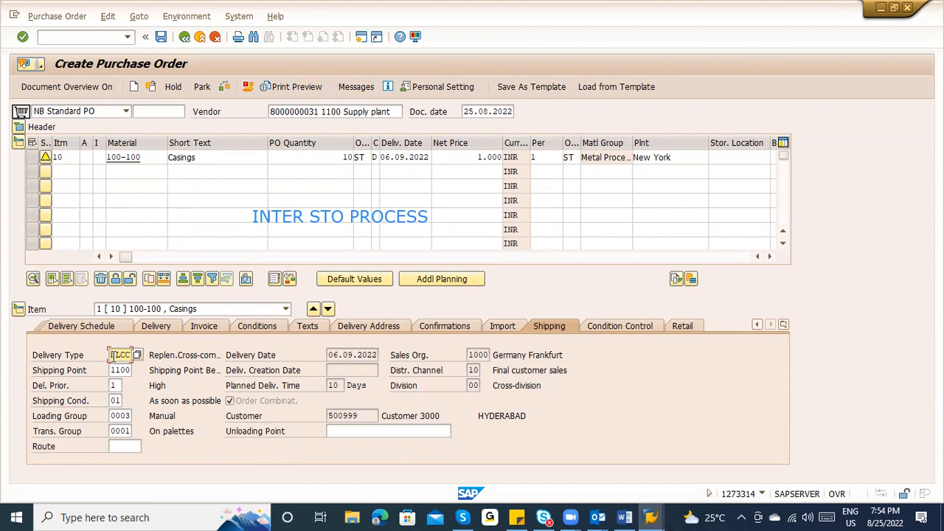
{"action": "left_click", "coordinate": [118, 370]}
{"action": "left_click", "coordinate": [115, 385]}
{"action": "left_click", "coordinate": [115, 401]}
{"action": "left_click", "coordinate": [120, 416]}
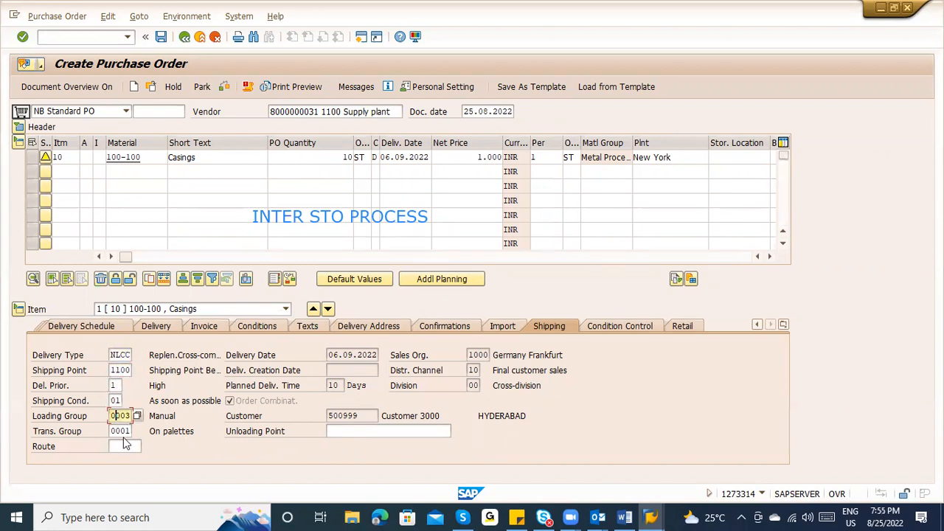
{"action": "left_click", "coordinate": [363, 417]}
{"action": "left_click_drag", "start_coordinate": [363, 416], "coordinate": [327, 416]}
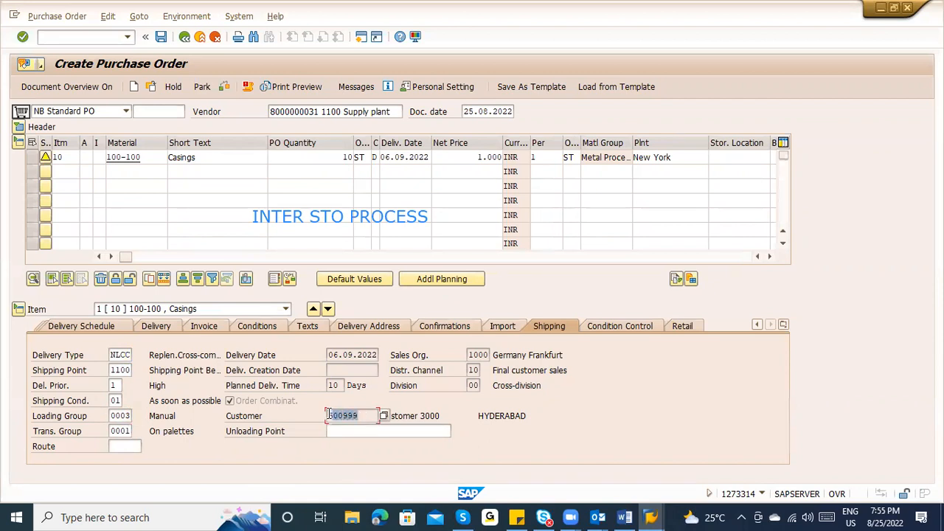
{"action": "left_click", "coordinate": [473, 354]}
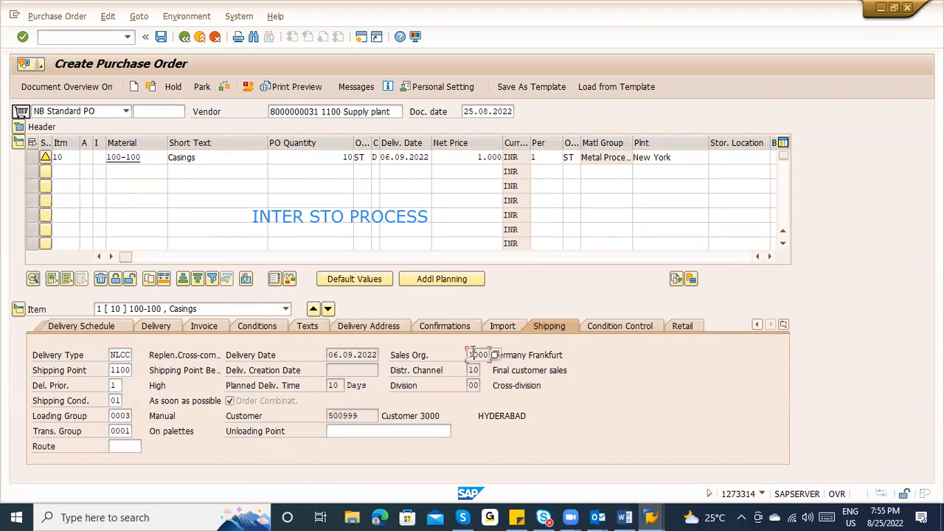
{"action": "left_click", "coordinate": [475, 371]}
{"action": "left_click", "coordinate": [474, 384]}
{"action": "left_click", "coordinate": [113, 385]}
{"action": "type", "text": "1"}
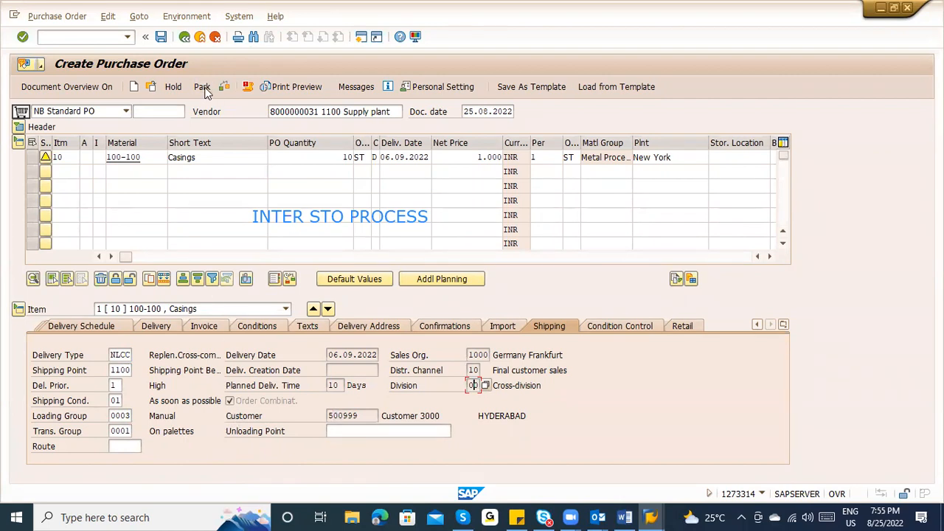
Park the purchase order and try to open the resulting document for display.
{"action": "left_click", "coordinate": [202, 87]}
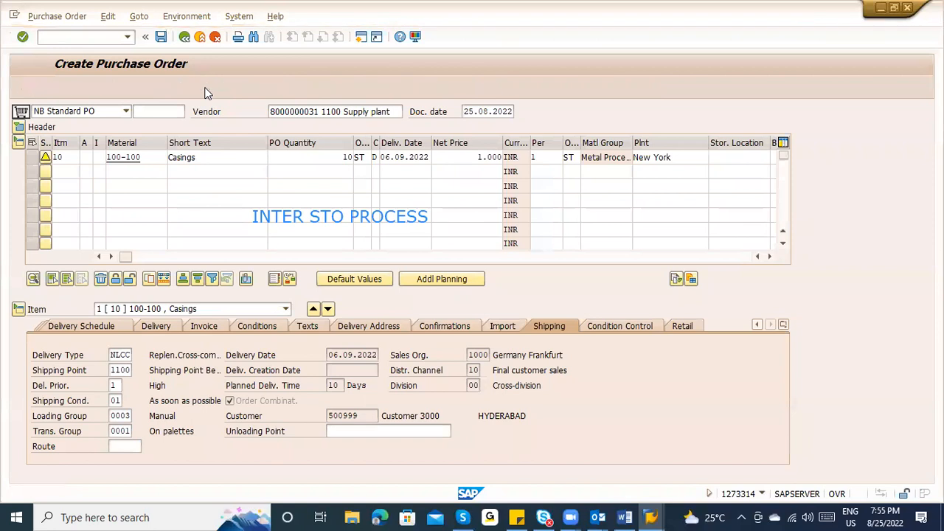
{"action": "key", "text": "shift+F5"}
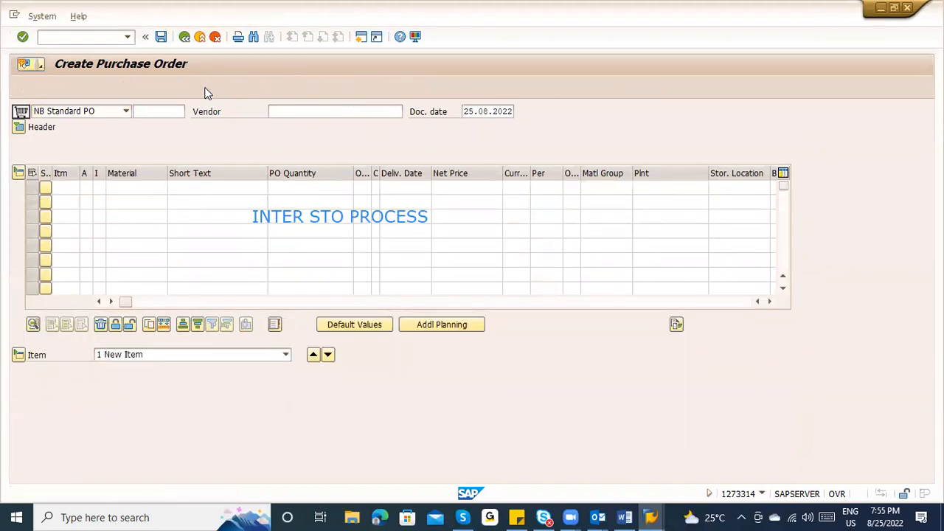
{"action": "key", "text": "Return"}
{"action": "key", "text": "Return"}
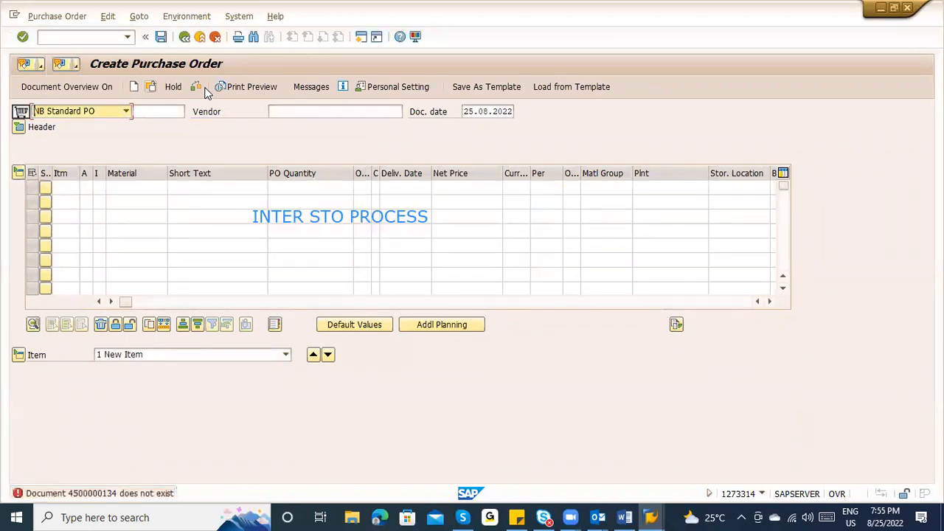
{"action": "left_click", "coordinate": [116, 109]}
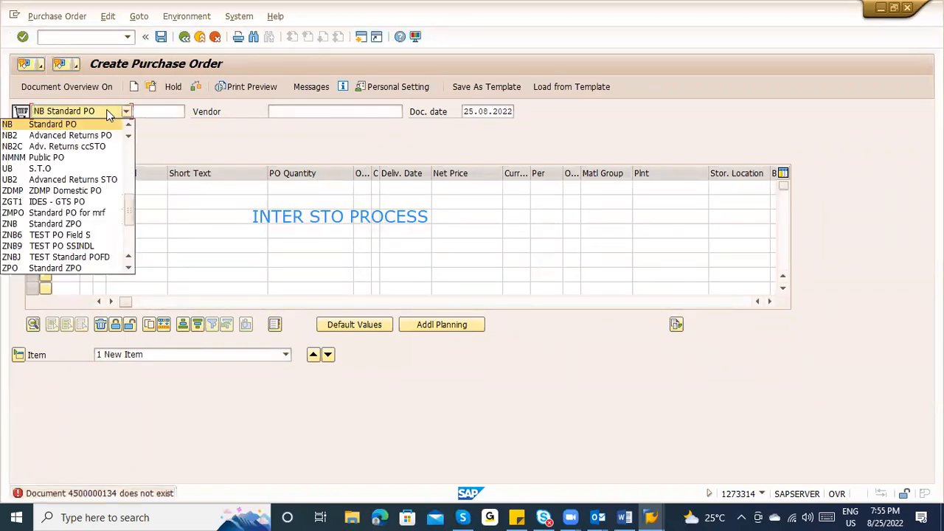
{"action": "left_click", "coordinate": [213, 151]}
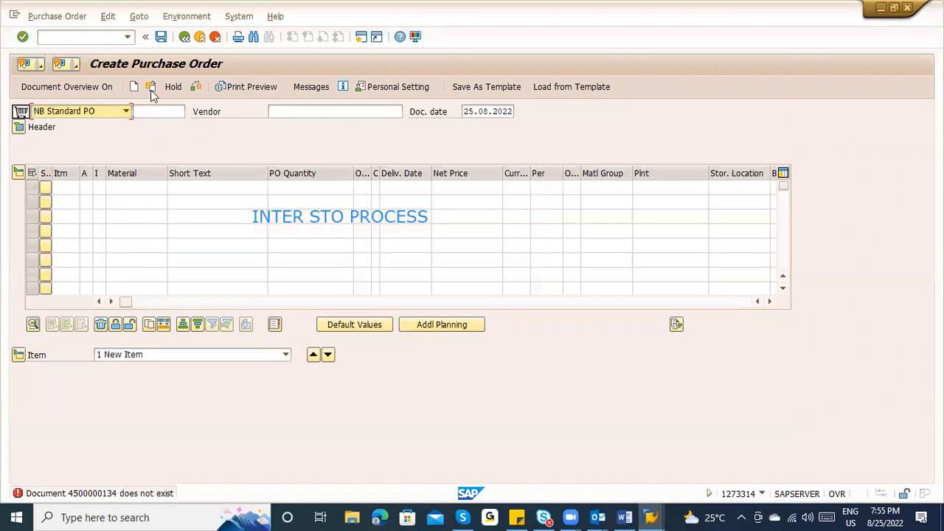
Restart purchase order creation with transaction /nme21n, keeping the document type NB Standard PO.
{"action": "left_click", "coordinate": [86, 37]}
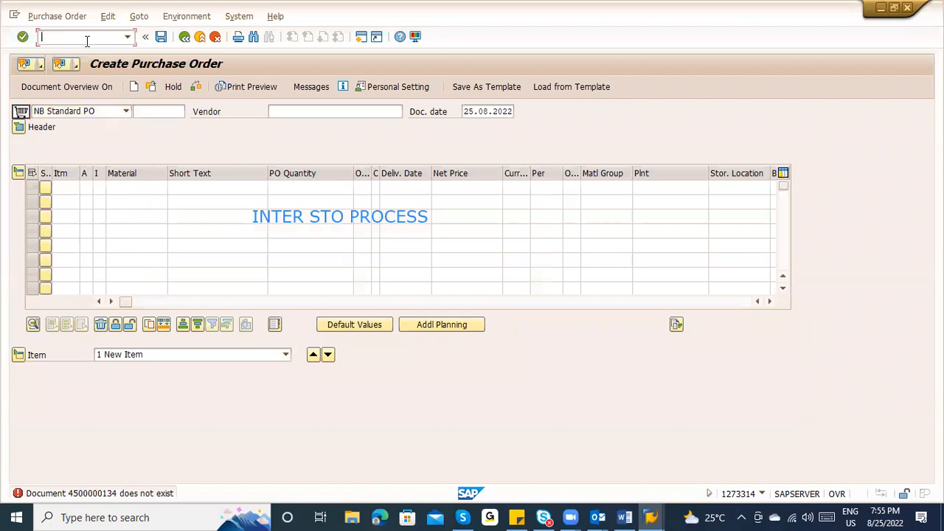
{"action": "type", "text": "/nme21n"}
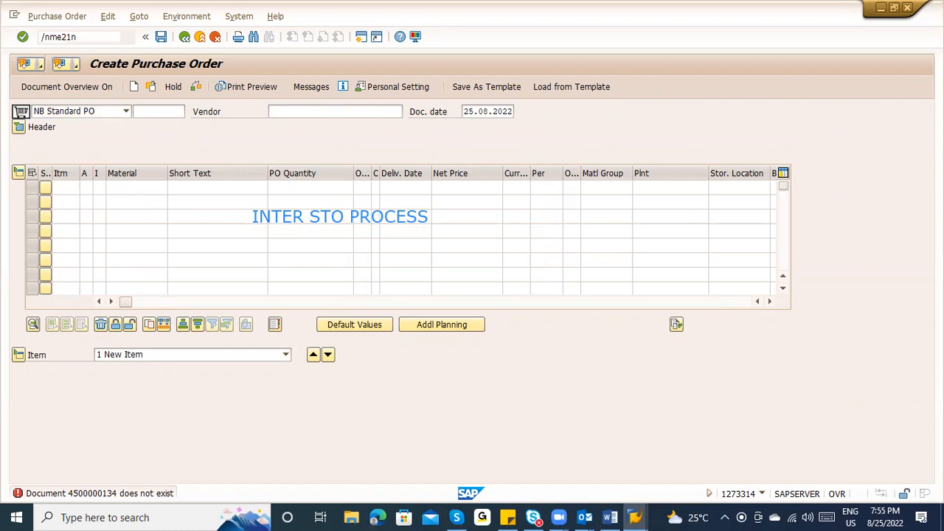
{"action": "key", "text": "Return"}
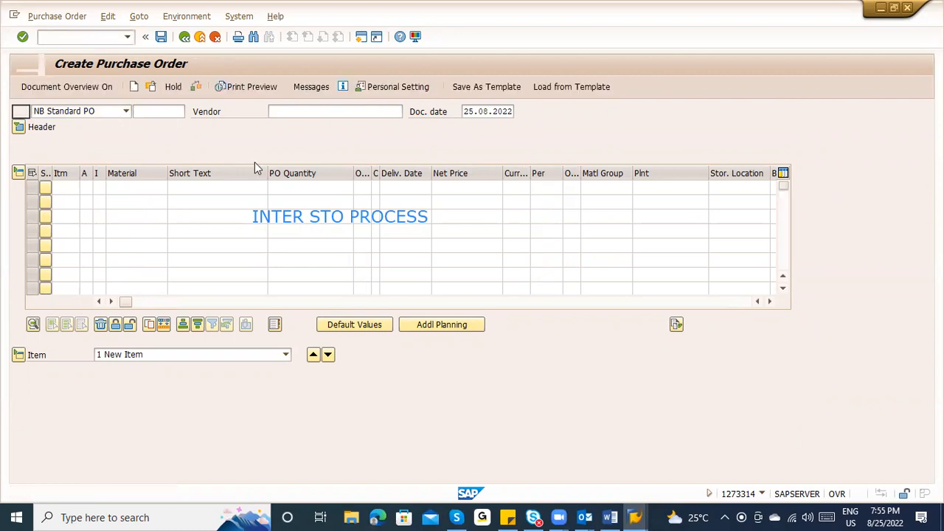
{"action": "left_click", "coordinate": [47, 112]}
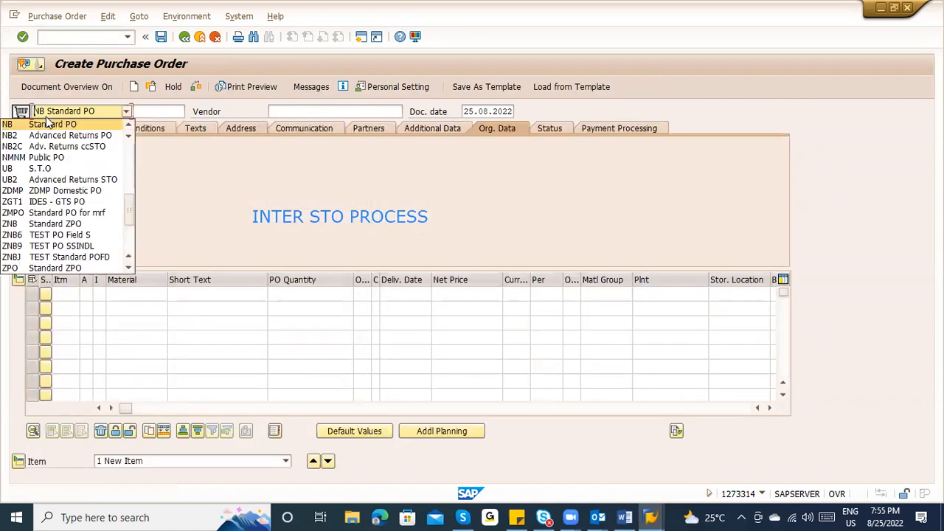
{"action": "left_click", "coordinate": [284, 109]}
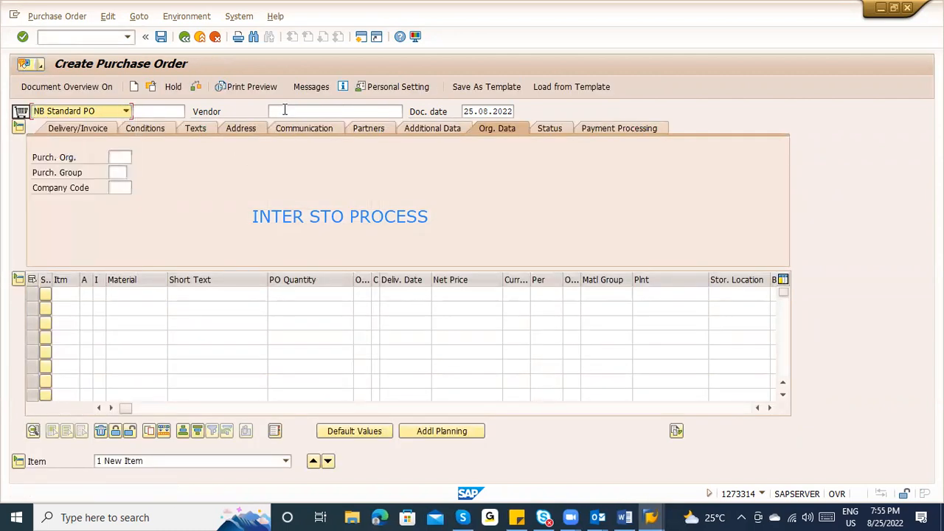
Enter the 1100 supply plant vendor and set purchasing organization 3000, purchasing group 000 and company code 3000.
{"action": "left_click", "coordinate": [284, 109]}
{"action": "key", "text": "Down"}
{"action": "key", "text": "Down"}
{"action": "key", "text": "Return"}
{"action": "key", "text": "Return"}
{"action": "key", "text": "space"}
{"action": "key", "text": "Down"}
{"action": "key", "text": "Return"}
{"action": "key", "text": "Return"}
{"action": "key", "text": "space"}
{"action": "key", "text": "Down"}
{"action": "key", "text": "Return"}
{"action": "key", "text": "Return"}
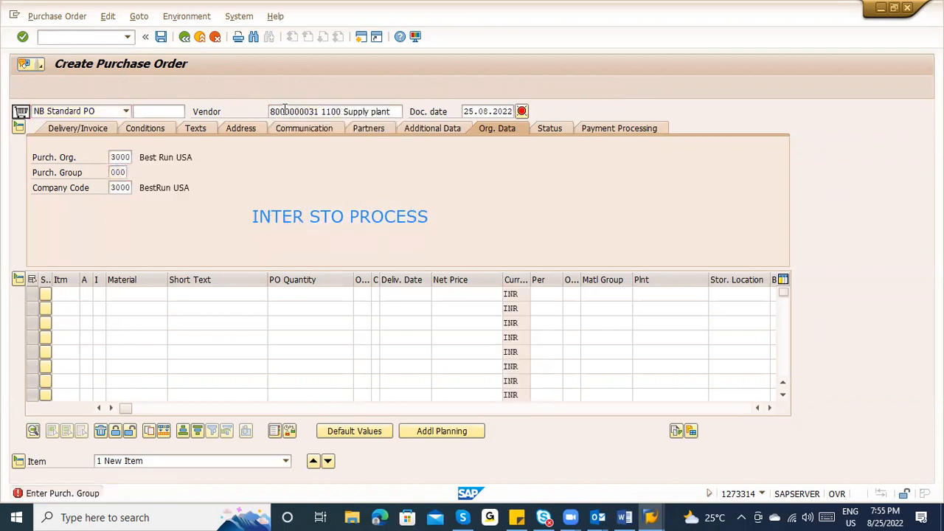
Add material 100-100 as the first purchase order item with receiving plant 3000.
{"action": "key", "text": "Tab"}
{"action": "key", "text": "Tab"}
{"action": "key", "text": "Tab"}
{"action": "key", "text": "Tab"}
{"action": "key", "text": "space"}
{"action": "key", "text": "Down"}
{"action": "key", "text": "Return"}
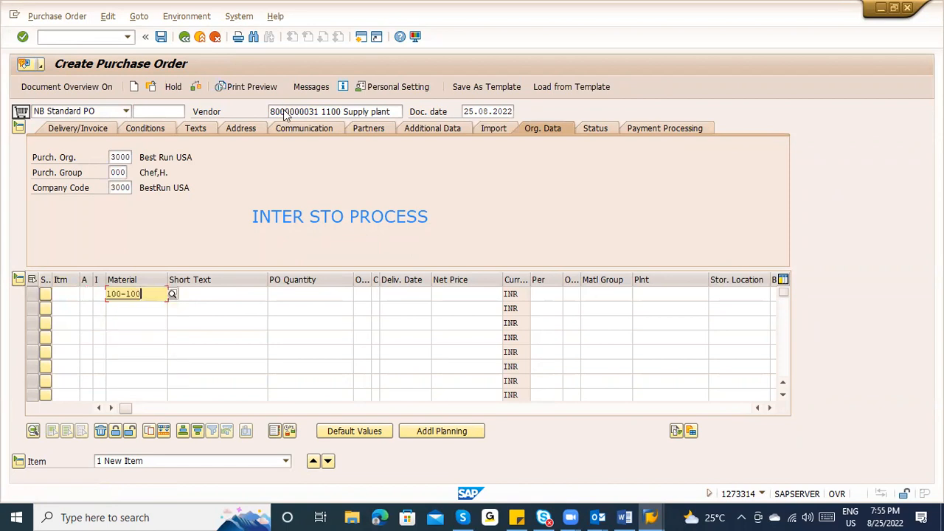
{"action": "key", "text": "Return"}
{"action": "key", "text": "space"}
{"action": "key", "text": "Down"}
{"action": "key", "text": "Return"}
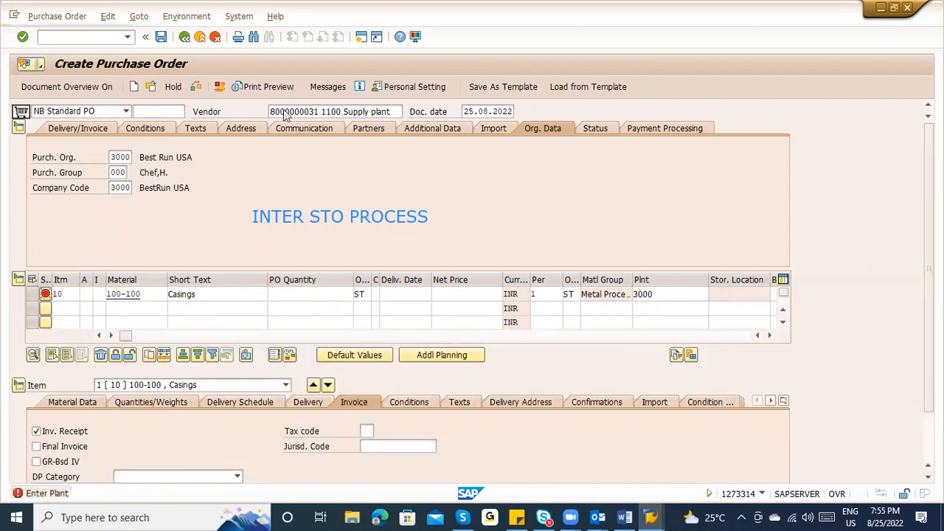
{"action": "key", "text": "Return"}
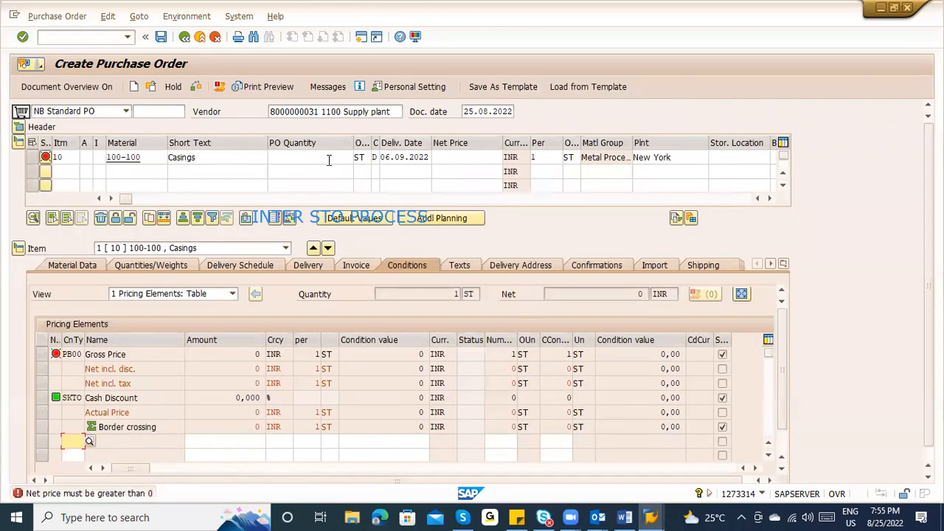
Set the Casings item's PO quantity to 10 and its net price to 1000.
{"action": "left_click", "coordinate": [329, 160]}
{"action": "type", "text": "0"}
{"action": "key", "text": "Tab"}
{"action": "key", "text": "Tab"}
{"action": "key", "text": "Tab"}
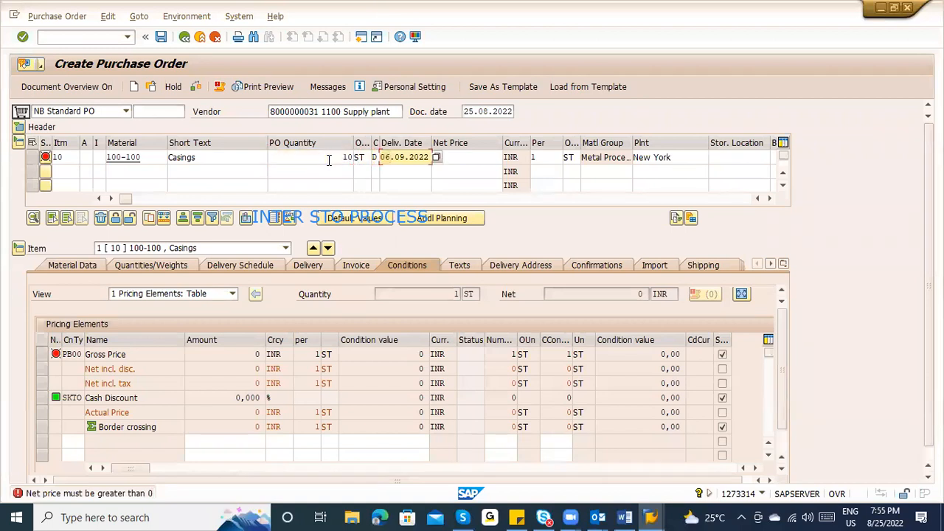
{"action": "key", "text": "Tab"}
{"action": "type", "text": "1"}
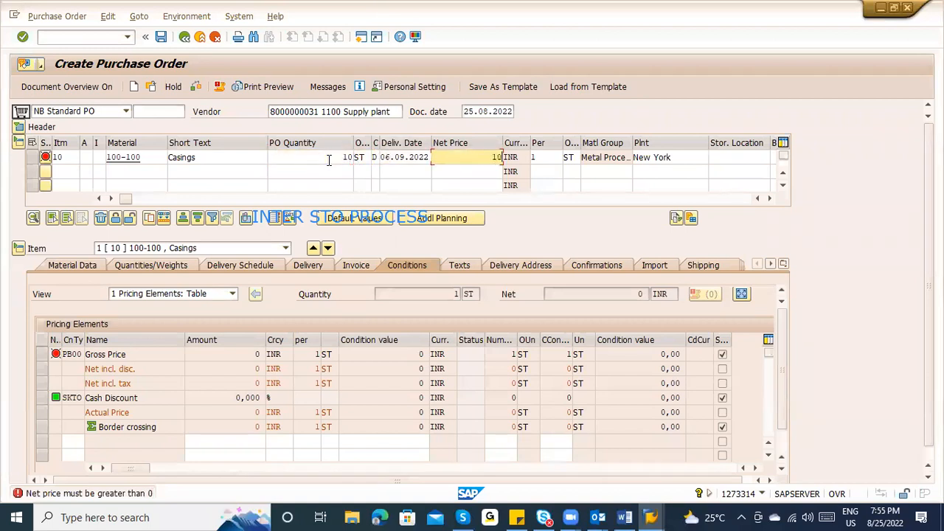
{"action": "key", "text": "Return"}
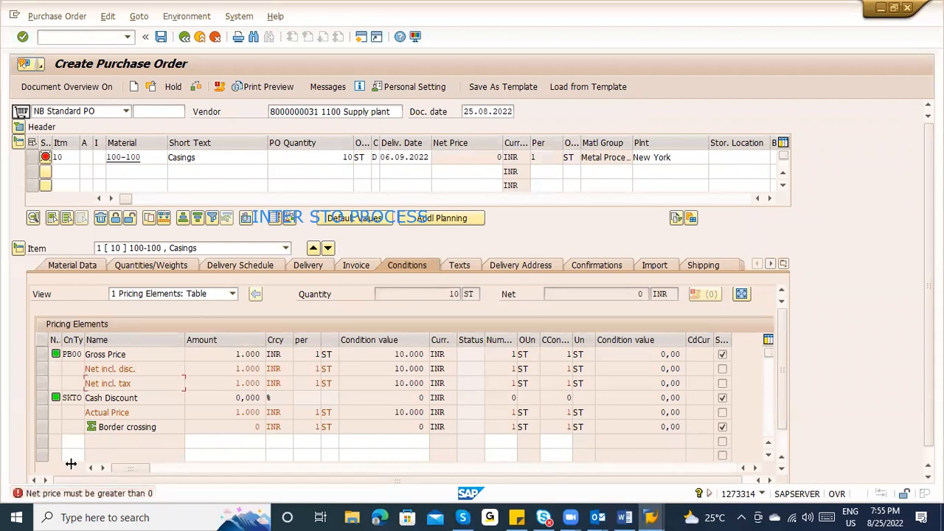
Add condition type PBXX with an amount of 1000 to the item's pricing elements.
{"action": "left_click", "coordinate": [72, 440]}
{"action": "left_click", "coordinate": [72, 441]}
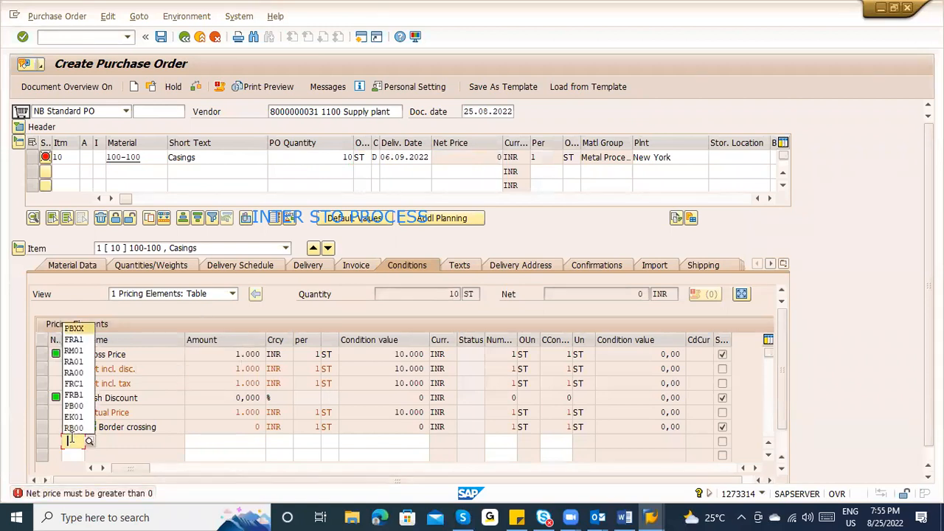
{"action": "key", "text": "Tab"}
{"action": "key", "text": "shift+Tab"}
{"action": "type", "text": "1.0"}
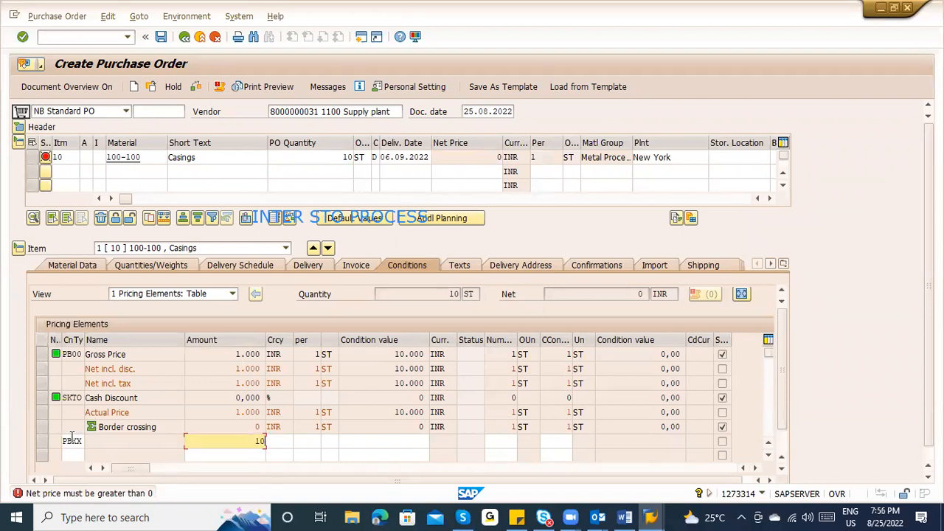
{"action": "type", "text": "00"}
{"action": "key", "text": "Return"}
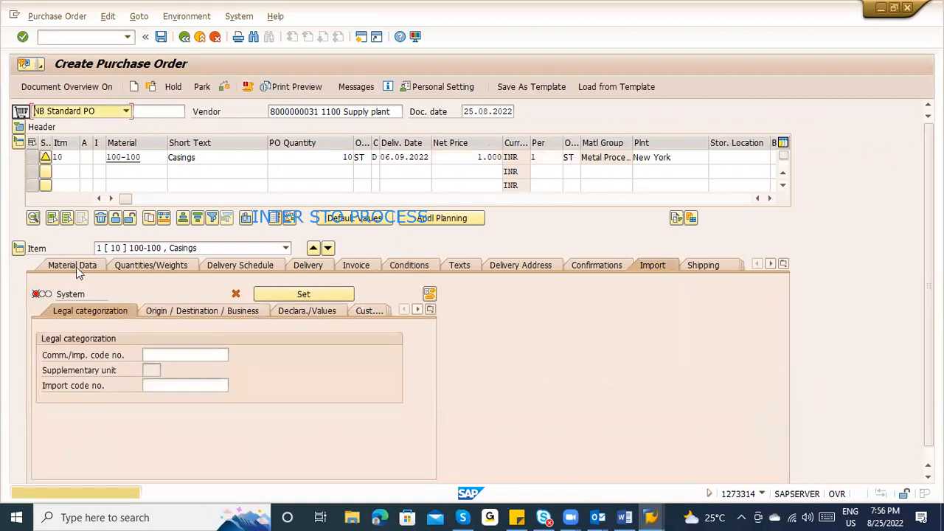
Clear the InfoUpdate option in the item's material data, and check and save the purchase order.
{"action": "left_click", "coordinate": [74, 265]}
{"action": "left_click", "coordinate": [472, 401]}
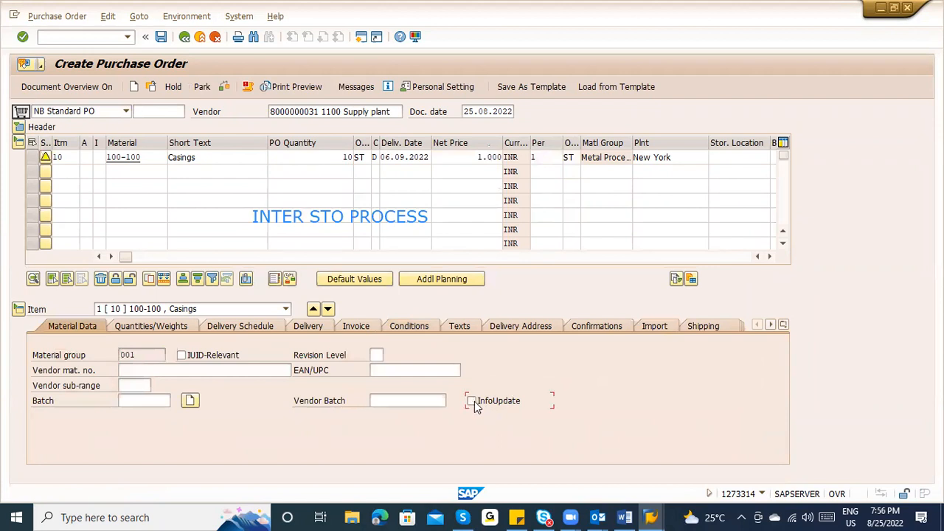
{"action": "left_click", "coordinate": [224, 87]}
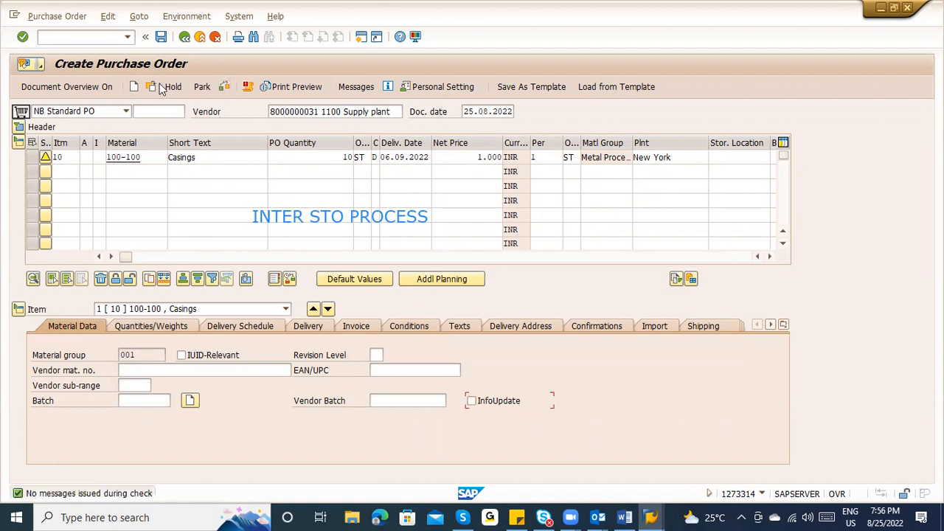
{"action": "key", "text": "ctrl+s"}
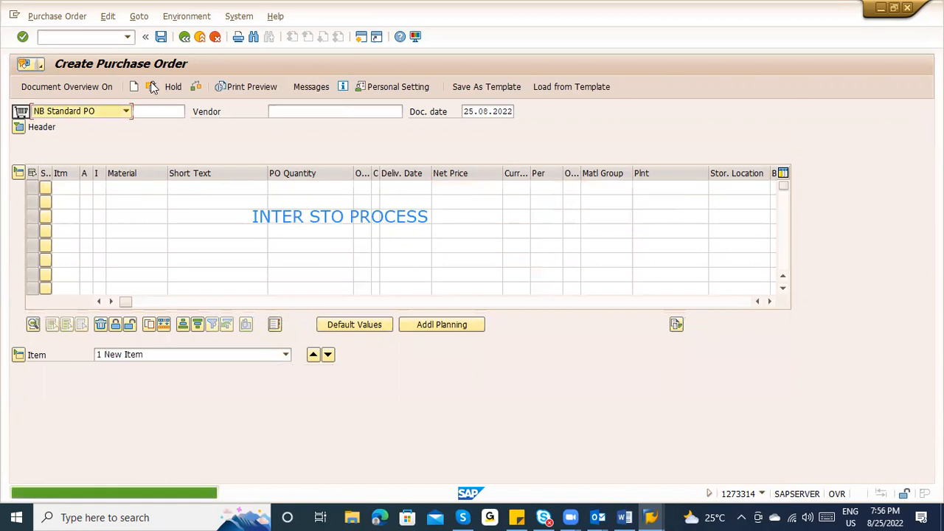
Display the newly saved purchase order and copy its document number.
{"action": "left_click", "coordinate": [150, 87]}
{"action": "key", "text": "Return"}
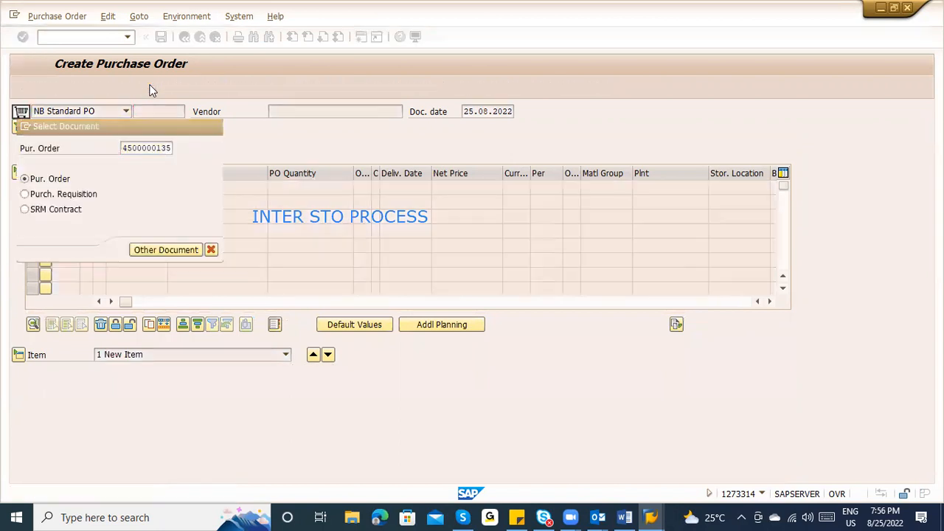
{"action": "left_click_drag", "start_coordinate": [136, 111], "coordinate": [198, 116]}
{"action": "key", "text": "ctrl+c"}
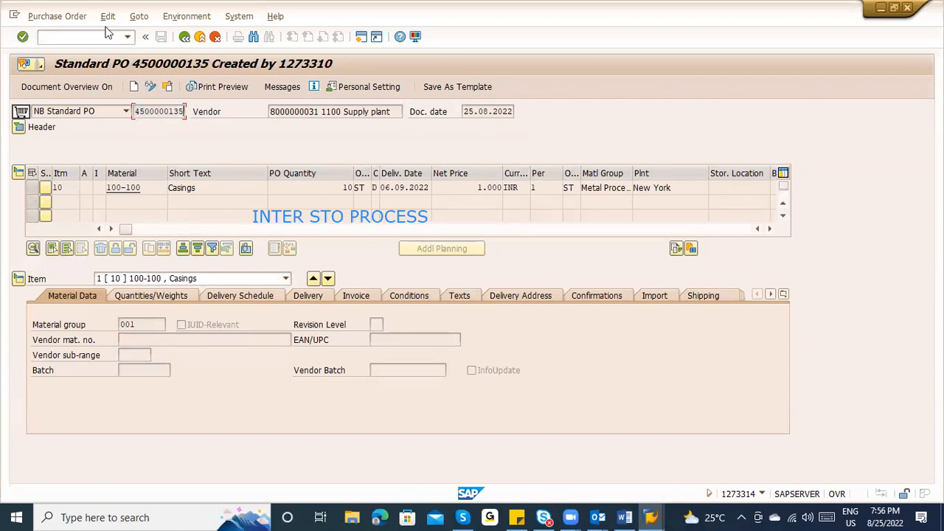
Start transaction VL10D and enter the copied purchase order number as the purchasing document.
{"action": "left_click", "coordinate": [84, 36]}
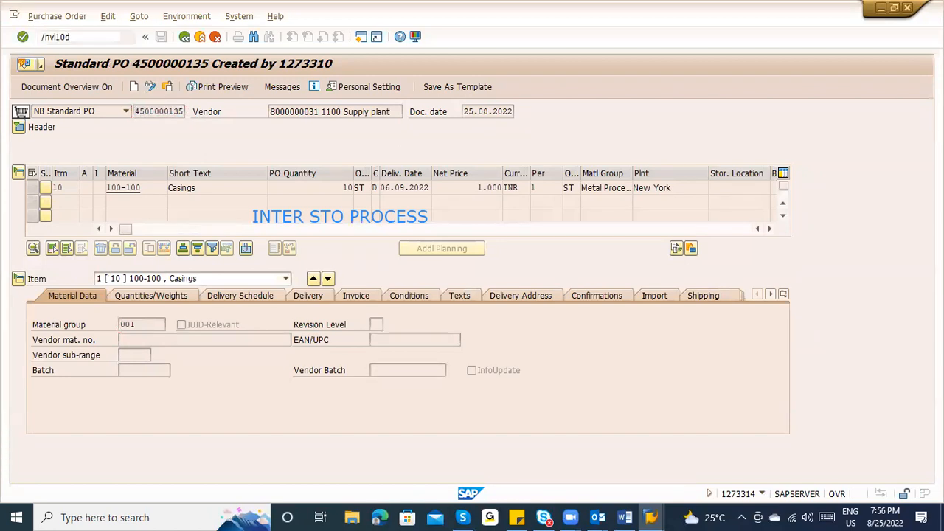
{"action": "key", "text": "Return"}
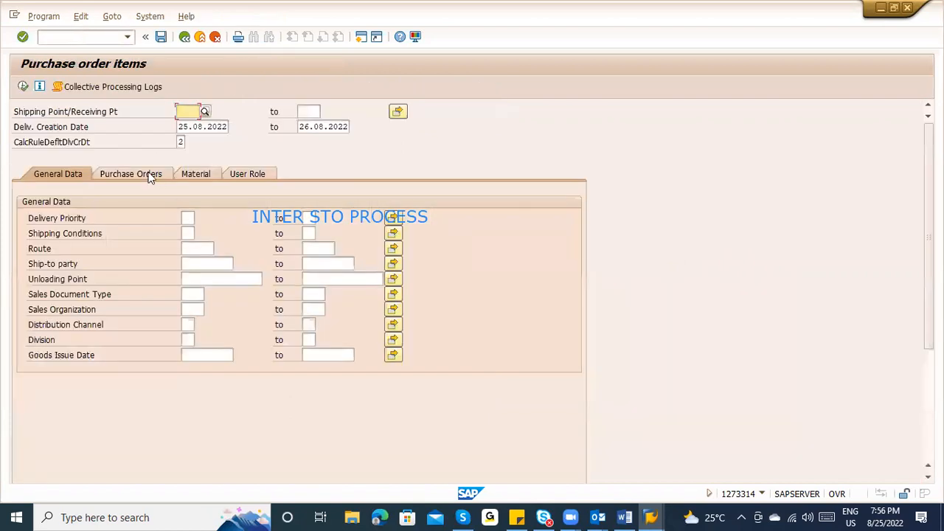
{"action": "left_click", "coordinate": [147, 172]}
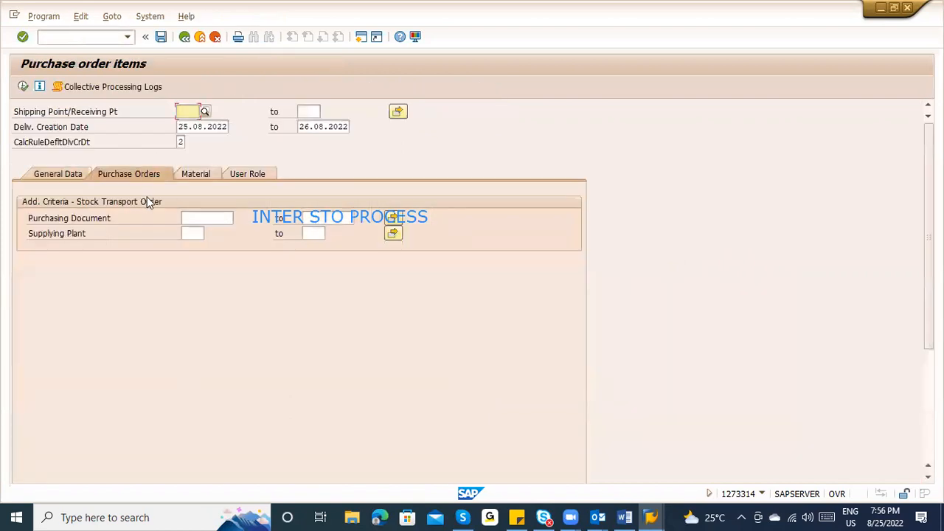
{"action": "left_click", "coordinate": [196, 216]}
{"action": "key", "text": "ctrl+v"}
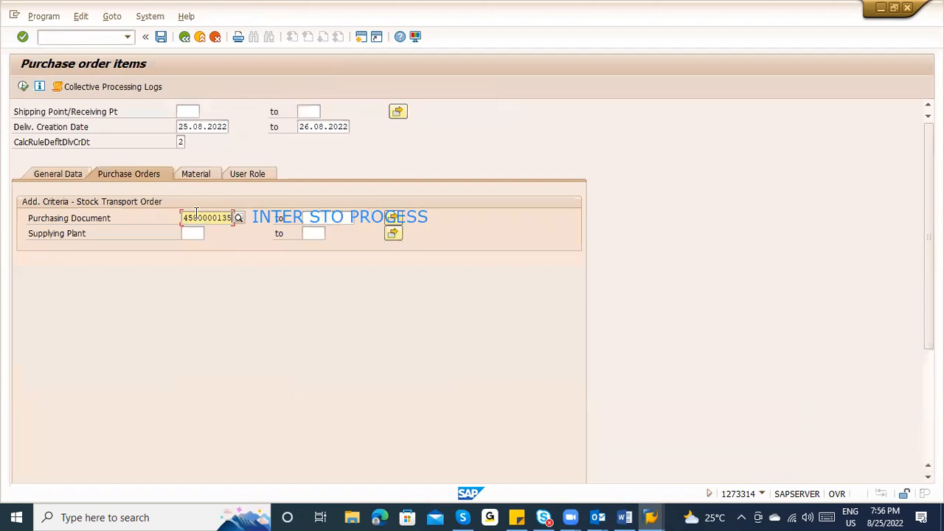
Clear both the start and end dates of the delivery creation date range.
{"action": "left_click", "coordinate": [179, 123]}
{"action": "key", "text": "Delete"}
{"action": "key", "text": "Delete"}
{"action": "key", "text": "Delete"}
{"action": "key", "text": "Delete"}
{"action": "key", "text": "Delete"}
{"action": "key", "text": "Delete"}
{"action": "key", "text": "Delete"}
{"action": "key", "text": "Delete"}
{"action": "key", "text": "Delete"}
{"action": "key", "text": "Delete"}
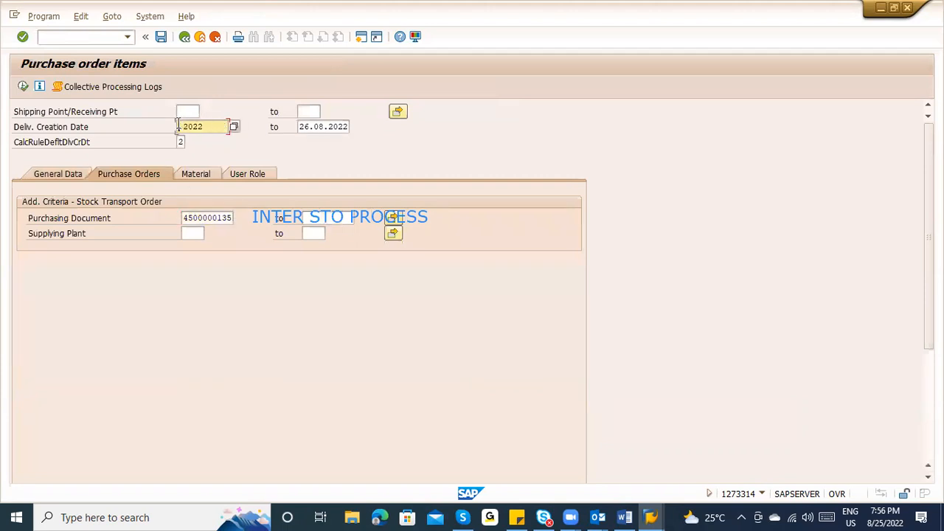
{"action": "key", "text": "Tab"}
{"action": "key", "text": "Delete"}
{"action": "key", "text": "Delete"}
{"action": "key", "text": "Delete"}
{"action": "key", "text": "Delete"}
{"action": "key", "text": "Delete"}
{"action": "key", "text": "Delete"}
{"action": "key", "text": "Delete"}
{"action": "key", "text": "Delete"}
{"action": "key", "text": "Delete"}
{"action": "key", "text": "Delete"}
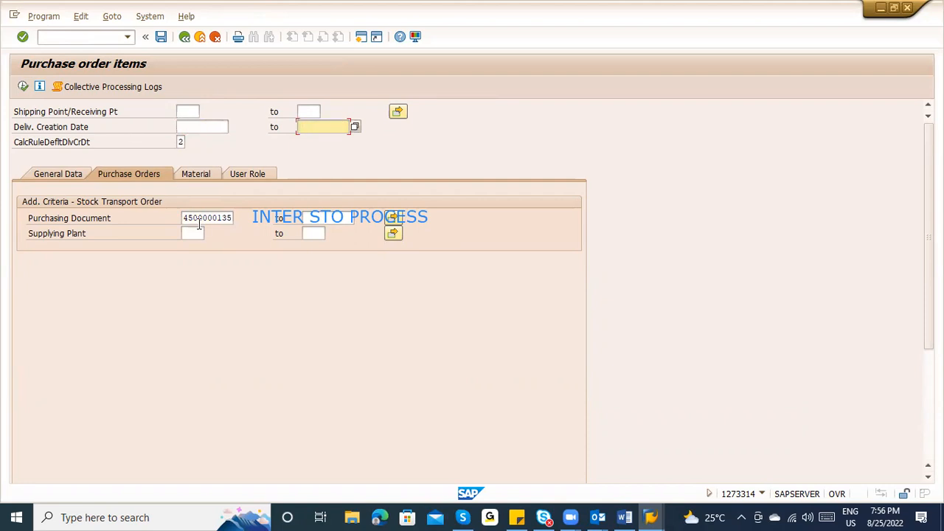
List the purchase order items due for shipping and create a background delivery for the material 100-100 item.
{"action": "left_click", "coordinate": [23, 86]}
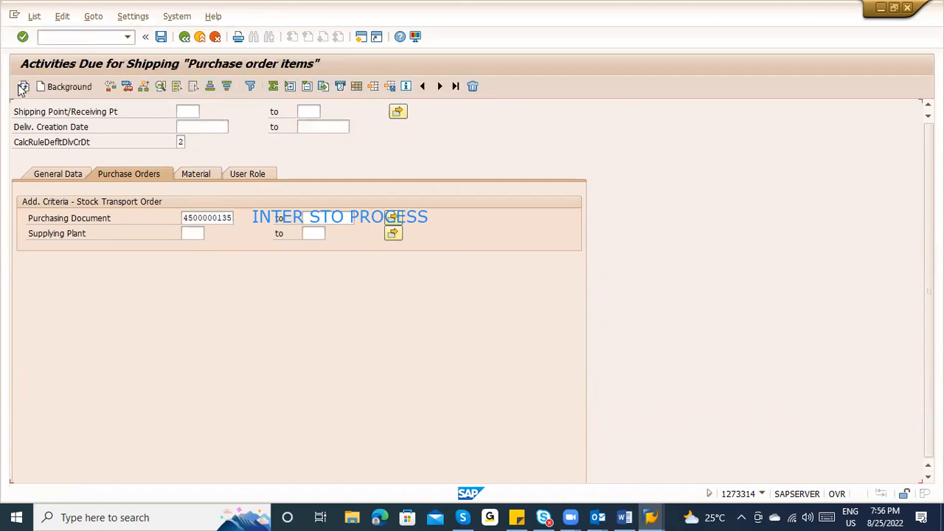
{"action": "left_click", "coordinate": [20, 165]}
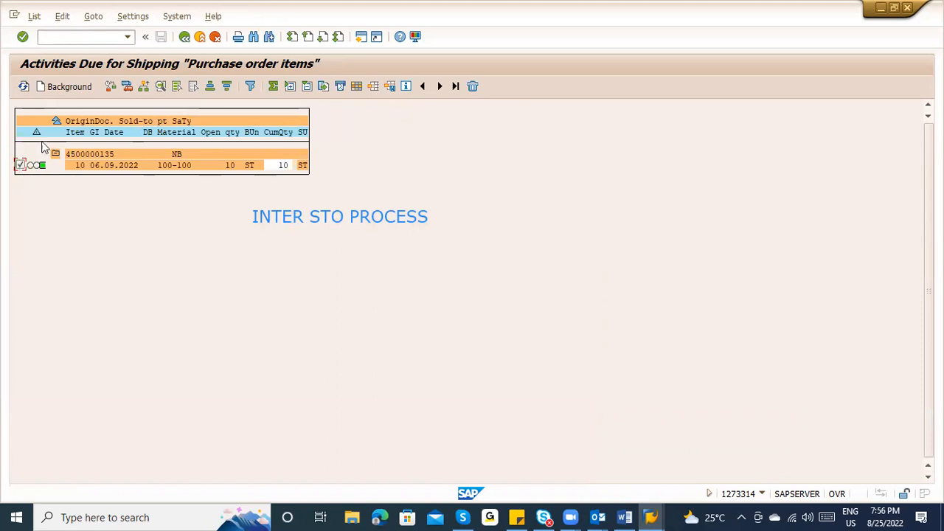
{"action": "left_click", "coordinate": [47, 83]}
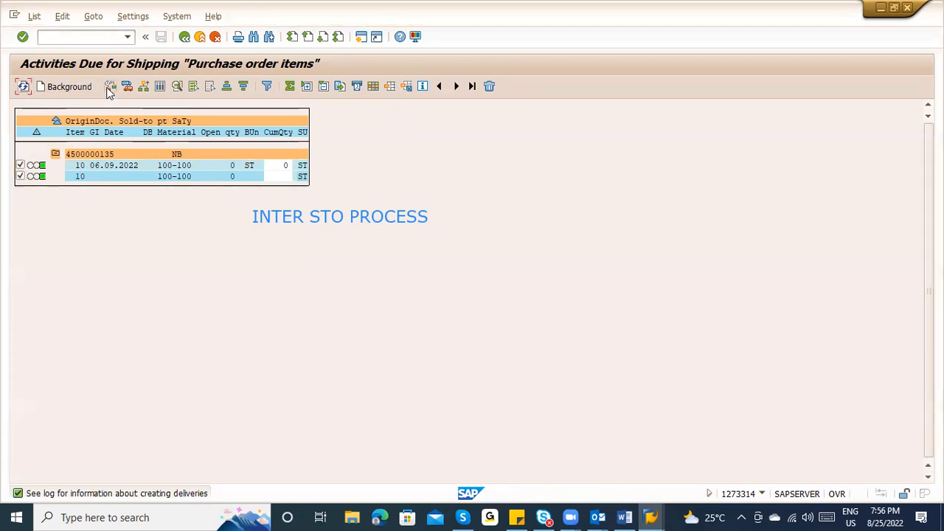
Show the created deliveries in the list, display the replenishment delivery, and copy its outbound delivery number.
{"action": "left_click", "coordinate": [126, 87]}
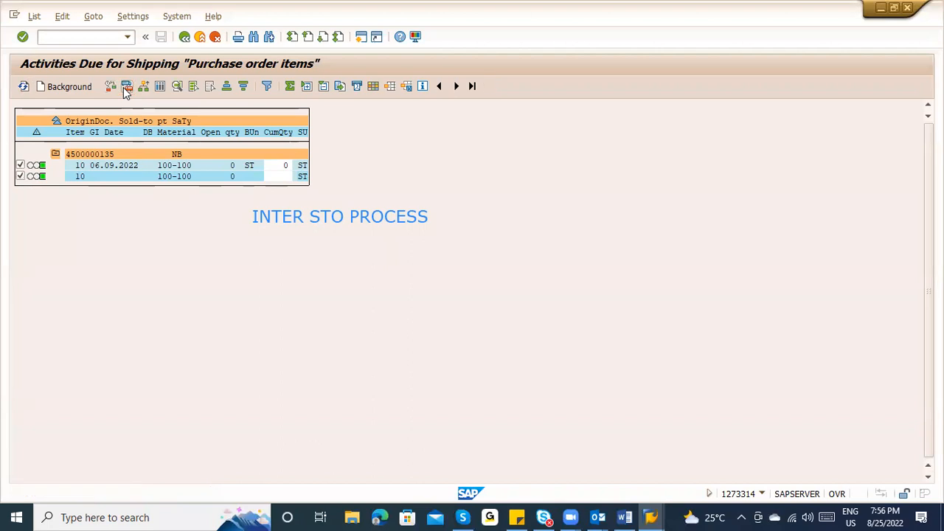
{"action": "left_click", "coordinate": [143, 87]}
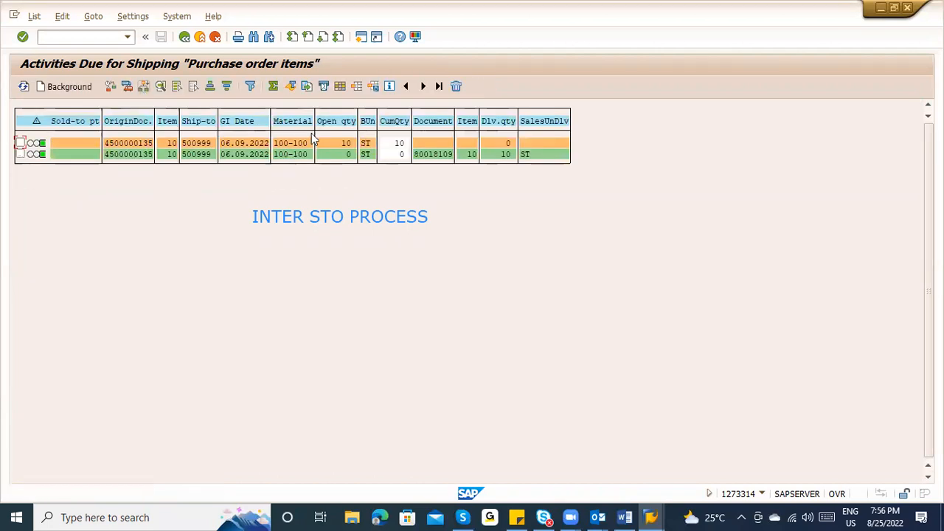
{"action": "left_click", "coordinate": [433, 155]}
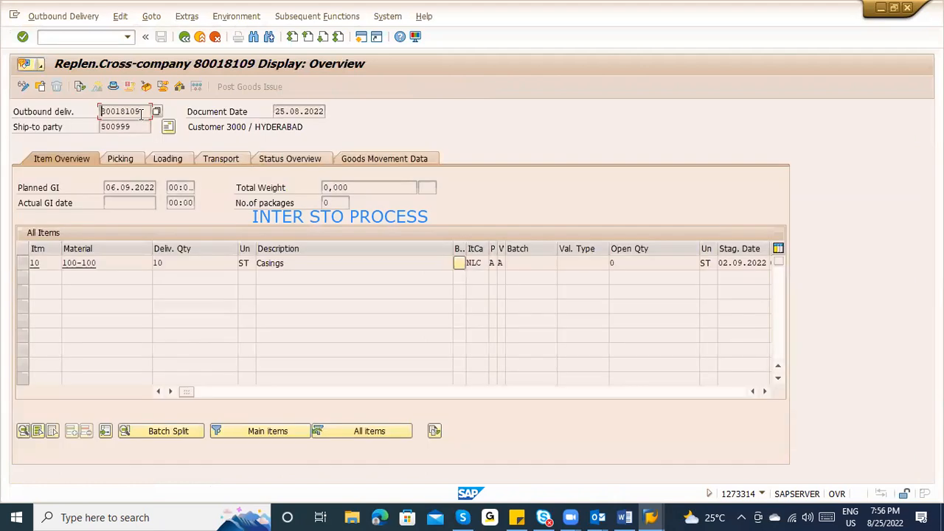
{"action": "left_click_drag", "start_coordinate": [142, 113], "coordinate": [86, 115]}
{"action": "key", "text": "ctrl+c"}
Open the copied outbound delivery for changing with transaction VL02N.
{"action": "left_click", "coordinate": [64, 37]}
{"action": "type", "text": "/"}
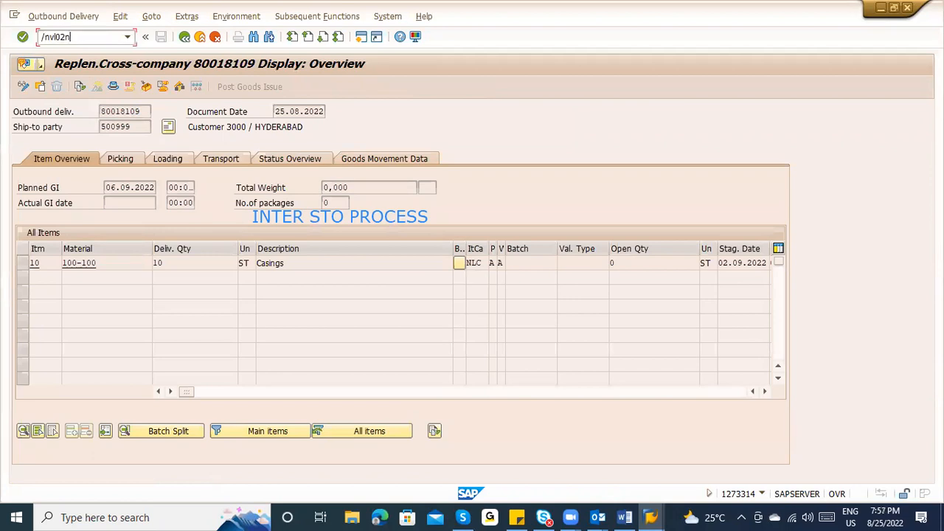
{"action": "type", "text": "nvl02n"}
{"action": "key", "text": "Return"}
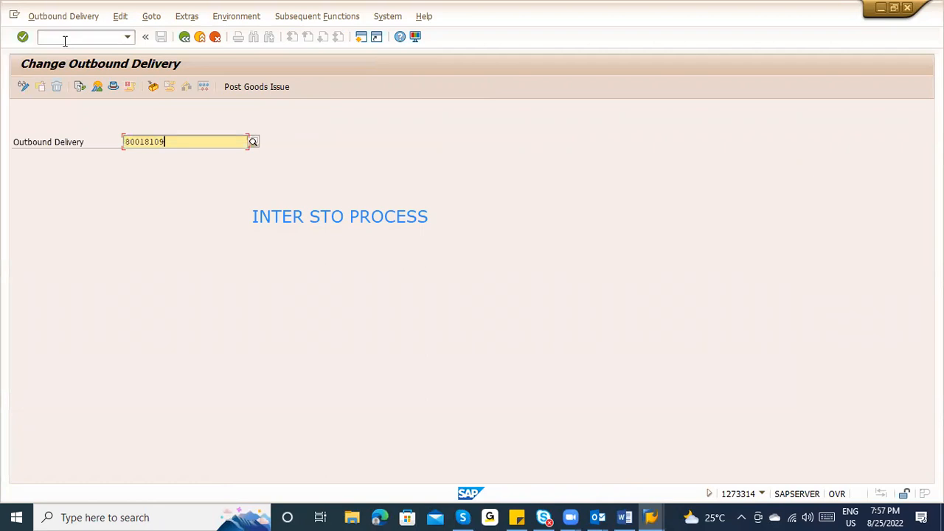
{"action": "key", "text": "Return"}
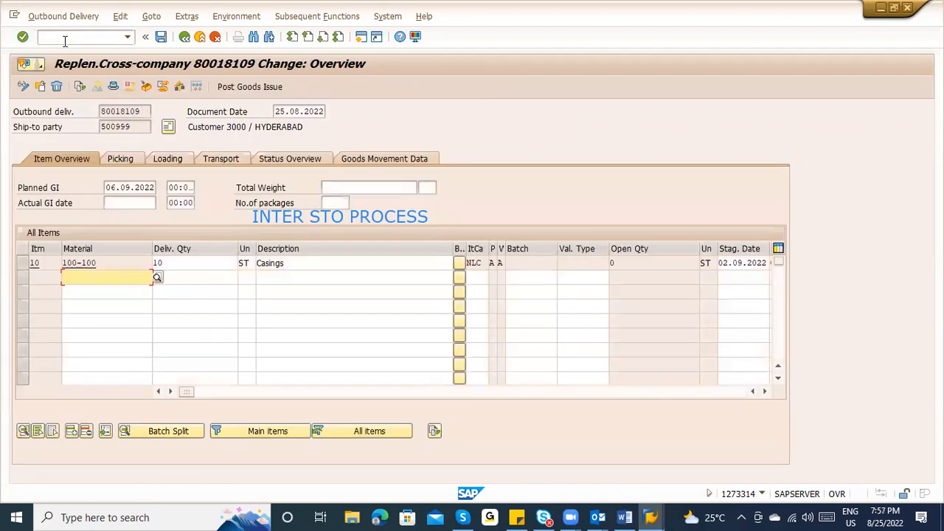
Create a transfer order for the Casings item from the delivery's picking data.
{"action": "left_click", "coordinate": [117, 161]}
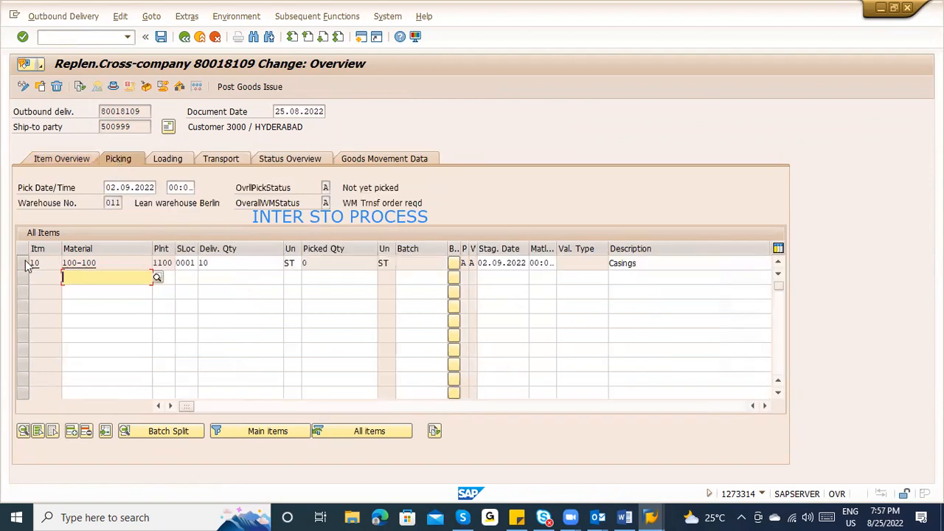
{"action": "left_click", "coordinate": [23, 263]}
{"action": "left_click", "coordinate": [175, 263]}
{"action": "left_click", "coordinate": [191, 263]}
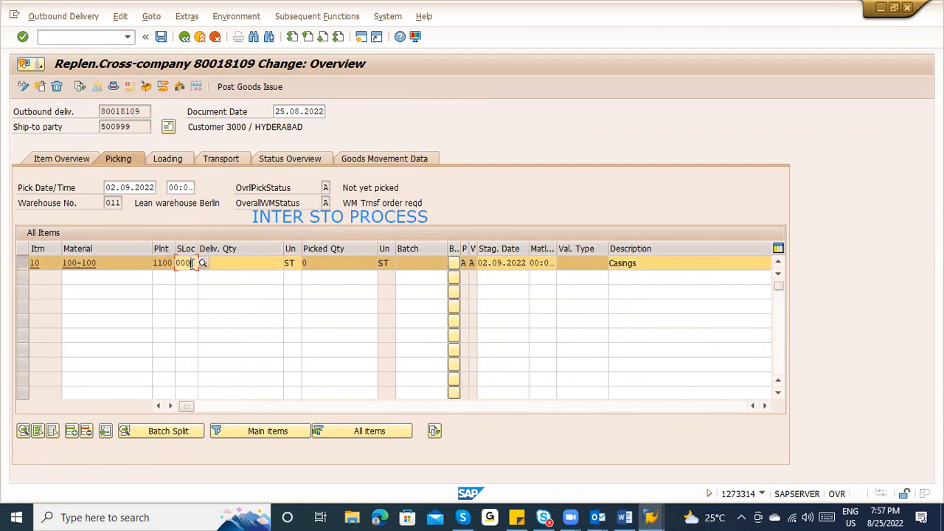
{"action": "left_click", "coordinate": [303, 15]}
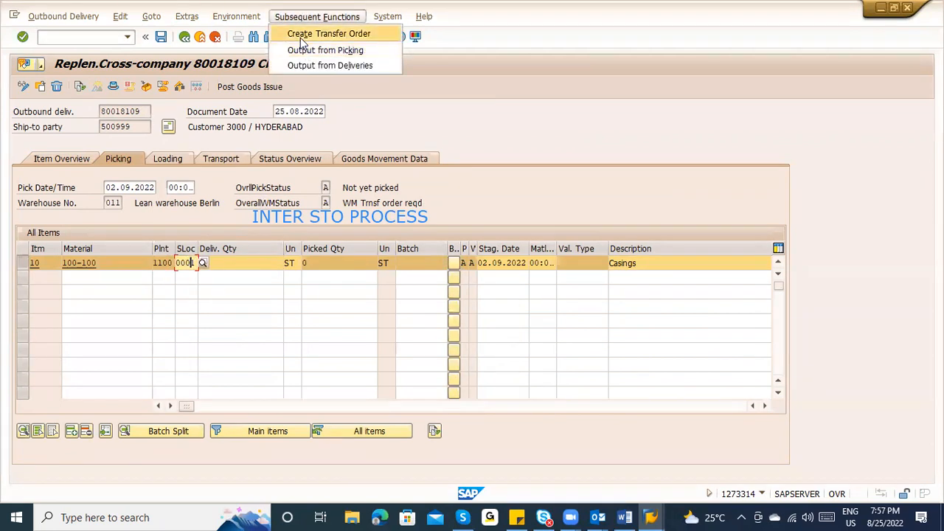
{"action": "left_click", "coordinate": [301, 38]}
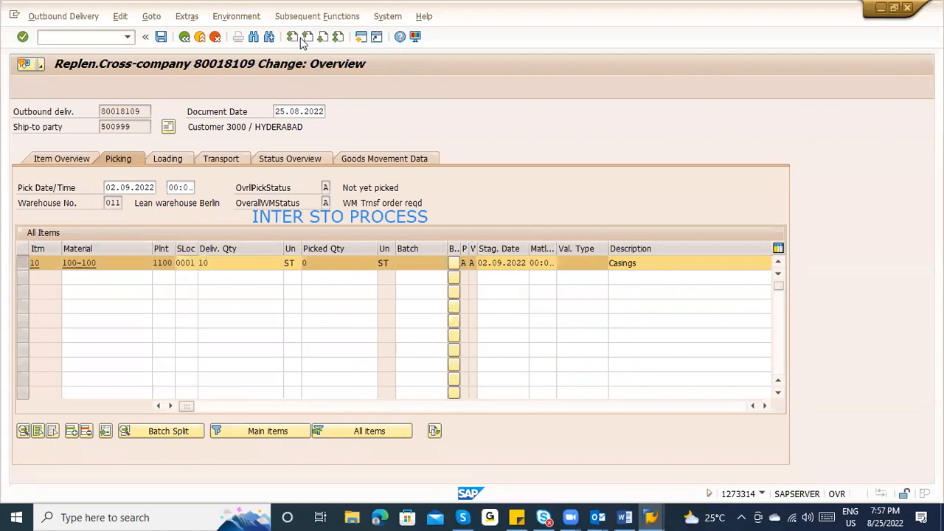
{"action": "left_click", "coordinate": [188, 255]}
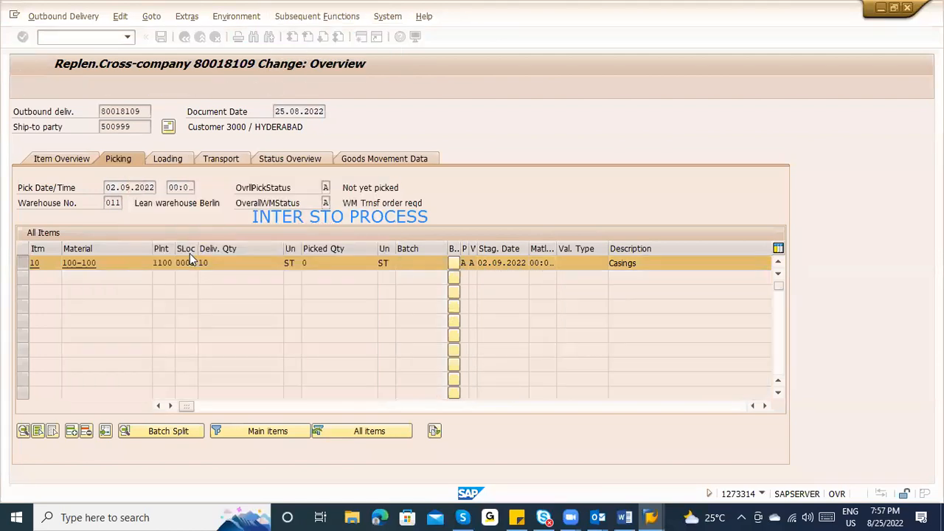
{"action": "key", "text": "Return"}
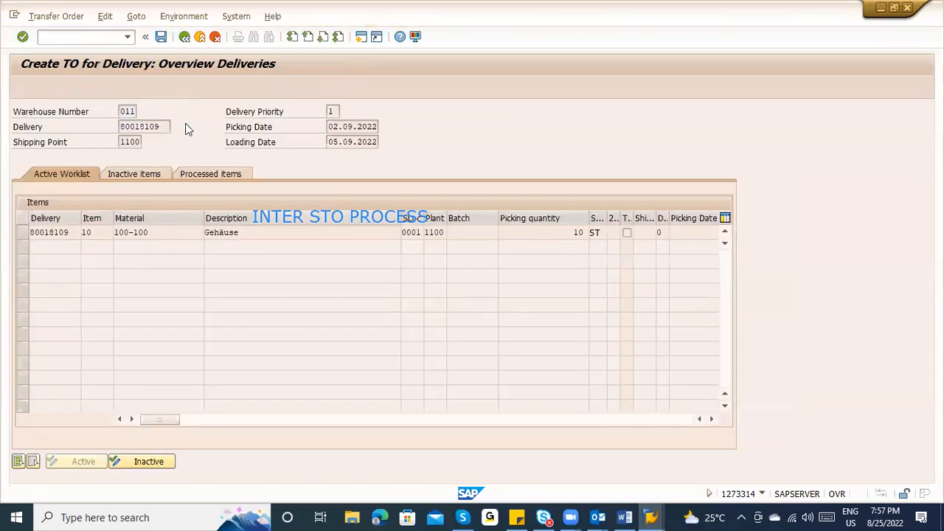
Try to confirm the new transfer order in warehouse 011 in the foreground with pick and transfer.
{"action": "left_click", "coordinate": [61, 21]}
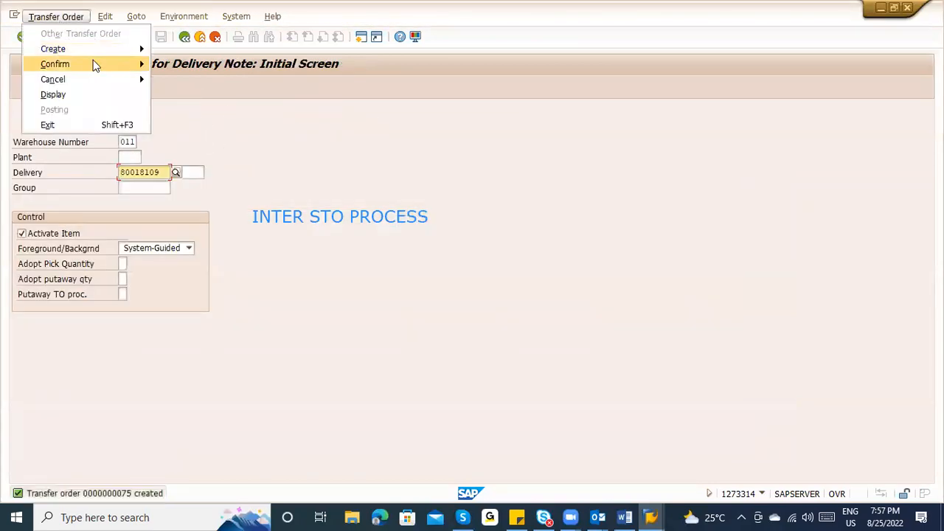
{"action": "mouse_move", "coordinate": [92, 62]}
{"action": "left_click", "coordinate": [183, 79]}
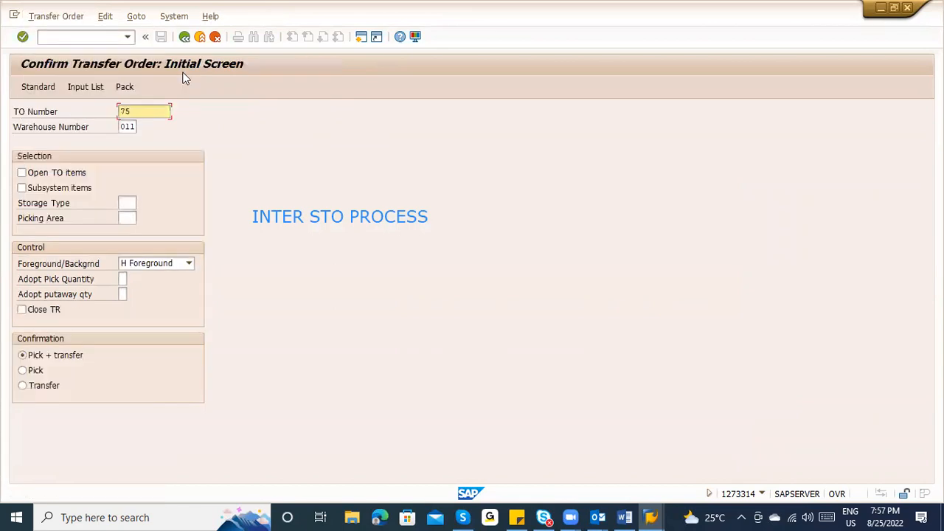
{"action": "key", "text": "Return"}
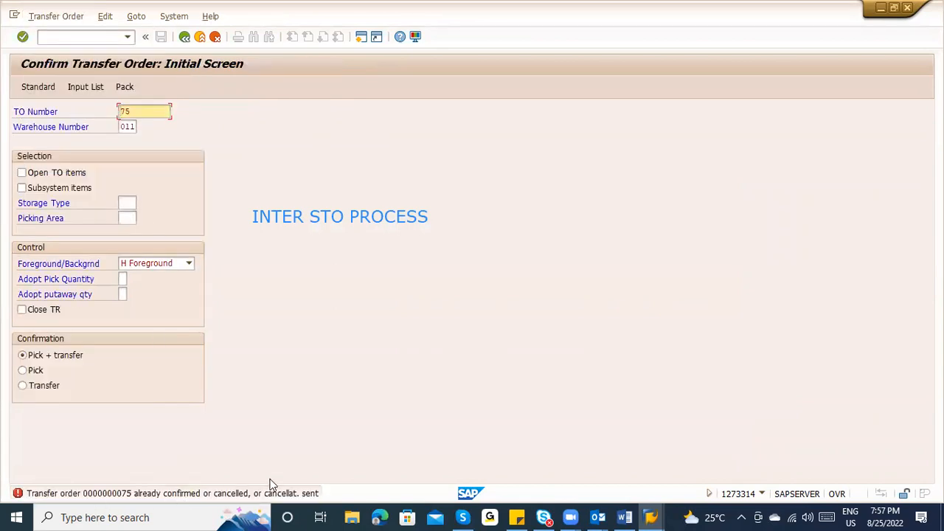
Reopen the outbound delivery with transaction VL02N and check the Casings item's picked quantity.
{"action": "left_click", "coordinate": [79, 35]}
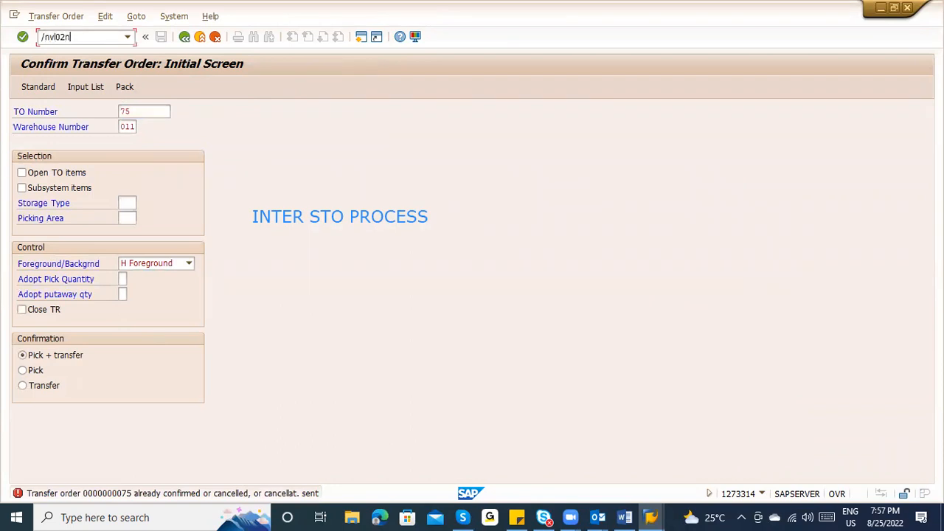
{"action": "type", "text": "/nvl02n"}
{"action": "key", "text": "Return"}
{"action": "key", "text": "Return"}
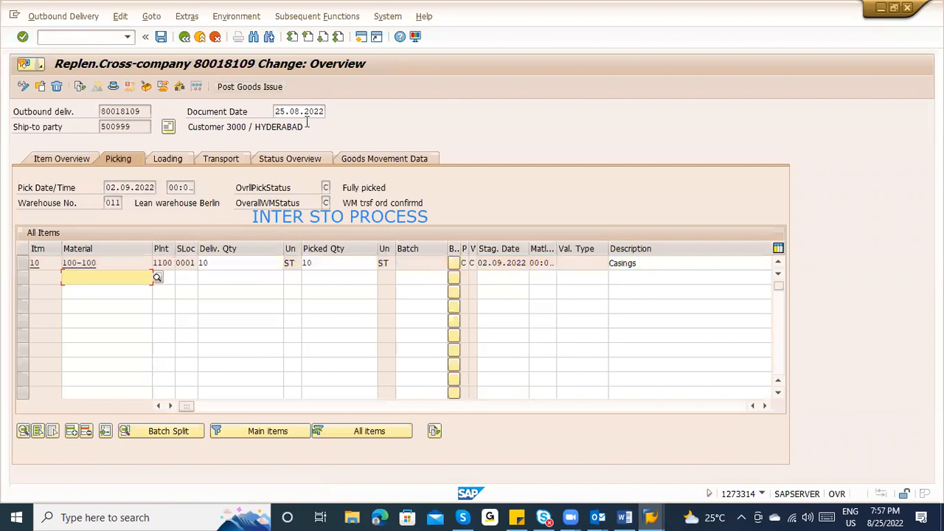
{"action": "left_click", "coordinate": [325, 262]}
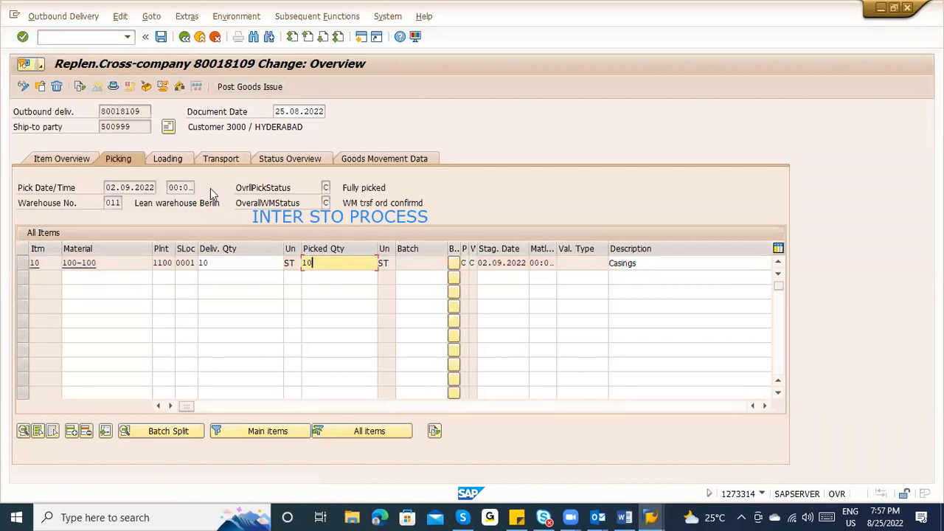
Set the delivery's actual goods issue date to 25.08.2022 in the item overview.
{"action": "left_click", "coordinate": [48, 159]}
{"action": "left_click", "coordinate": [126, 202]}
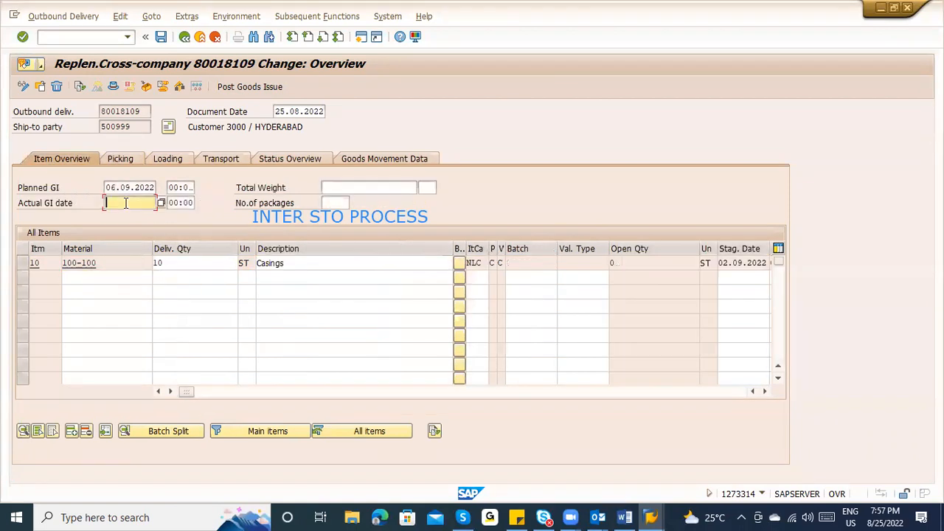
{"action": "left_click", "coordinate": [162, 203]}
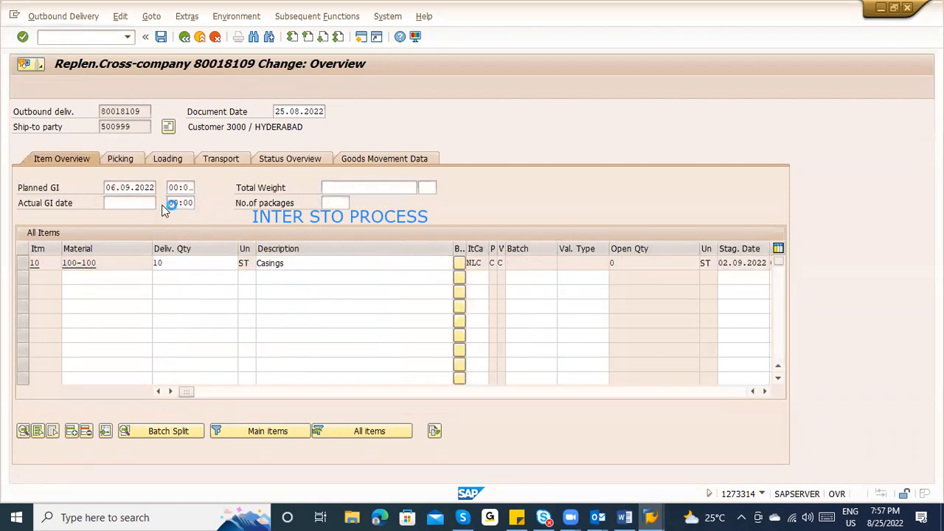
{"action": "double_click", "coordinate": [217, 286]}
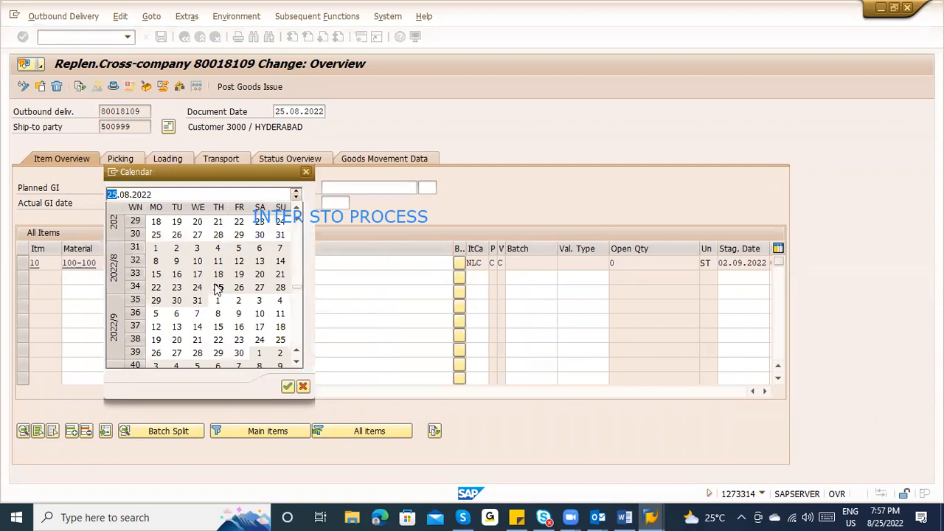
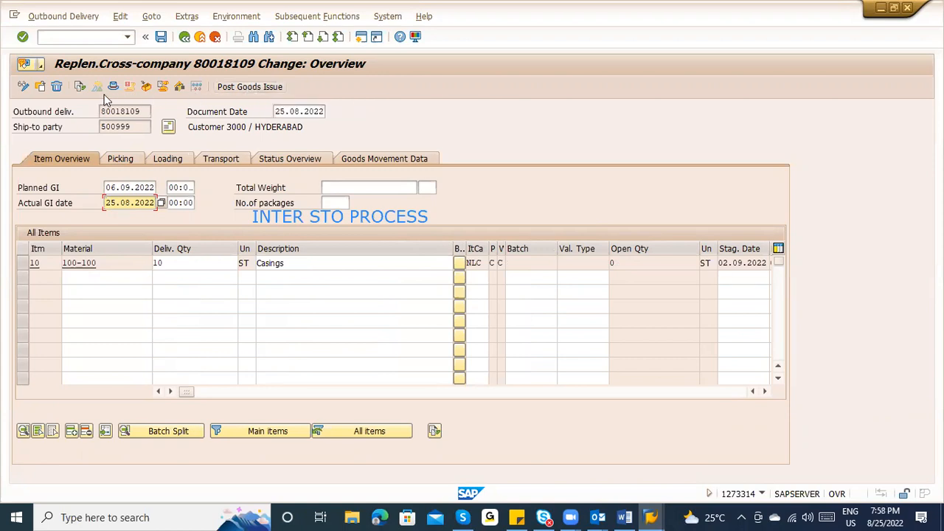
Display the purchase order from the delivery's document flow and check its item's storage location, then return.
{"action": "left_click", "coordinate": [82, 91]}
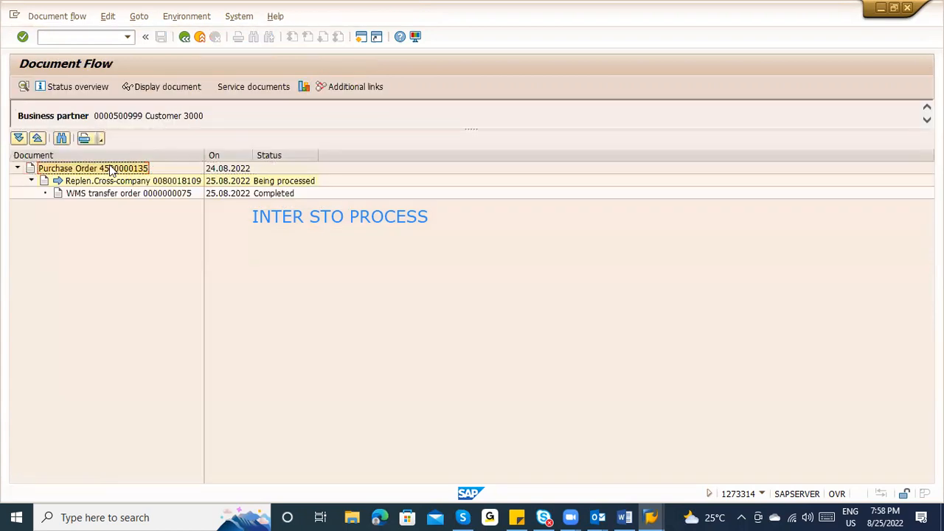
{"action": "left_click", "coordinate": [147, 88]}
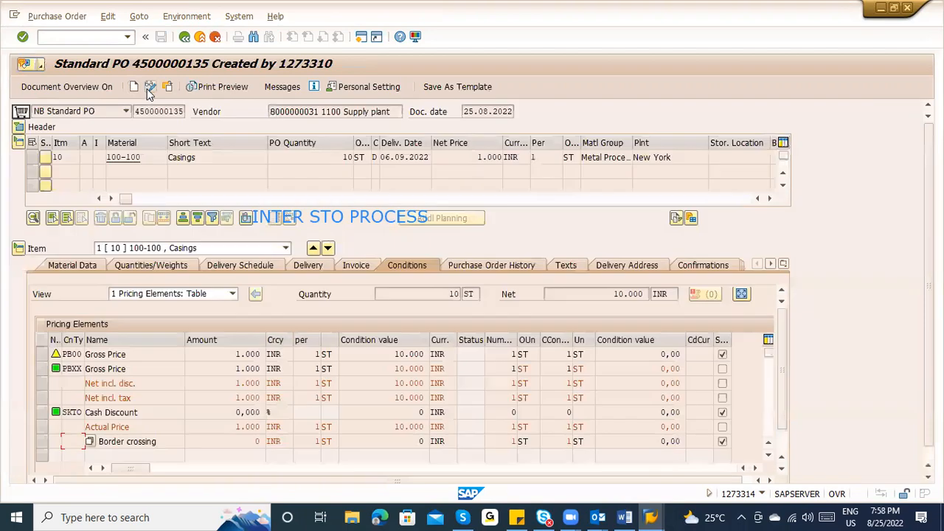
{"action": "left_click", "coordinate": [716, 155]}
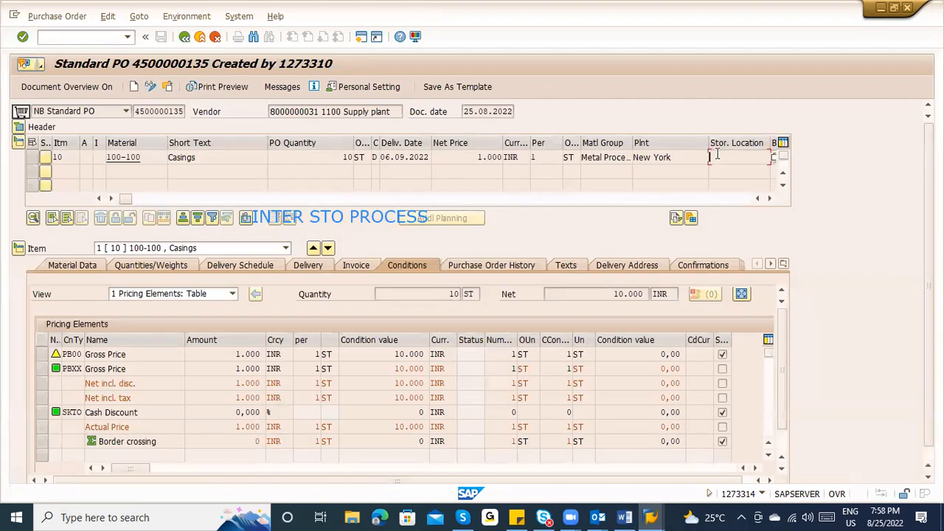
{"action": "left_click", "coordinate": [230, 87]}
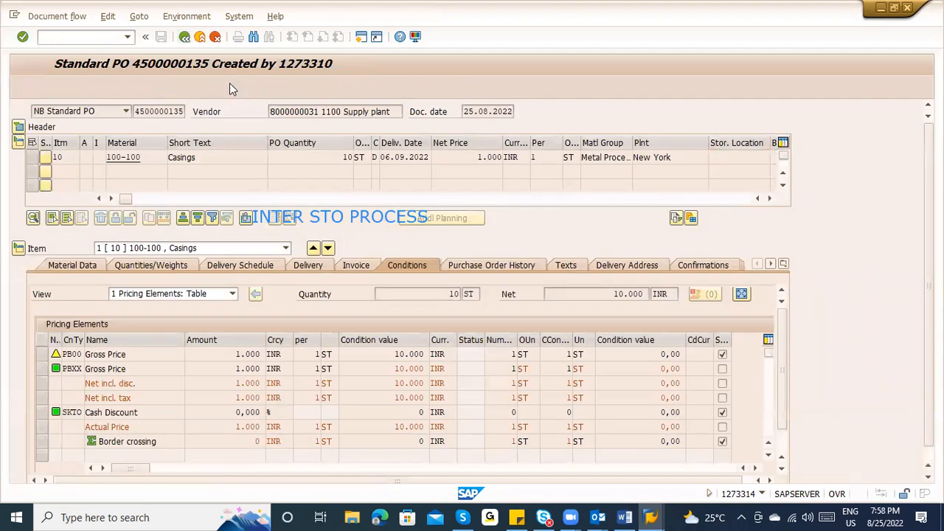
Try to post the outbound delivery's goods issue, check the goods movement error log, and save the delivery.
{"action": "key", "text": "F3"}
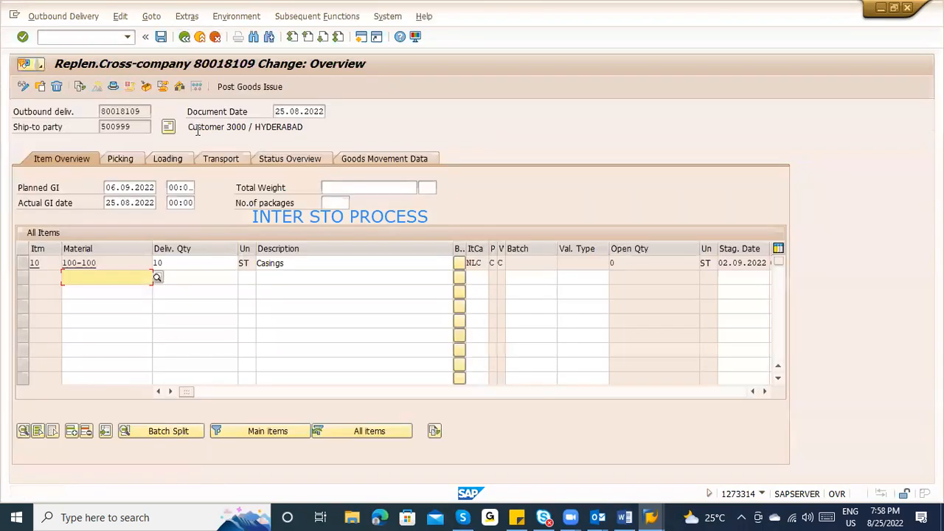
{"action": "left_click", "coordinate": [262, 87]}
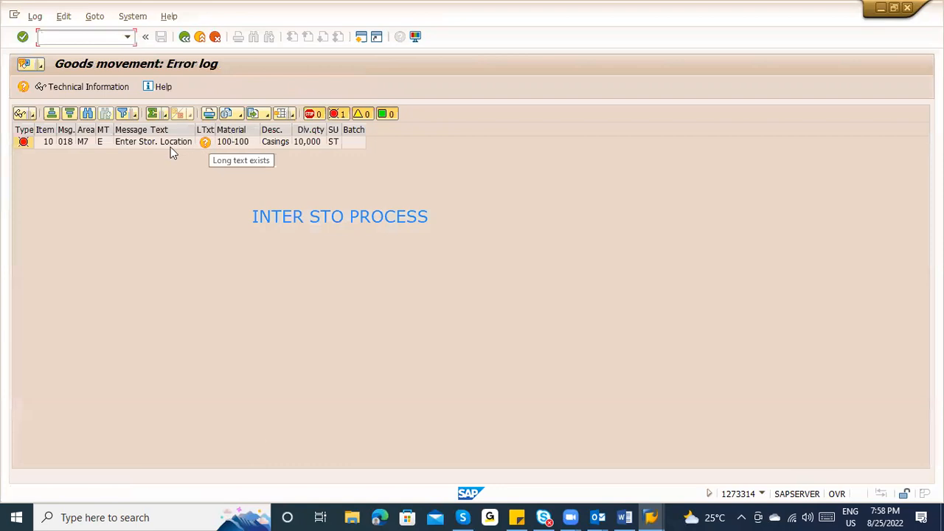
{"action": "left_click", "coordinate": [166, 142]}
{"action": "left_click", "coordinate": [97, 40]}
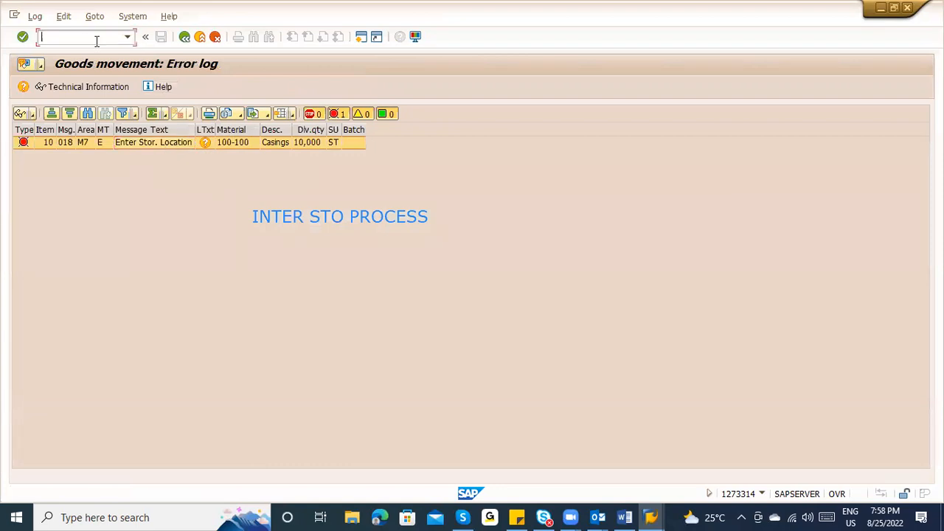
{"action": "key", "text": "F3"}
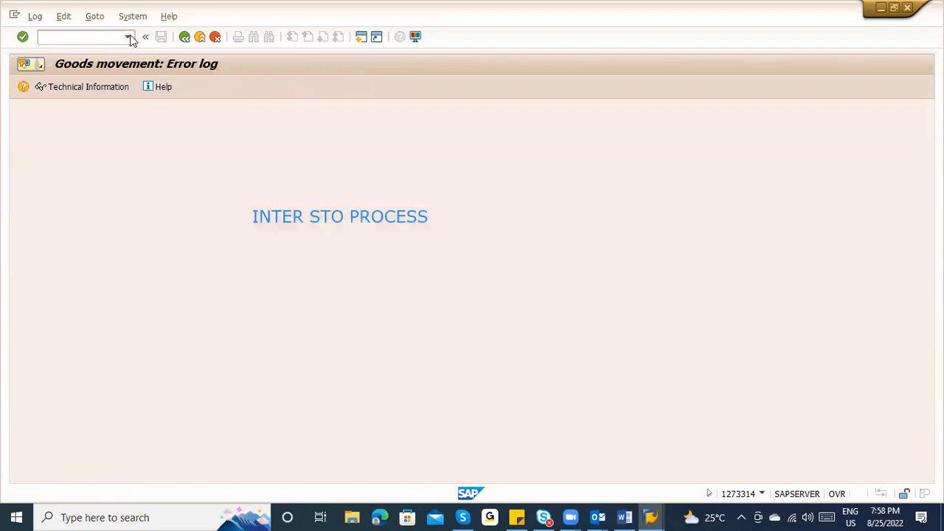
{"action": "left_click", "coordinate": [161, 37]}
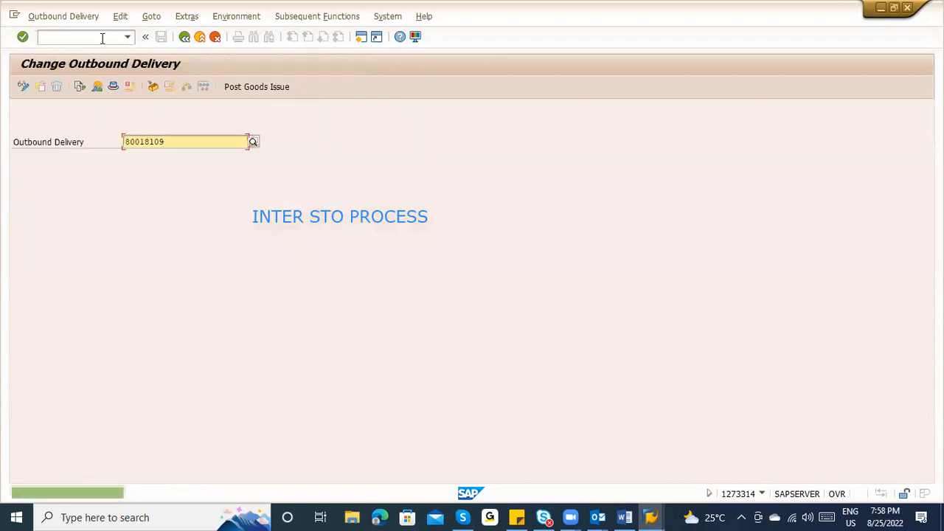
Open the purchase order for changing, set the Casings item's storage location to 0001, and save the order.
{"action": "type", "text": "/nme"}
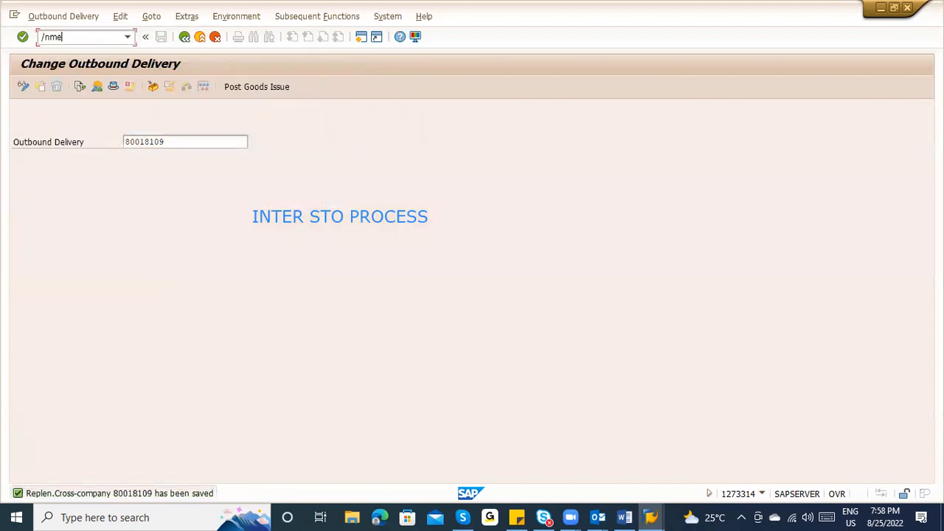
{"action": "key", "text": "Return"}
{"action": "left_click", "coordinate": [226, 161]}
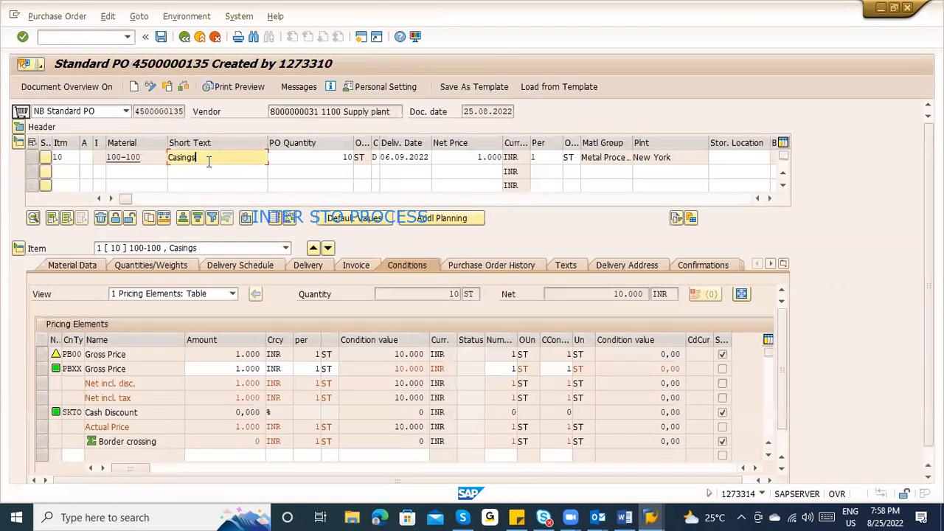
{"action": "left_click", "coordinate": [320, 199]}
{"action": "right_click", "coordinate": [322, 201]}
{"action": "left_click", "coordinate": [340, 205]}
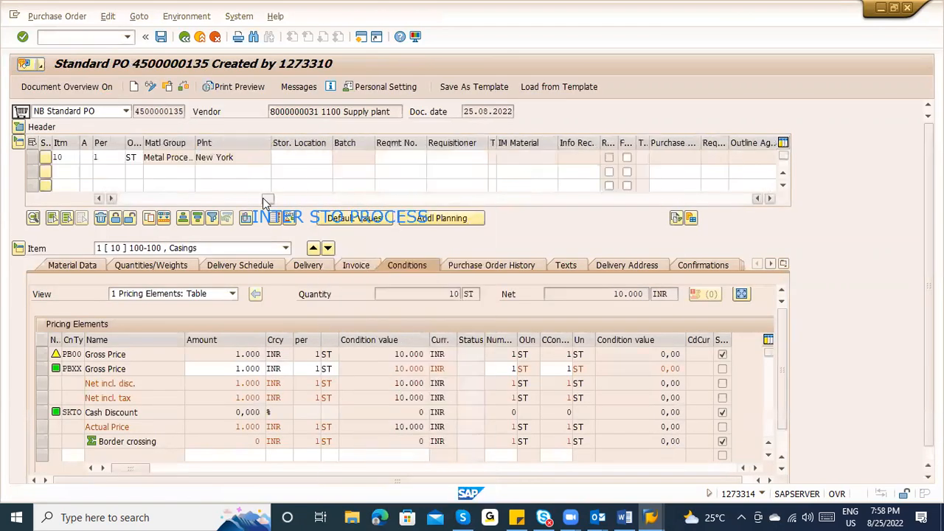
{"action": "right_click", "coordinate": [310, 164]}
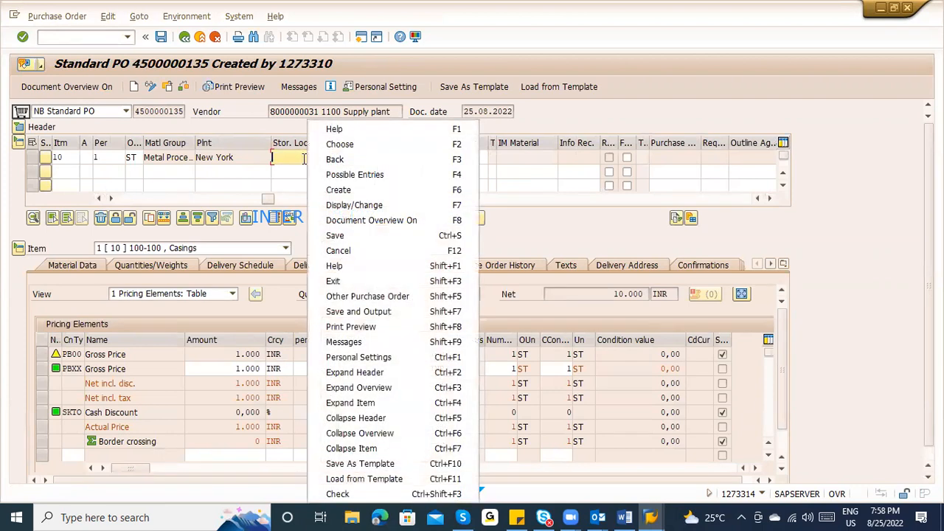
{"action": "left_click", "coordinate": [303, 158]}
{"action": "left_click", "coordinate": [304, 170]}
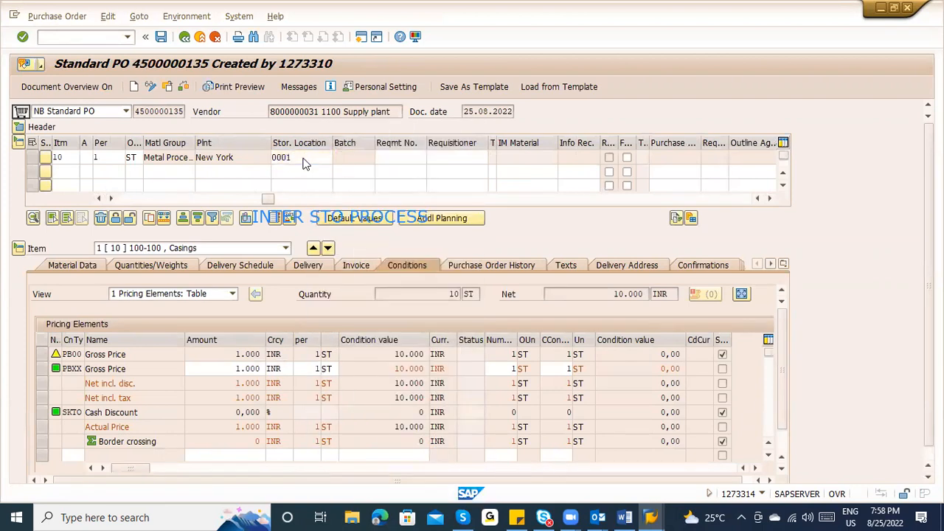
{"action": "key", "text": "Return"}
{"action": "key", "text": "ctrl+s"}
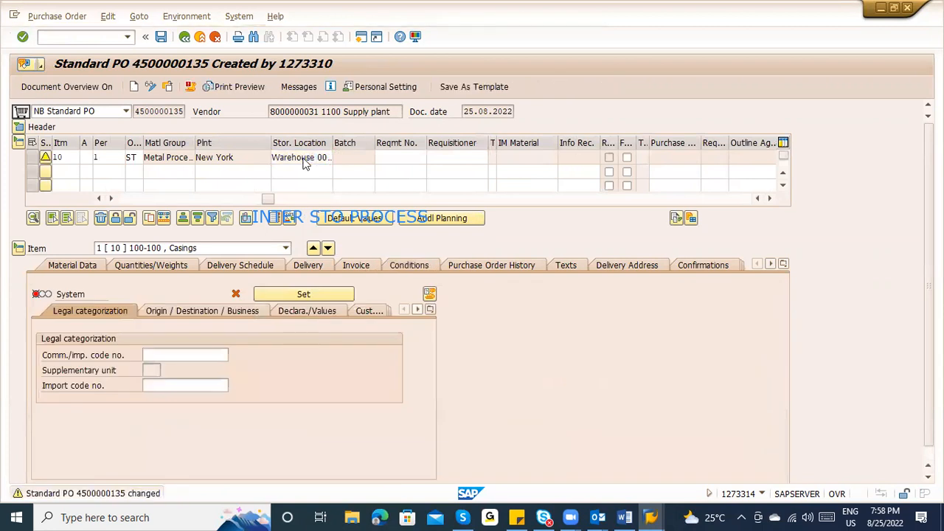
Reopen the outbound delivery with transaction VL02N, check the Casings item's picked quantity, and post the goods issue.
{"action": "left_click", "coordinate": [93, 34]}
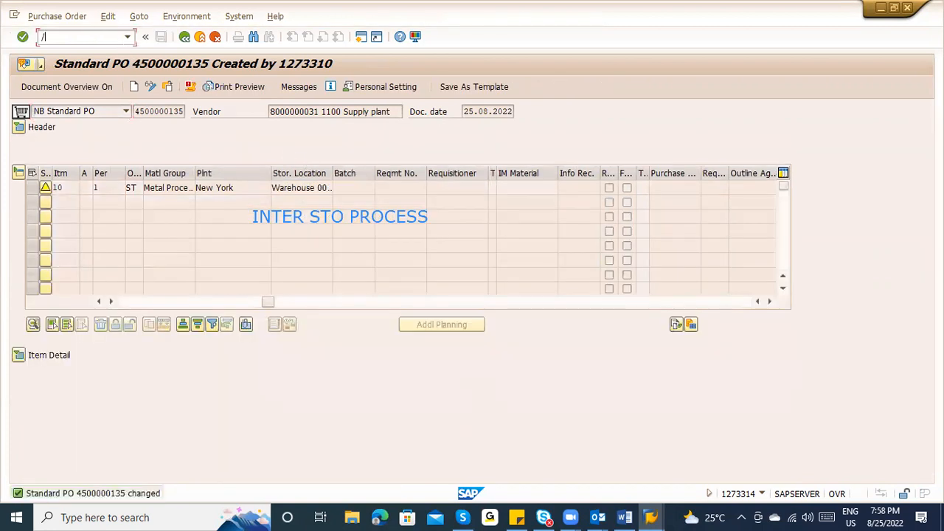
{"action": "type", "text": "/nvl02n"}
{"action": "key", "text": "Return"}
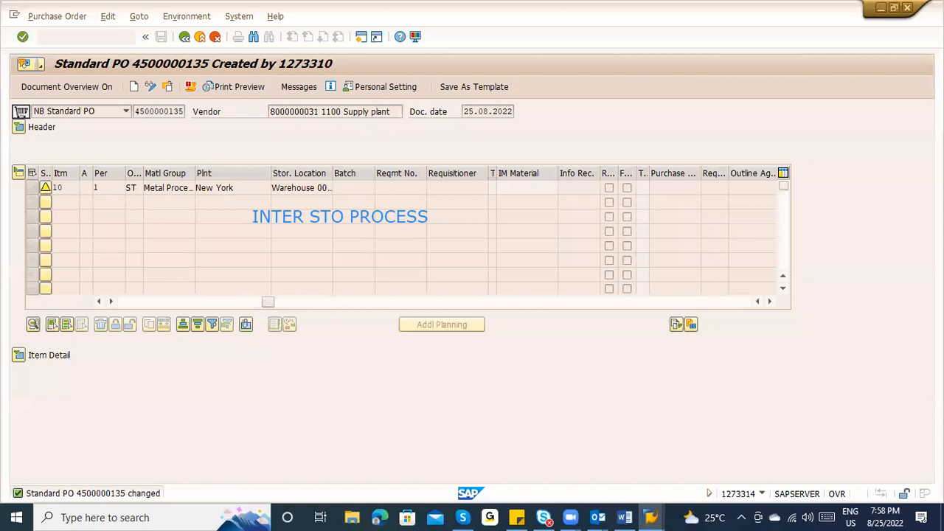
{"action": "key", "text": "Return"}
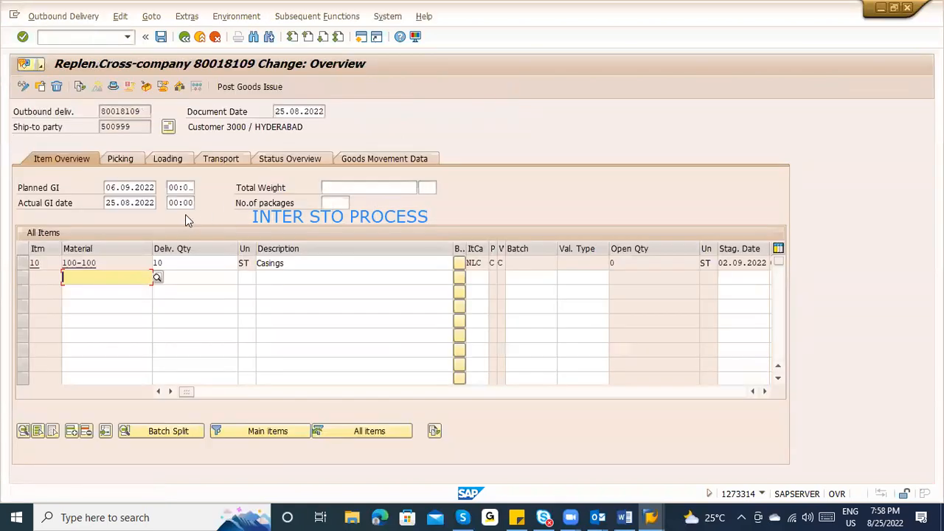
{"action": "left_click", "coordinate": [115, 161]}
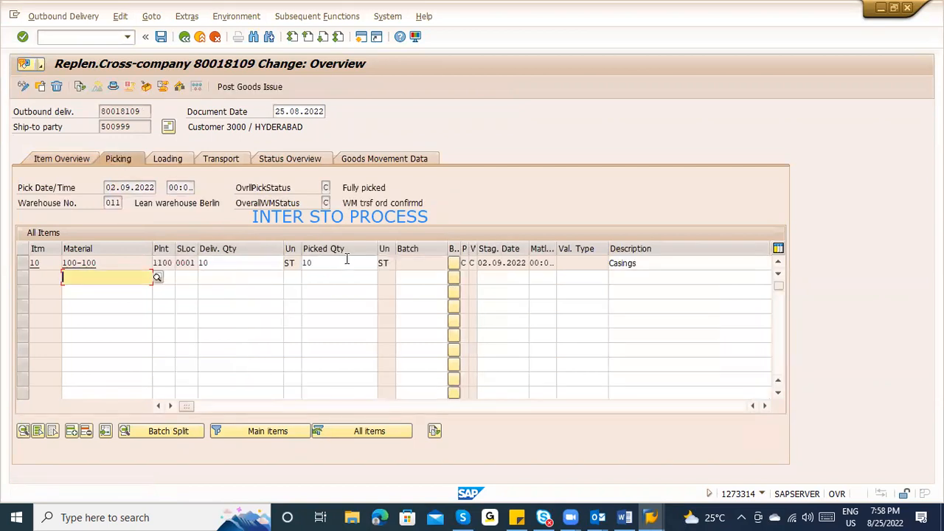
{"action": "left_click", "coordinate": [337, 262]}
{"action": "left_click", "coordinate": [64, 161]}
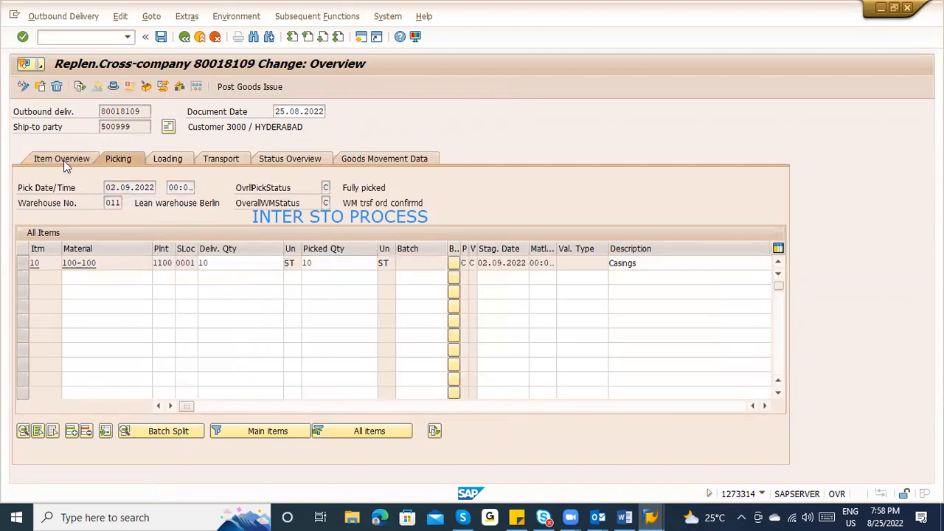
{"action": "left_click", "coordinate": [229, 85]}
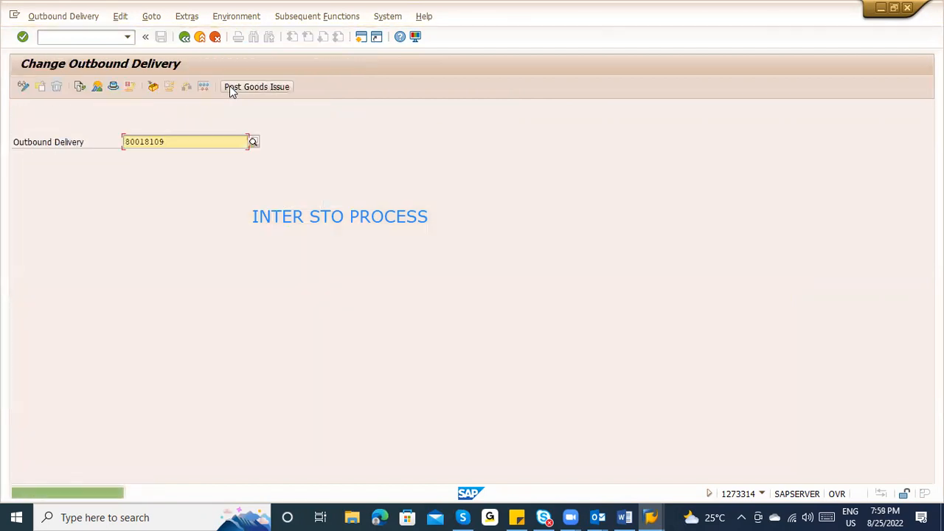
Display the TF cross company material document from the delivery's document flow, check its item movement types, and return.
{"action": "left_click", "coordinate": [80, 87]}
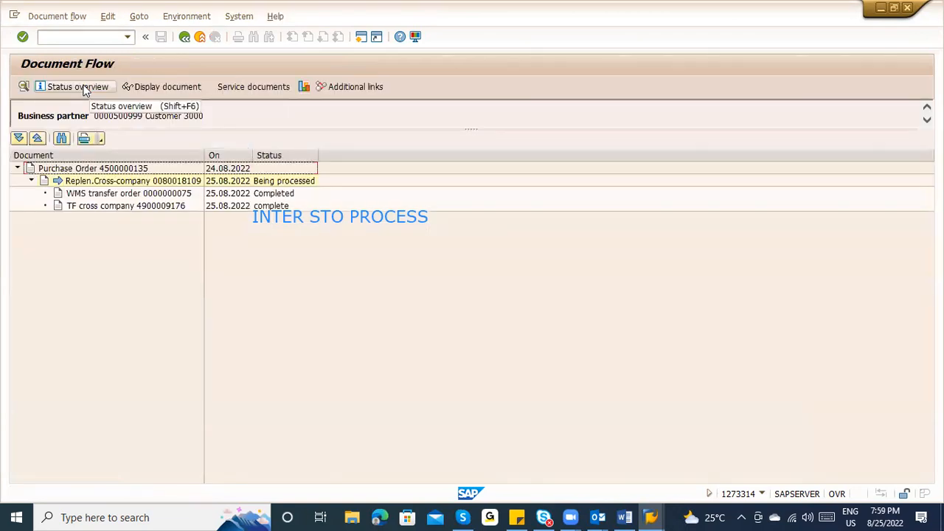
{"action": "left_click", "coordinate": [127, 206]}
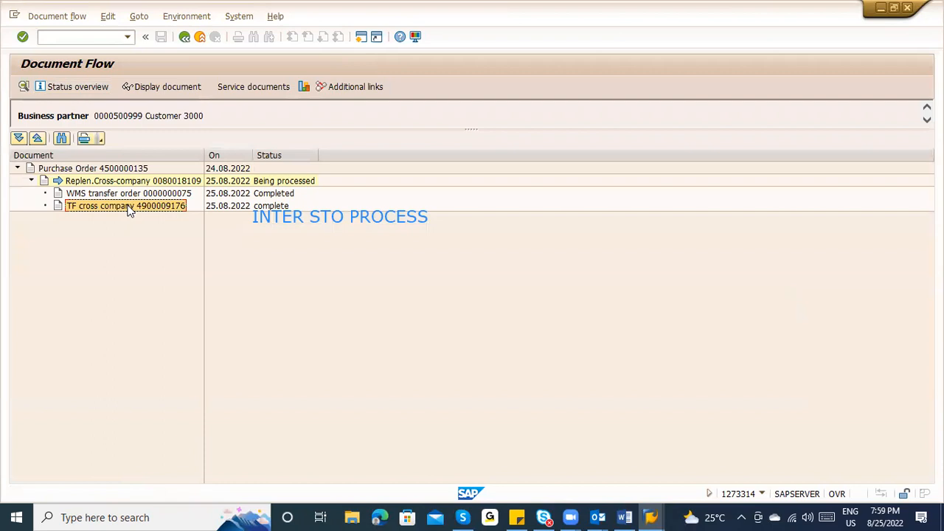
{"action": "left_click", "coordinate": [143, 86]}
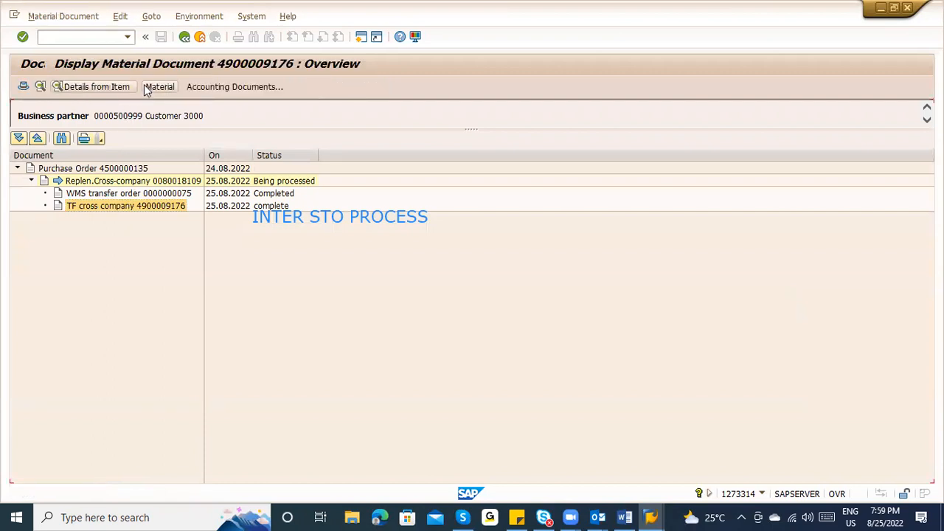
{"action": "left_click", "coordinate": [381, 188]}
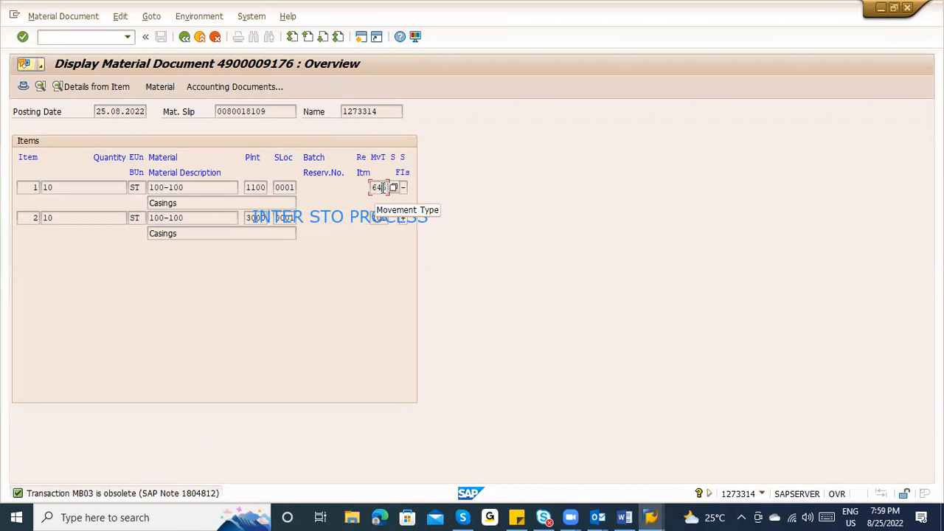
{"action": "left_click", "coordinate": [406, 188]}
{"action": "left_click", "coordinate": [377, 188]}
{"action": "key", "text": "F3"}
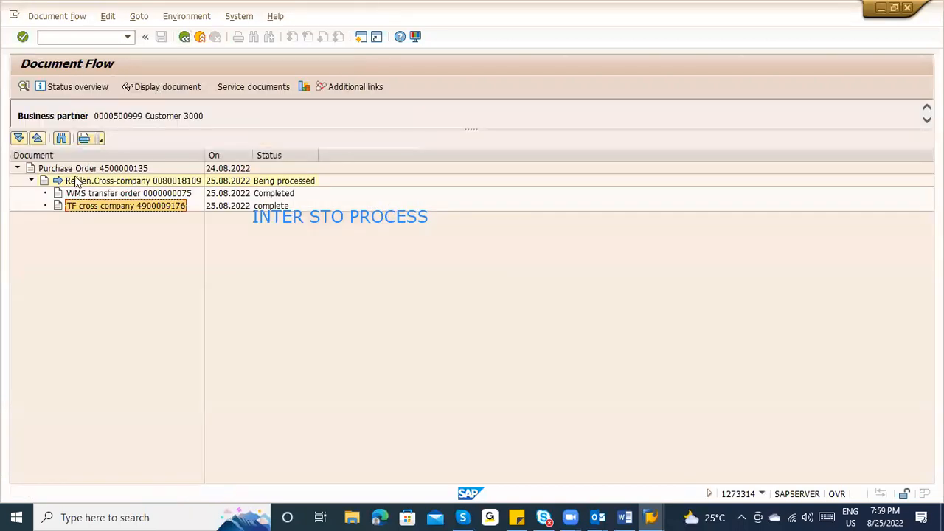
Display the purchase order from the document flow, check the goods receipt entry in its purchase order history, and return.
{"action": "left_click", "coordinate": [70, 169]}
{"action": "left_click", "coordinate": [144, 86]}
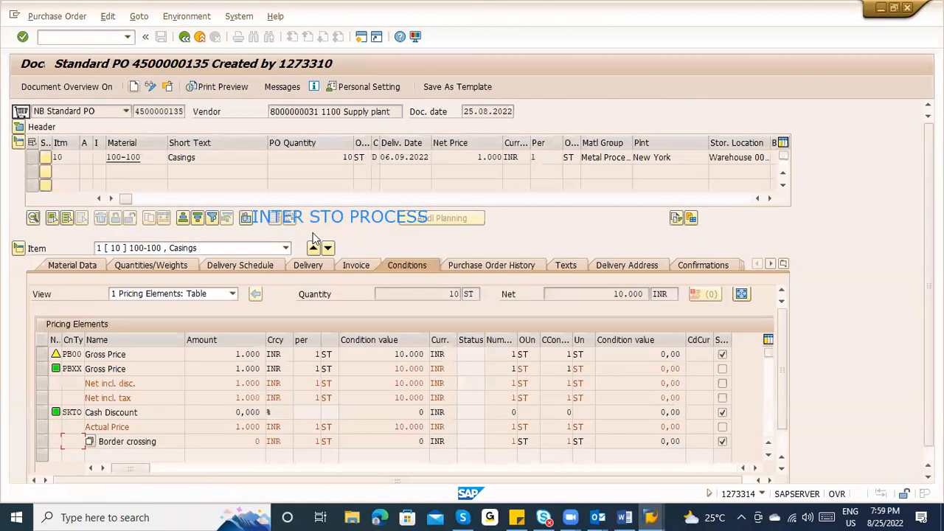
{"action": "left_click", "coordinate": [481, 264]}
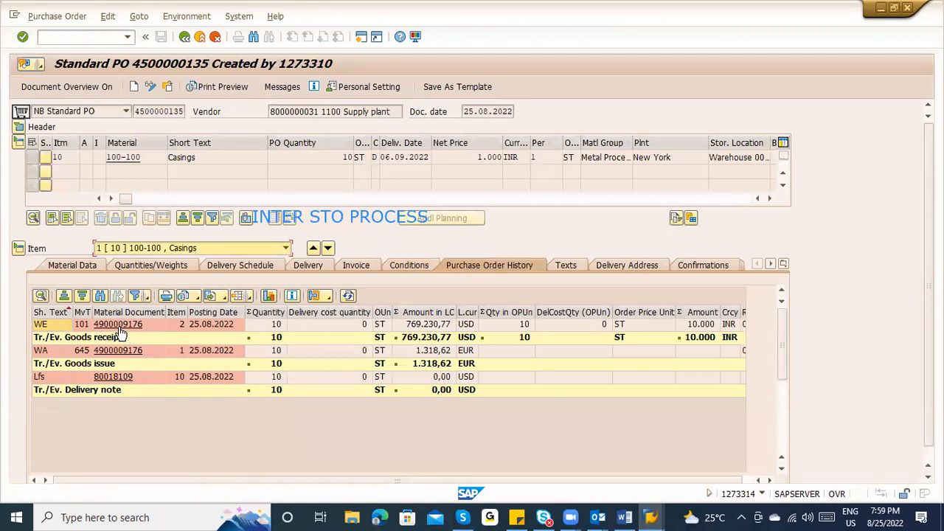
{"action": "left_click", "coordinate": [234, 323]}
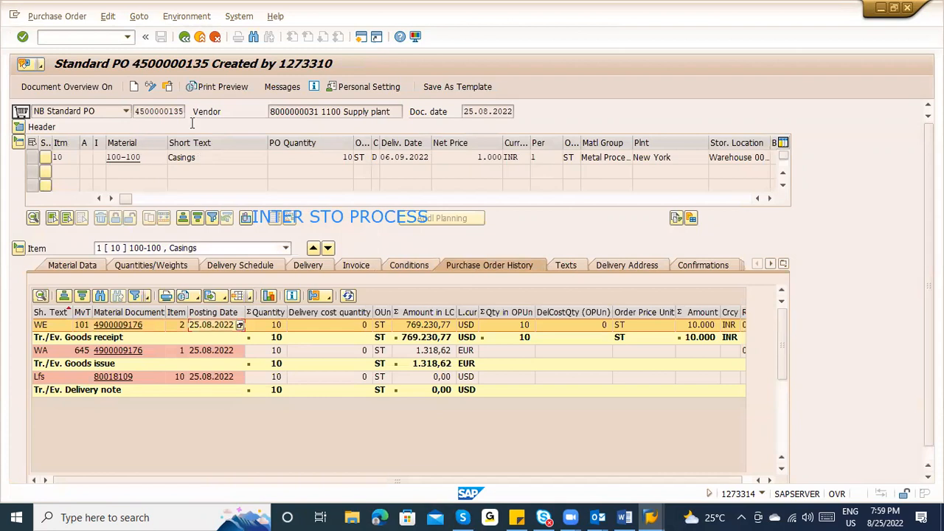
{"action": "left_click", "coordinate": [184, 36]}
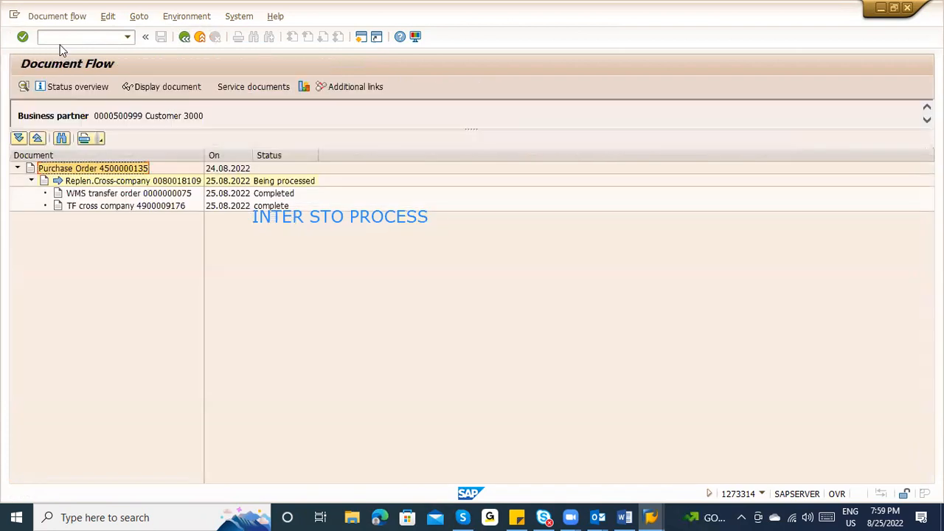
Start a billing document for the outbound delivery with transaction VF01 and check its billing type.
{"action": "left_click", "coordinate": [53, 37]}
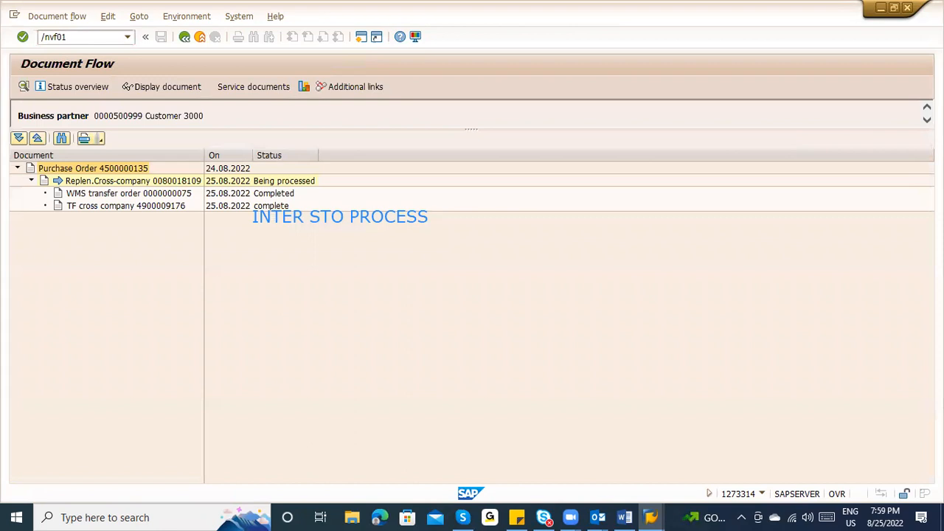
{"action": "key", "text": "Return"}
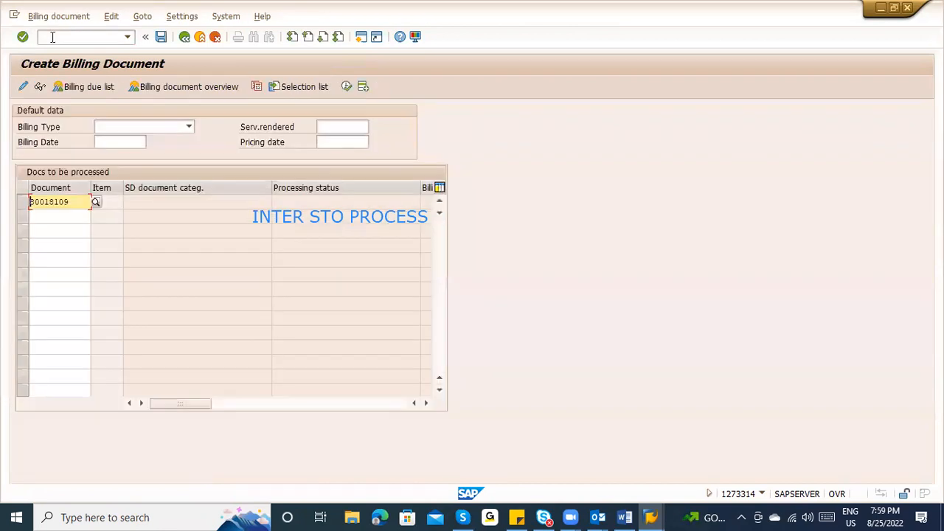
{"action": "key", "text": "Return"}
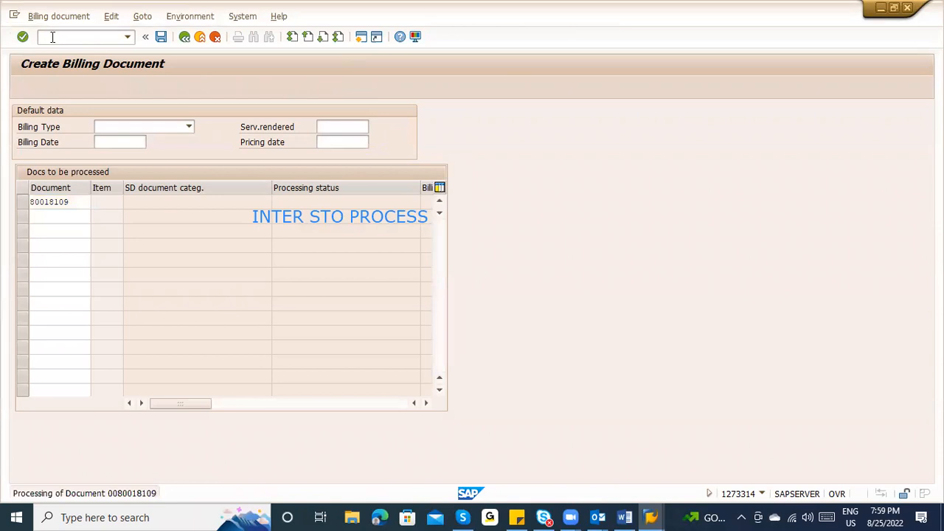
{"action": "left_click", "coordinate": [64, 111]}
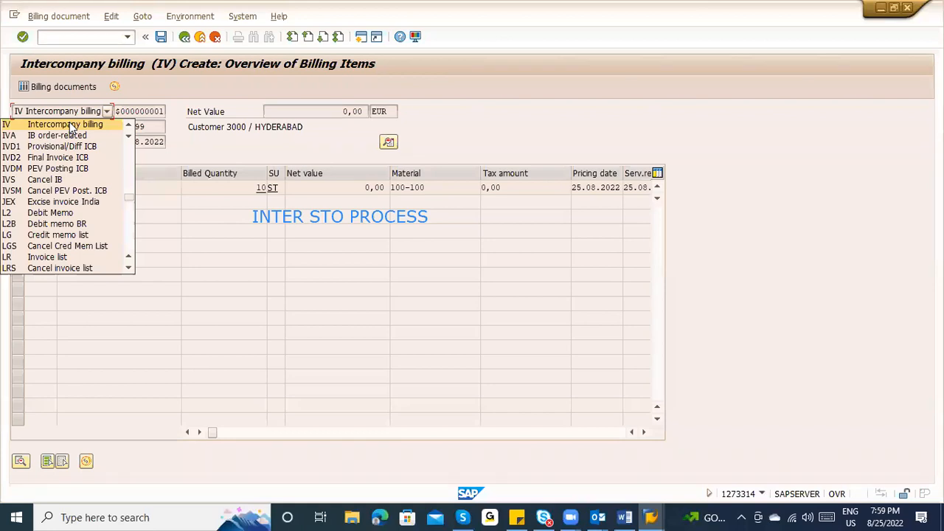
{"action": "left_click", "coordinate": [219, 186]}
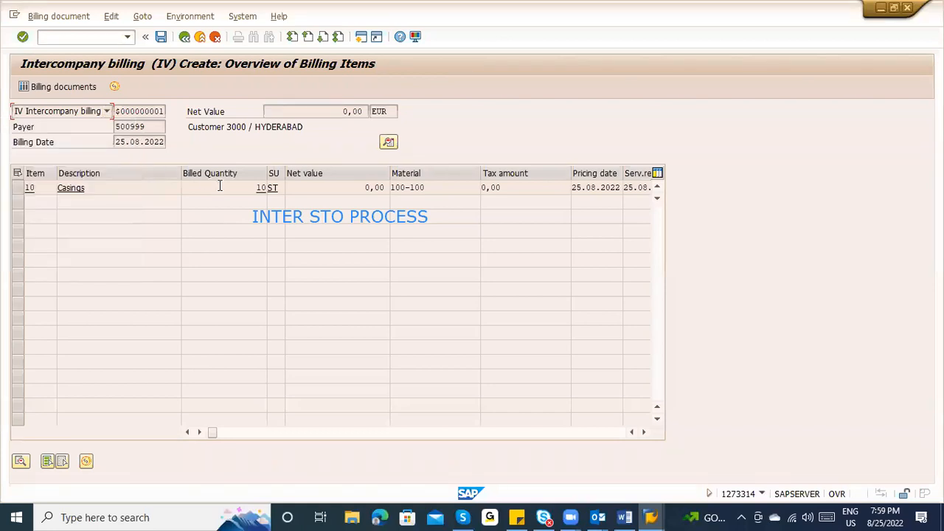
Try to add a PR00 price condition of 1000 to the Casings item's conditions in the intercompany billing document, and clear the entry.
{"action": "double_click", "coordinate": [219, 186]}
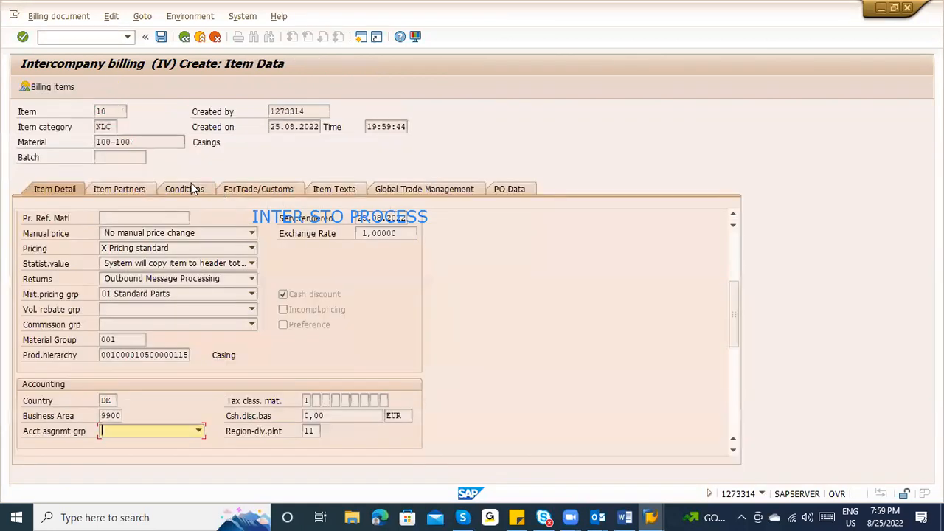
{"action": "left_click", "coordinate": [191, 187]}
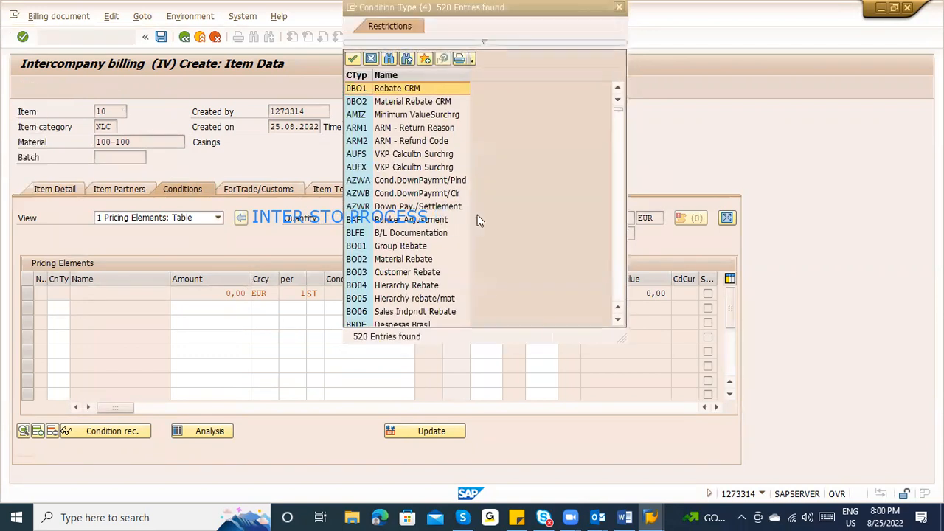
{"action": "left_click", "coordinate": [619, 245]}
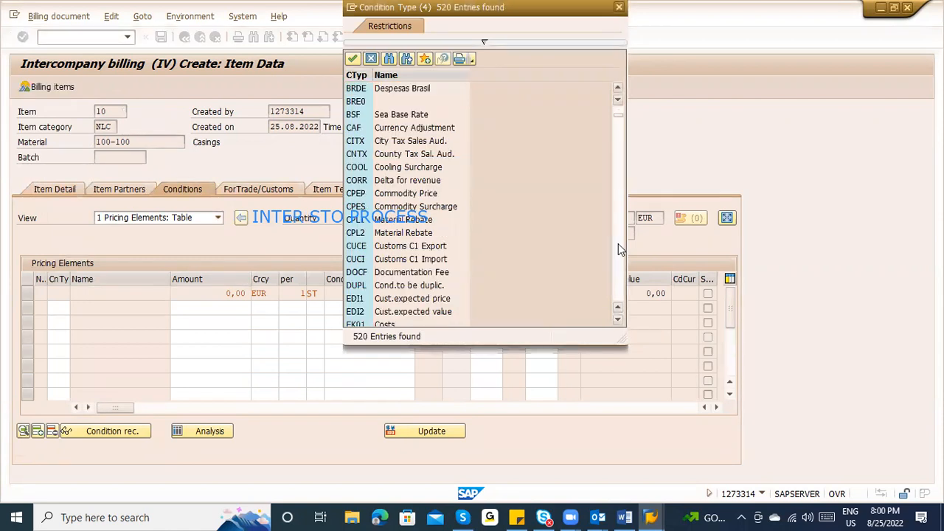
{"action": "left_click", "coordinate": [618, 243]}
{"action": "left_click", "coordinate": [616, 257]}
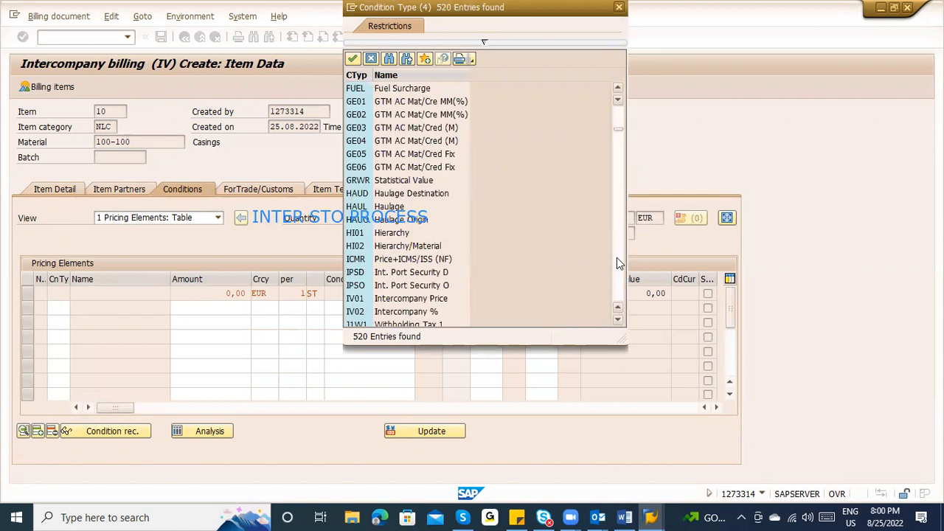
{"action": "left_click", "coordinate": [617, 257]}
{"action": "left_click", "coordinate": [617, 258]}
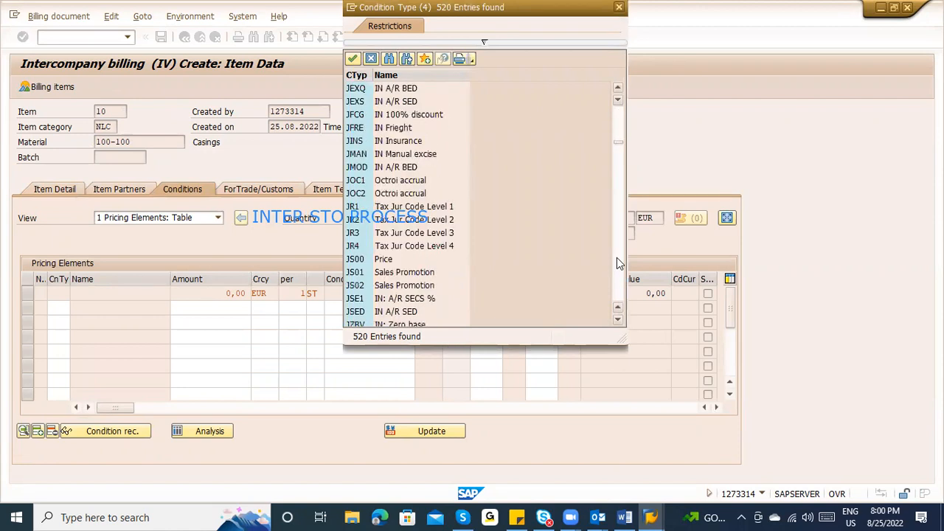
{"action": "left_click", "coordinate": [616, 258]}
{"action": "left_click", "coordinate": [616, 258]}
{"action": "left_click", "coordinate": [616, 257]}
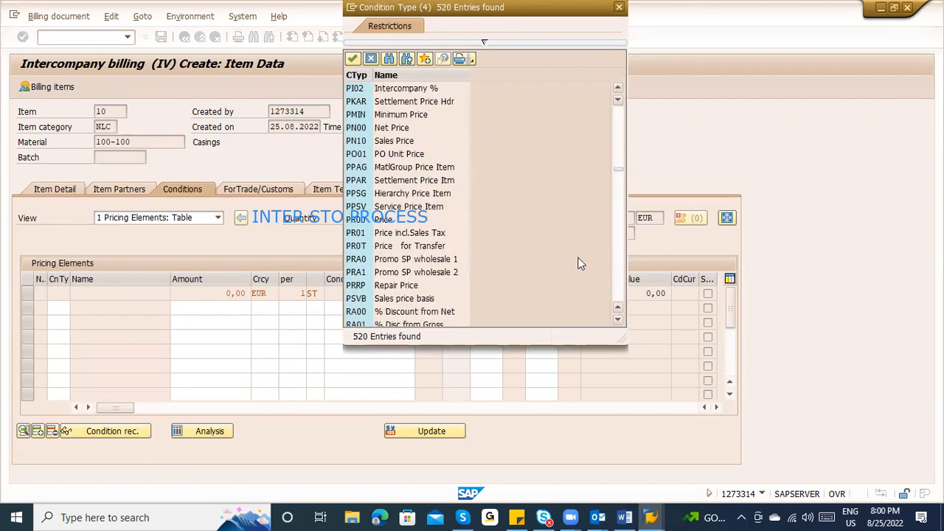
{"action": "double_click", "coordinate": [383, 221]}
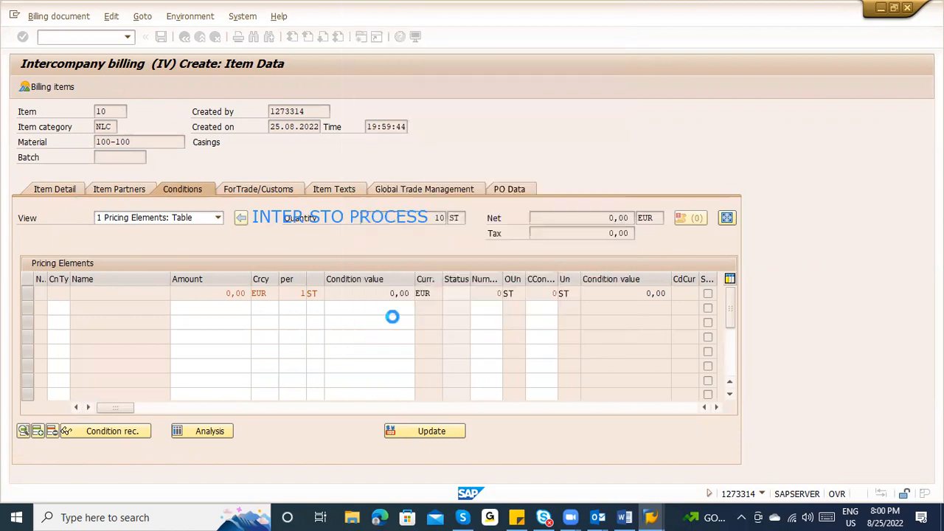
{"action": "left_click", "coordinate": [204, 318]}
{"action": "type", "text": "1000"}
{"action": "key", "text": "Return"}
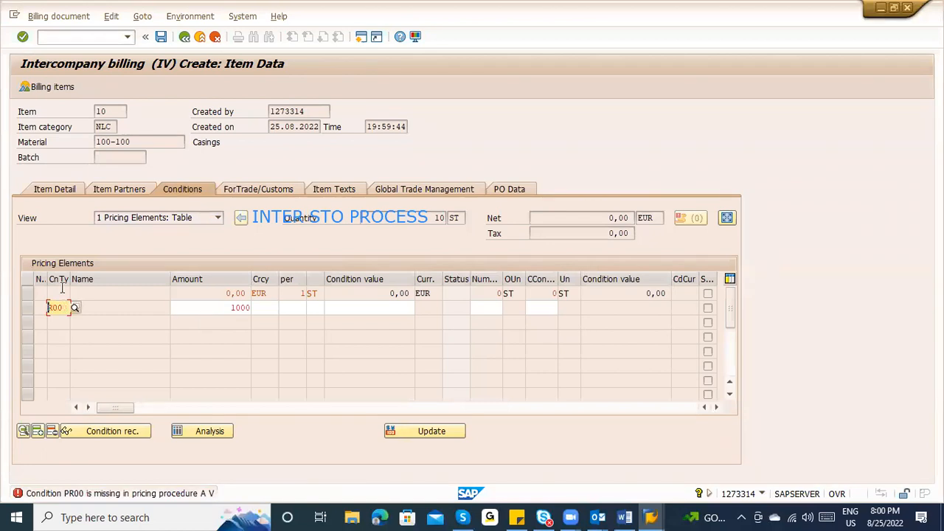
{"action": "key", "text": "Tab"}
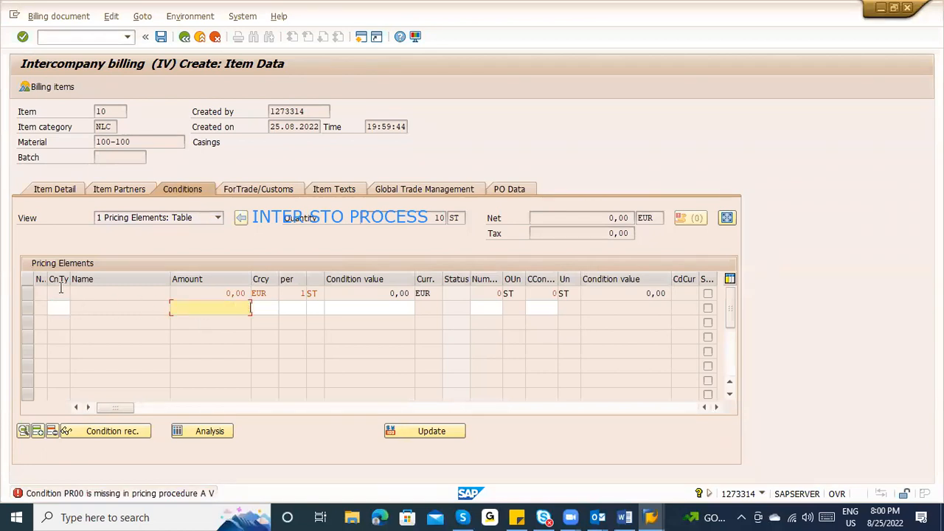
{"action": "left_click", "coordinate": [56, 303]}
{"action": "left_click", "coordinate": [74, 298]}
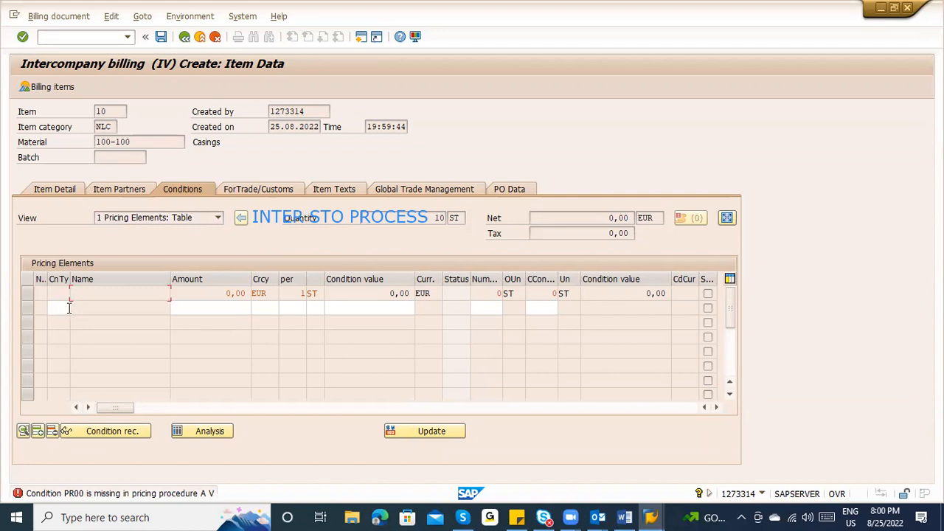
Try to add a PB00 gross price condition of 10000 to the Casings item's pricing elements, and clear the entry.
{"action": "left_click", "coordinate": [68, 308]}
{"action": "left_click", "coordinate": [73, 307]}
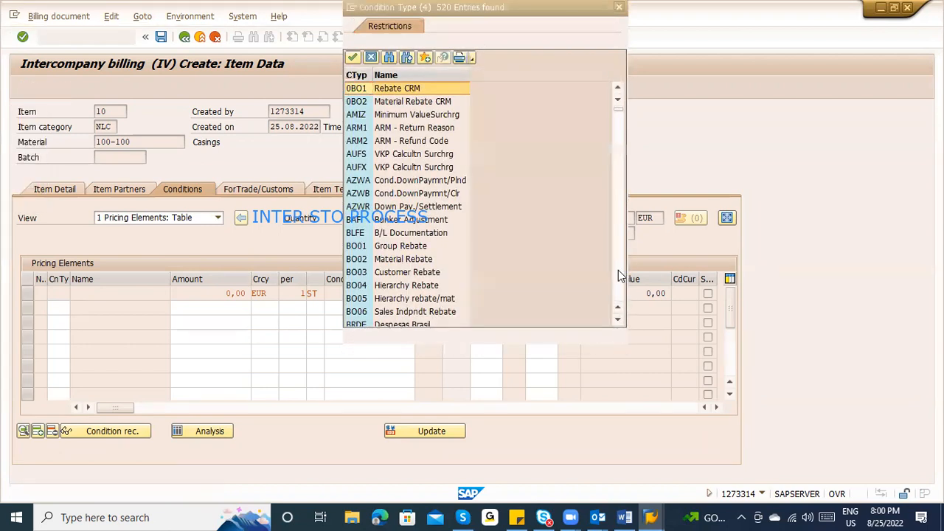
{"action": "left_click", "coordinate": [618, 269]}
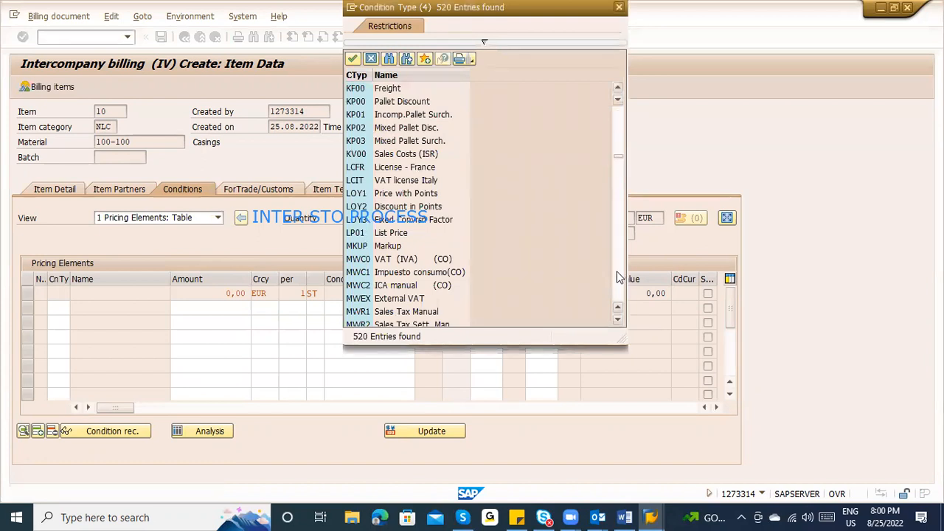
{"action": "left_click", "coordinate": [618, 276]}
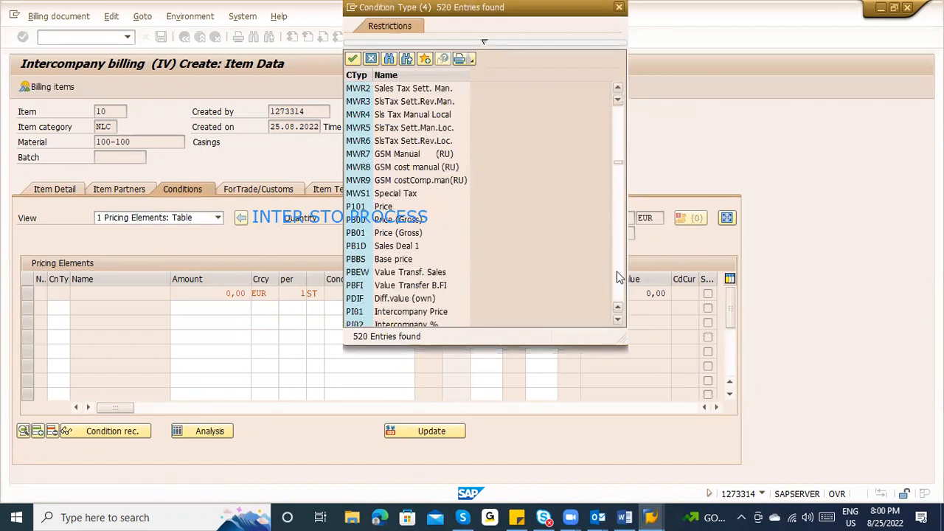
{"action": "double_click", "coordinate": [398, 220]}
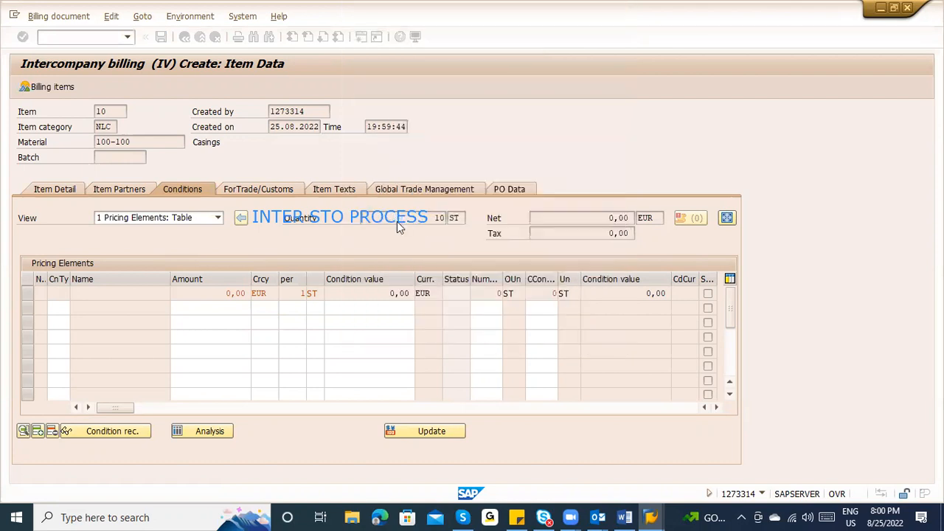
{"action": "key", "text": "Tab"}
{"action": "type", "text": "10000"}
{"action": "key", "text": "Return"}
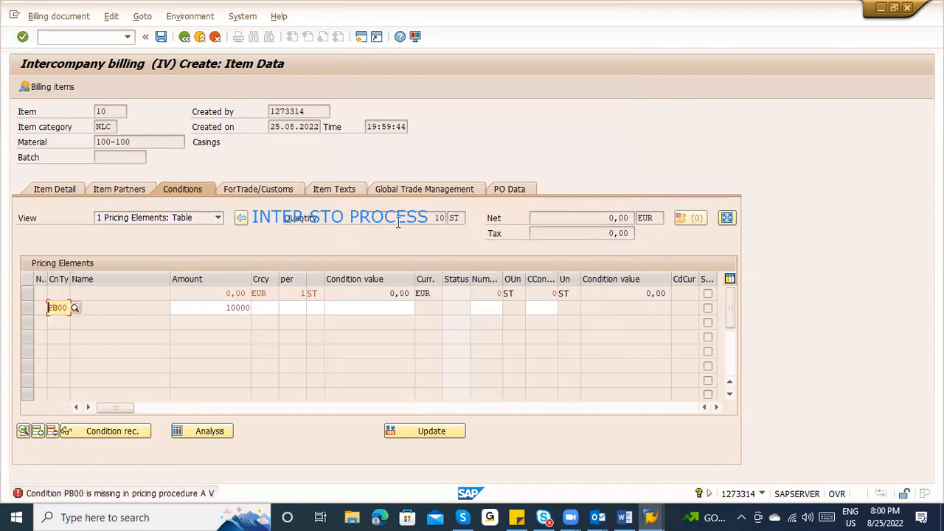
{"action": "key", "text": "Tab"}
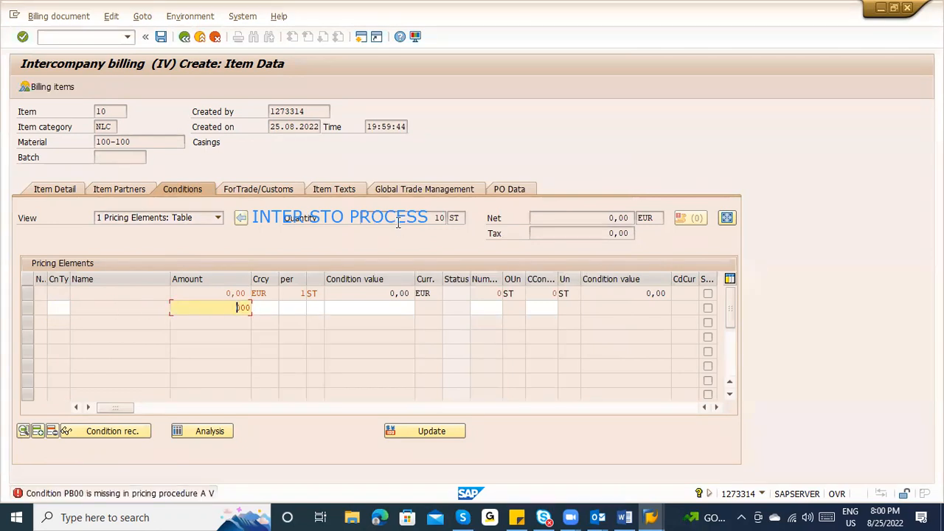
{"action": "key", "text": "Delete"}
{"action": "key", "text": "Delete"}
{"action": "key", "text": "Delete"}
{"action": "key", "text": "shift+Tab"}
{"action": "key", "text": "BackSpace"}
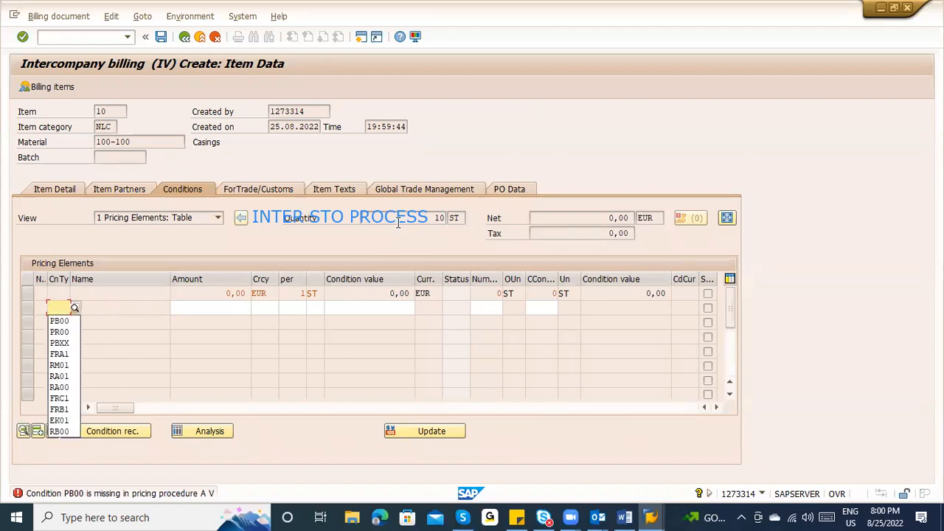
Try to add a PBBS base price condition of 1000 to the Casings item's pricing elements, and clear the entry.
{"action": "left_click", "coordinate": [76, 310]}
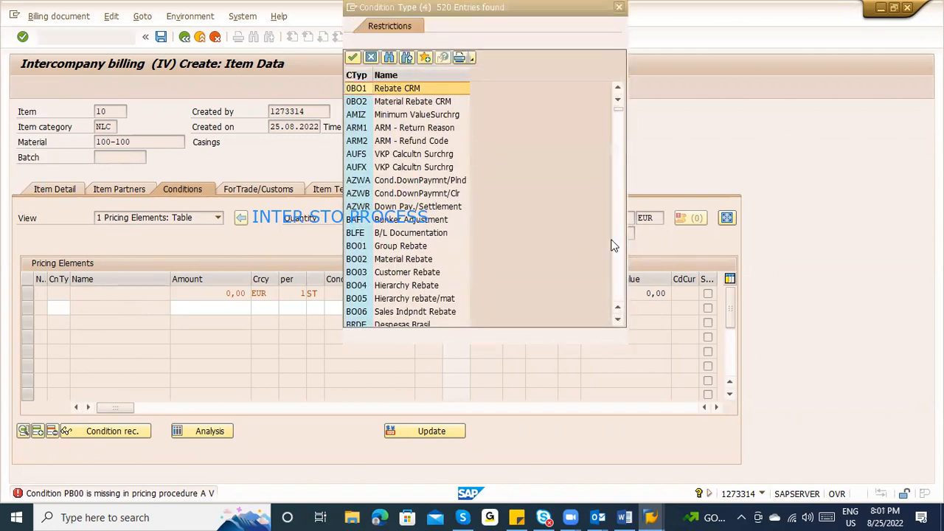
{"action": "left_click", "coordinate": [617, 240]}
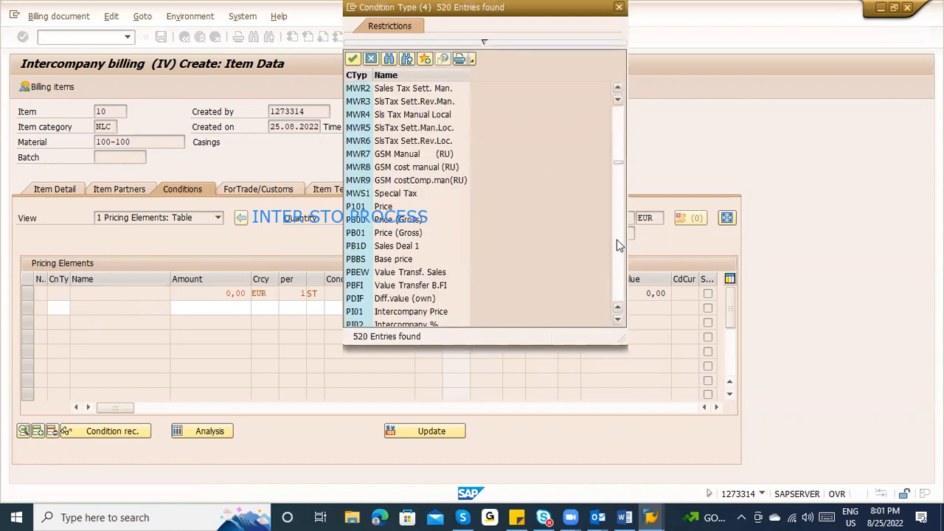
{"action": "double_click", "coordinate": [389, 259]}
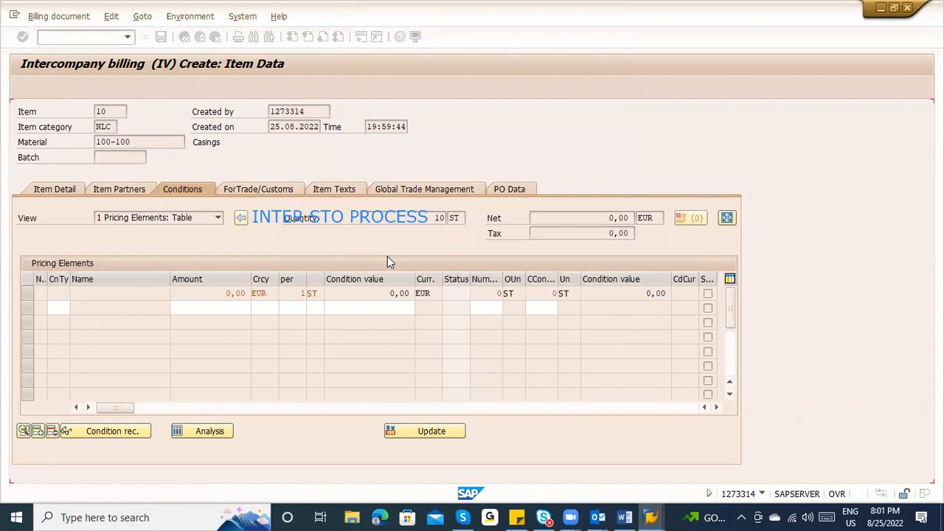
{"action": "type", "text": "1000"}
{"action": "key", "text": "Return"}
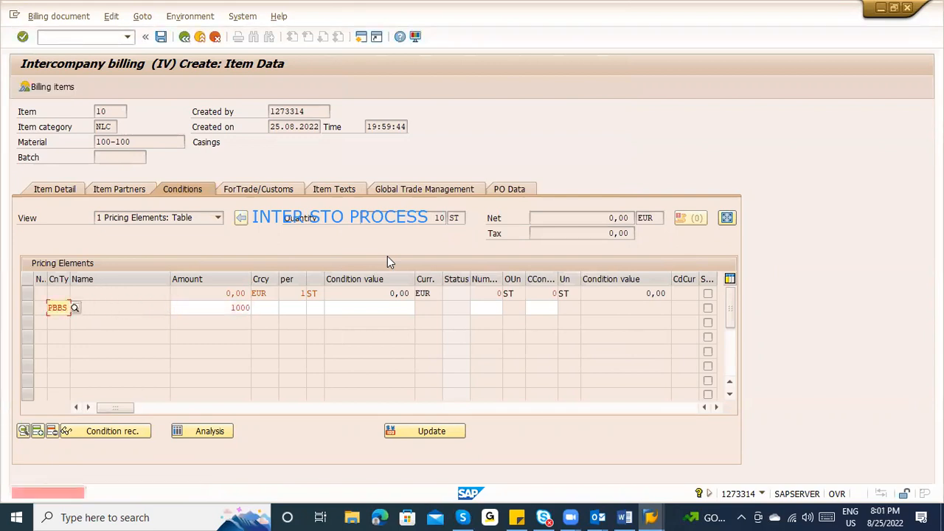
{"action": "key", "text": "Delete"}
{"action": "key", "text": "Delete"}
{"action": "key", "text": "Delete"}
{"action": "key", "text": "Tab"}
{"action": "key", "text": "Delete"}
{"action": "key", "text": "Delete"}
{"action": "key", "text": "Delete"}
{"action": "key", "text": "Delete"}
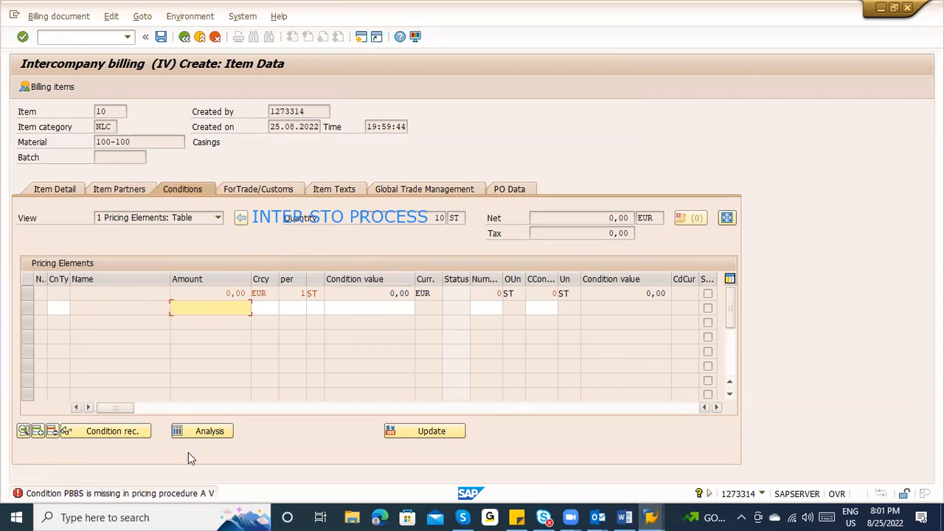
{"action": "key", "text": "Return"}
Open the pricing analysis for the Casings item, check the condition details in its procedure, and return to the item conditions.
{"action": "left_click", "coordinate": [177, 433]}
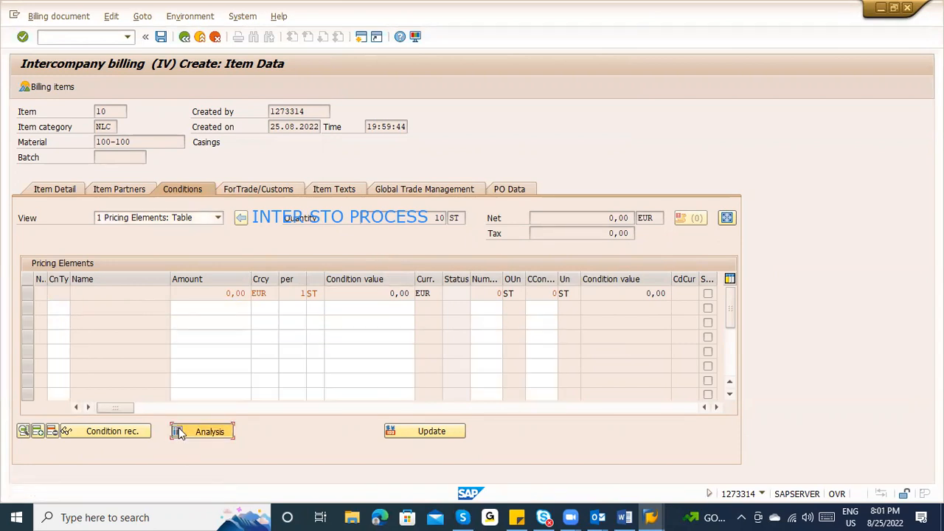
{"action": "left_click", "coordinate": [32, 126]}
{"action": "left_click", "coordinate": [67, 138]}
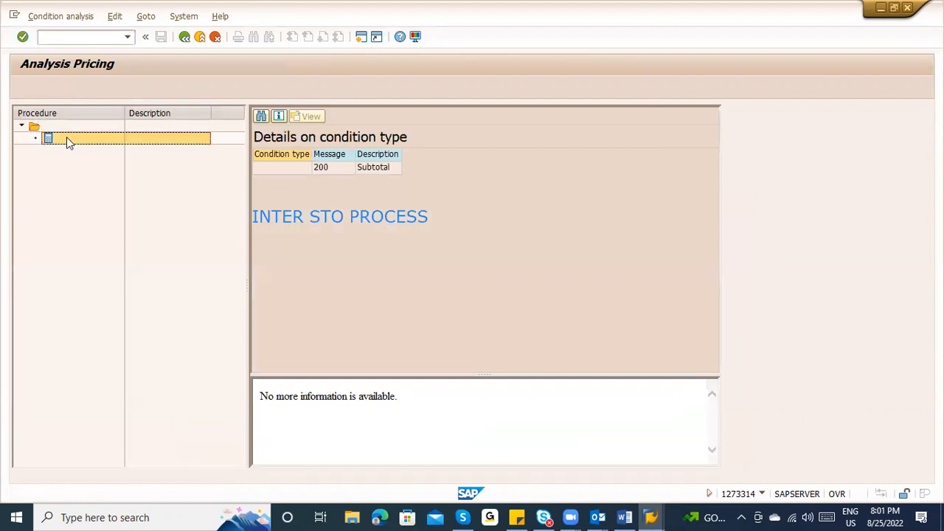
{"action": "key", "text": "F3"}
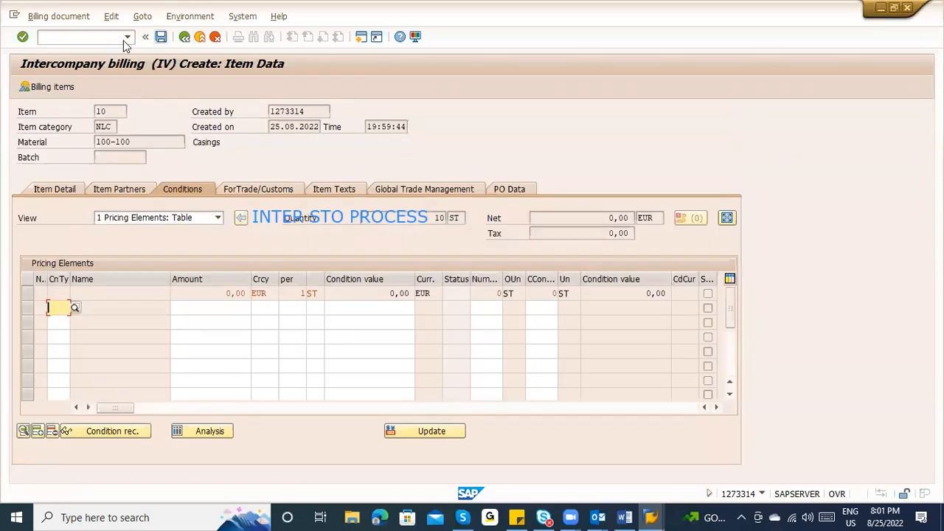
Save the intercompany billing document and open the saved document in display mode.
{"action": "key", "text": "ctrl+s"}
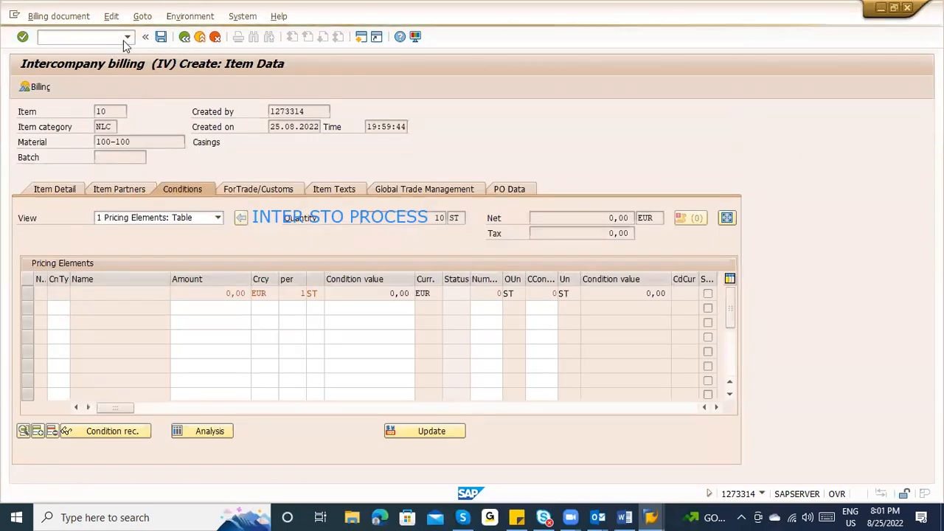
{"action": "left_click", "coordinate": [56, 17]}
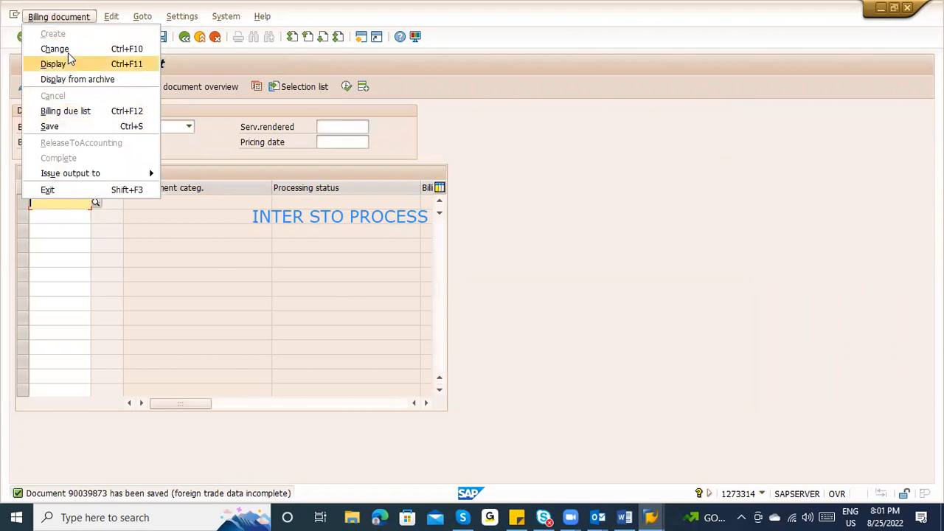
{"action": "left_click", "coordinate": [247, 155]}
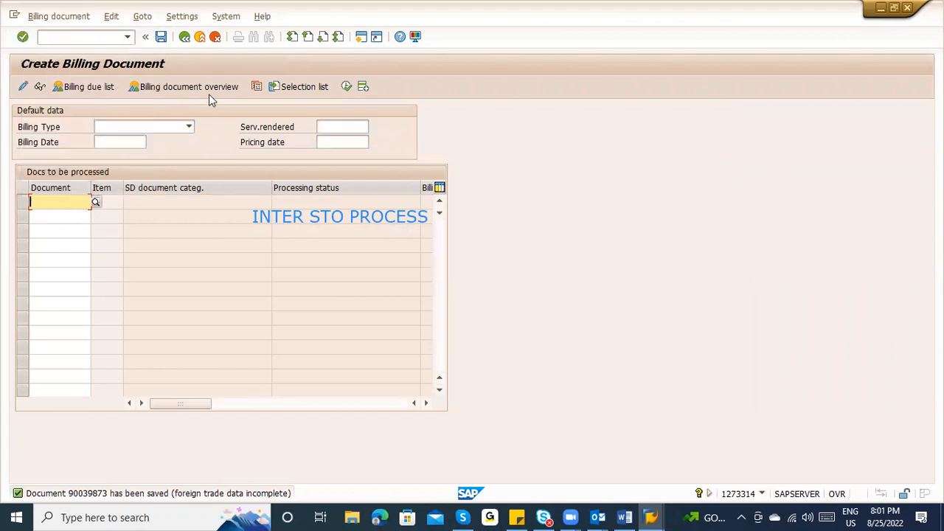
{"action": "left_click", "coordinate": [71, 18]}
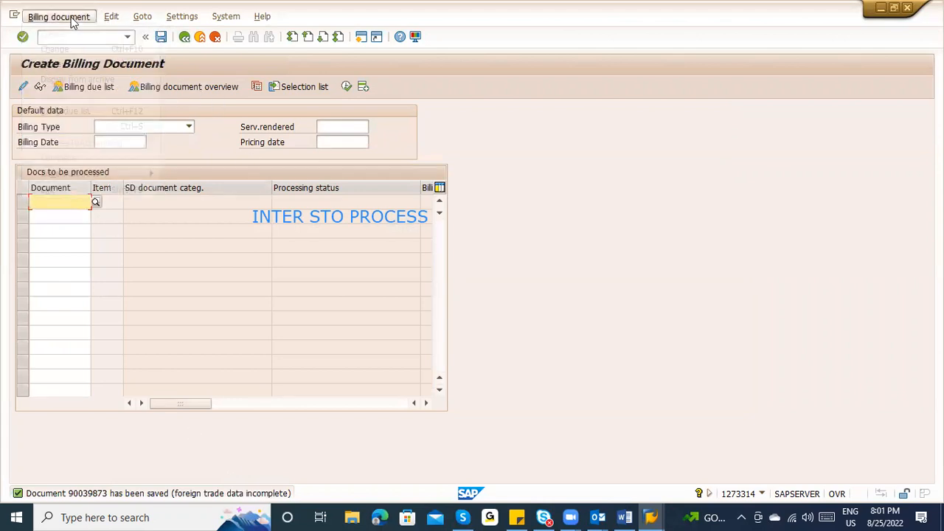
{"action": "left_click", "coordinate": [53, 64]}
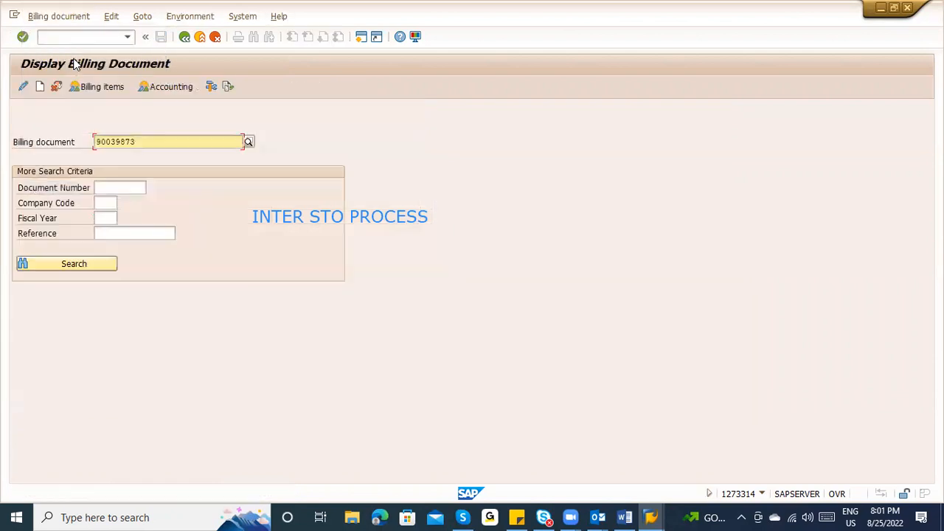
{"action": "key", "text": "Return"}
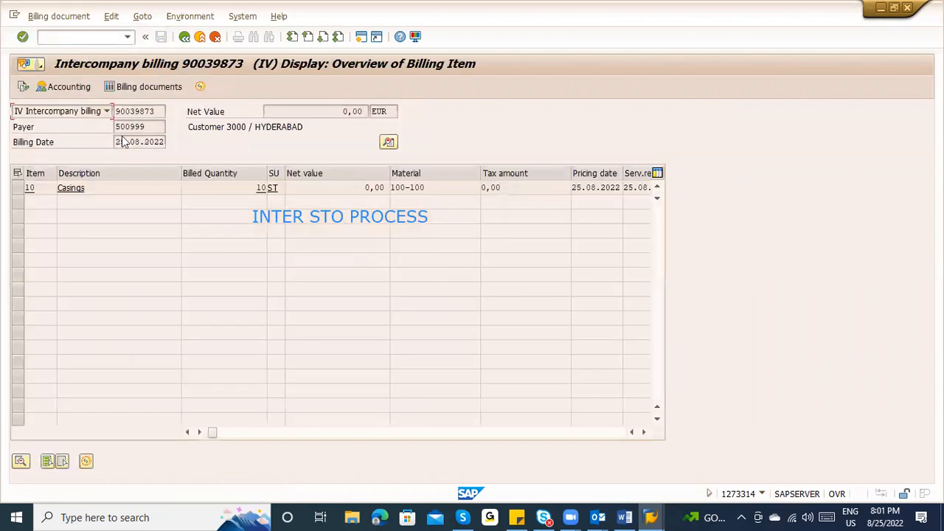
Check the Casings item's net value and item details in the saved intercompany billing document, and return to the item overview.
{"action": "left_click_drag", "start_coordinate": [344, 190], "coordinate": [387, 187]}
{"action": "double_click", "coordinate": [360, 188]}
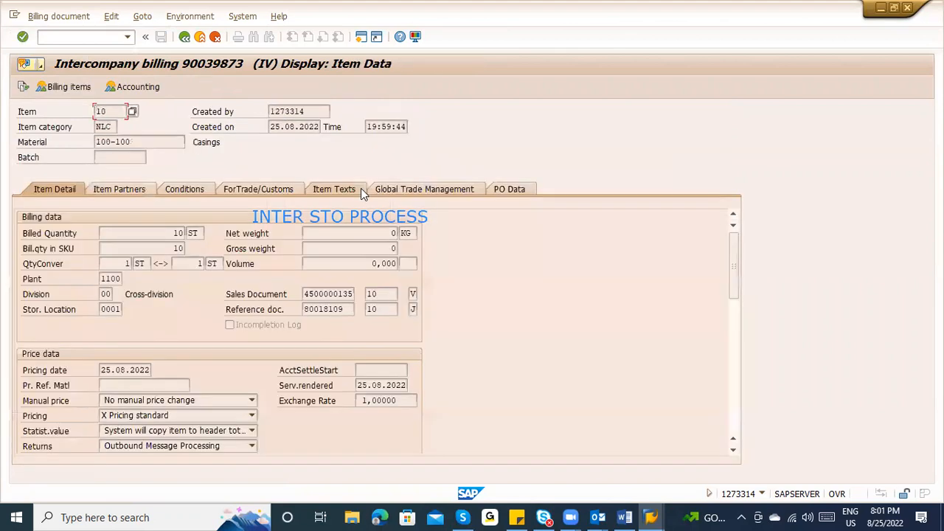
{"action": "left_click", "coordinate": [185, 37]}
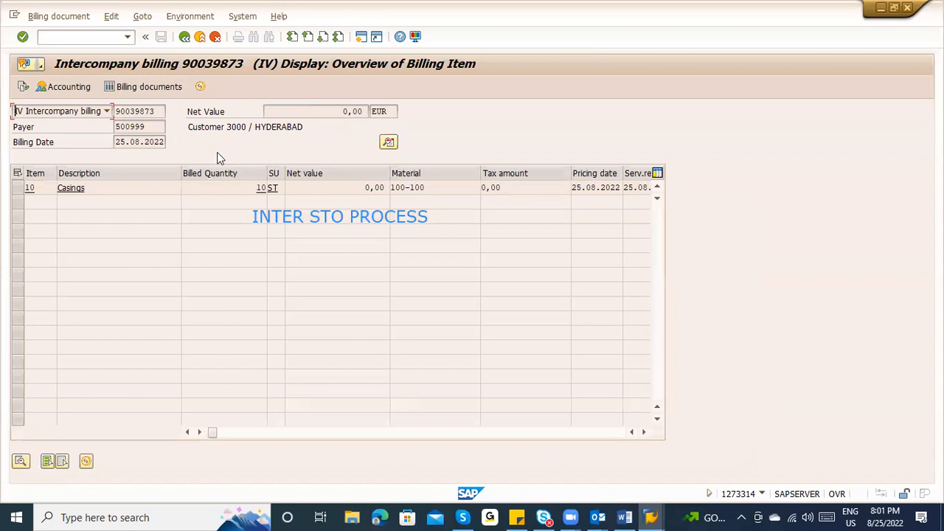
{"action": "left_click", "coordinate": [347, 174]}
{"action": "left_click", "coordinate": [346, 187]}
Leave the billing document display with /n and return to the SAP Easy Access screen.
{"action": "left_click", "coordinate": [90, 35]}
{"action": "type", "text": "/n"}
{"action": "key", "text": "Return"}
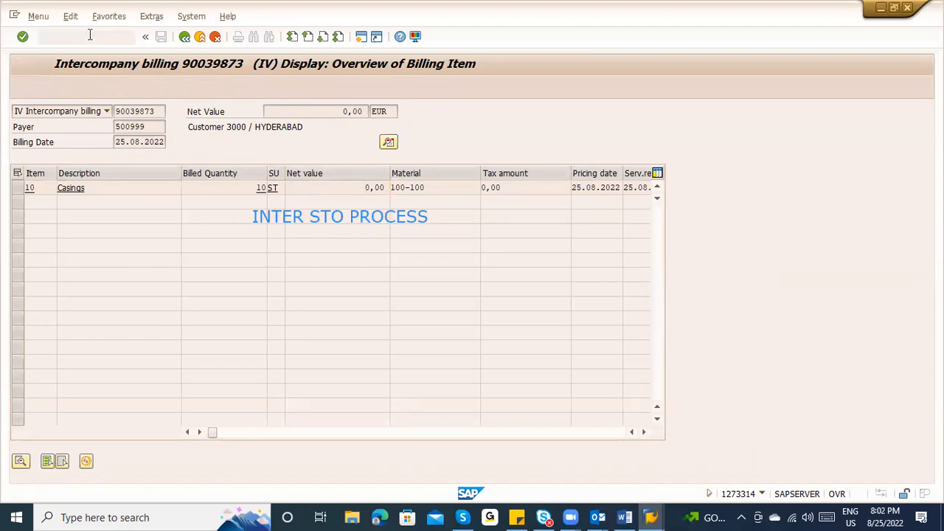
{"action": "left_click", "coordinate": [89, 34]}
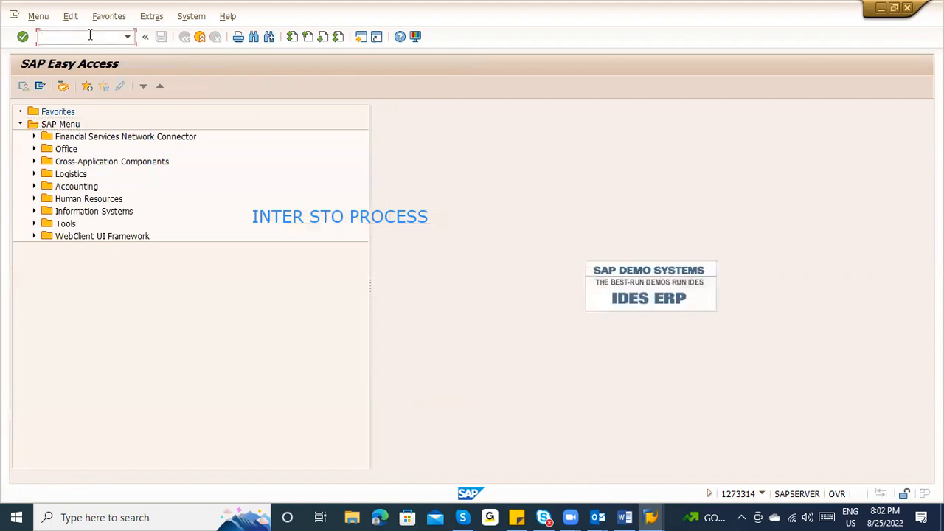
Open the incoming invoice entry with transaction code miro and set the invoice date to 12.08.2022.
{"action": "type", "text": "miro"}
{"action": "key", "text": "Return"}
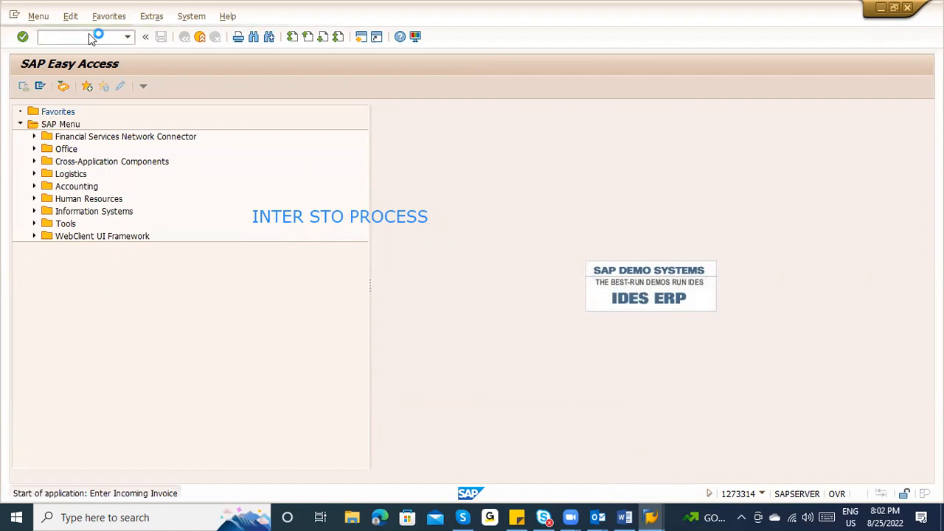
{"action": "left_click", "coordinate": [288, 190]}
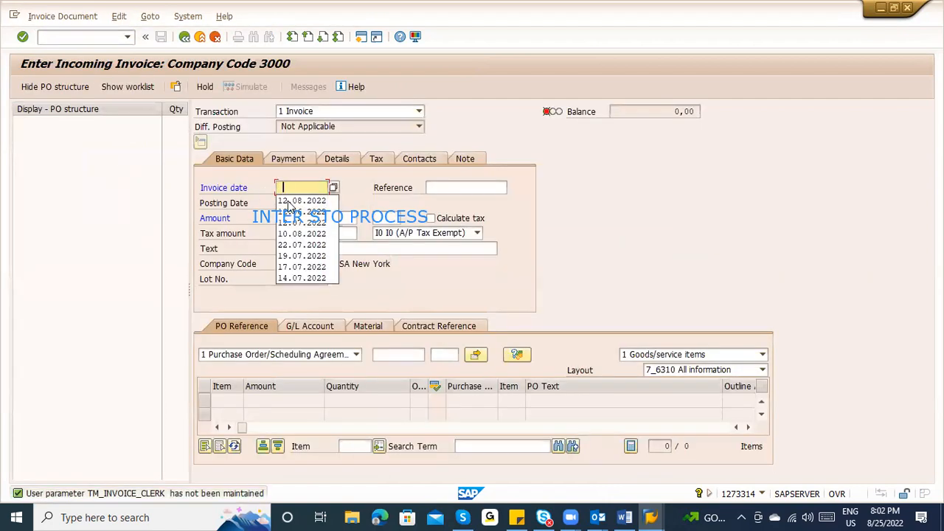
{"action": "left_click", "coordinate": [288, 200]}
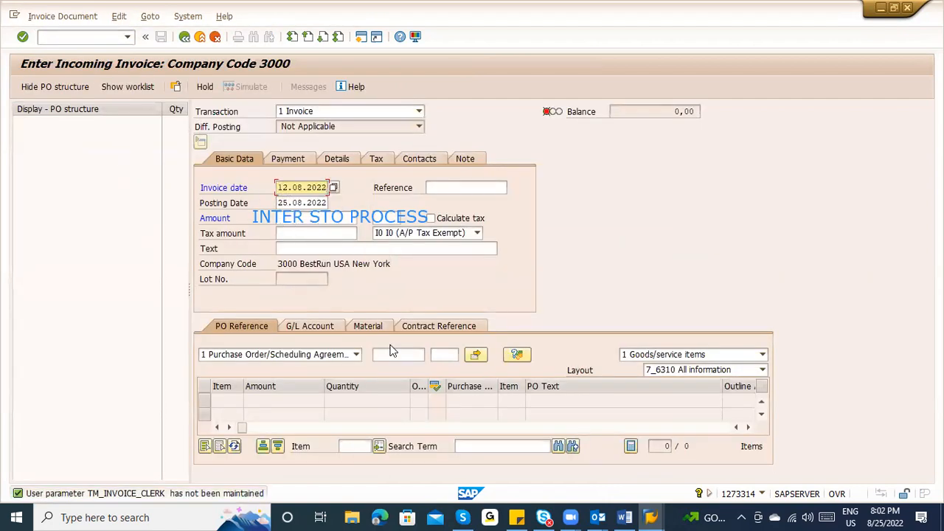
{"action": "left_click", "coordinate": [391, 354]}
{"action": "key", "text": "Return"}
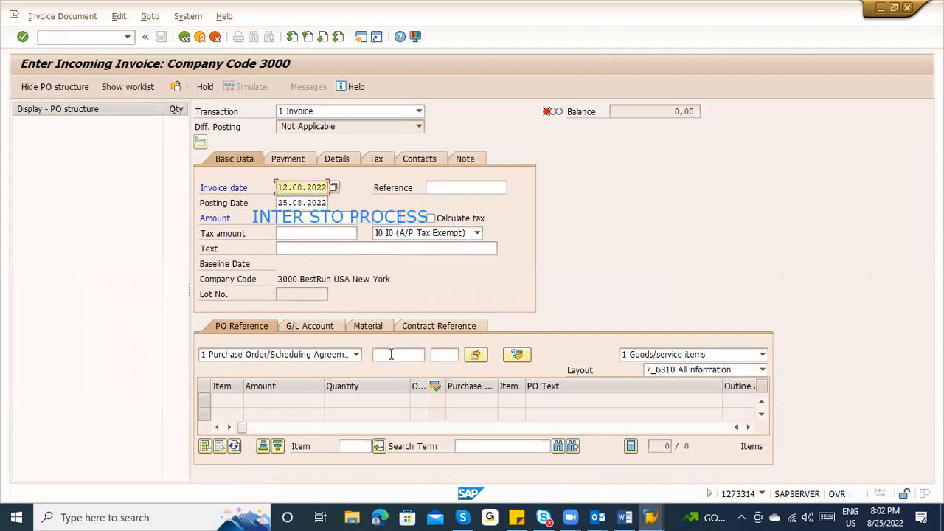
Copy the purchase order number from the displayed NB standard PO and load that order as the incoming invoice's PO reference.
{"action": "left_click", "coordinate": [391, 354]}
{"action": "key", "text": "alt+Tab"}
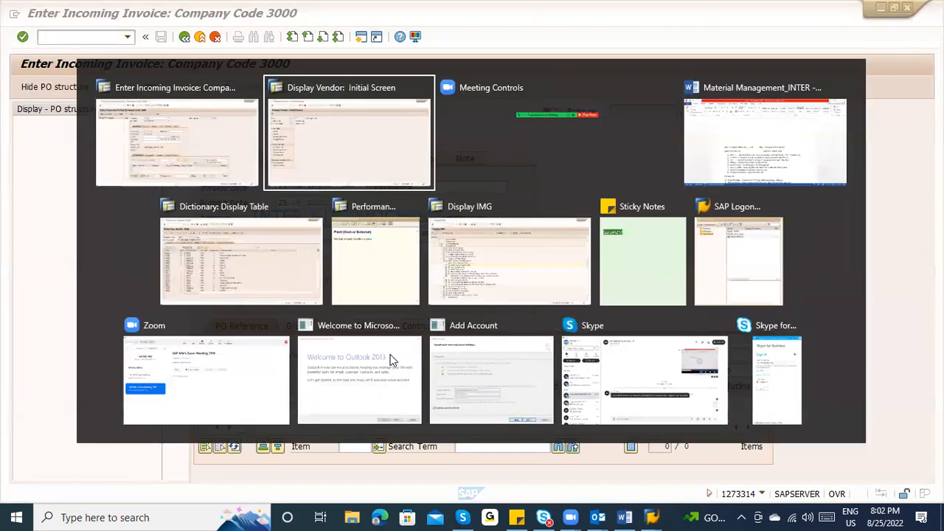
{"action": "left_click", "coordinate": [57, 40]}
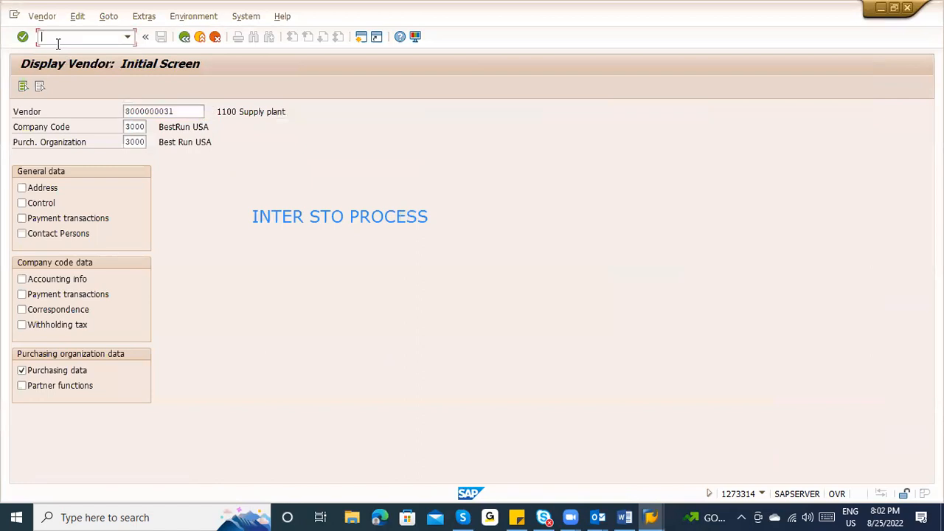
{"action": "key", "text": "Return"}
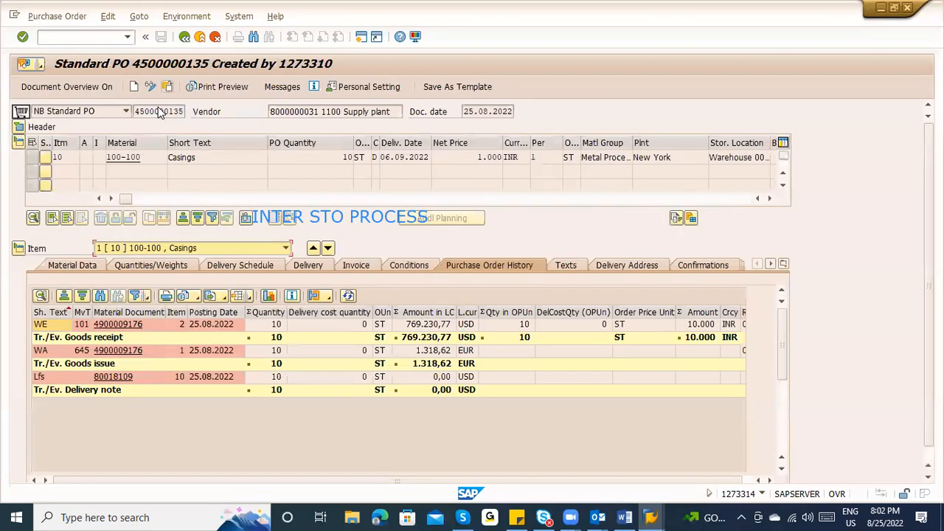
{"action": "left_click_drag", "start_coordinate": [135, 111], "coordinate": [201, 109]}
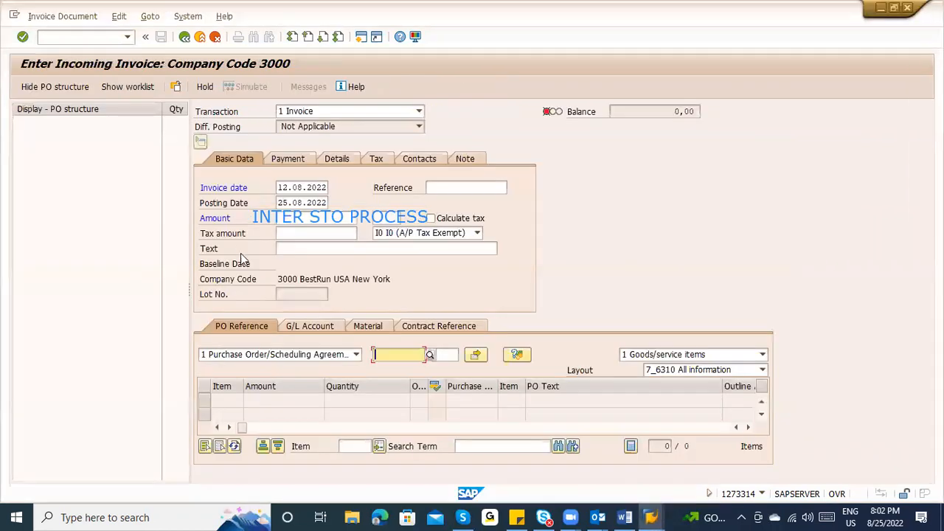
{"action": "key", "text": "ctrl+v"}
{"action": "key", "text": "Return"}
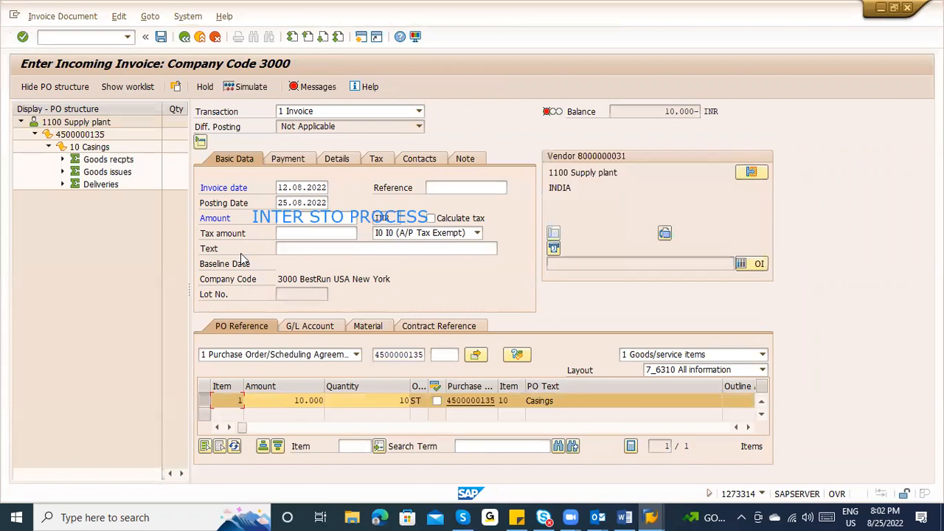
Turn on tax calculation for the invoice, set the payment baseline date to 25.08.2022, and return to the basic data.
{"action": "left_click", "coordinate": [297, 402]}
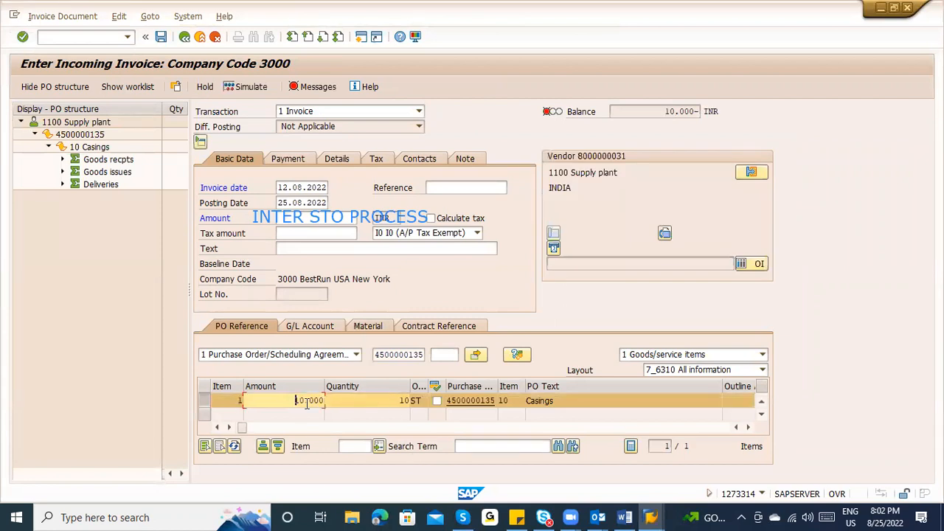
{"action": "left_click", "coordinate": [433, 220]}
{"action": "key", "text": "Return"}
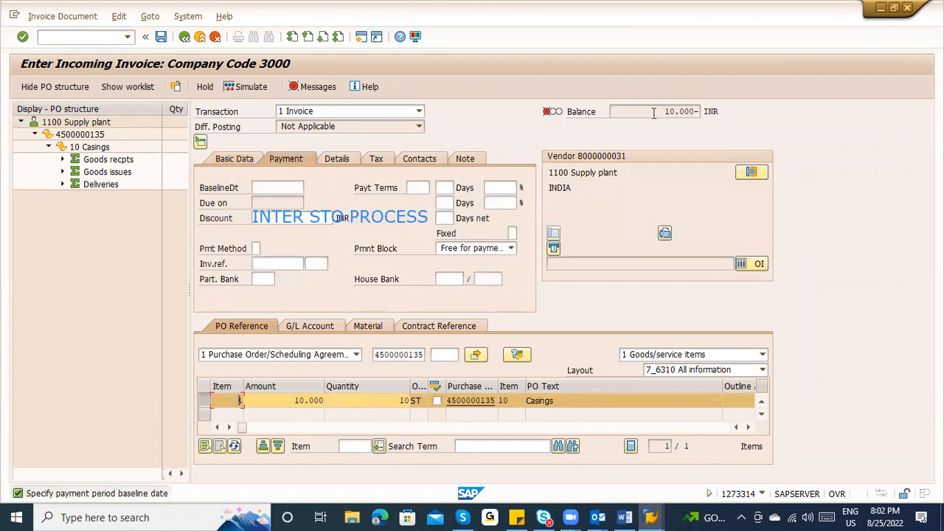
{"action": "left_click", "coordinate": [287, 190]}
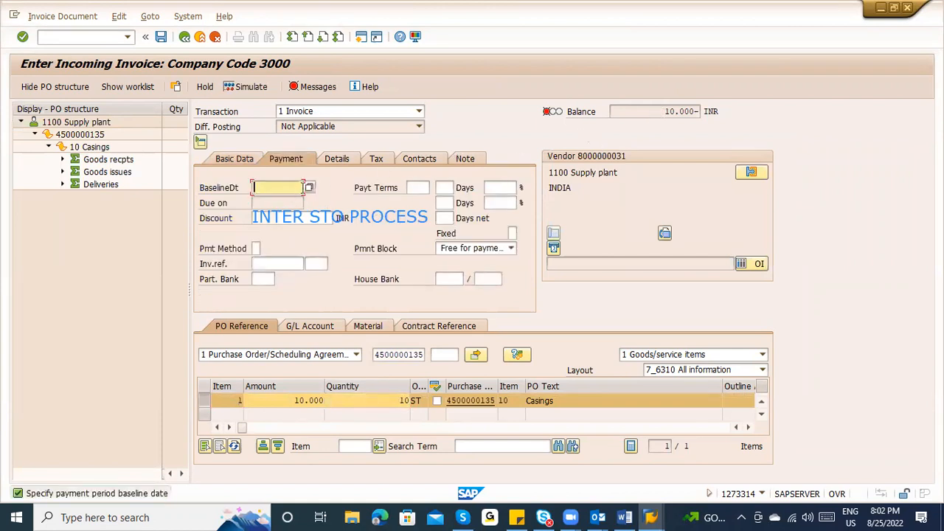
{"action": "left_click", "coordinate": [309, 189]}
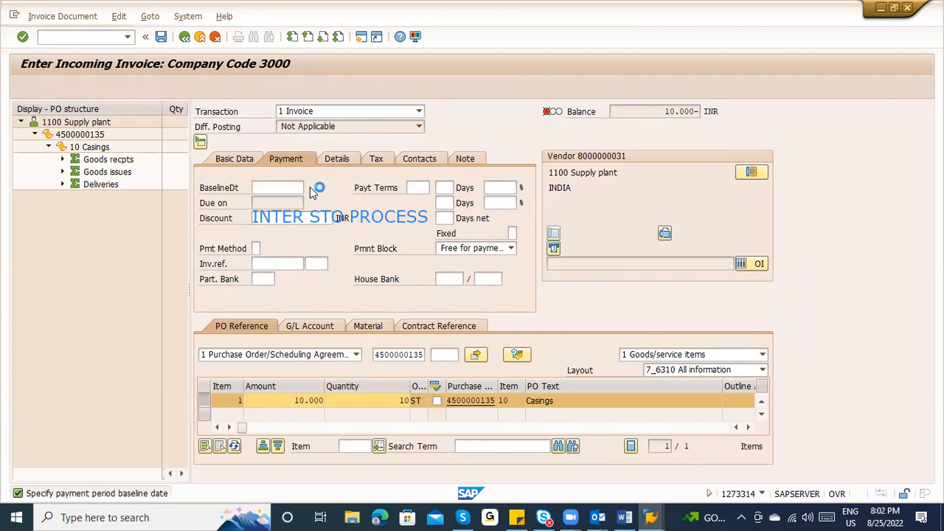
{"action": "double_click", "coordinate": [225, 288]}
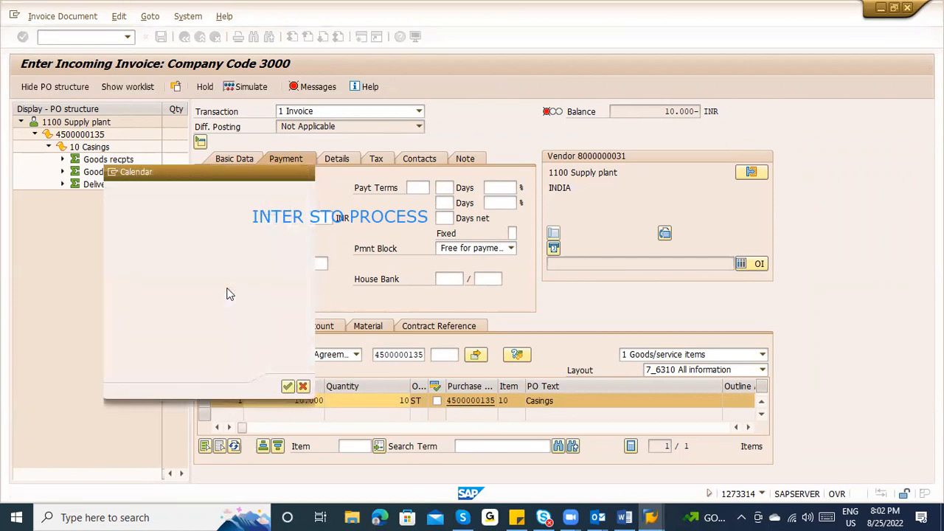
{"action": "left_click", "coordinate": [243, 160]}
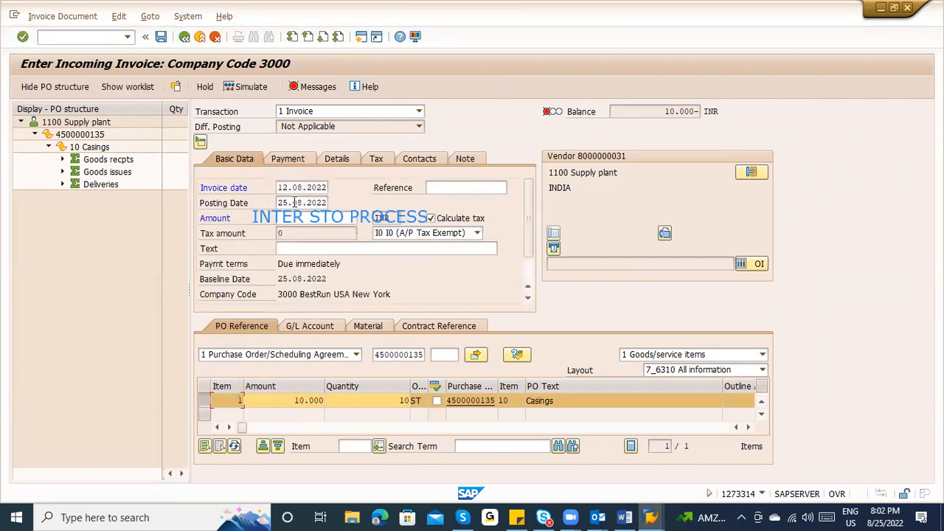
{"action": "left_click", "coordinate": [295, 220]}
{"action": "key", "text": "BackSpace"}
{"action": "type", "text": "0"}
{"action": "left_click", "coordinate": [326, 218]}
{"action": "key", "text": "BackSpace"}
{"action": "type", "text": "0"}
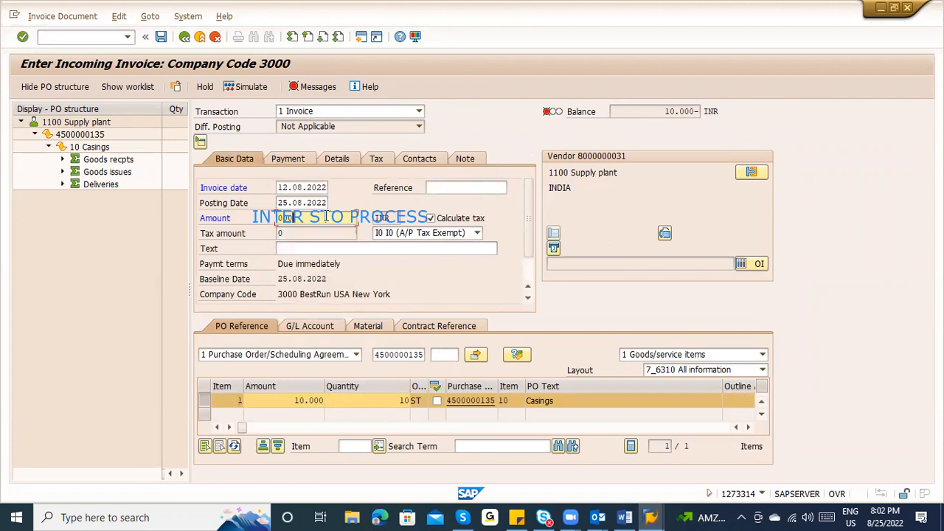
{"action": "key", "text": "Return"}
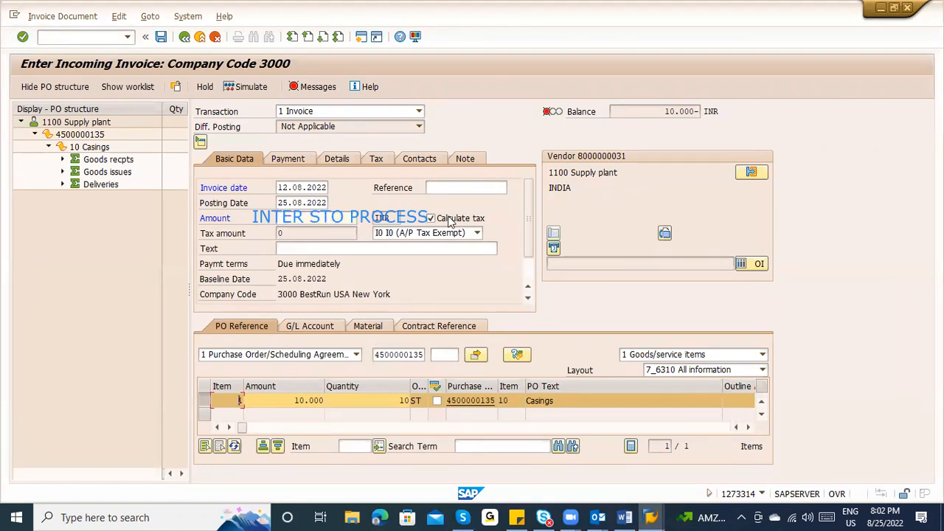
Copy the 10.000 INR balance into the invoice amount and update the invoice.
{"action": "left_click", "coordinate": [658, 109]}
{"action": "left_click_drag", "start_coordinate": [659, 109], "coordinate": [697, 111]}
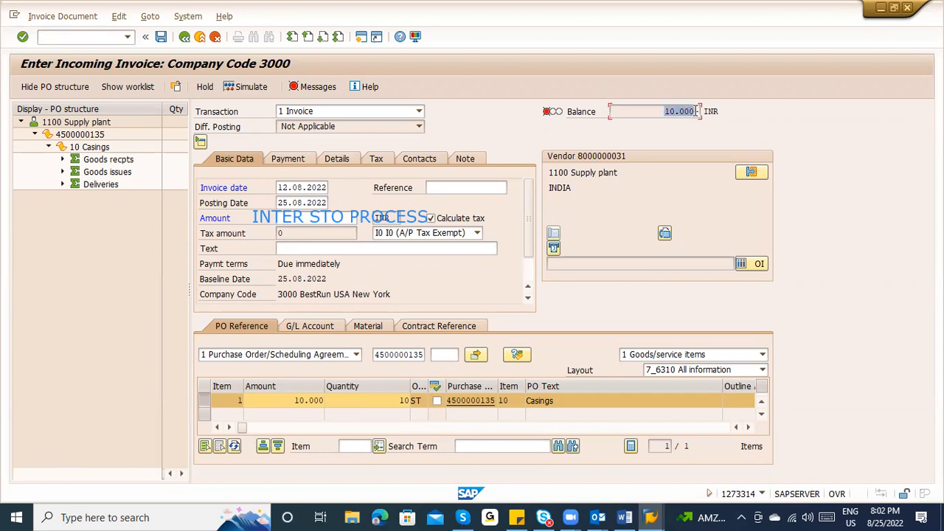
{"action": "key", "text": "ctrl+c"}
{"action": "left_click", "coordinate": [305, 217]}
{"action": "key", "text": "ctrl+v"}
{"action": "key", "text": "Return"}
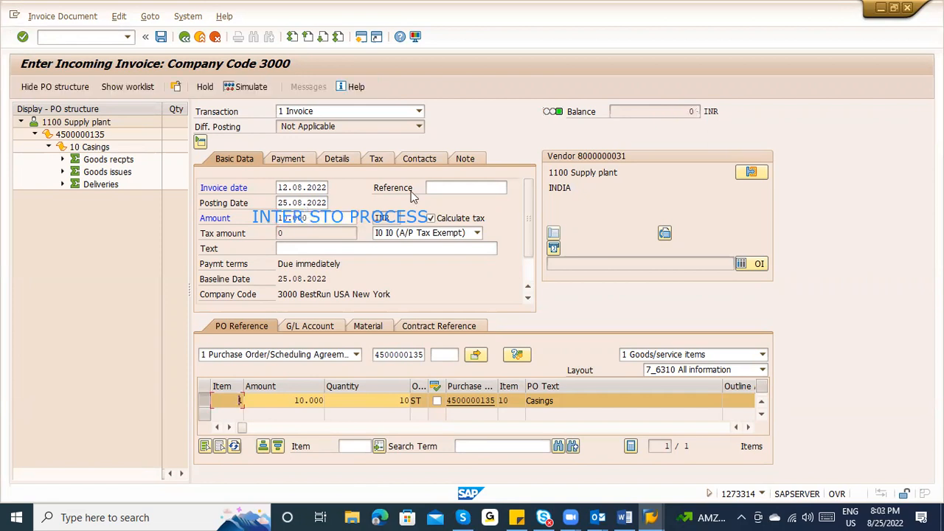
Post the incoming invoice from its document simulation and open the posted invoice in display mode.
{"action": "left_click", "coordinate": [253, 86]}
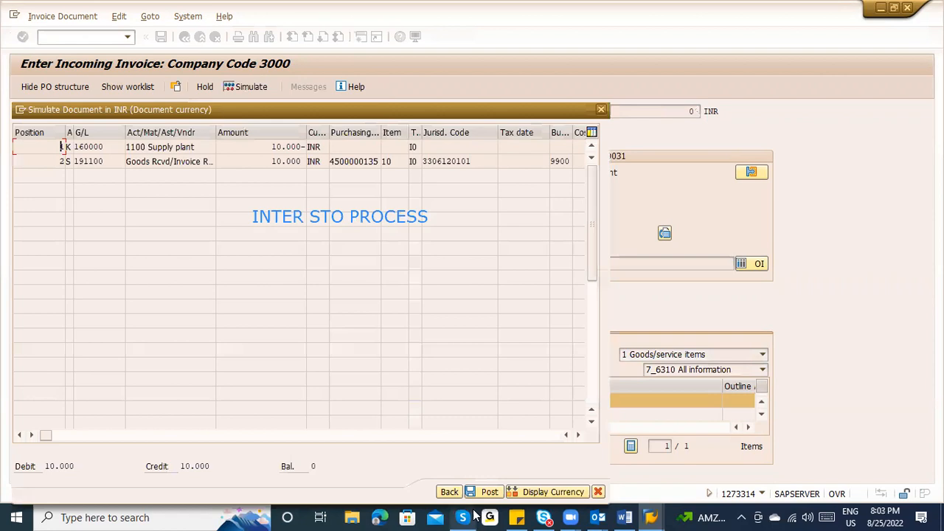
{"action": "left_click", "coordinate": [486, 492]}
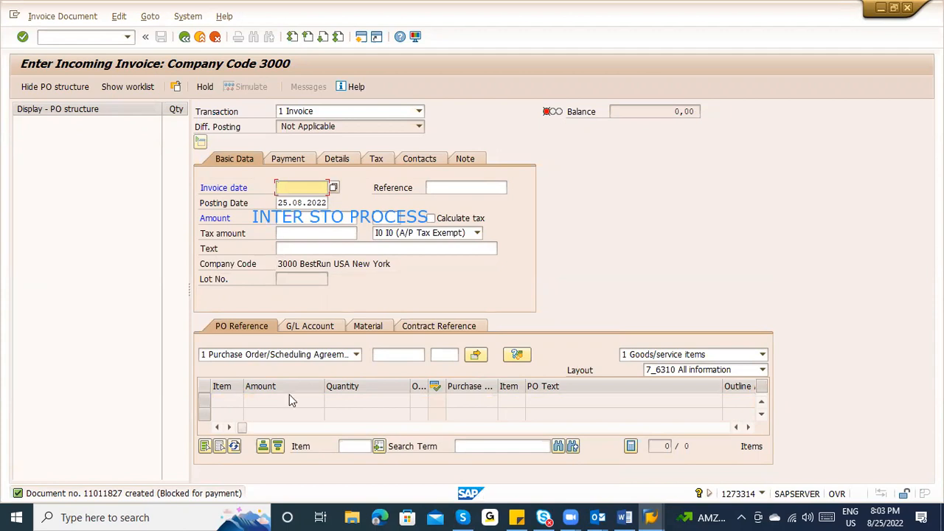
{"action": "left_click", "coordinate": [62, 16]}
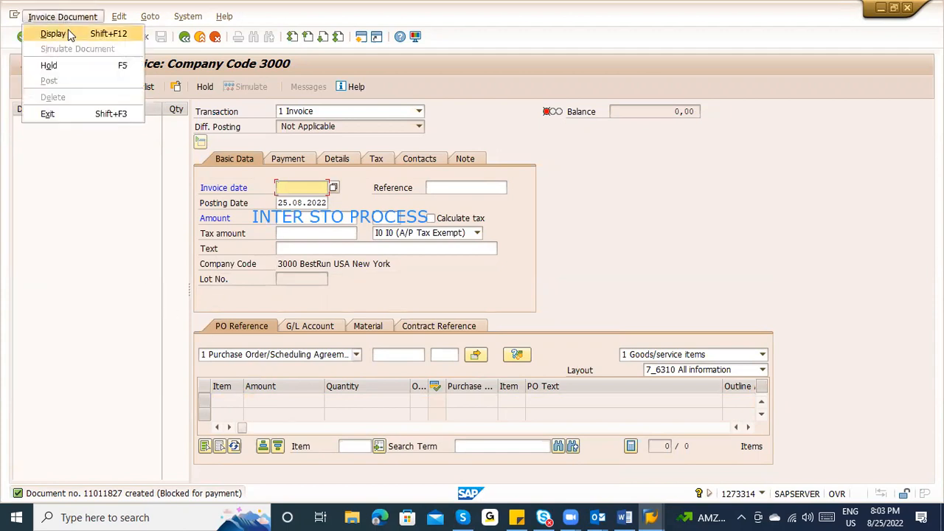
{"action": "left_click", "coordinate": [69, 35]}
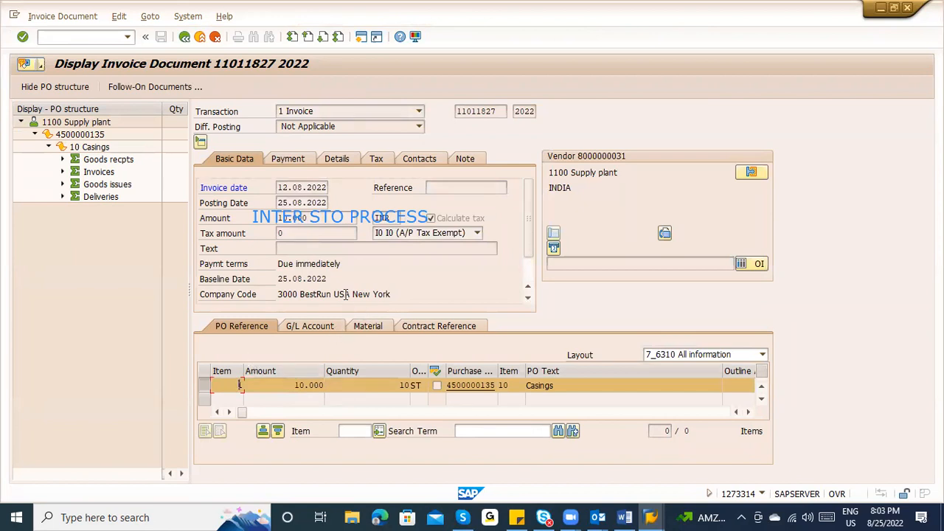
Open Release Blocked Invoices in a new session with /omrbr and set the status bar to show the transaction code.
{"action": "left_click", "coordinate": [95, 32]}
{"action": "type", "text": "/omir"}
{"action": "key", "text": "BackSpace"}
{"action": "key", "text": "BackSpace"}
{"action": "type", "text": "rbr"}
{"action": "key", "text": "Return"}
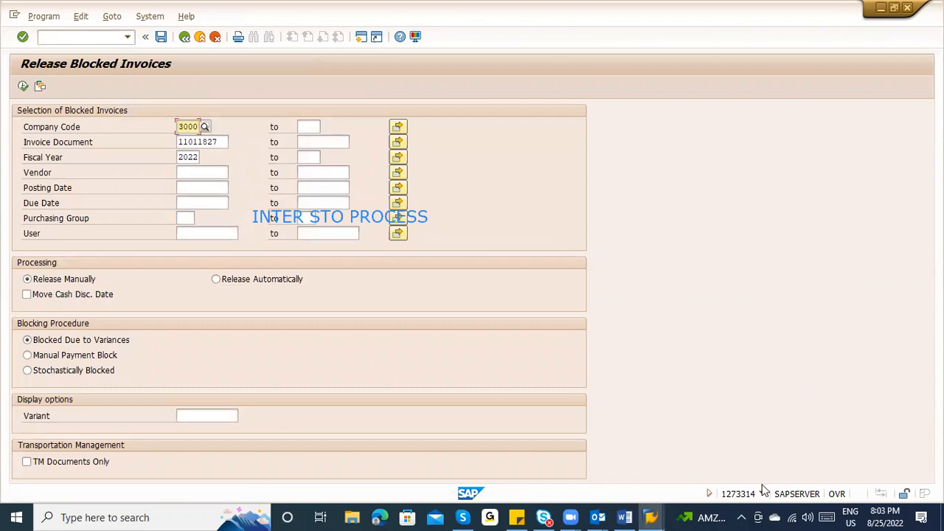
{"action": "left_click", "coordinate": [762, 493]}
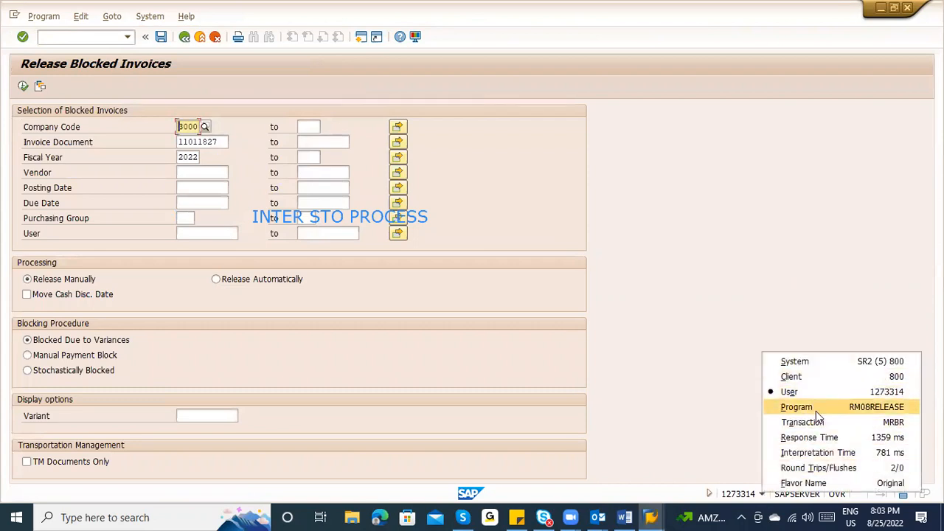
{"action": "left_click", "coordinate": [817, 421]}
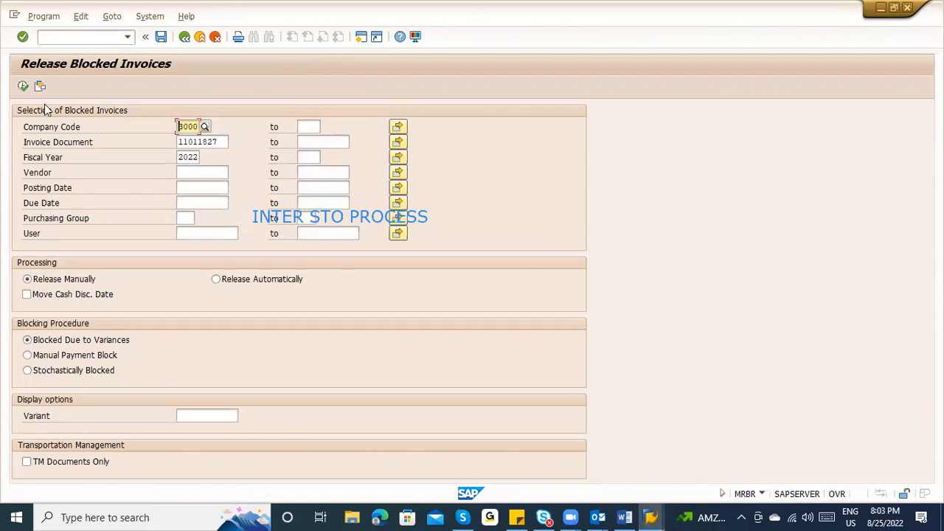
List the blocked invoices for company code 3000, check the 1100 Supply plant invoice's line details, release it and save.
{"action": "left_click", "coordinate": [23, 87]}
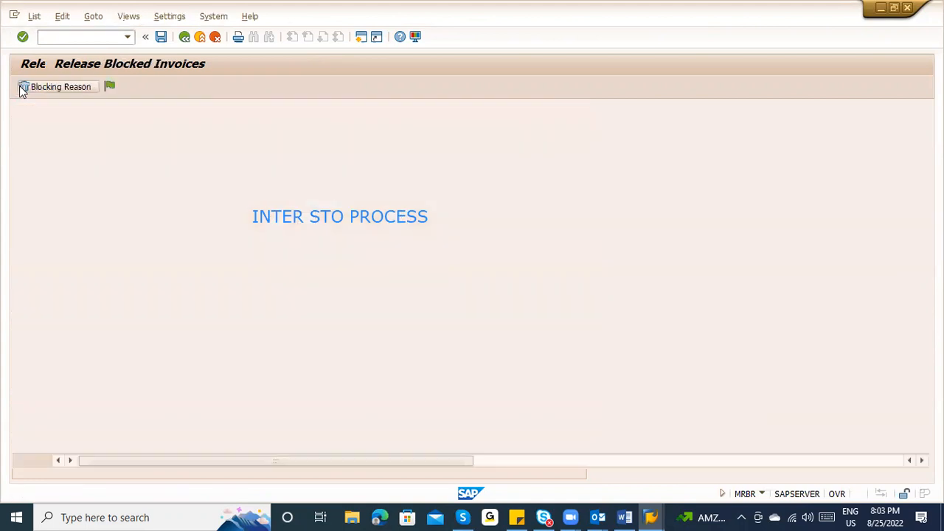
{"action": "left_click", "coordinate": [20, 126]}
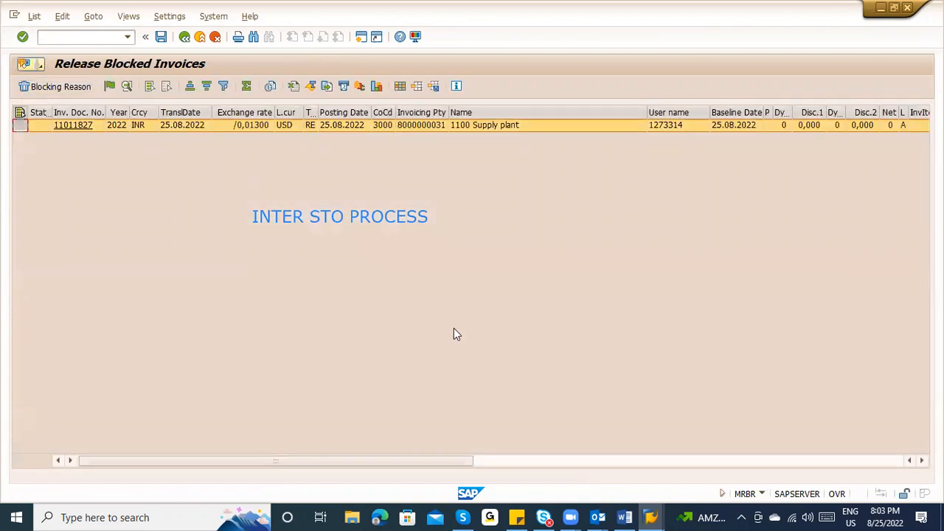
{"action": "left_click", "coordinate": [699, 461]}
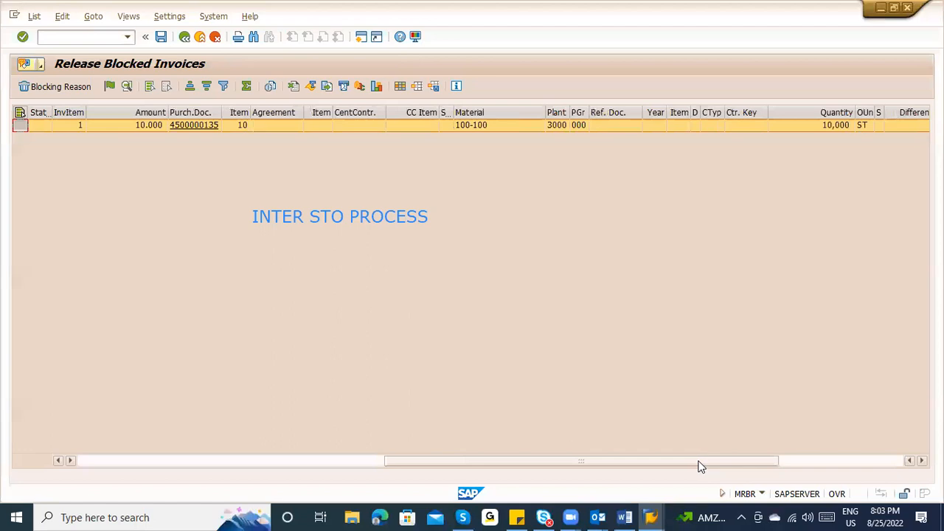
{"action": "left_click_drag", "start_coordinate": [772, 460], "coordinate": [792, 460]}
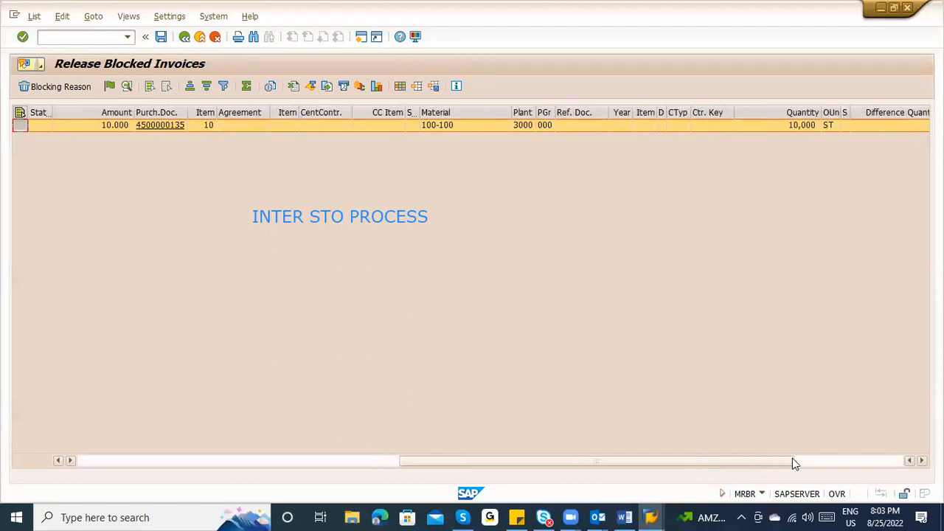
{"action": "left_click", "coordinate": [835, 463]}
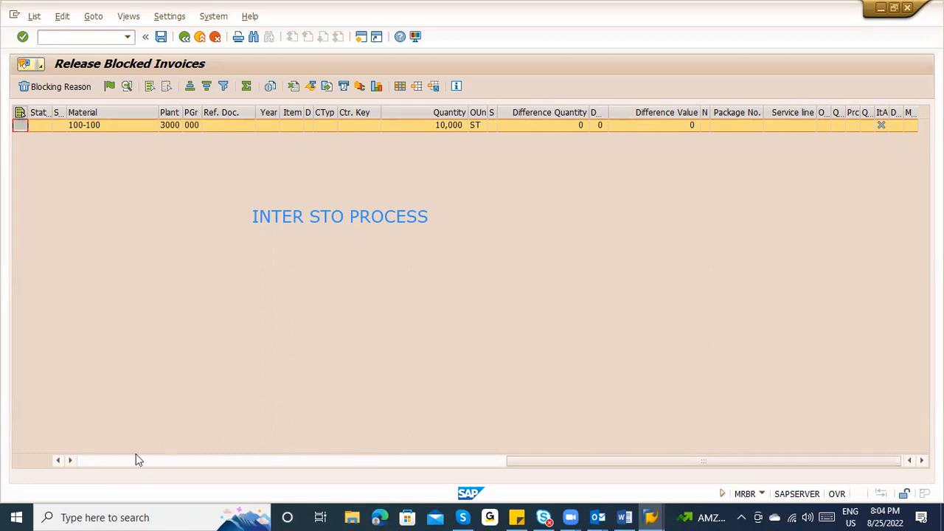
{"action": "left_click", "coordinate": [90, 457]}
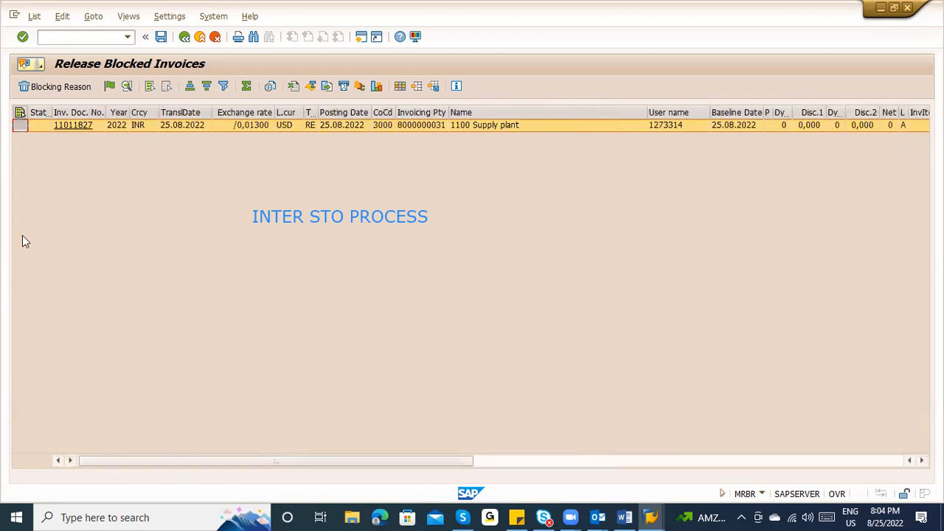
{"action": "left_click", "coordinate": [110, 87]}
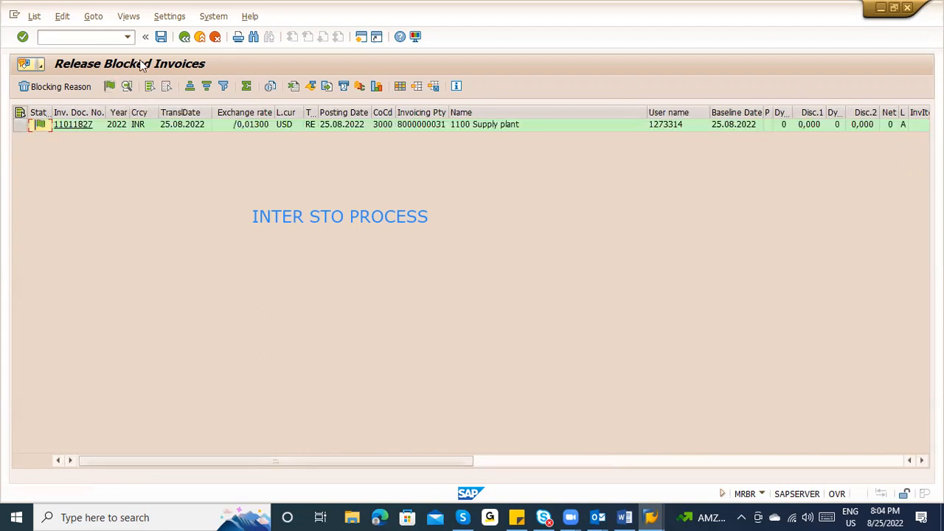
{"action": "left_click", "coordinate": [161, 36]}
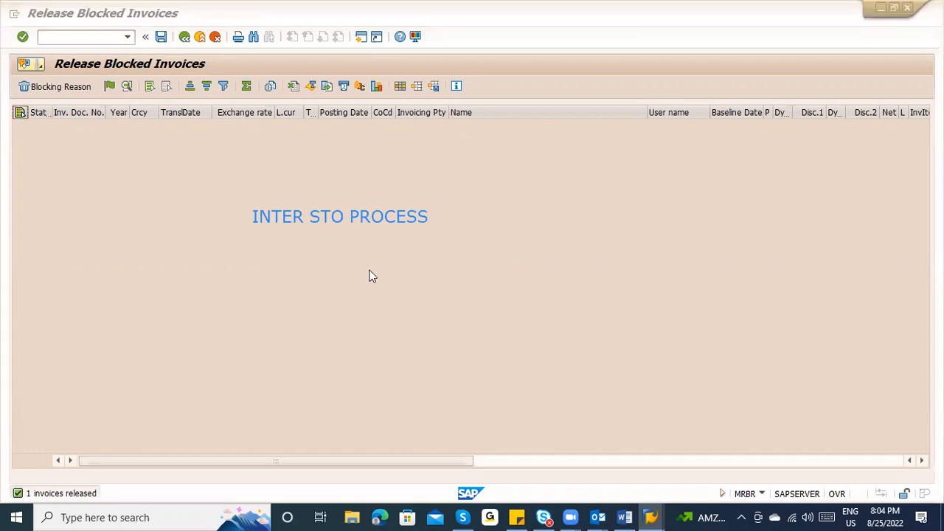
Return to the standard purchase order's session, reload the order and expand its item detail to check the purchase order history.
{"action": "key", "text": "alt+Tab"}
{"action": "key", "text": "alt+Tab"}
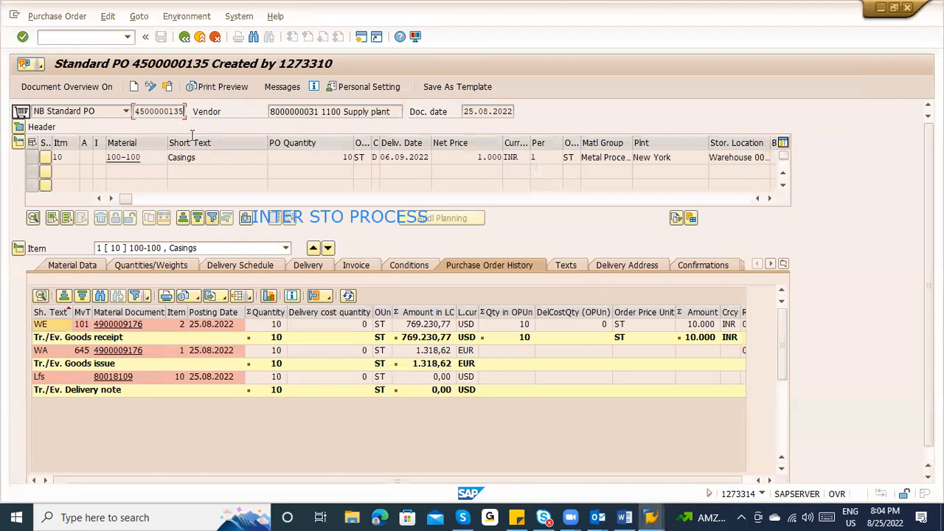
{"action": "left_click", "coordinate": [165, 87]}
{"action": "key", "text": "Return"}
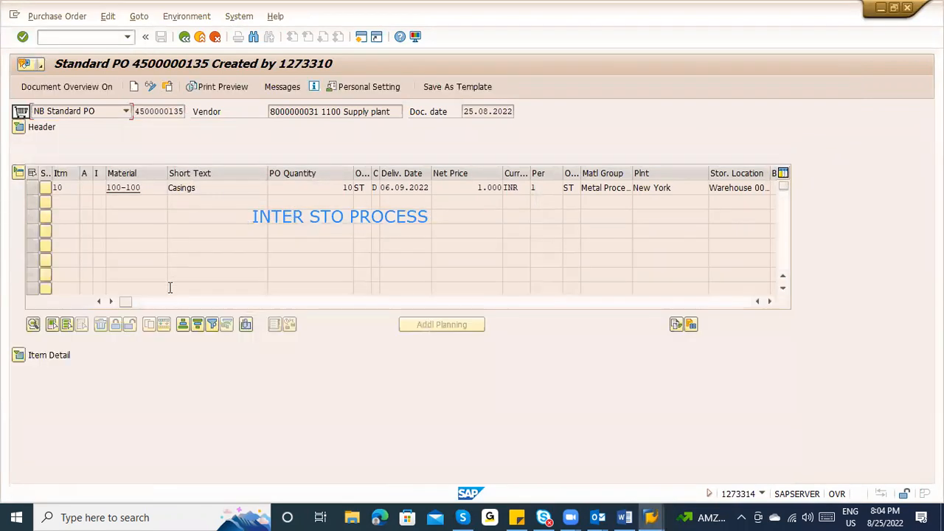
{"action": "left_click", "coordinate": [19, 355]}
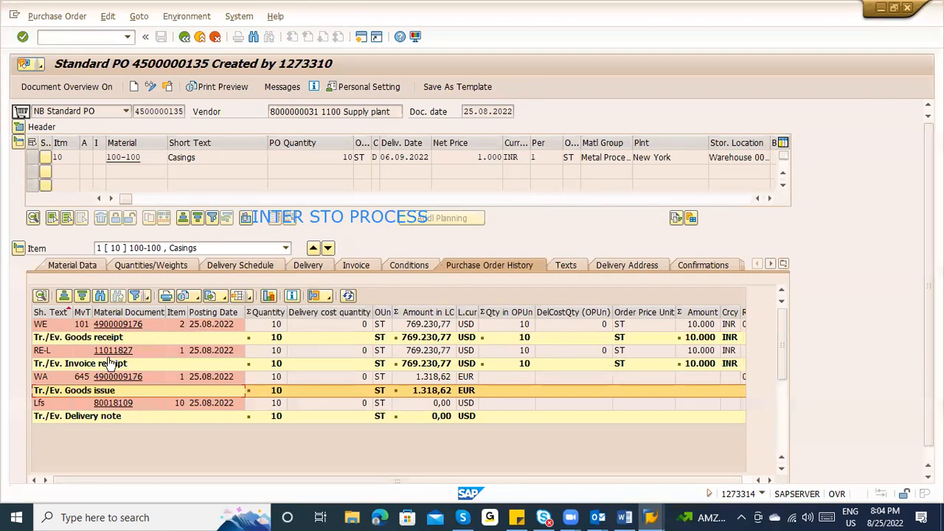
Open the outbound delivery from the purchase order history, examine each document in its document flow and exit to SAP Easy Access.
{"action": "left_click", "coordinate": [107, 405]}
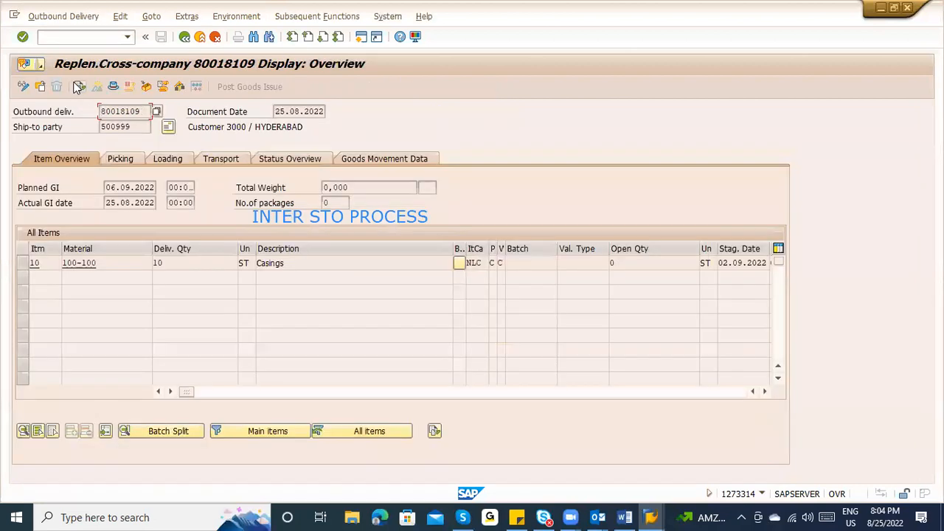
{"action": "left_click", "coordinate": [79, 86]}
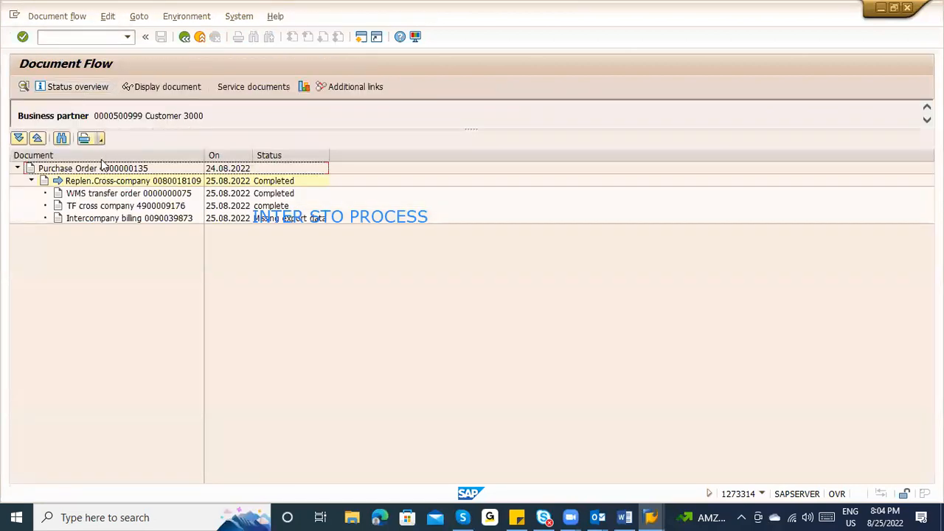
{"action": "left_click", "coordinate": [89, 182]}
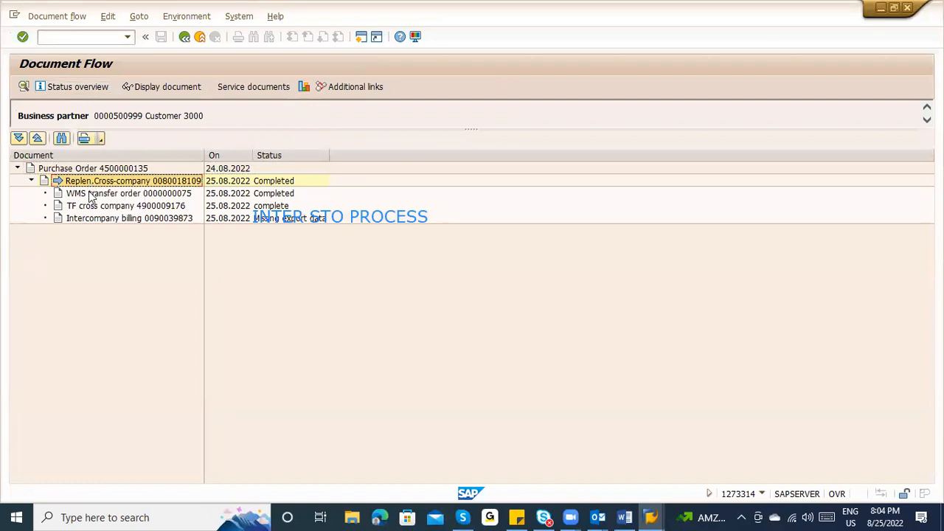
{"action": "left_click", "coordinate": [88, 191]}
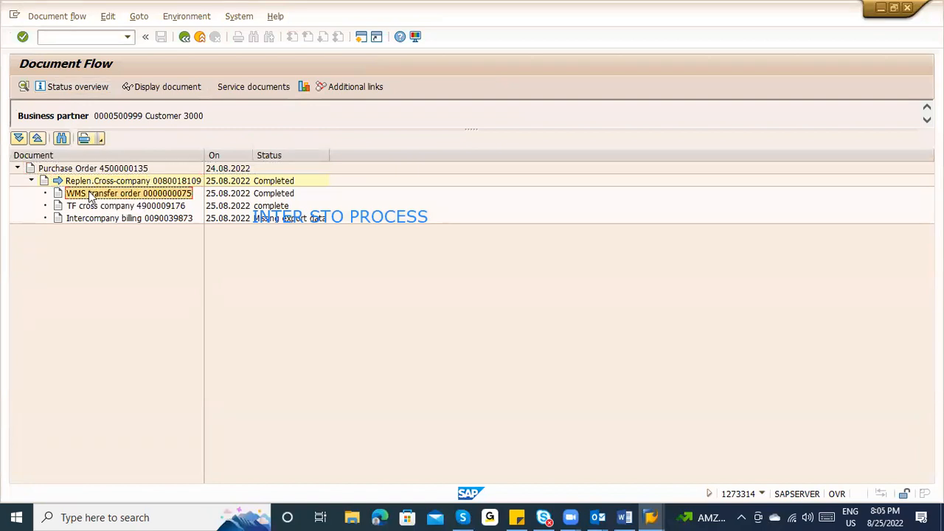
{"action": "left_click", "coordinate": [99, 208]}
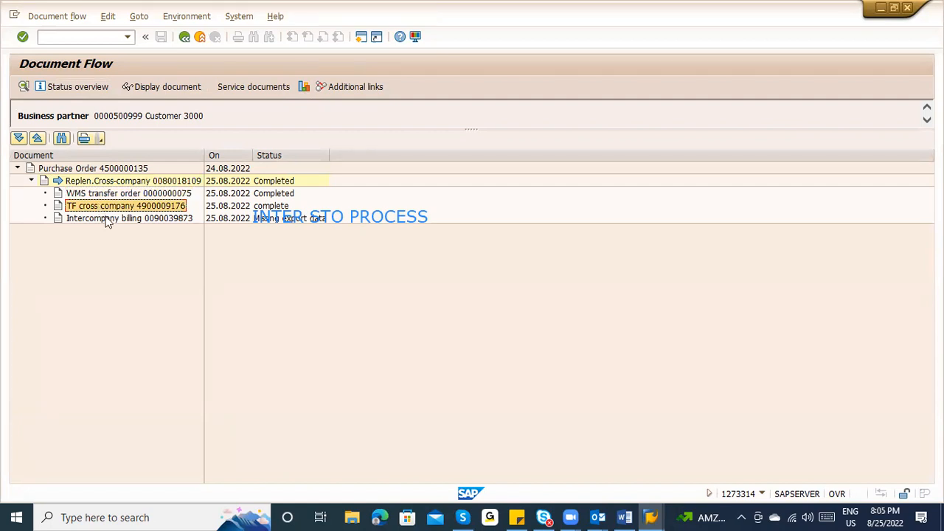
{"action": "left_click", "coordinate": [107, 220]}
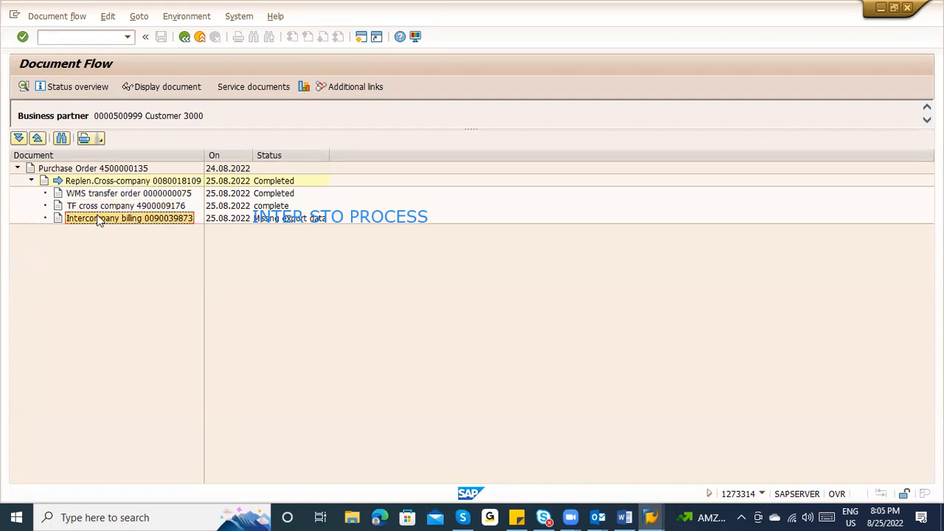
{"action": "left_click", "coordinate": [189, 88]}
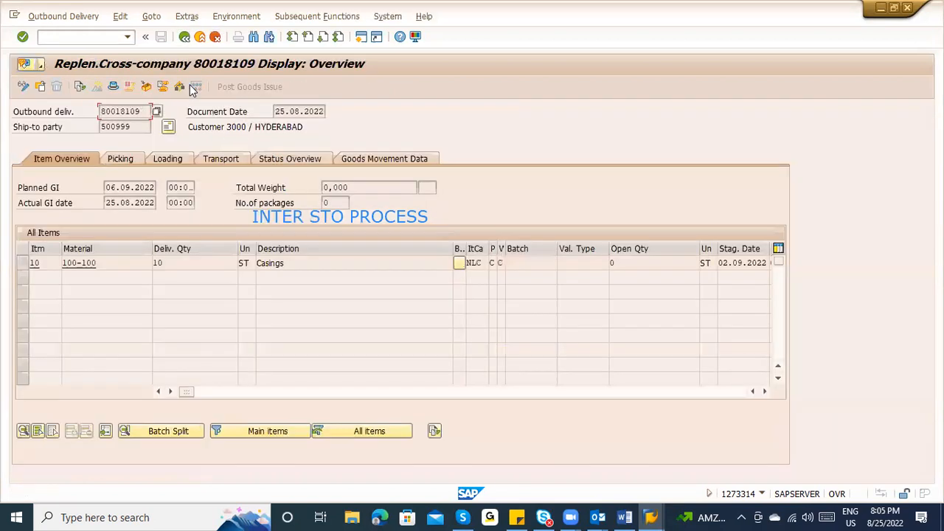
{"action": "key", "text": "F3"}
{"action": "key", "text": "F3"}
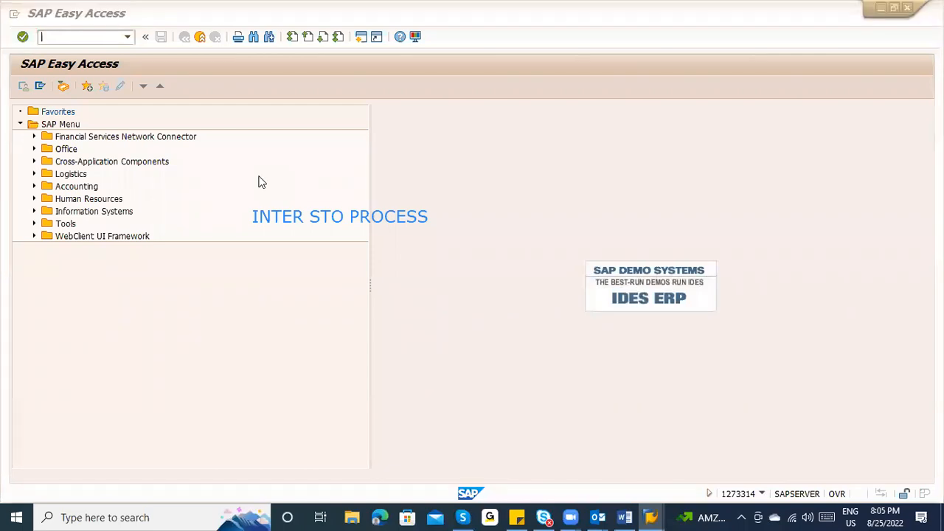
Switch to the Material Management_INTER document in Word to review the inter STO process outline.
{"action": "key", "text": "alt+Tab"}
{"action": "key", "text": "alt+Tab"}
{"action": "key", "text": "alt+Tab"}
{"action": "key", "text": "alt+Tab"}
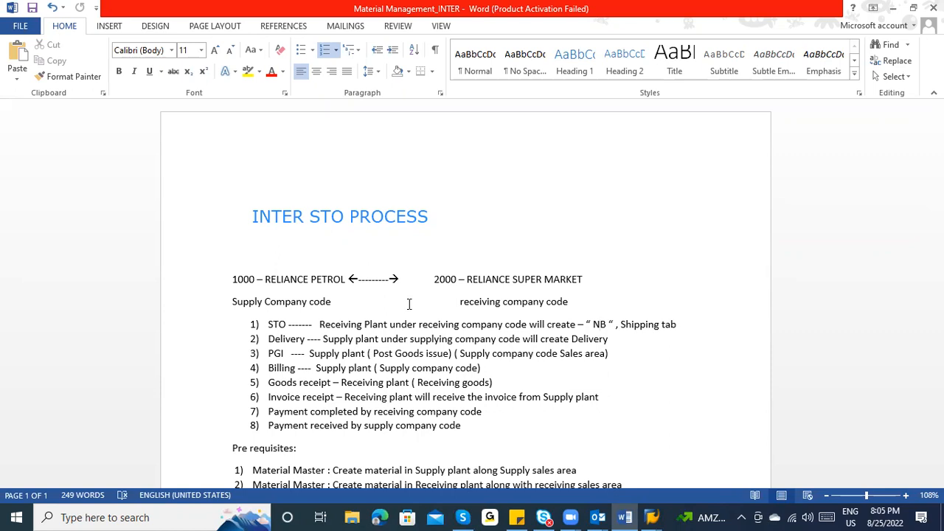
Switch from the Word outline back to the open SAP sessions.
{"action": "key", "text": "alt+Tab"}
{"action": "key", "text": "alt+Tab"}
{"action": "key", "text": "alt+Tab"}
{"action": "key", "text": "alt+Tab"}
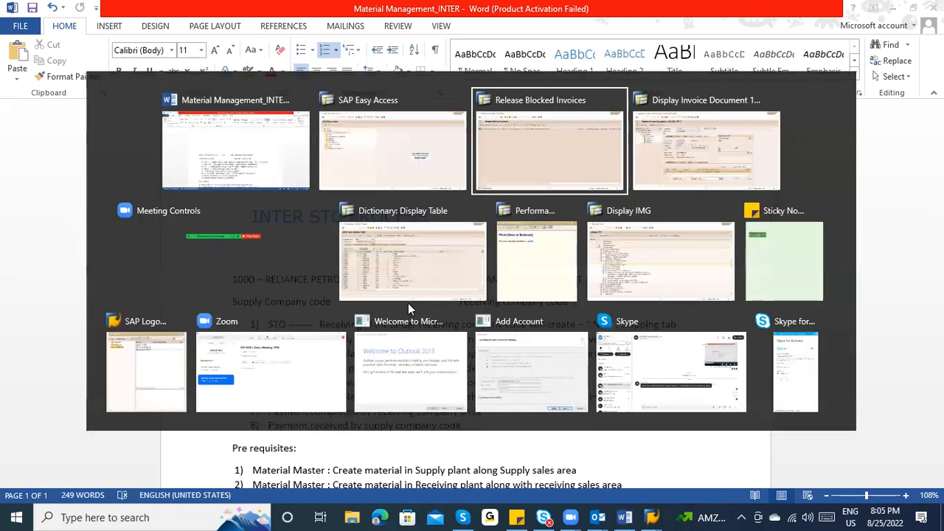